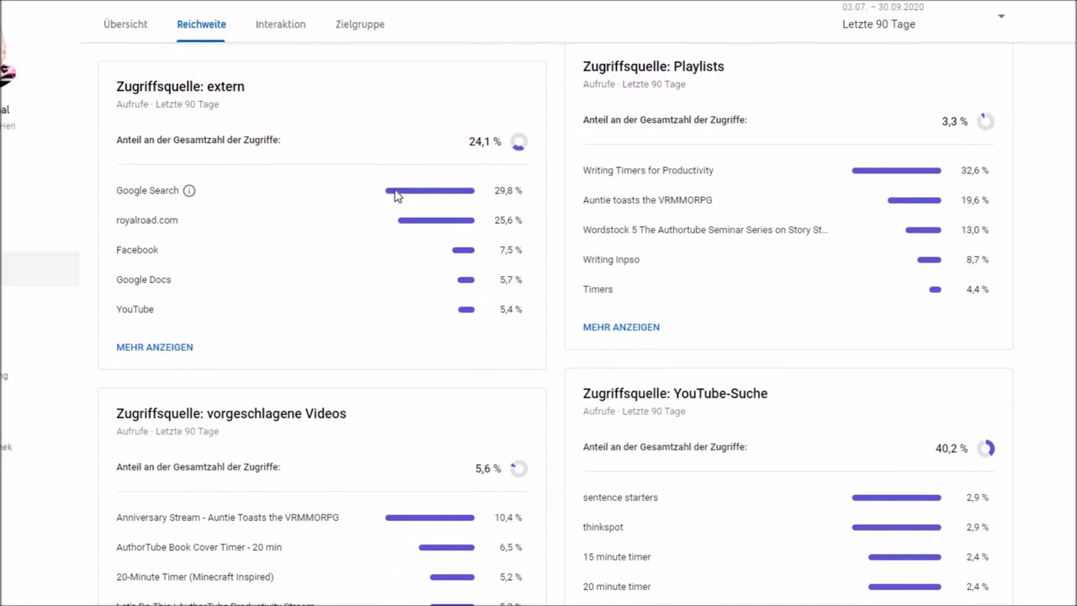
Examine the channel's traffic sources, and review watch time, top videos, playlists and info cards in the Interaktion analytics for the last 90 days.
{"action": "scroll", "coordinate": [397, 195], "scroll_direction": "down", "scroll_amount": 1}
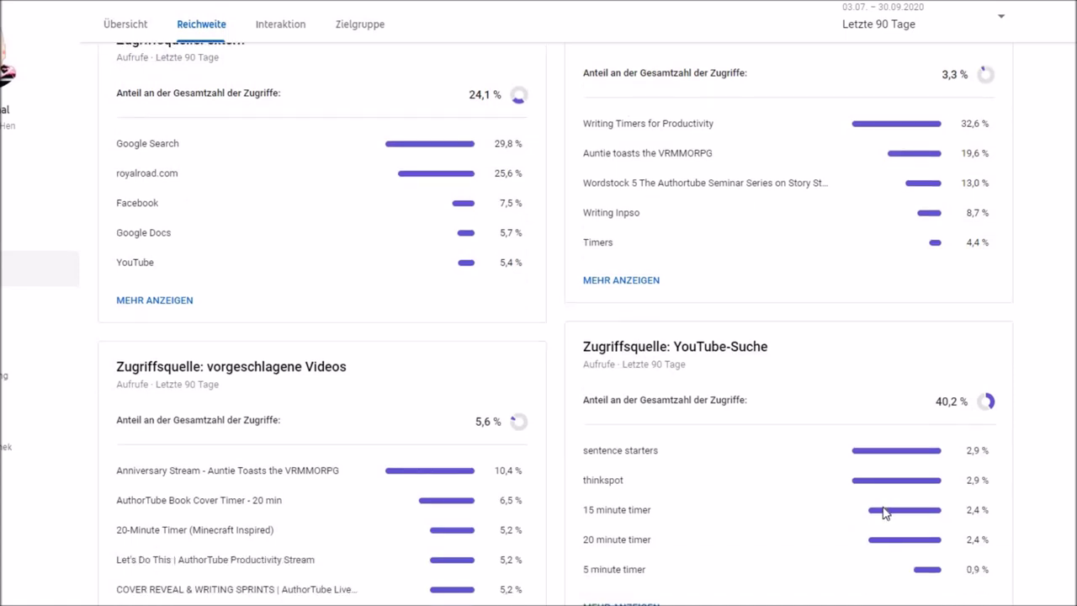
{"action": "scroll", "coordinate": [283, 72], "scroll_direction": "up", "scroll_amount": 10}
{"action": "left_click", "coordinate": [282, 70]}
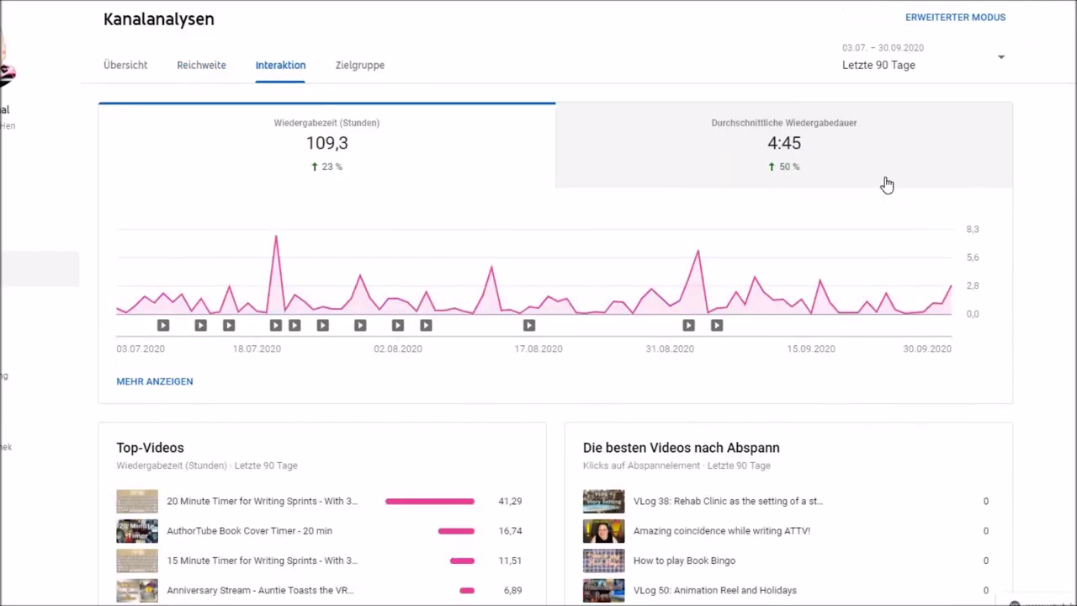
{"action": "scroll", "coordinate": [449, 244], "scroll_direction": "down", "scroll_amount": 4}
{"action": "scroll", "coordinate": [788, 176], "scroll_direction": "up", "scroll_amount": 2}
{"action": "mouse_move", "coordinate": [817, 175]}
{"action": "scroll", "coordinate": [538, 303], "scroll_direction": "down", "scroll_amount": 1}
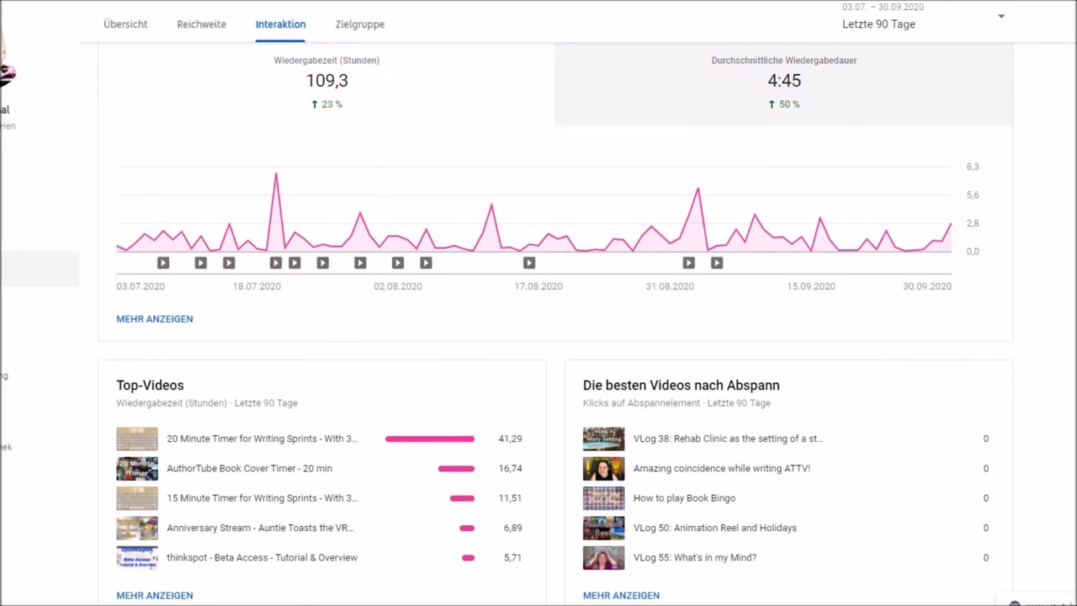
{"action": "scroll", "coordinate": [556, 324], "scroll_direction": "up", "scroll_amount": 1}
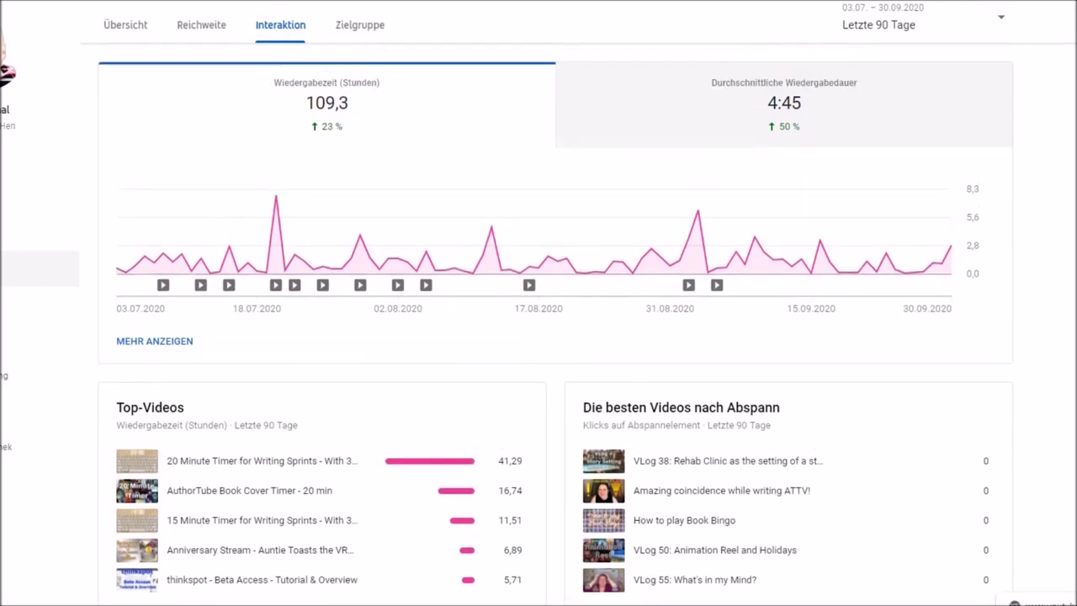
{"action": "scroll", "coordinate": [213, 412], "scroll_direction": "down", "scroll_amount": 5}
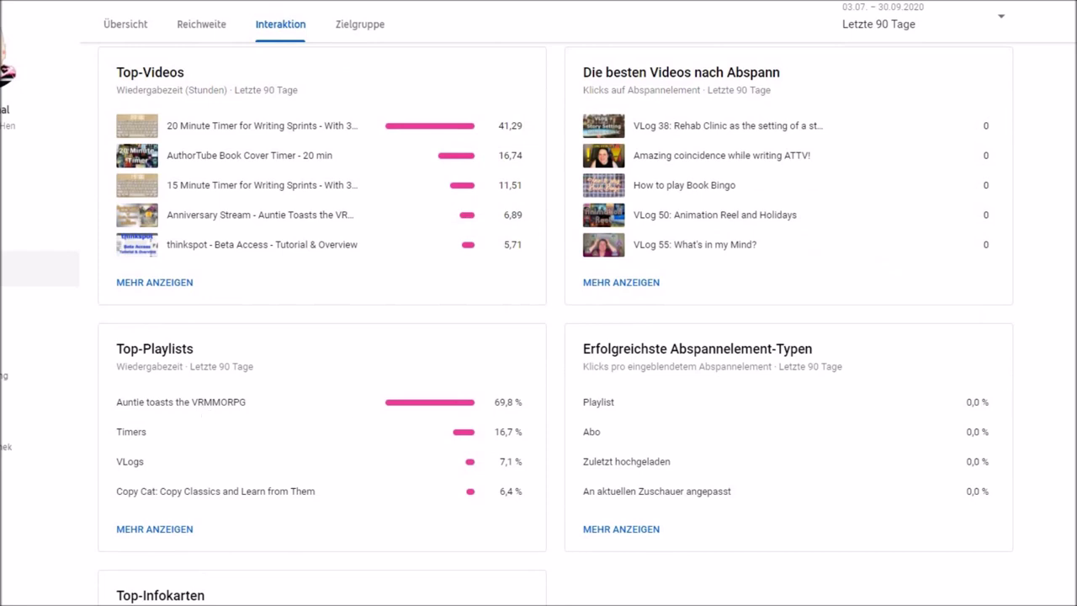
{"action": "scroll", "coordinate": [709, 197], "scroll_direction": "down", "scroll_amount": 2}
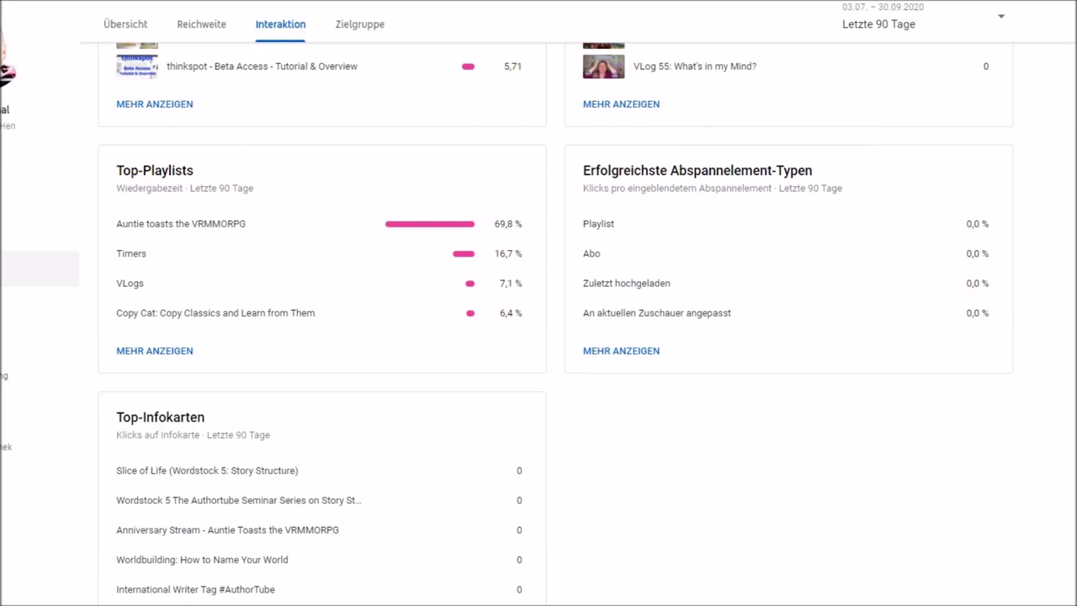
Review the Zielgruppe analytics for the last 90 days, including watch time from subscribers and top countries.
{"action": "scroll", "coordinate": [555, 336], "scroll_direction": "up", "scroll_amount": 10}
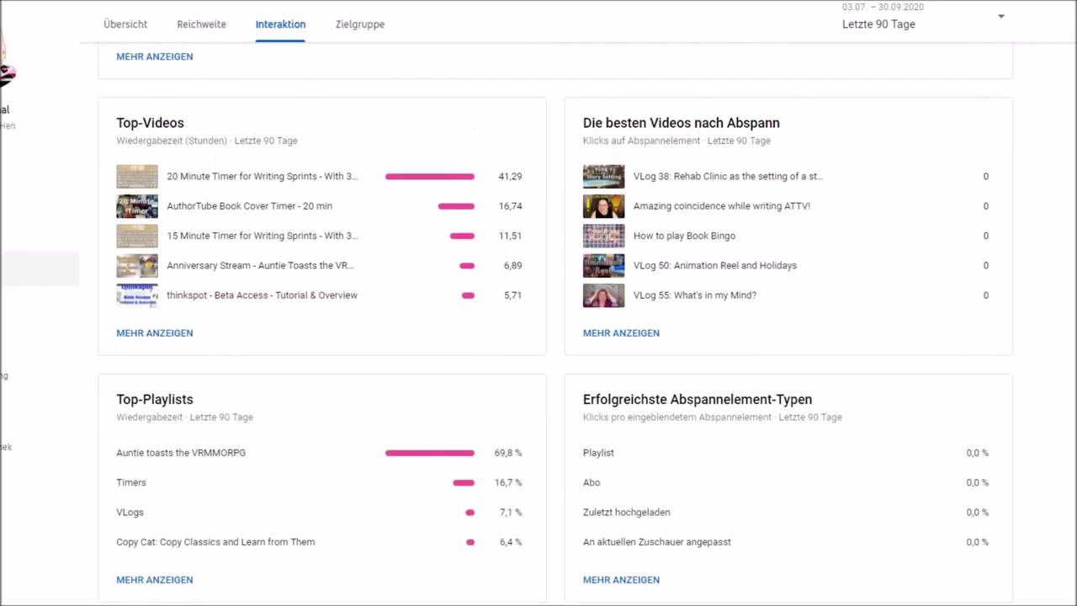
{"action": "left_click", "coordinate": [360, 65]}
{"action": "scroll", "coordinate": [555, 337], "scroll_direction": "down", "scroll_amount": 4}
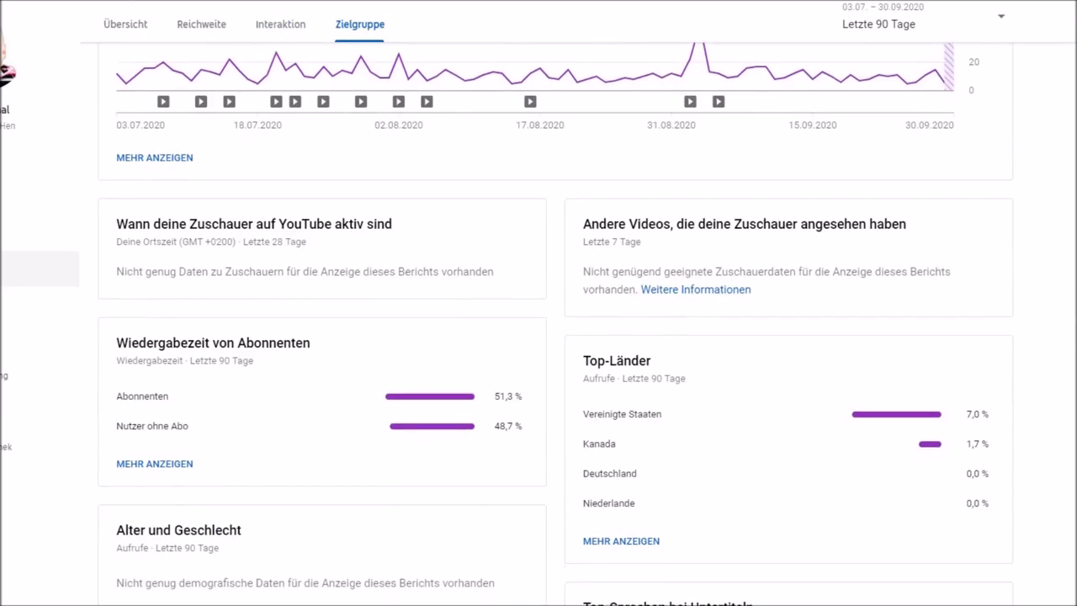
{"action": "scroll", "coordinate": [555, 337], "scroll_direction": "up", "scroll_amount": 3}
{"action": "scroll", "coordinate": [884, 144], "scroll_direction": "up", "scroll_amount": 1}
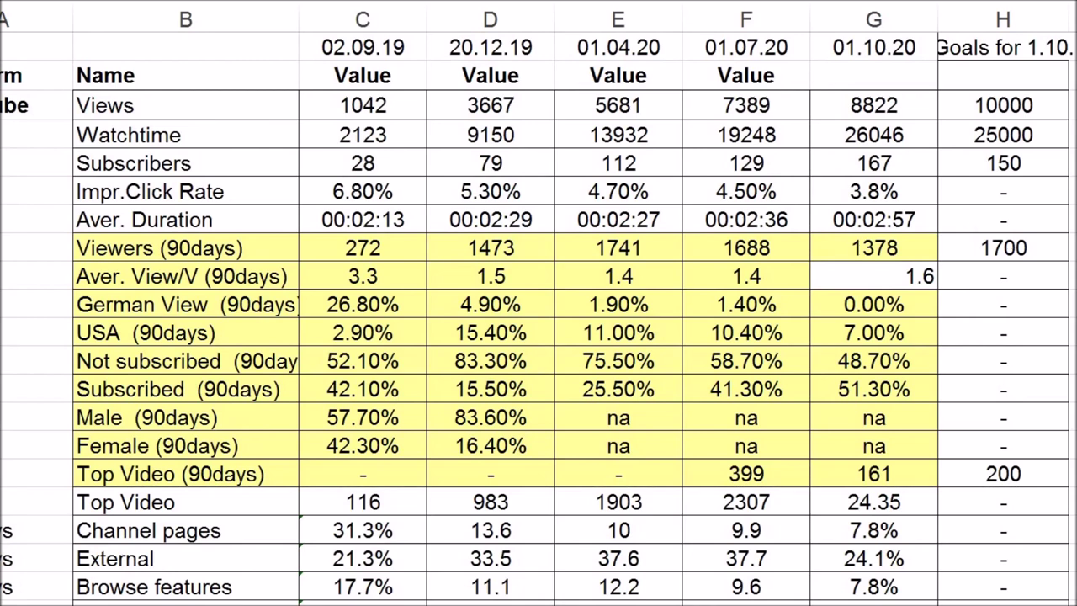
Switch to the statistics spreadsheet and review the 01.10.20 column from Viewers (90days) down through the external traffic rows.
{"action": "left_click", "coordinate": [873, 247]}
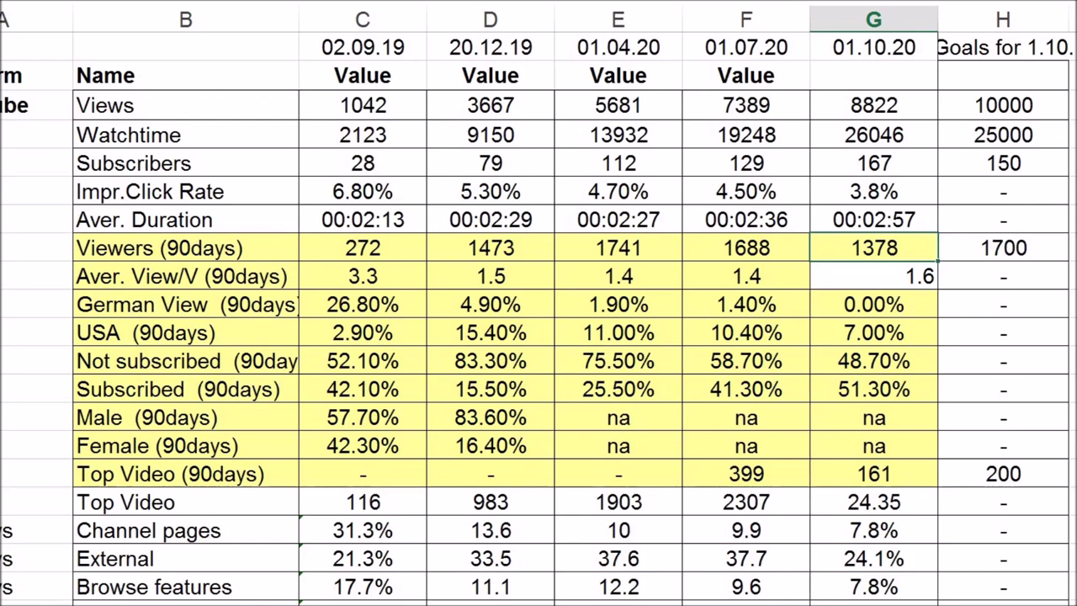
{"action": "scroll", "coordinate": [538, 337], "scroll_direction": "down", "scroll_amount": 3}
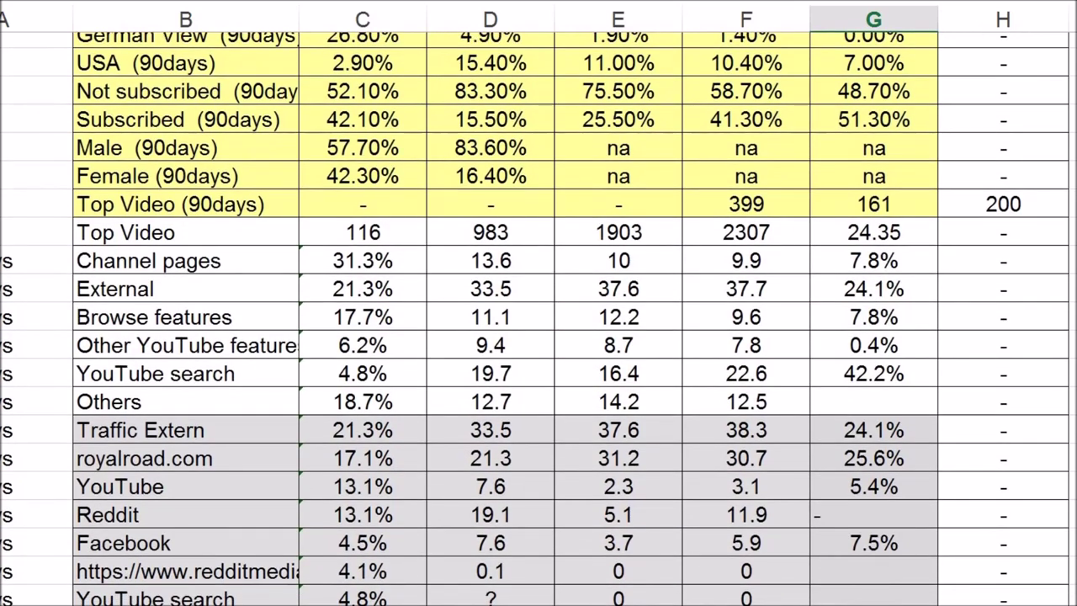
{"action": "scroll", "coordinate": [538, 336], "scroll_direction": "down", "scroll_amount": 2}
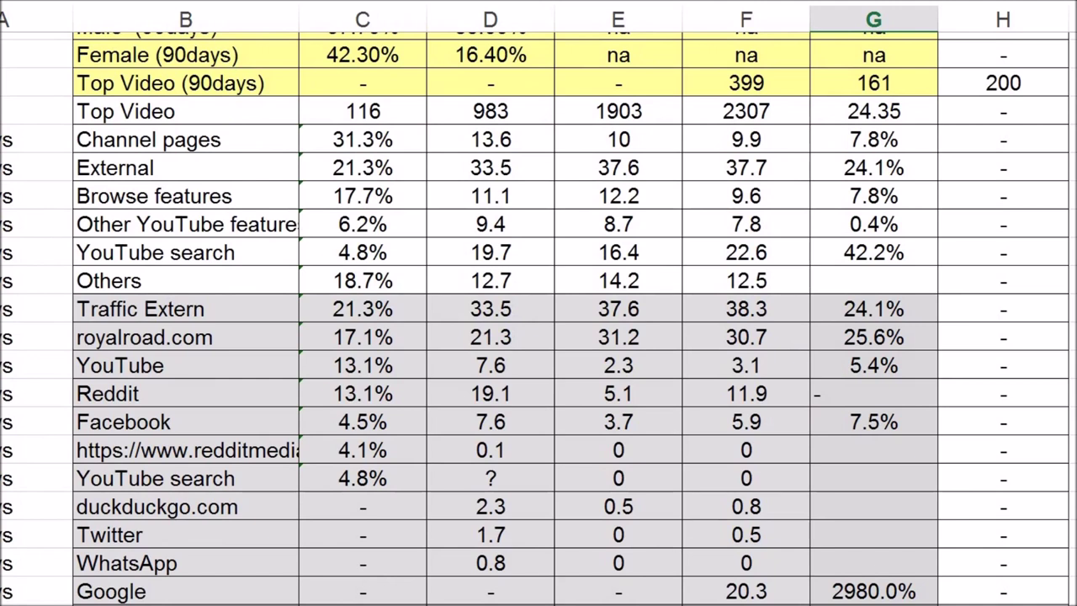
{"action": "scroll", "coordinate": [539, 320], "scroll_direction": "down", "scroll_amount": 2}
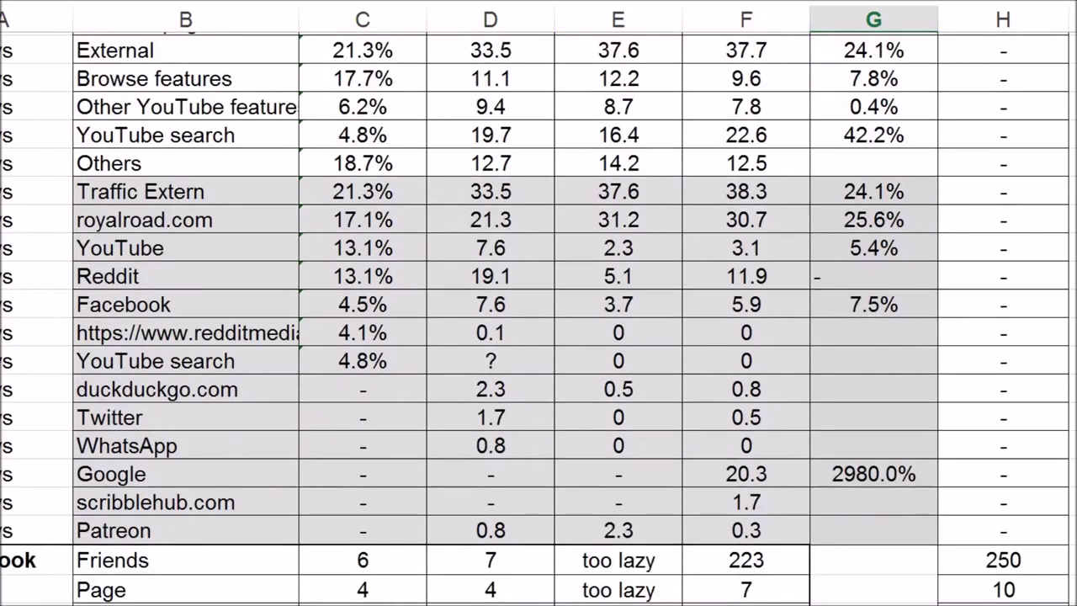
{"action": "scroll", "coordinate": [539, 320], "scroll_direction": "up", "scroll_amount": 6}
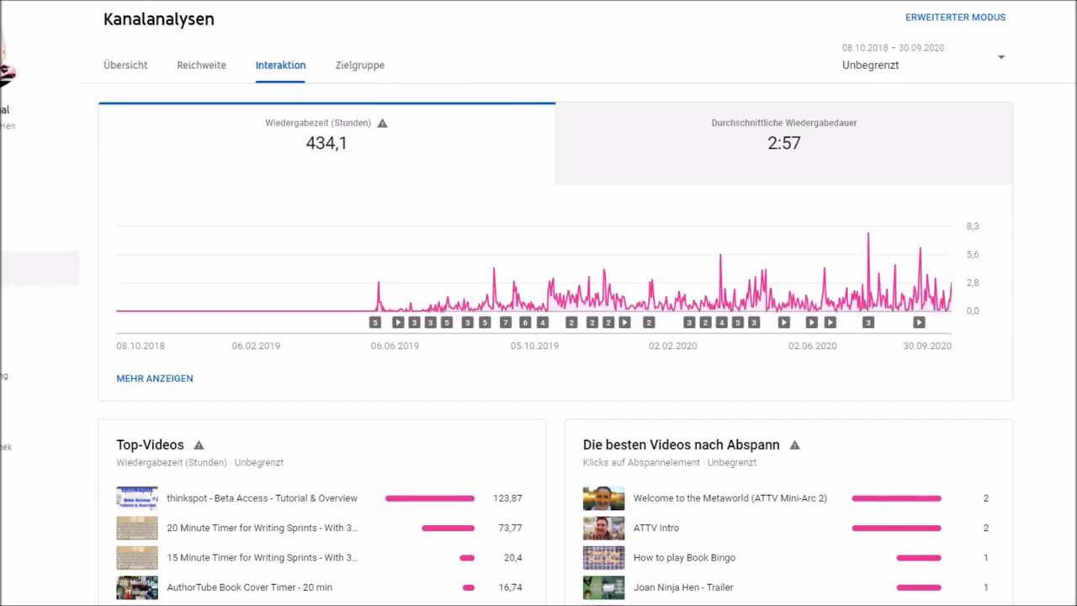
Switch to the channel analytics and examine the Übersicht for Letzte 90 Tage, including the ranking of best videos.
{"action": "left_click", "coordinate": [900, 183]}
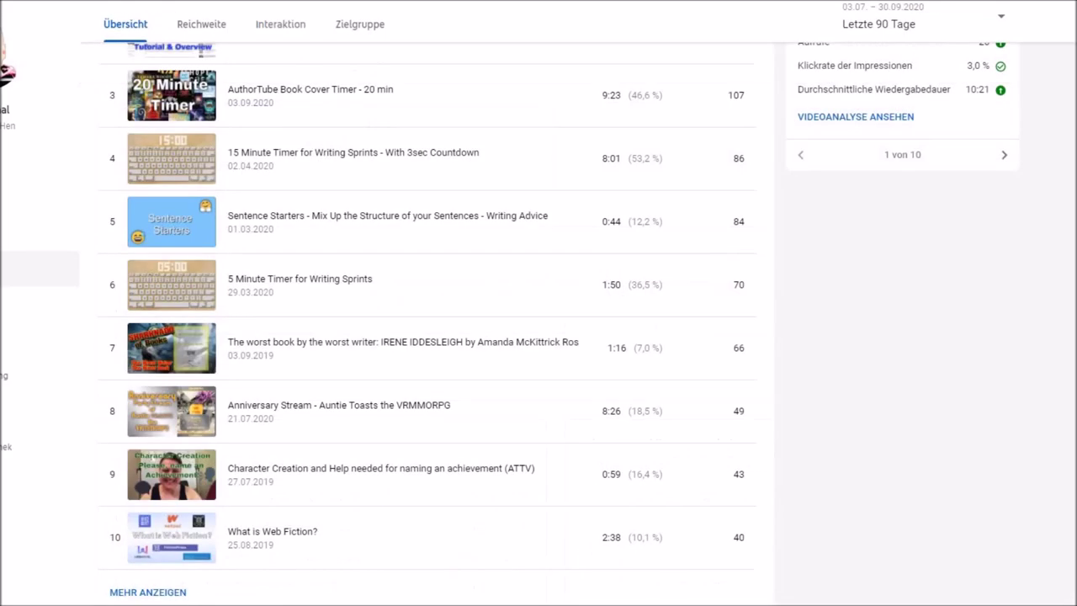
{"action": "scroll", "coordinate": [539, 337], "scroll_direction": "up", "scroll_amount": 7}
{"action": "scroll", "coordinate": [539, 336], "scroll_direction": "down", "scroll_amount": 5}
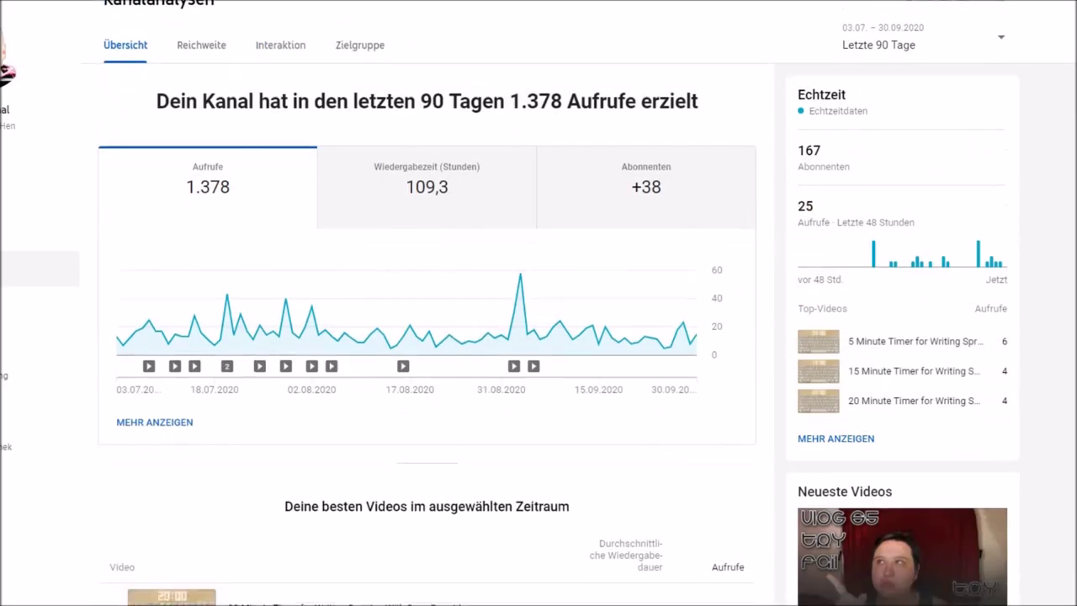
{"action": "scroll", "coordinate": [539, 336], "scroll_direction": "down", "scroll_amount": 2}
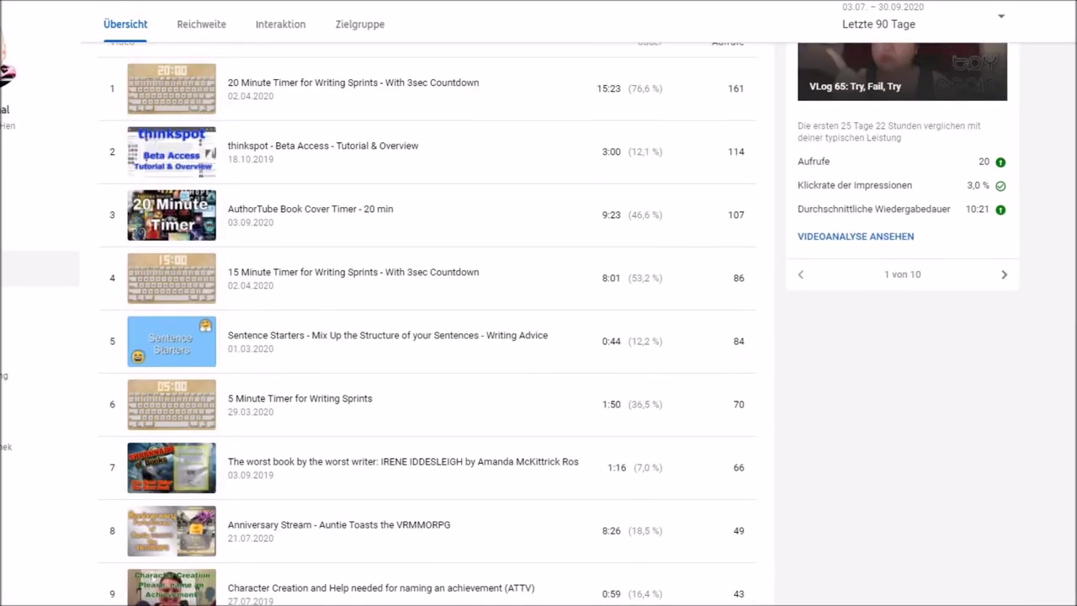
{"action": "scroll", "coordinate": [538, 336], "scroll_direction": "up", "scroll_amount": 1}
{"action": "scroll", "coordinate": [560, 324], "scroll_direction": "up", "scroll_amount": 1}
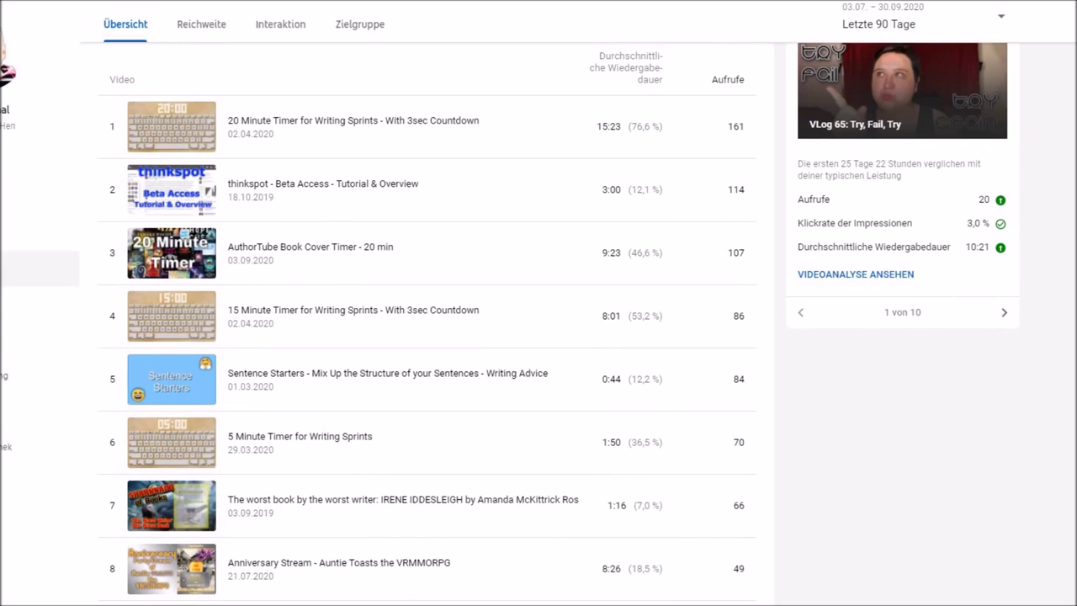
{"action": "scroll", "coordinate": [538, 336], "scroll_direction": "down", "scroll_amount": 1}
{"action": "scroll", "coordinate": [538, 337], "scroll_direction": "down", "scroll_amount": 2}
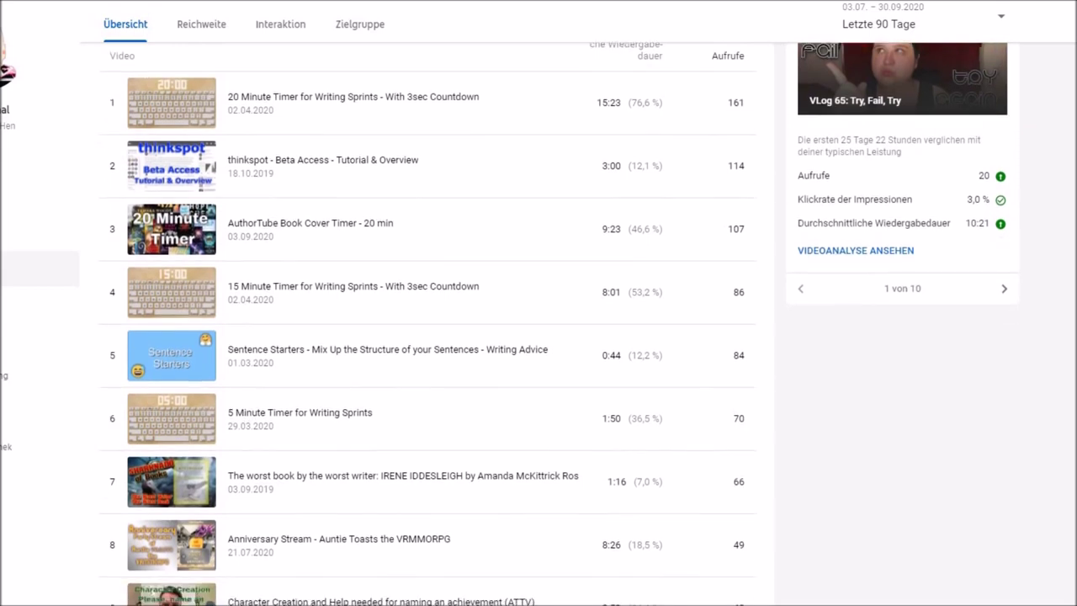
{"action": "scroll", "coordinate": [539, 337], "scroll_direction": "down", "scroll_amount": 1}
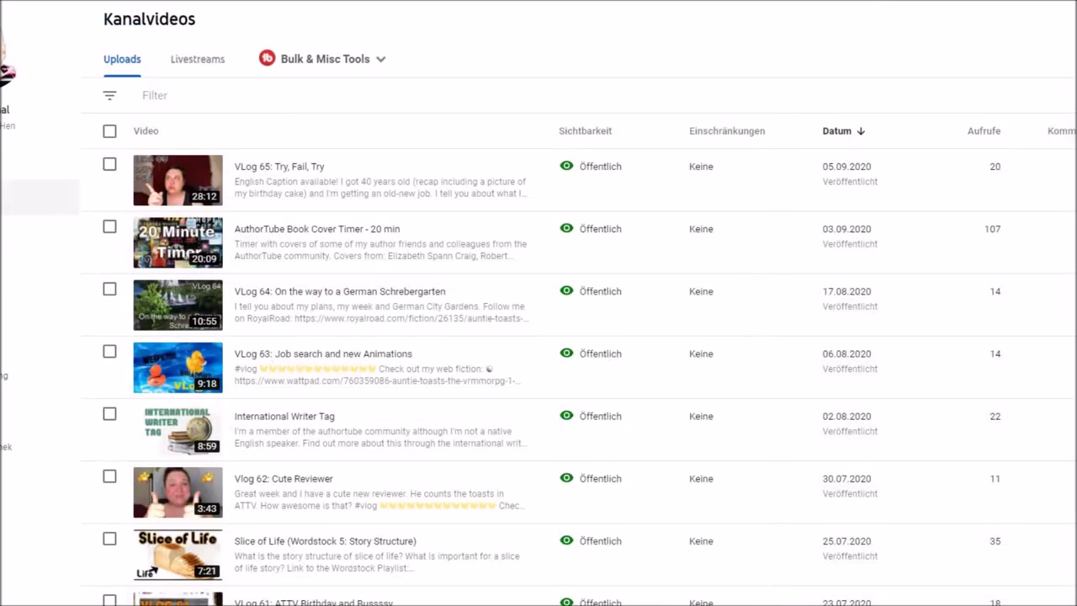
Examine the view counts of the channel's uploaded videos, from the newest back to those published in May 2020.
{"action": "mouse_move", "coordinate": [357, 181]}
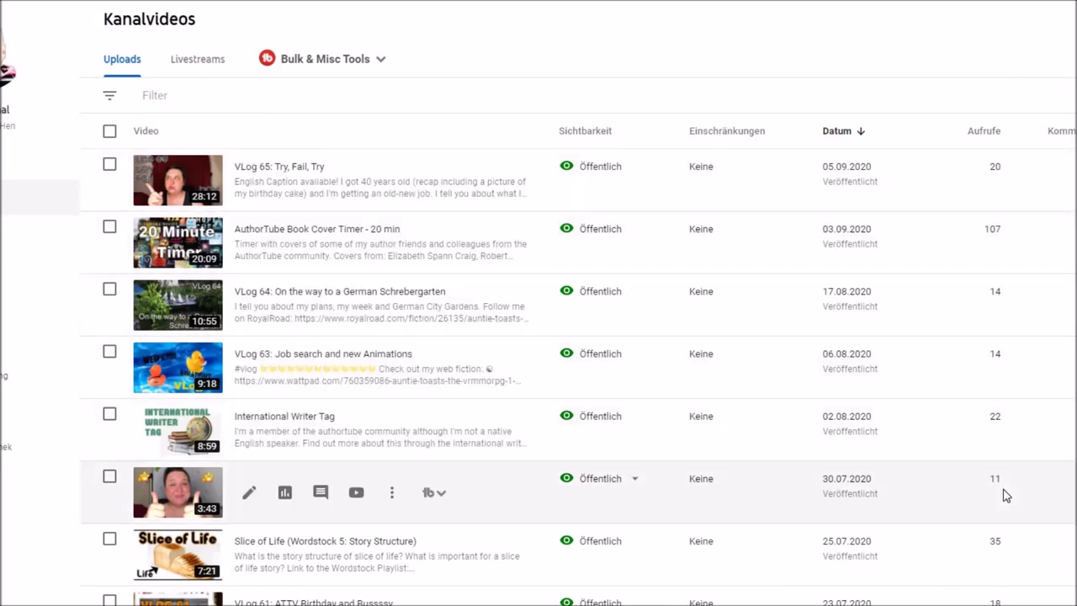
{"action": "scroll", "coordinate": [350, 172], "scroll_direction": "down", "scroll_amount": 3}
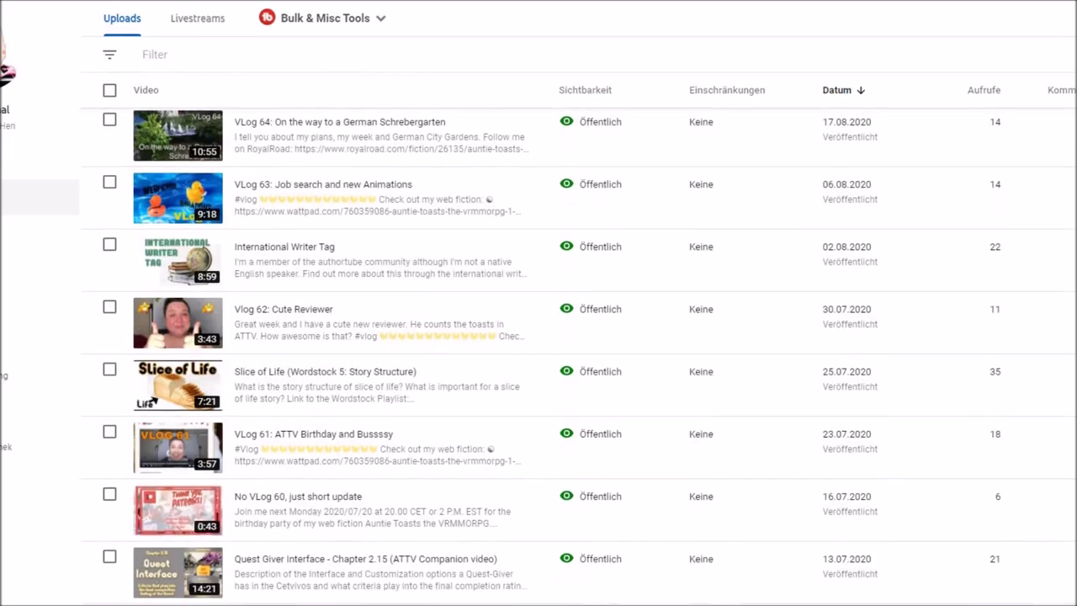
{"action": "scroll", "coordinate": [323, 235], "scroll_direction": "down", "scroll_amount": 1}
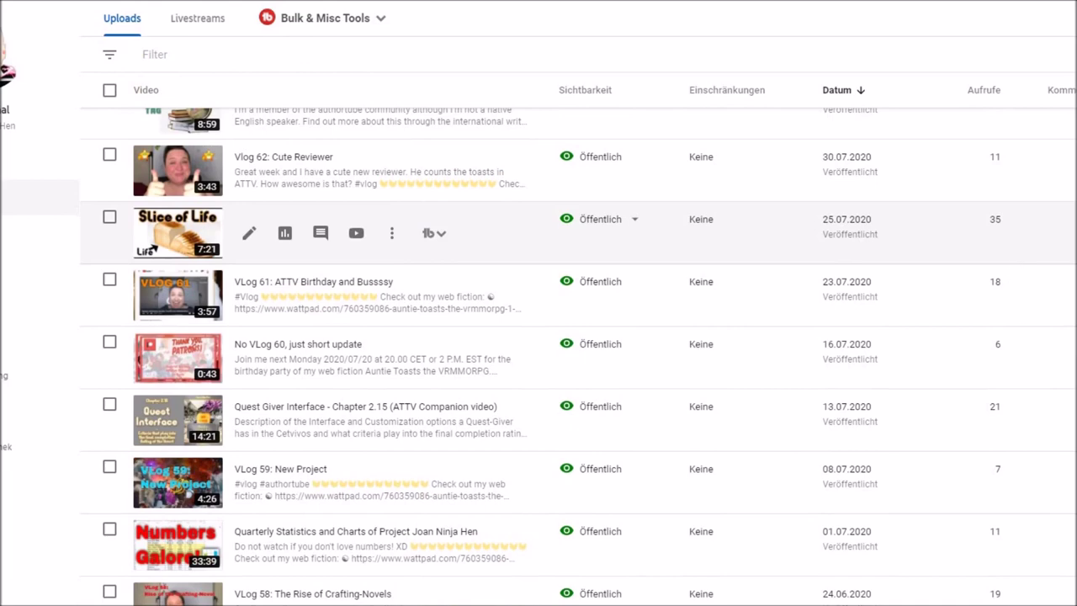
{"action": "scroll", "coordinate": [235, 182], "scroll_direction": "down", "scroll_amount": 3}
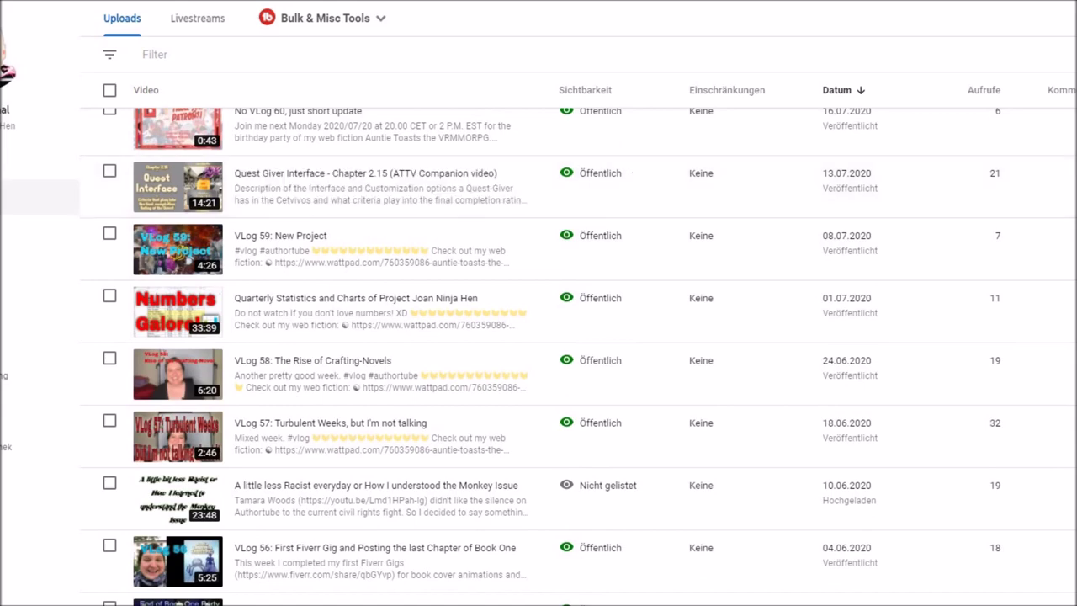
{"action": "scroll", "coordinate": [774, 272], "scroll_direction": "down", "scroll_amount": 4}
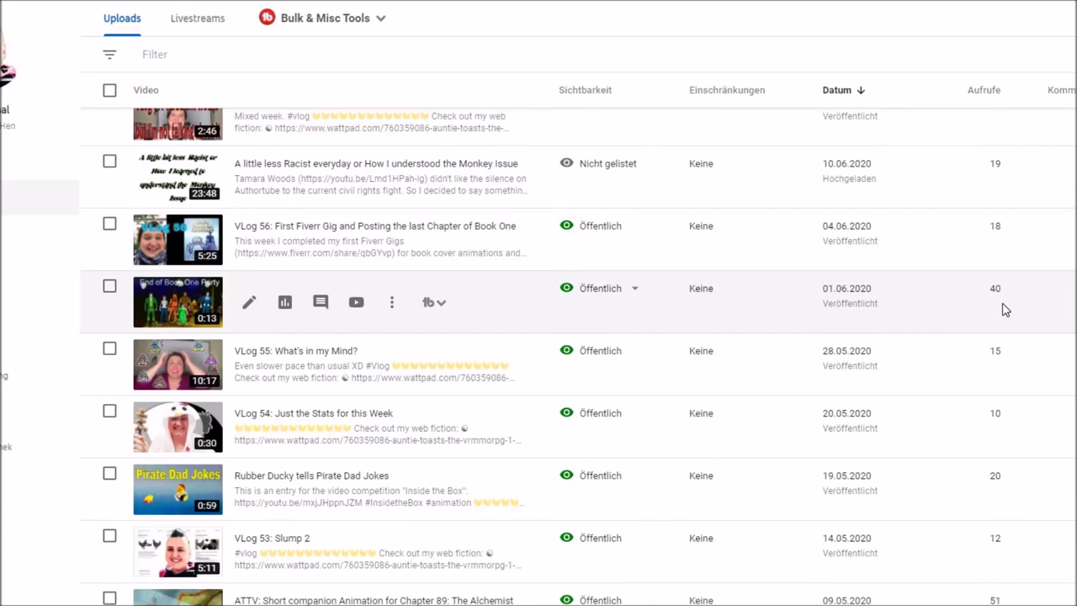
Return to the newest uploads and compare the views of the videos published from July to September 2020.
{"action": "scroll", "coordinate": [1001, 362], "scroll_direction": "up", "scroll_amount": 5}
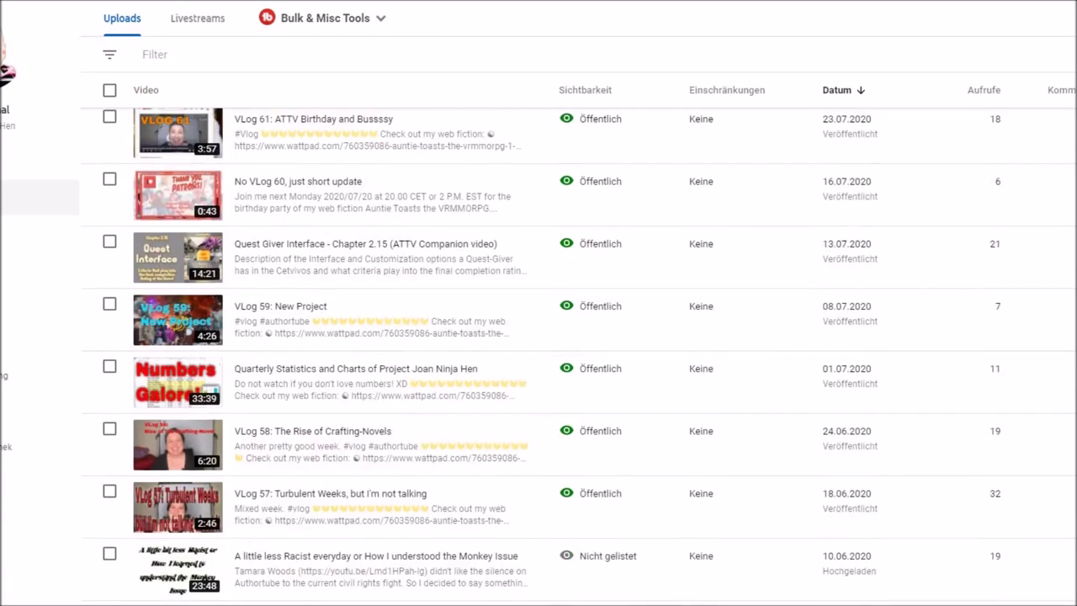
{"action": "scroll", "coordinate": [168, 565], "scroll_direction": "up", "scroll_amount": 2}
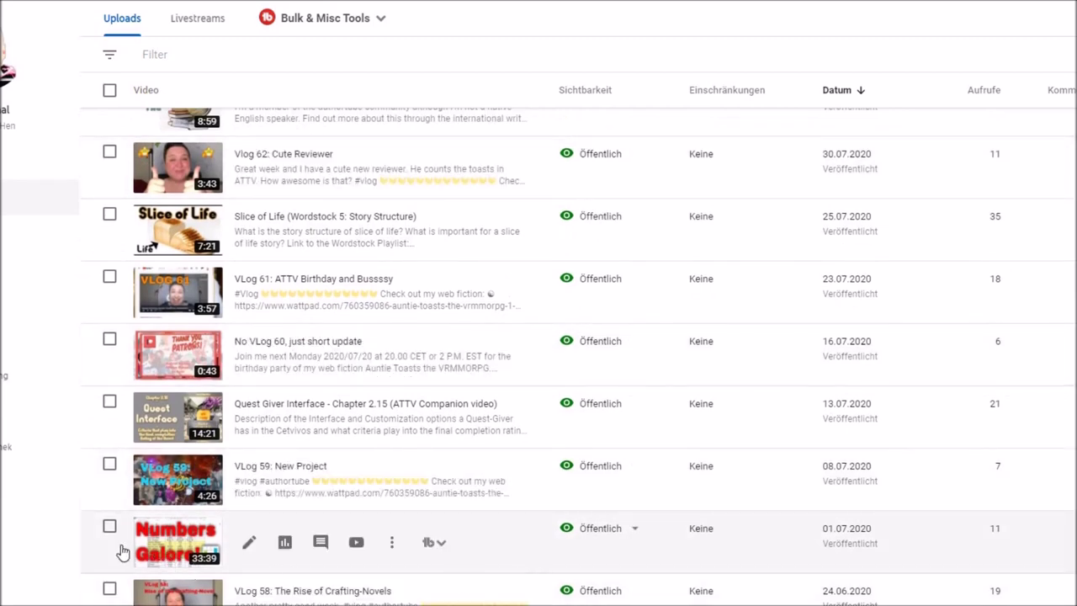
{"action": "scroll", "coordinate": [194, 354], "scroll_direction": "up", "scroll_amount": 3}
{"action": "scroll", "coordinate": [539, 356], "scroll_direction": "down", "scroll_amount": 1}
{"action": "scroll", "coordinate": [539, 357], "scroll_direction": "up", "scroll_amount": 2}
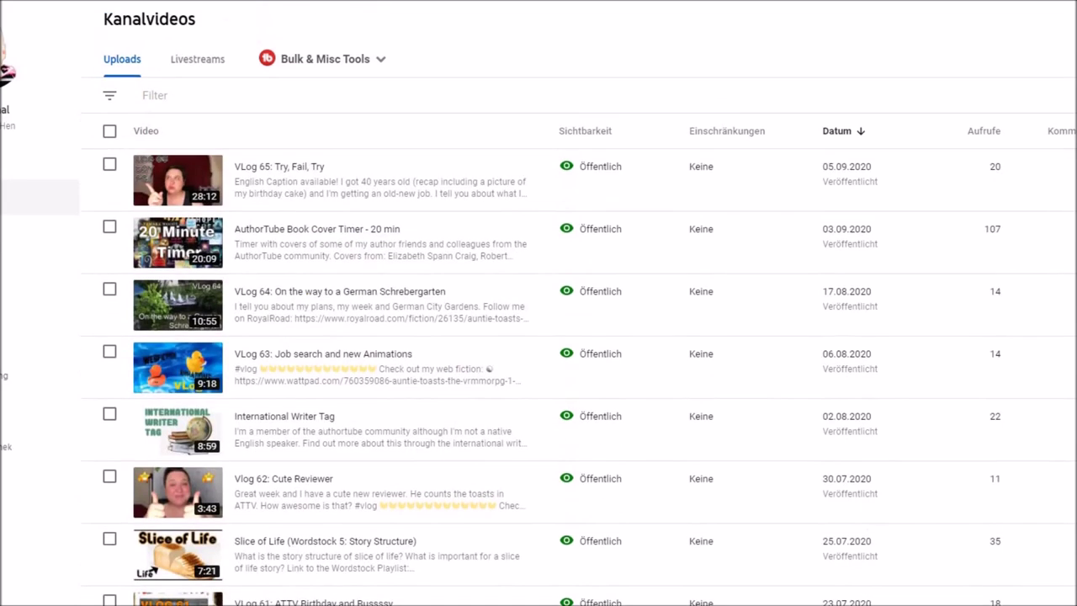
{"action": "scroll", "coordinate": [539, 357], "scroll_direction": "down", "scroll_amount": 3}
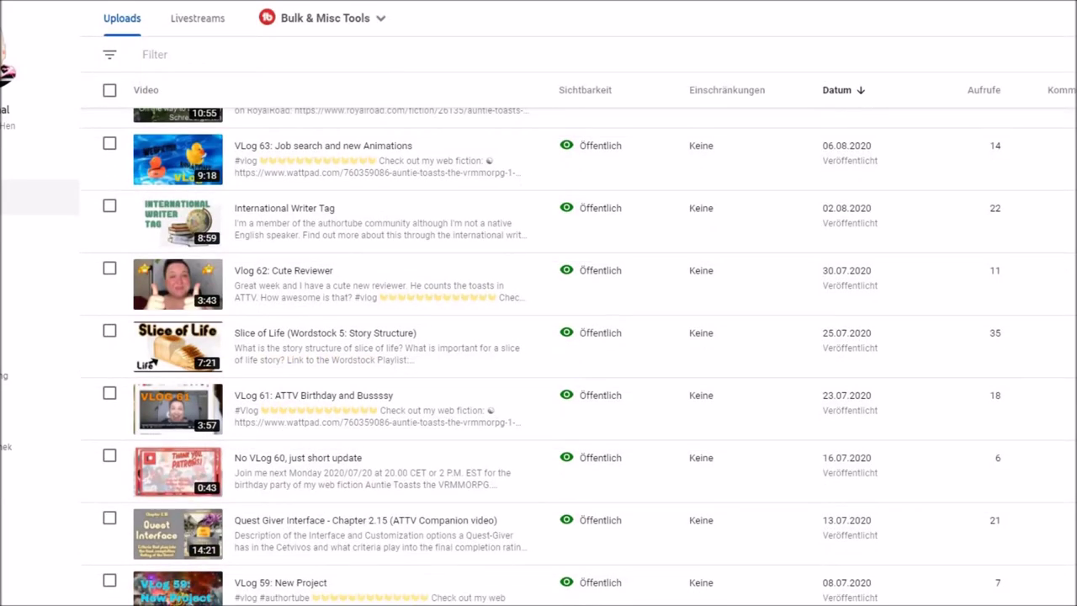
{"action": "scroll", "coordinate": [538, 357], "scroll_direction": "down", "scroll_amount": 1}
{"action": "scroll", "coordinate": [538, 357], "scroll_direction": "up", "scroll_amount": 4}
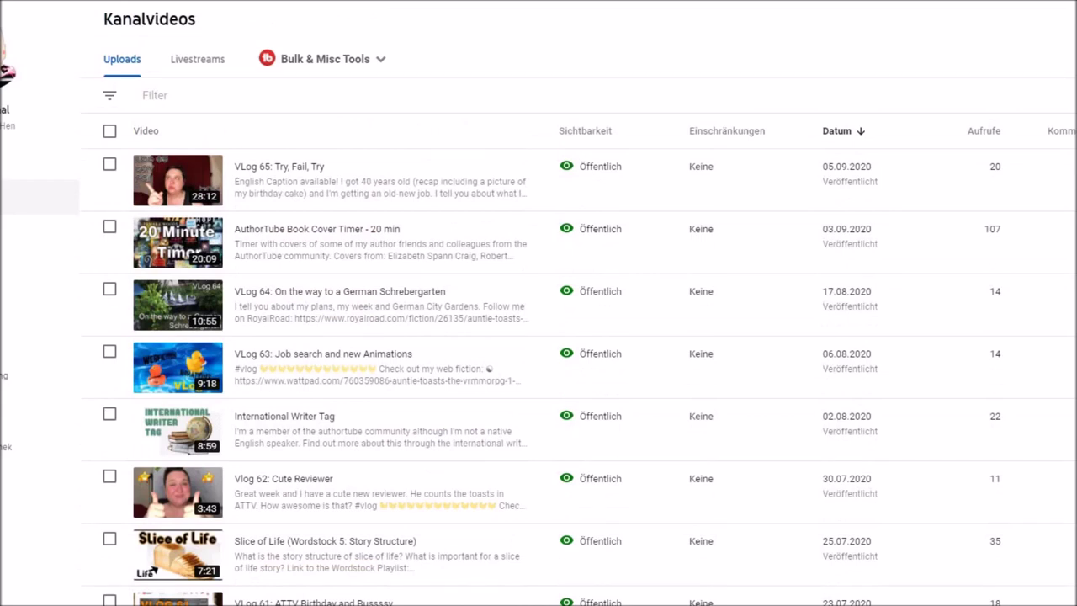
{"action": "scroll", "coordinate": [539, 356], "scroll_direction": "down", "scroll_amount": 1}
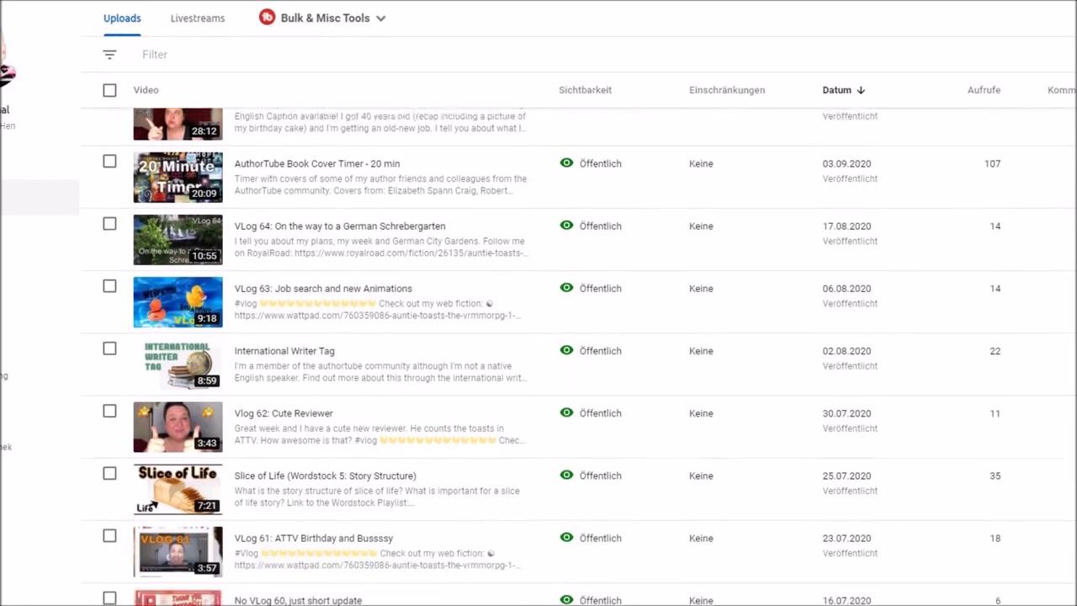
{"action": "scroll", "coordinate": [539, 357], "scroll_direction": "up", "scroll_amount": 1}
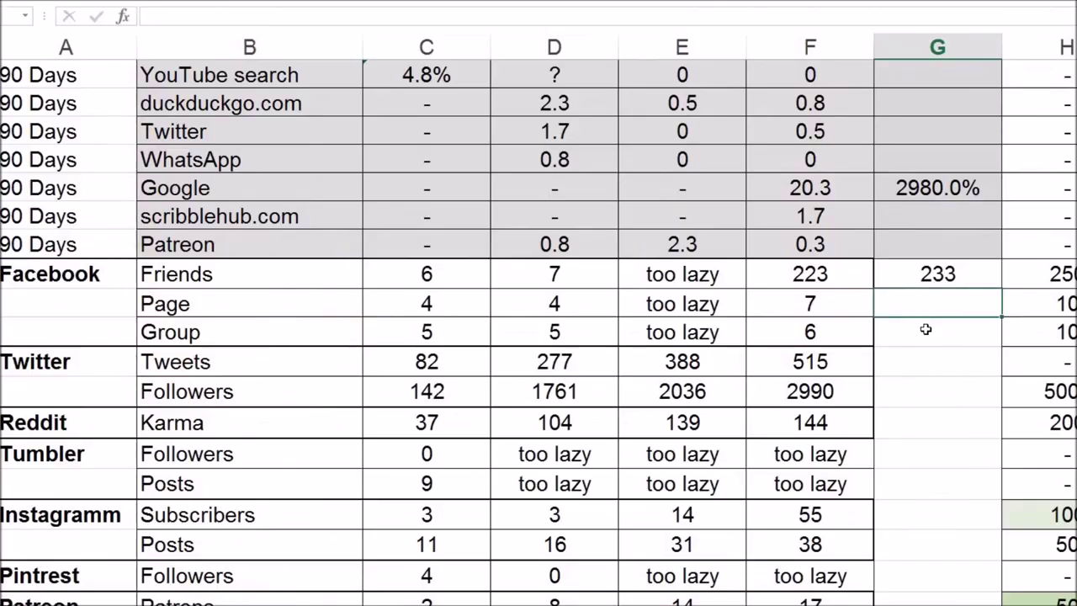
Check the managed page's follows on Facebook and enter 16 for the Facebook Page row in the spreadsheet's 01.10.20 column.
{"action": "left_click", "coordinate": [939, 303]}
{"action": "type", "text": "14"}
{"action": "key", "text": "alt+Tab"}
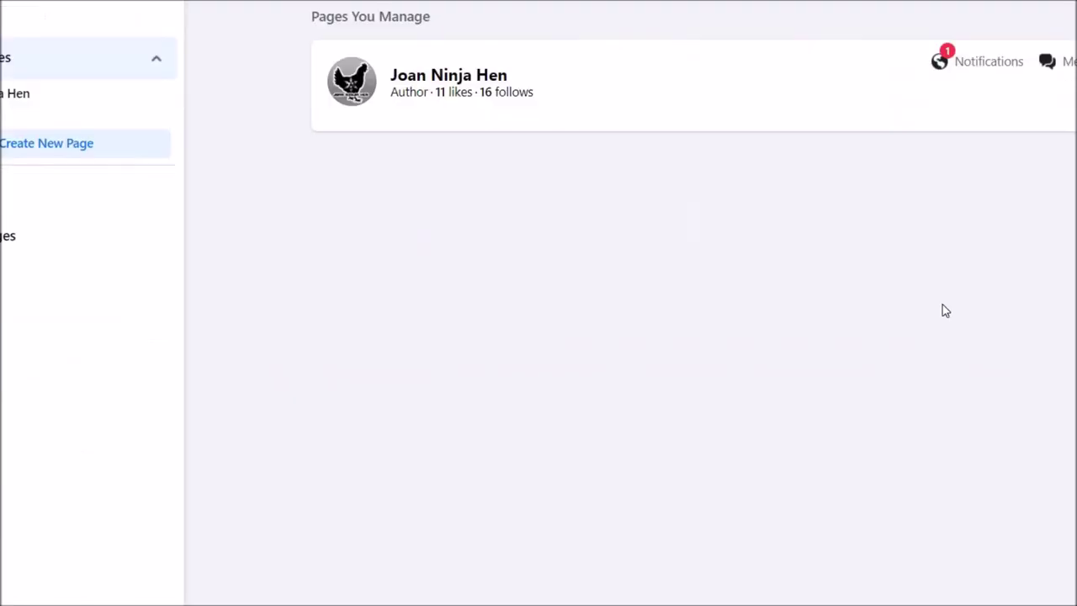
{"action": "key", "text": "alt+Tab"}
{"action": "type", "text": "16"}
{"action": "key", "text": "Return"}
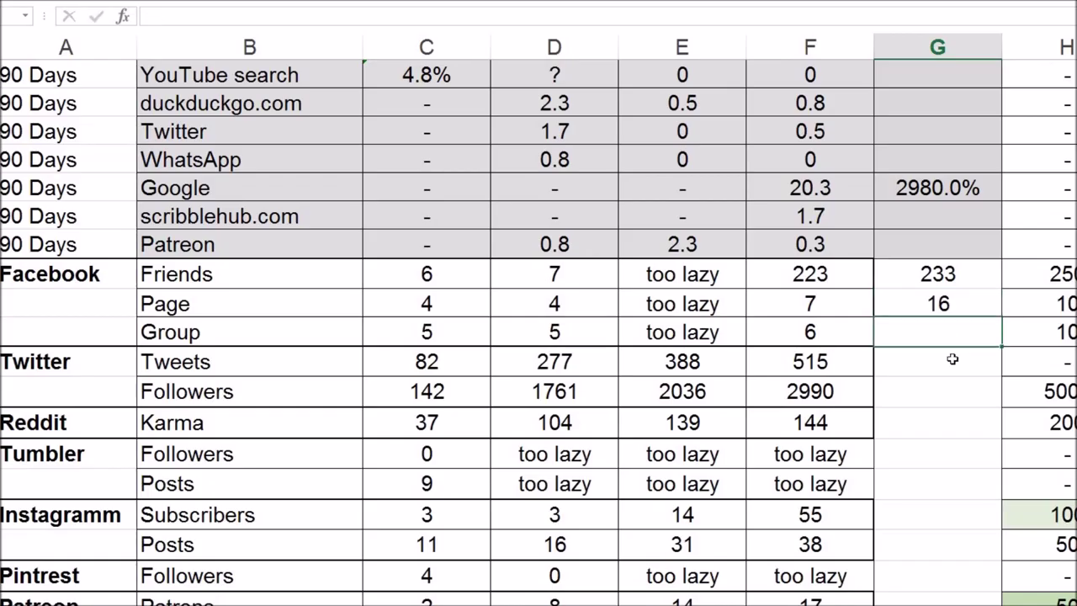
Check the Twitter profile's figures and enter 590 tweets and 3496 followers in the 01.10.20 column, plus 6 for the Facebook Group.
{"action": "key", "text": "alt+Tab"}
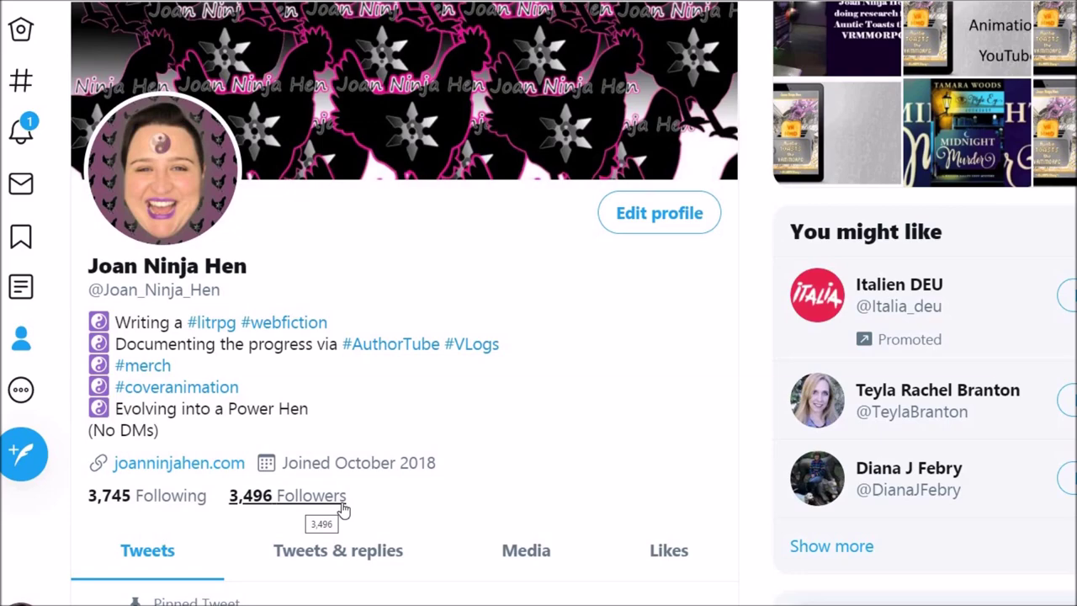
{"action": "key", "text": "alt+Tab"}
{"action": "key", "text": "alt+Tab"}
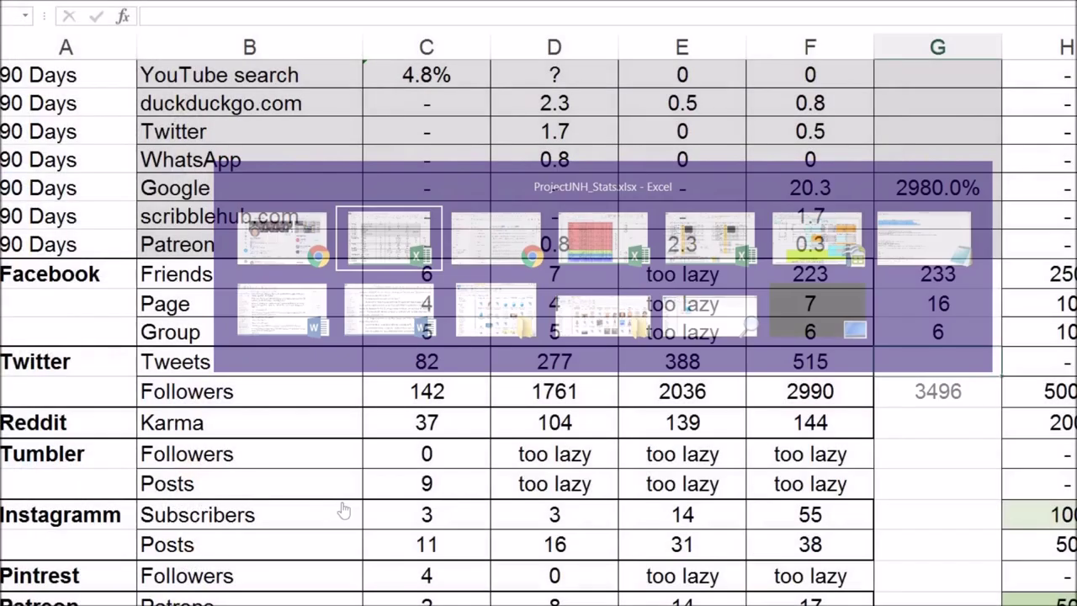
Look up the karma on the Reddit profile and enter 154 in the spreadsheet's Reddit Karma row for 01.10.20.
{"action": "key", "text": "alt+Tab"}
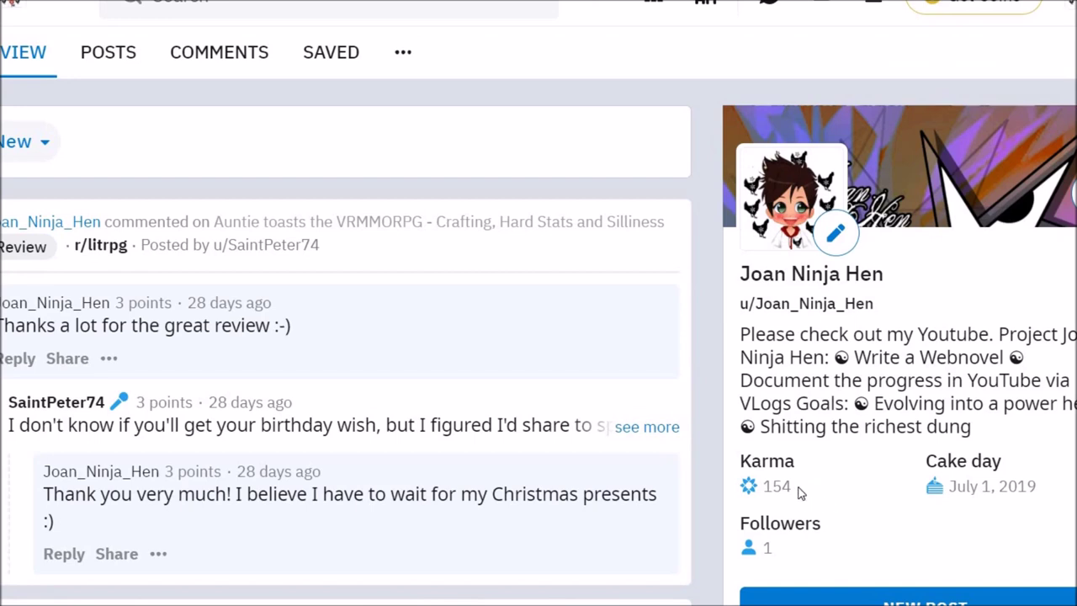
{"action": "key", "text": "alt+Tab"}
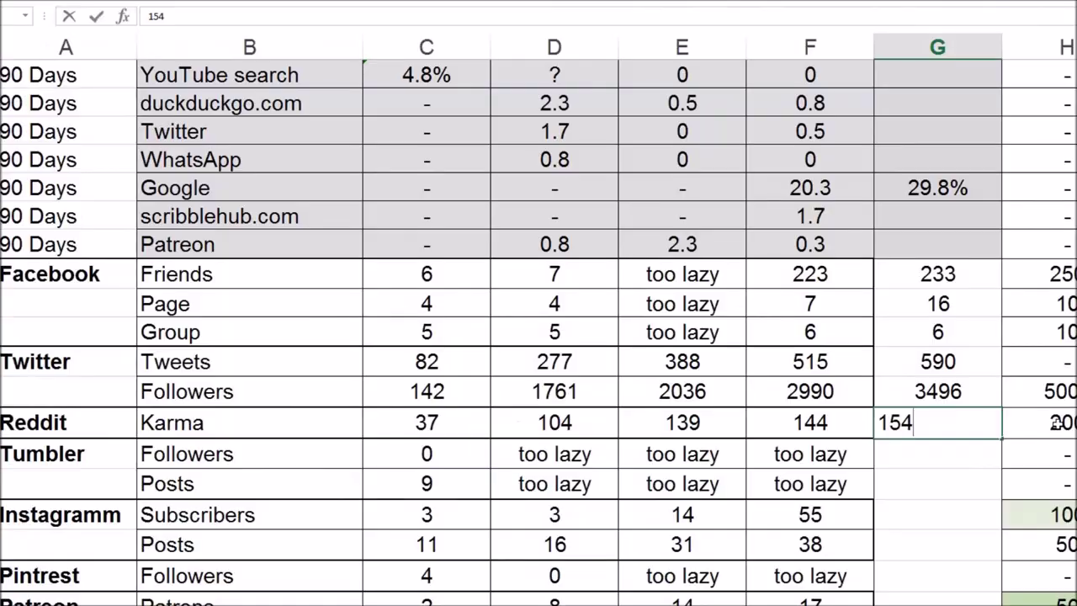
{"action": "key", "text": "Tab"}
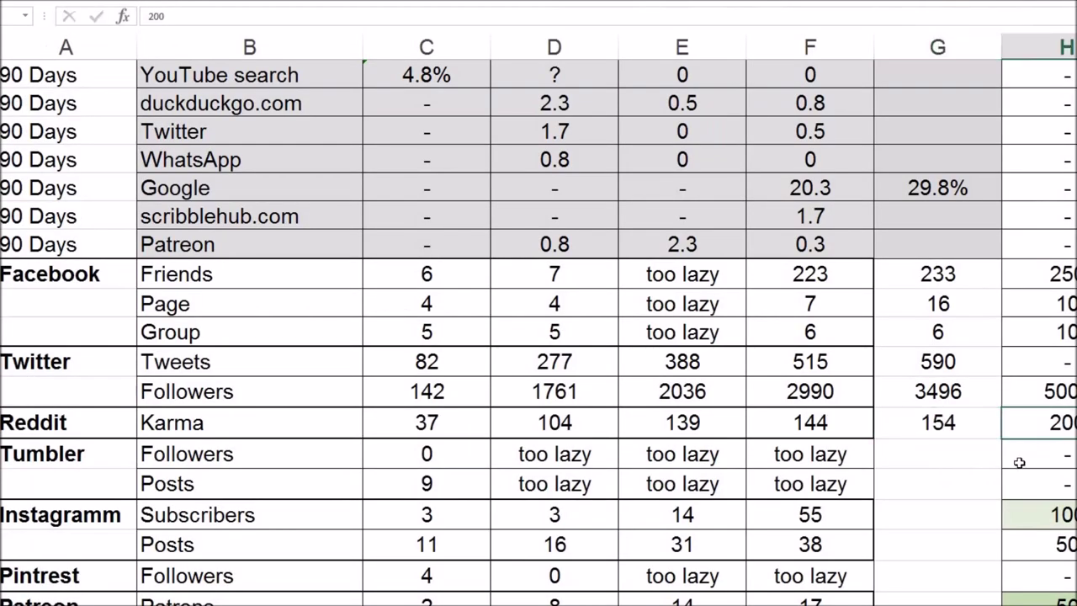
{"action": "left_click", "coordinate": [958, 459]}
{"action": "left_click", "coordinate": [960, 425]}
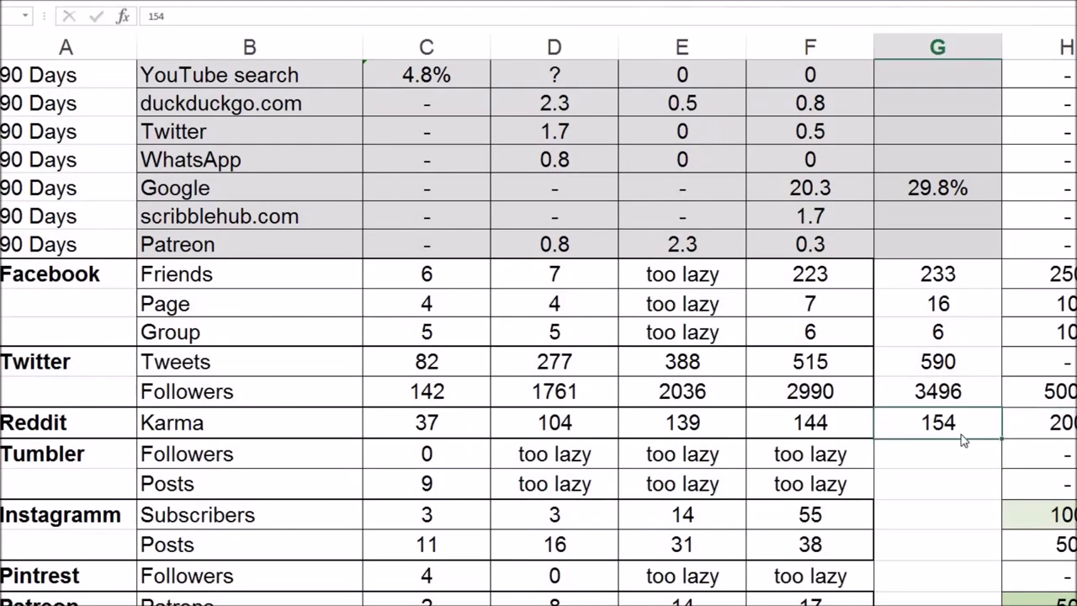
Switch to the Instagram profile and examine its post and follower counts and the recent posts.
{"action": "key", "text": "alt+Tab"}
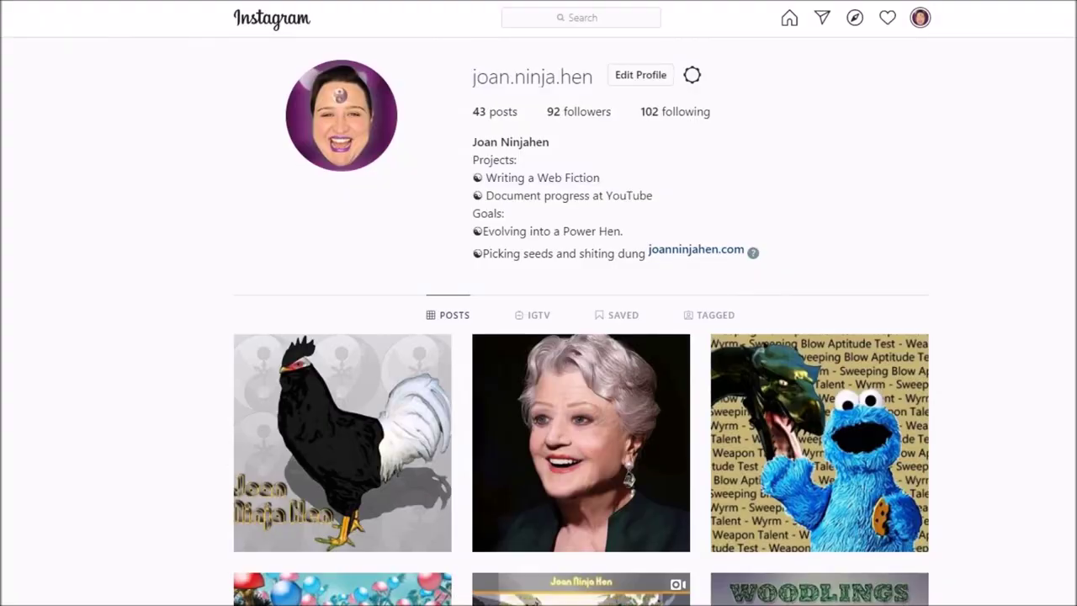
{"action": "scroll", "coordinate": [581, 336], "scroll_direction": "down", "scroll_amount": 4}
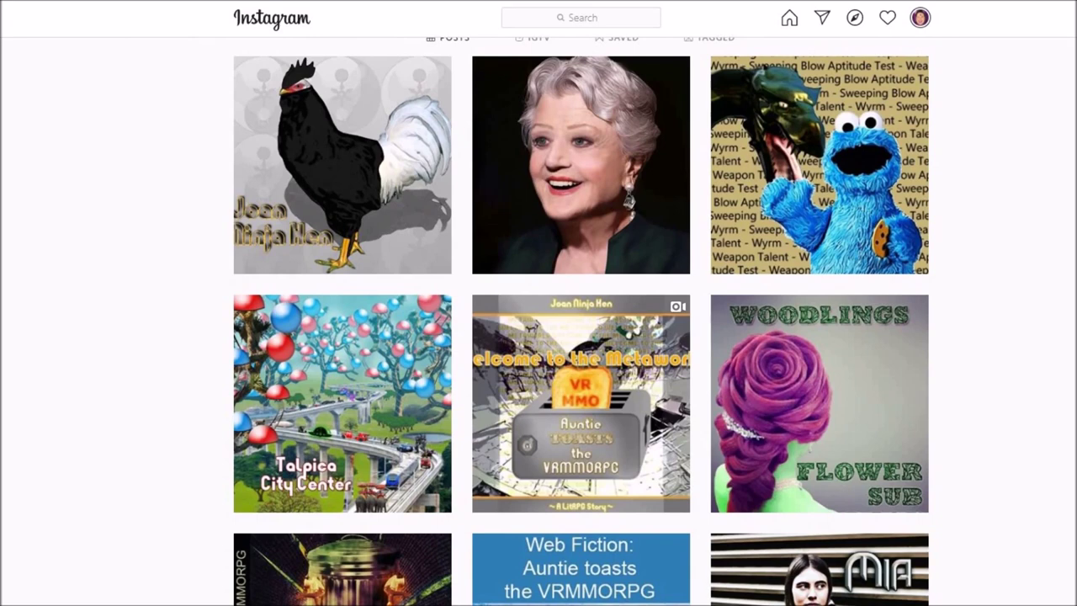
{"action": "scroll", "coordinate": [581, 322], "scroll_direction": "up", "scroll_amount": 1}
{"action": "scroll", "coordinate": [581, 321], "scroll_direction": "up", "scroll_amount": 3}
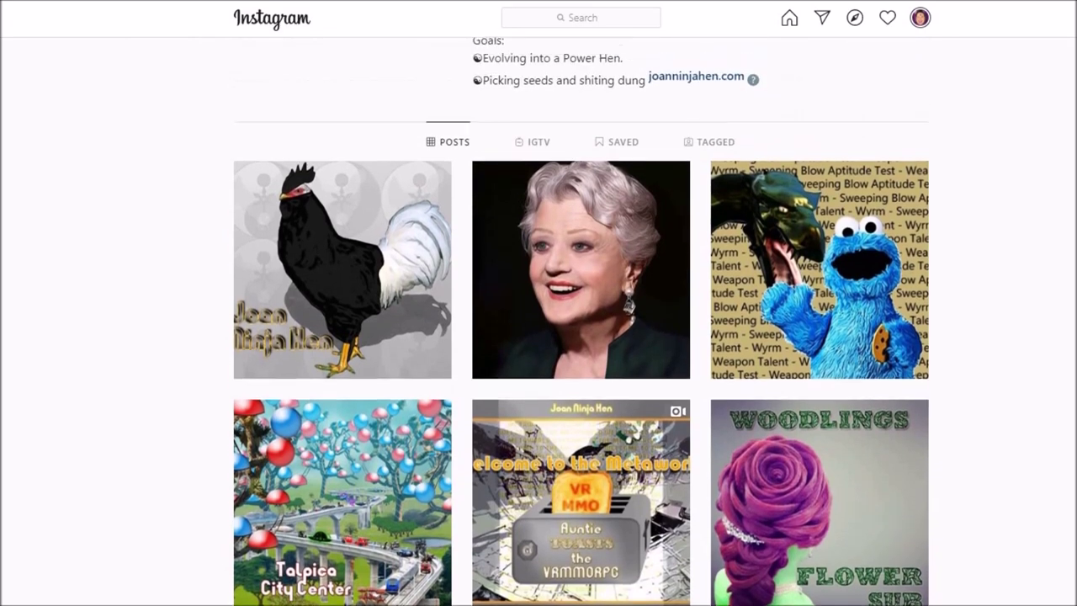
{"action": "scroll", "coordinate": [581, 321], "scroll_direction": "up", "scroll_amount": 1}
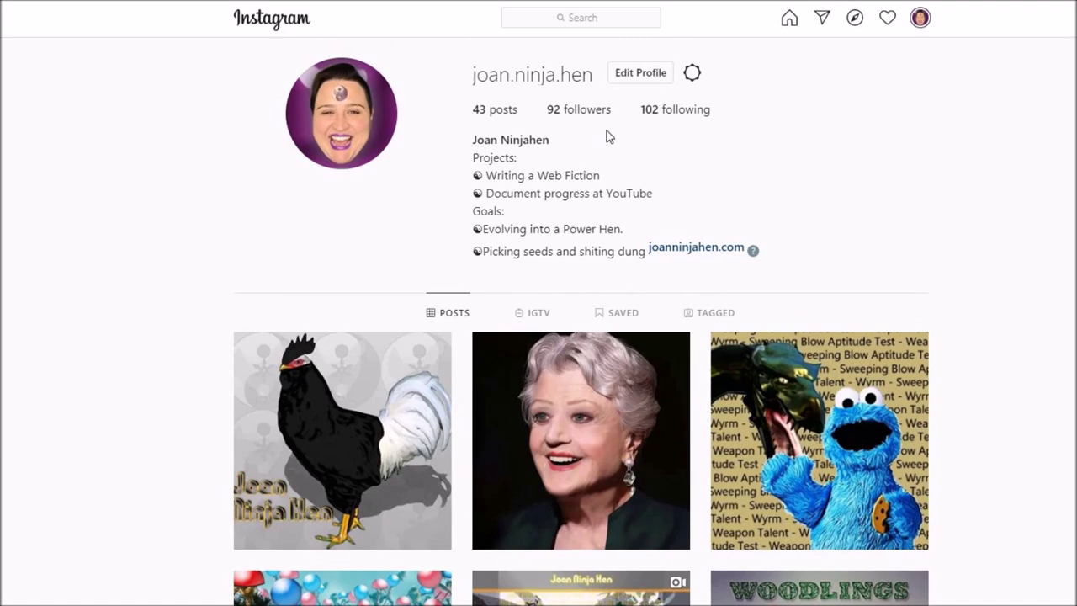
Fill both Tumbler rows of the 01.10.20 column with "too lazy" and enter 43 posts and 92 subscribers for Instagramm.
{"action": "key", "text": "alt+Tab"}
{"action": "key", "text": "alt+Tab"}
{"action": "key", "text": "alt+Tab"}
{"action": "key", "text": "alt+Tab"}
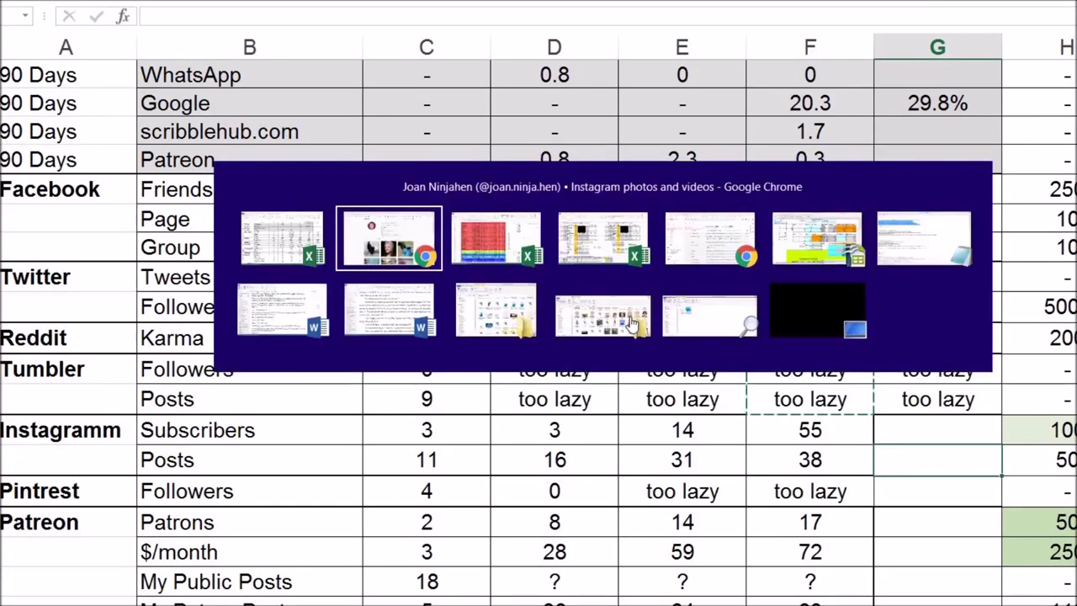
{"action": "key", "text": "alt+Tab"}
{"action": "type", "text": "43"}
{"action": "key", "text": "Up"}
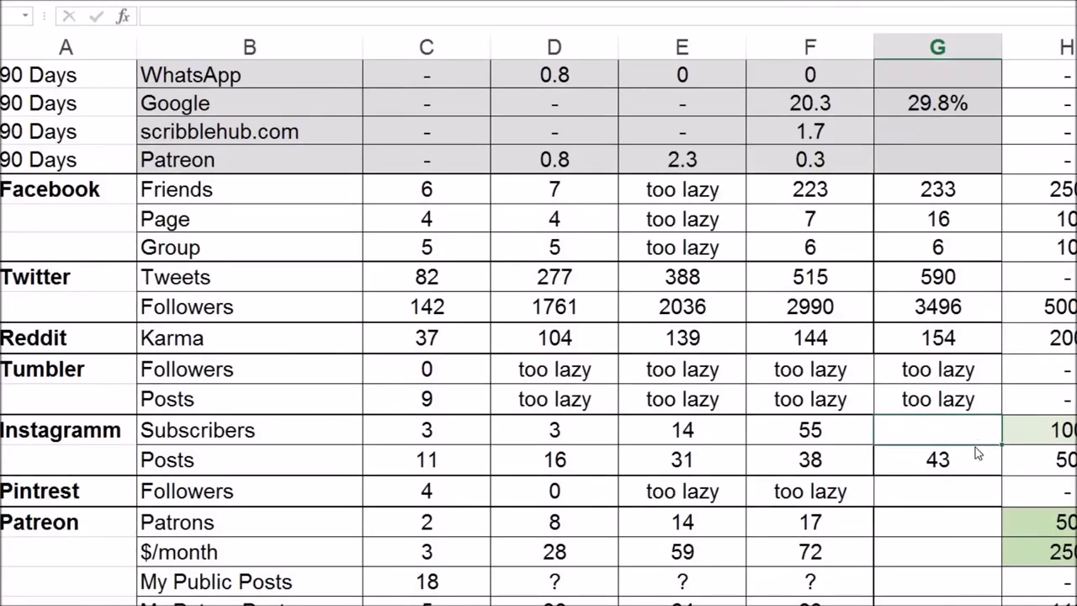
{"action": "key", "text": "alt+Tab"}
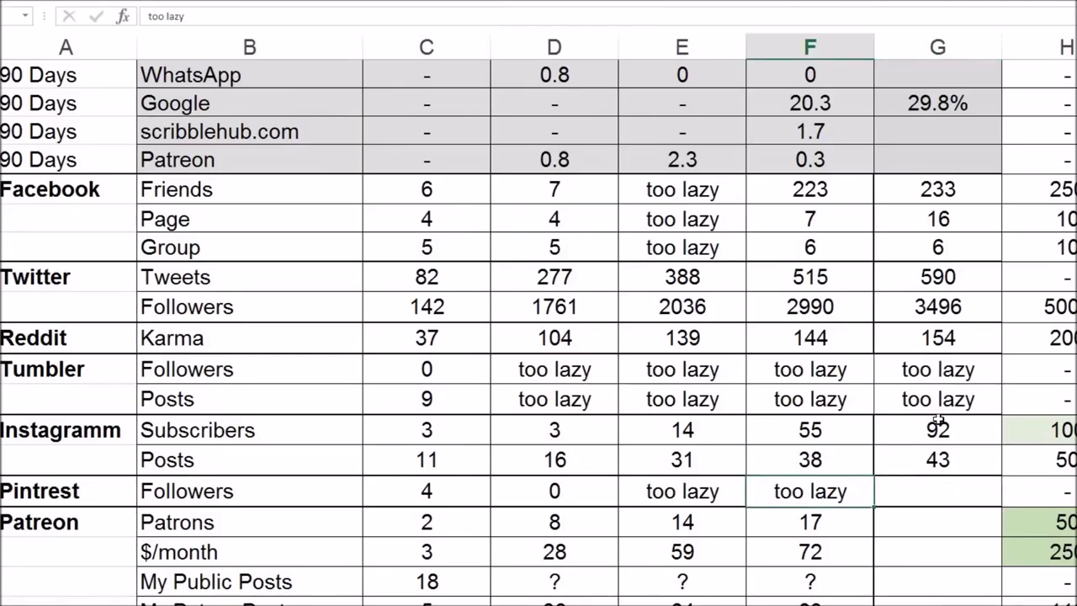
Copy the previous quarter's "too lazy" entry for Pintrest Followers into the 01.10.20 column.
{"action": "key", "text": "ctrl+c"}
{"action": "key", "text": "Right"}
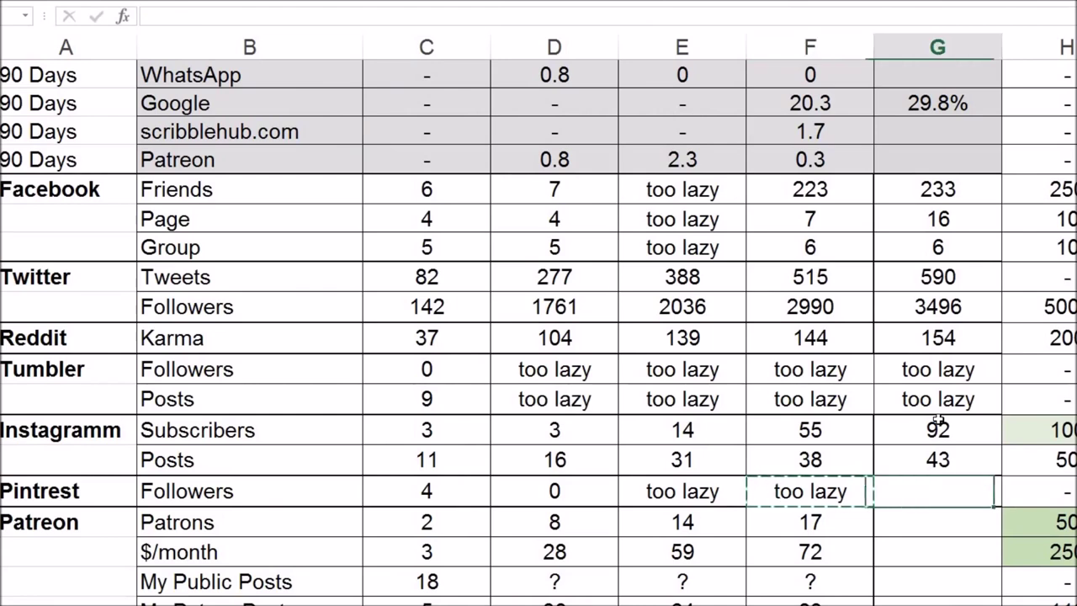
{"action": "key", "text": "ctrl+v"}
{"action": "scroll", "coordinate": [938, 421], "scroll_direction": "down", "scroll_amount": 2}
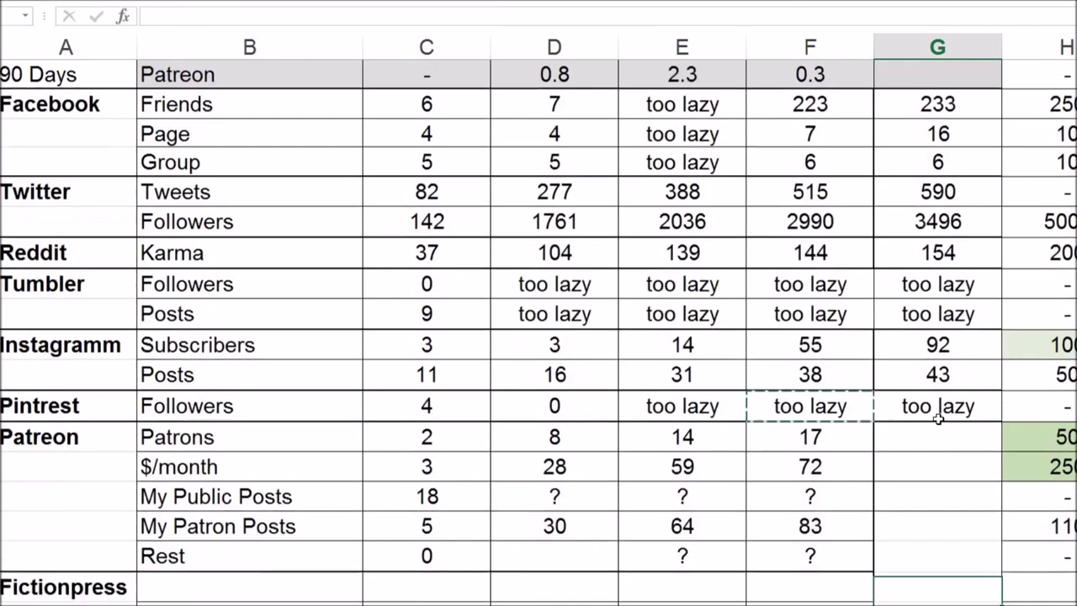
Enter 20 for Patreon Patrons in the 01.10.20 column.
{"action": "left_click", "coordinate": [938, 416]}
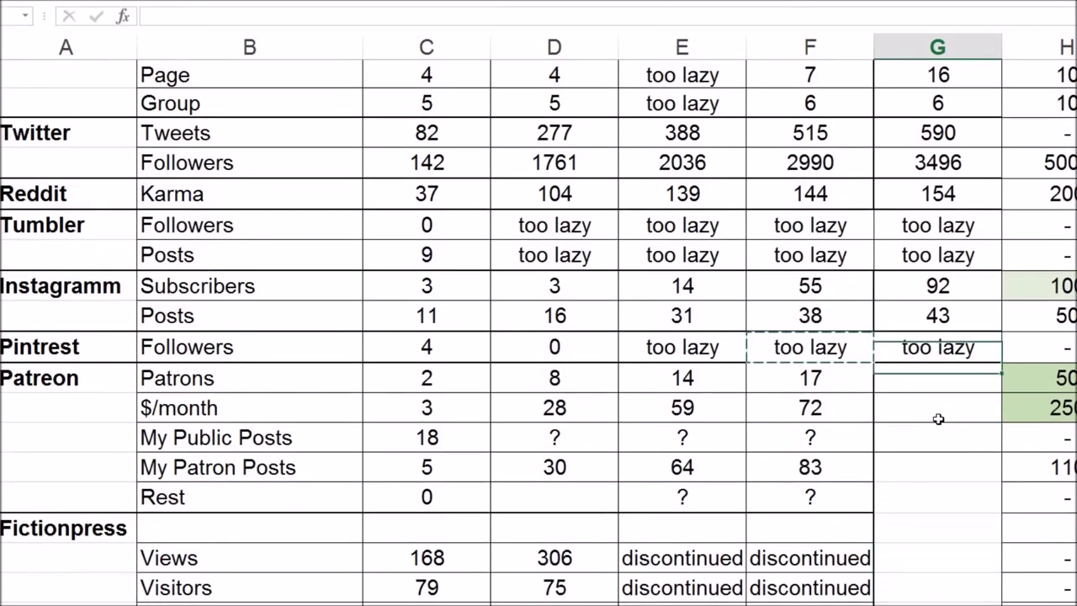
{"action": "type", "text": "20"}
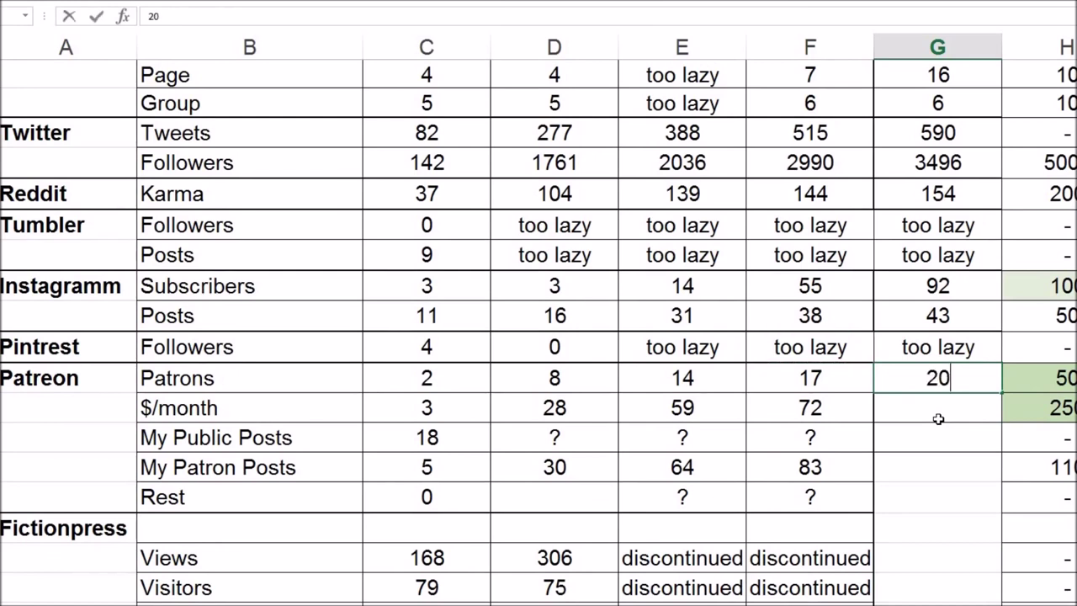
{"action": "key", "text": "Return"}
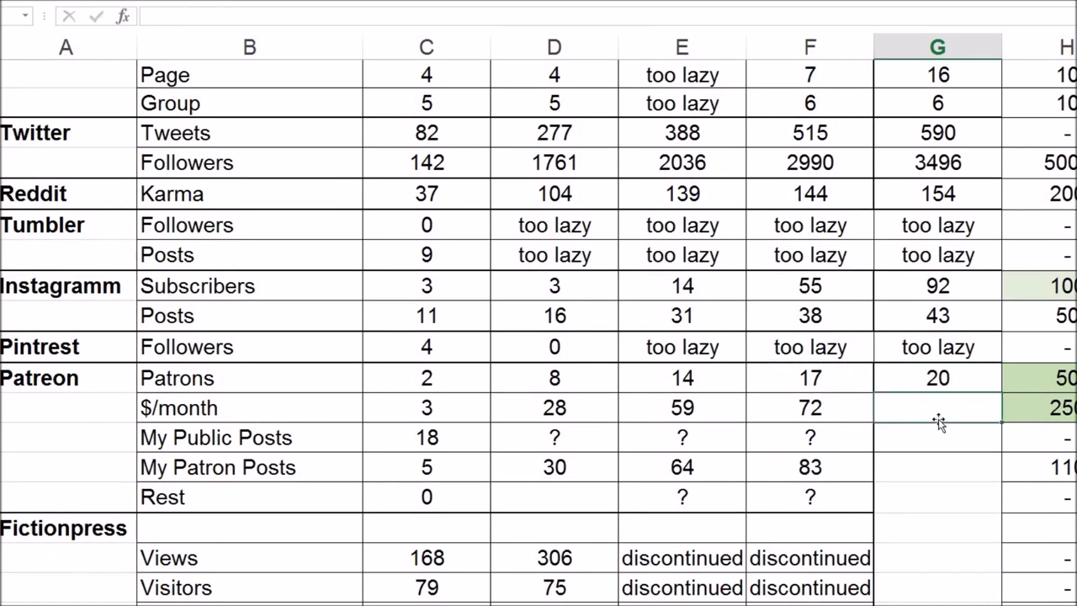
Carry the cell formatting of the previous quarter's Patreon block over to the 01.10.20 column.
{"action": "left_click", "coordinate": [939, 424]}
{"action": "key", "text": "ctrl+c"}
{"action": "key", "text": "shift+Down"}
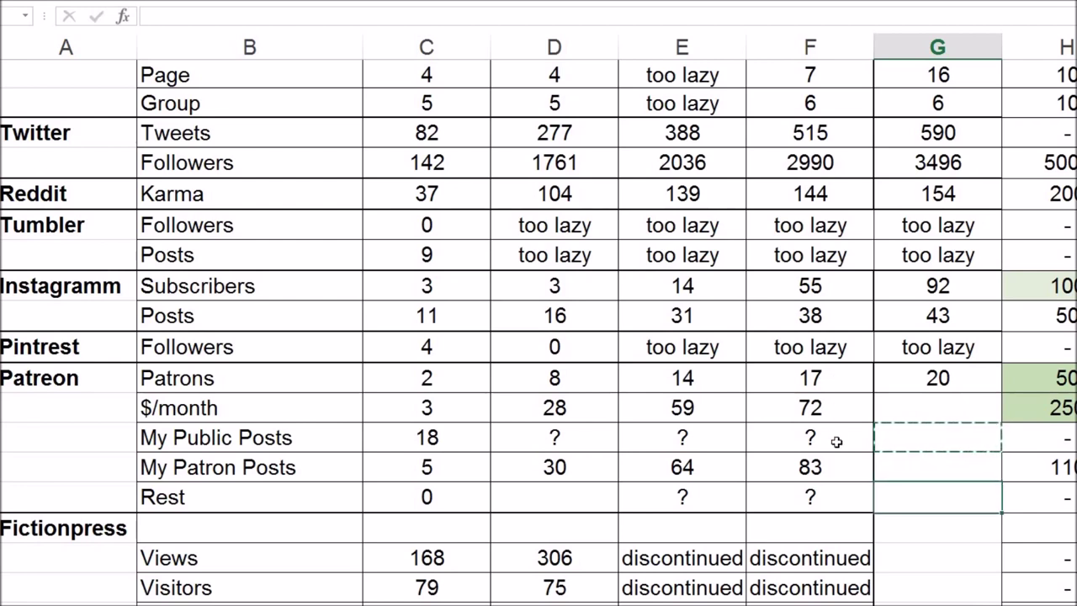
{"action": "left_click_drag", "start_coordinate": [837, 378], "coordinate": [838, 505]}
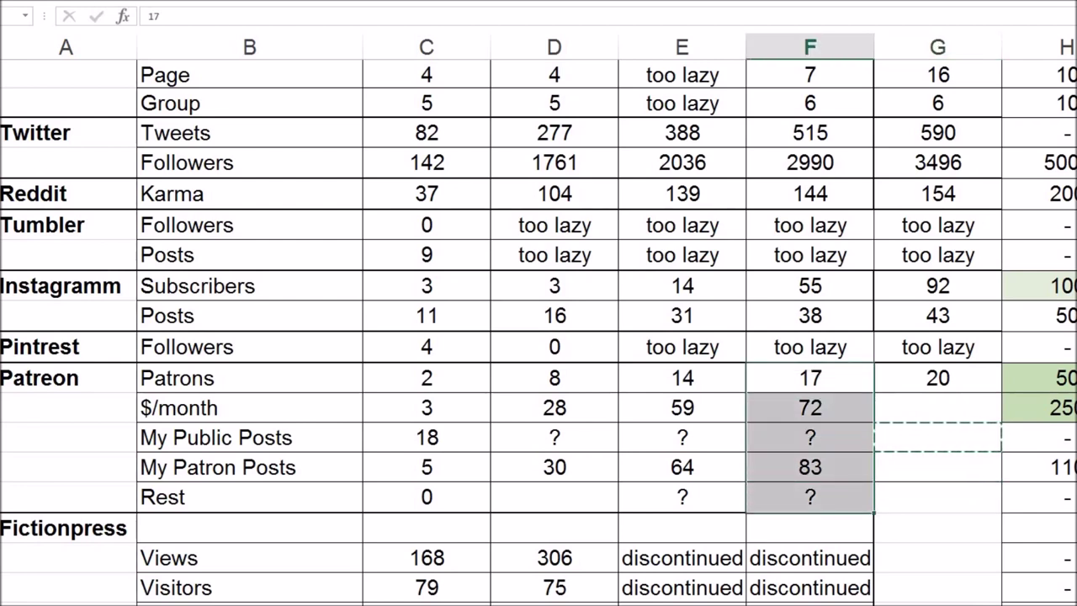
{"action": "key", "text": "ctrl+c"}
{"action": "left_click_drag", "start_coordinate": [942, 378], "coordinate": [933, 465]}
{"action": "left_click", "coordinate": [929, 407]}
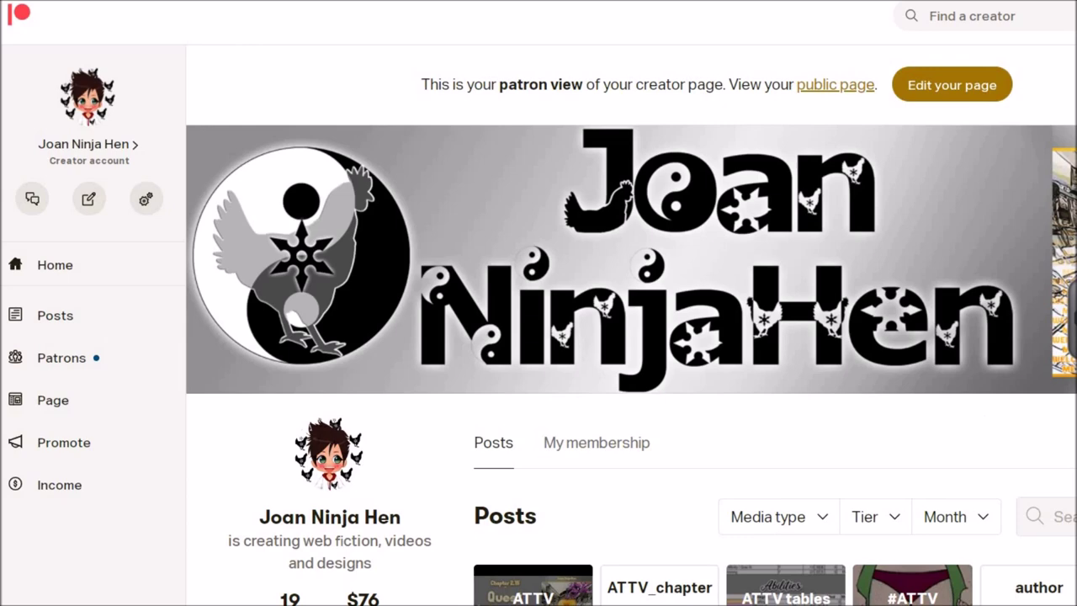
Check the creator page on Patreon and enter 19 patrons and 76 for $/month in the 01.10.20 column.
{"action": "scroll", "coordinate": [631, 325], "scroll_direction": "down", "scroll_amount": 1}
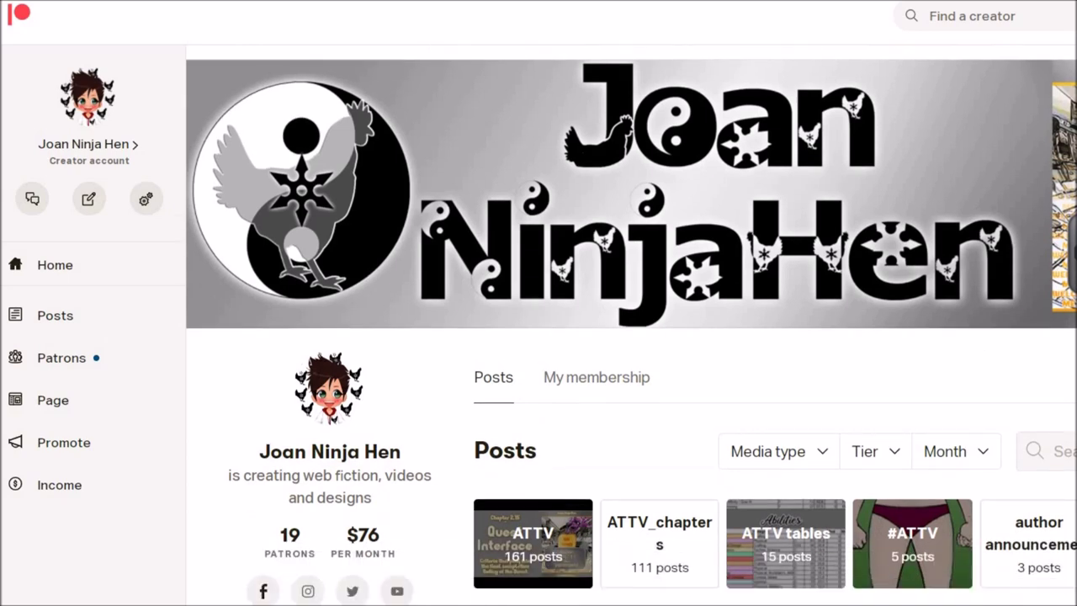
{"action": "scroll", "coordinate": [631, 325], "scroll_direction": "up", "scroll_amount": 1}
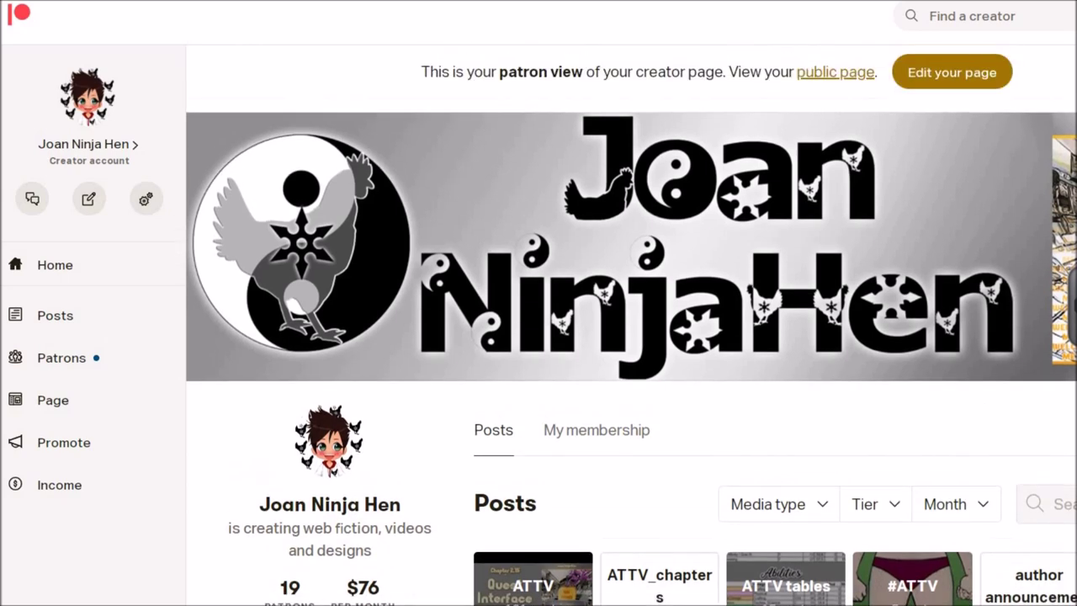
{"action": "scroll", "coordinate": [631, 324], "scroll_direction": "down", "scroll_amount": 2}
{"action": "scroll", "coordinate": [631, 325], "scroll_direction": "up", "scroll_amount": 1}
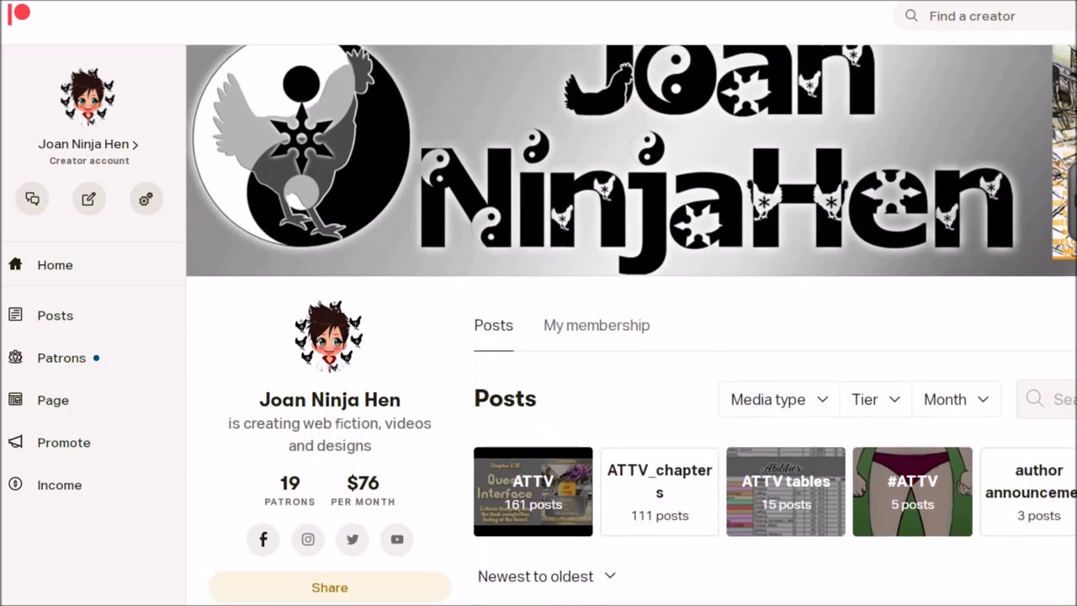
{"action": "scroll", "coordinate": [631, 325], "scroll_direction": "up", "scroll_amount": 1}
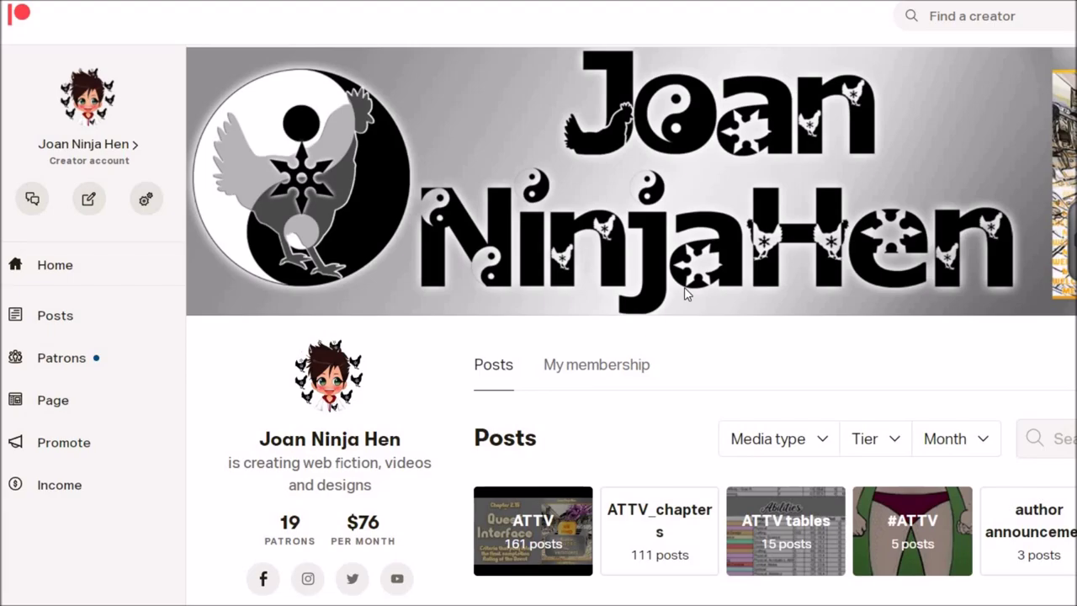
{"action": "key", "text": "alt+Tab"}
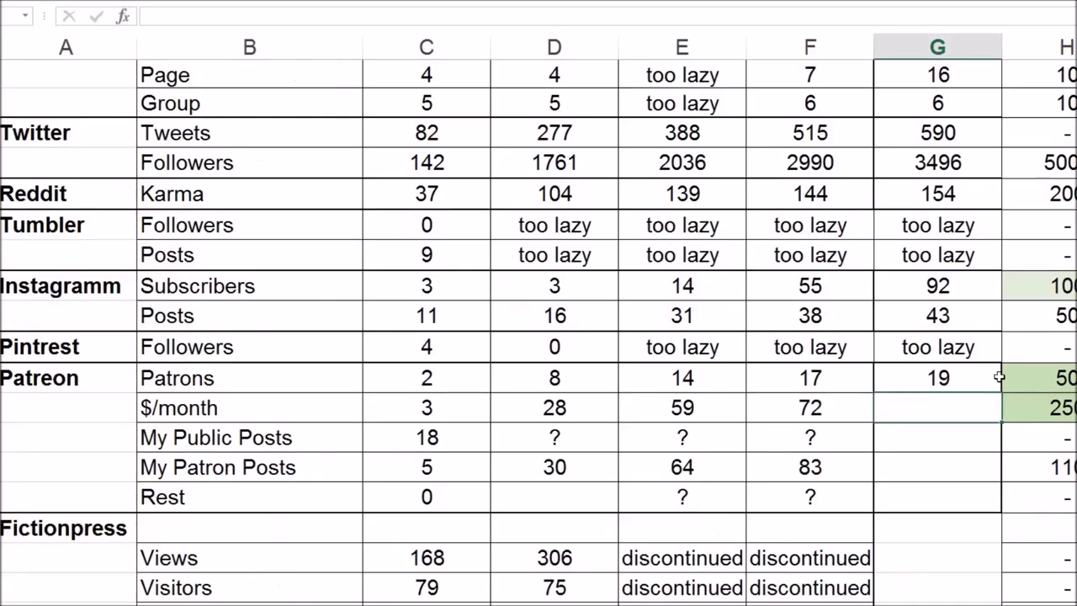
{"action": "key", "text": "alt+Tab"}
{"action": "type", "text": "76"}
{"action": "key", "text": "Return"}
Return to Patreon and examine the Earnings before tax chart, comparing the monthly amounts over 6 months and 1 year.
{"action": "key", "text": "alt+Tab"}
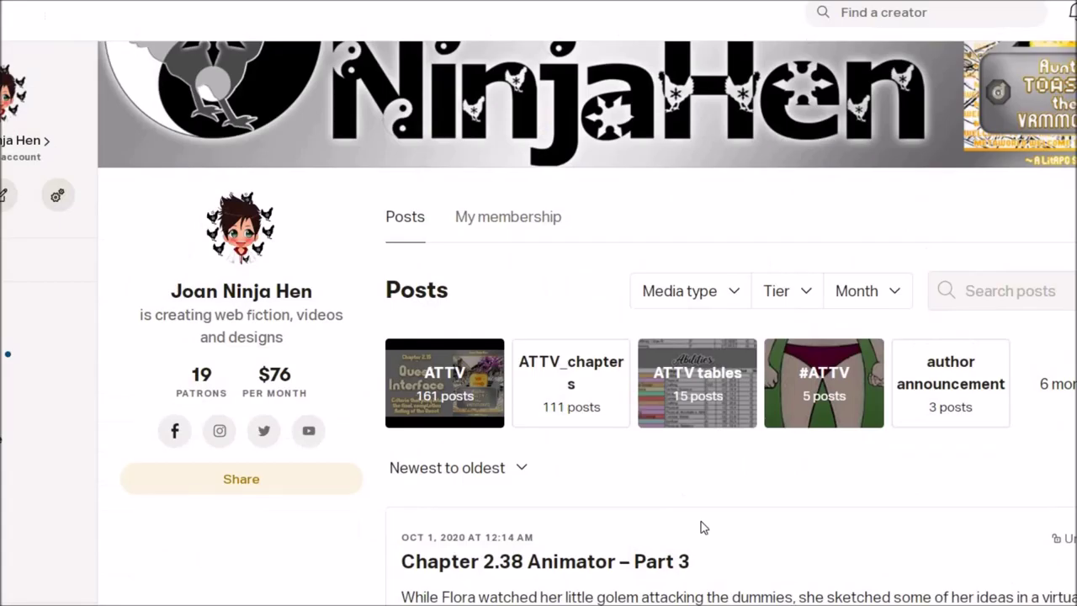
{"action": "key", "text": "alt+Tab"}
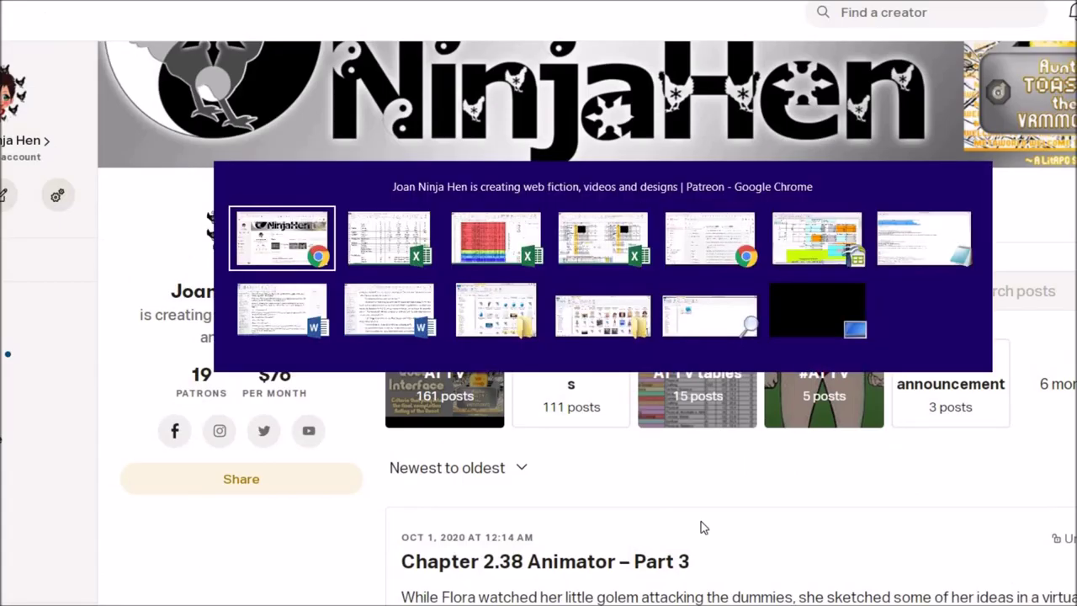
{"action": "key", "text": "alt+Tab"}
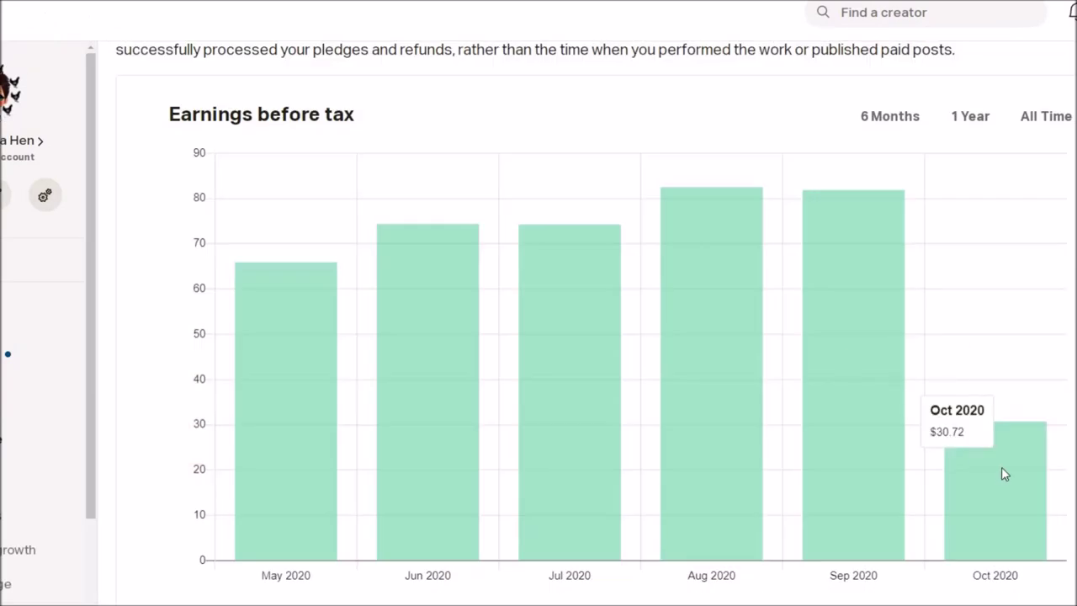
{"action": "scroll", "coordinate": [1002, 467], "scroll_direction": "up", "scroll_amount": 1}
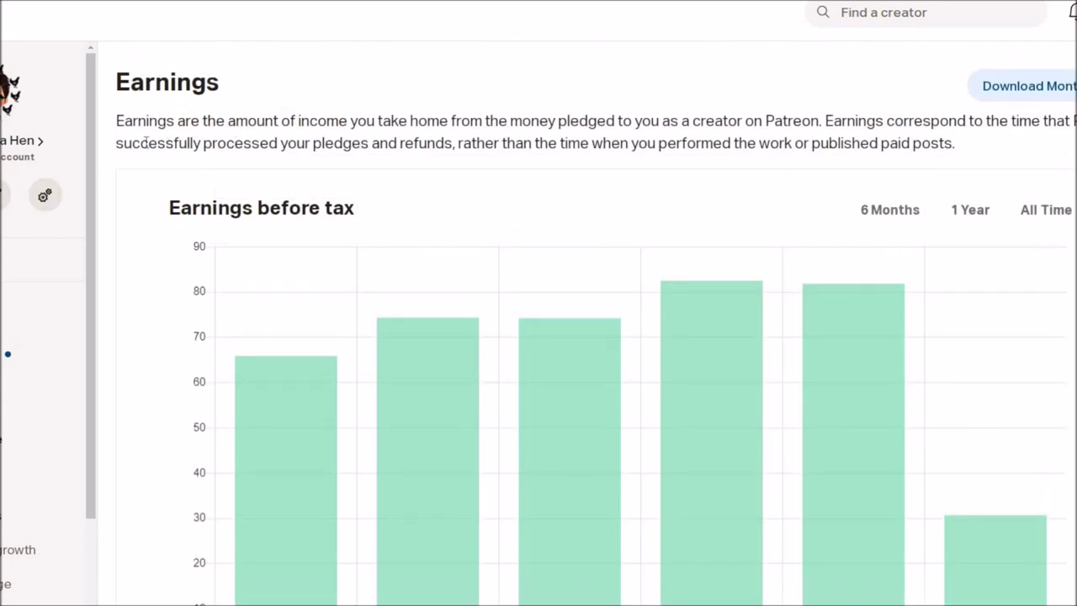
{"action": "left_click_drag", "start_coordinate": [204, 143], "coordinate": [445, 145]}
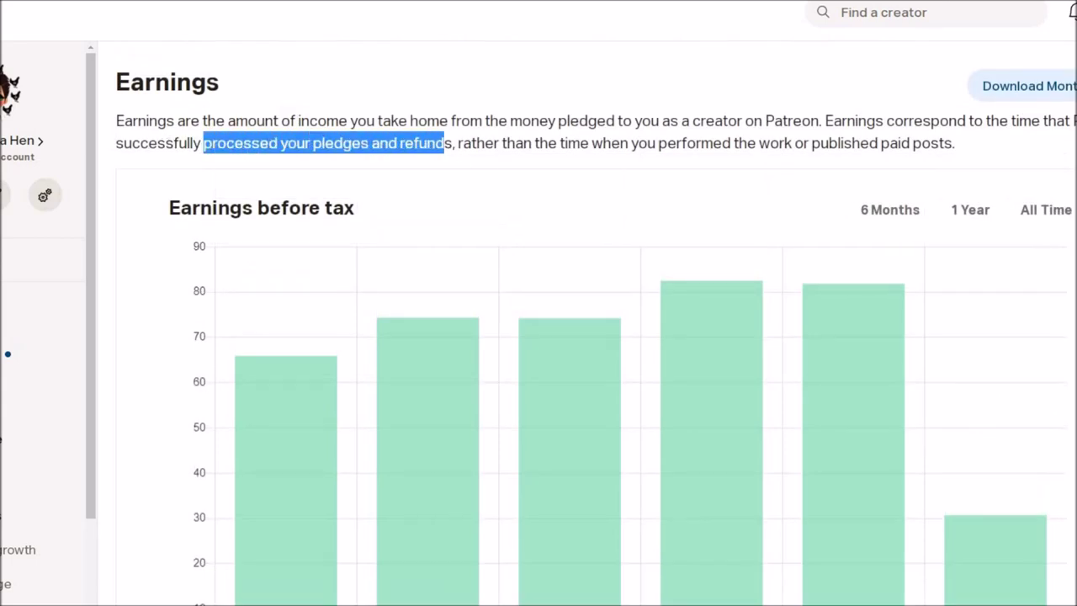
{"action": "scroll", "coordinate": [971, 404], "scroll_direction": "down", "scroll_amount": 2}
{"action": "mouse_move", "coordinate": [972, 404]}
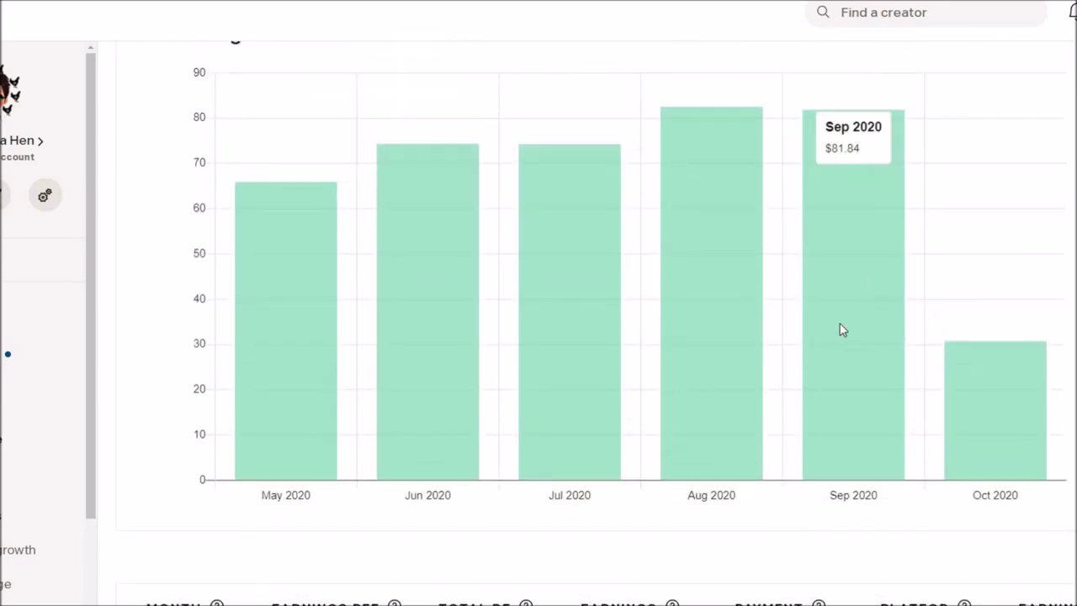
{"action": "mouse_move", "coordinate": [691, 307]}
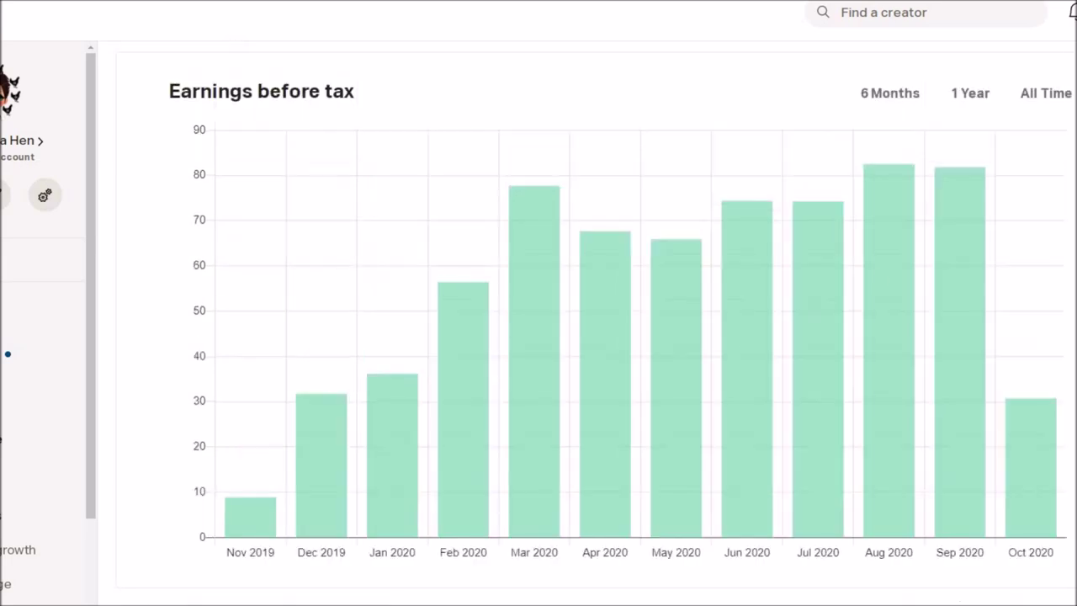
{"action": "mouse_move", "coordinate": [881, 278]}
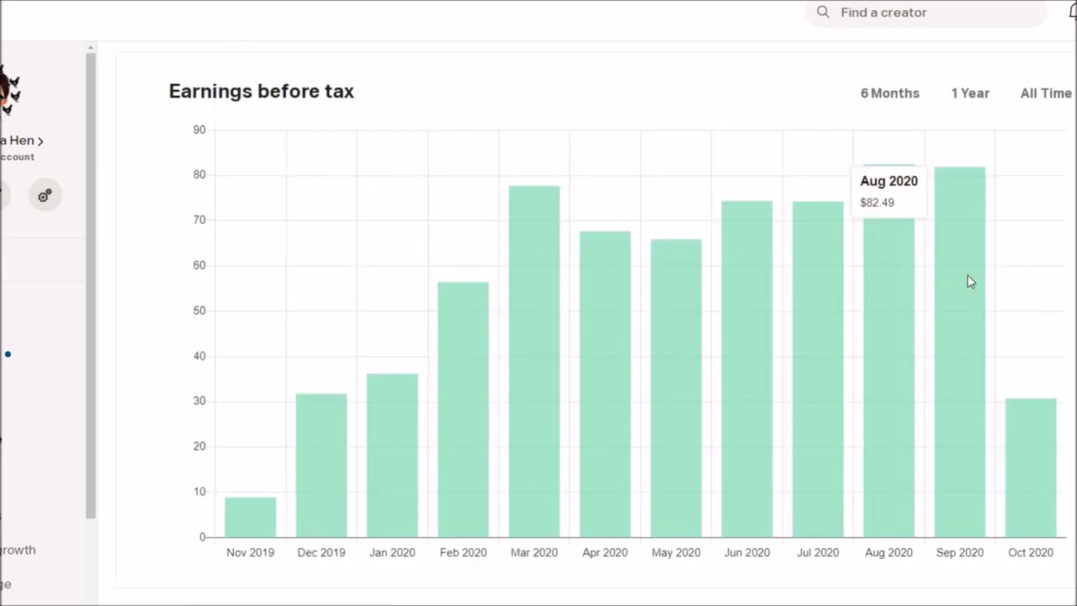
{"action": "mouse_move", "coordinate": [529, 299]}
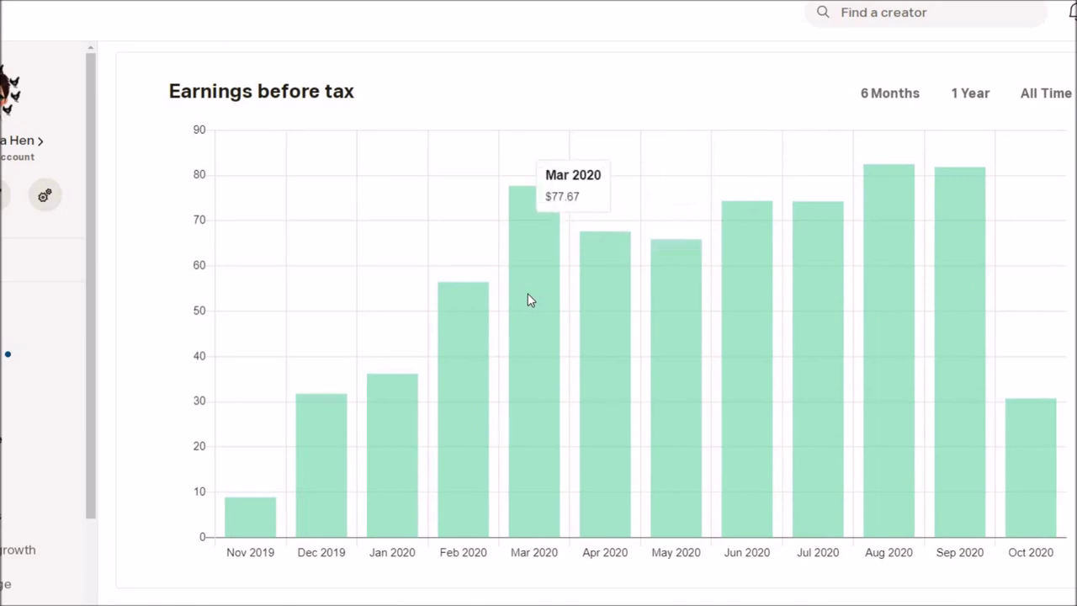
Examine the Pledge Growth chart and the monthly table of paying patrons and pledges processed on Patreon.
{"action": "mouse_move", "coordinate": [995, 350]}
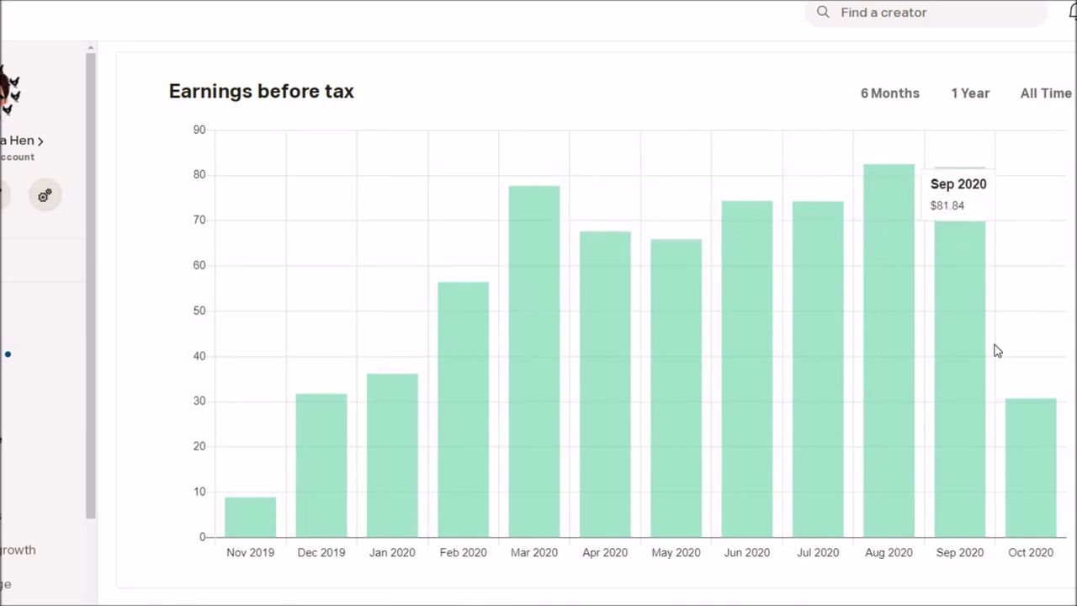
{"action": "scroll", "coordinate": [904, 238], "scroll_direction": "down", "scroll_amount": 5}
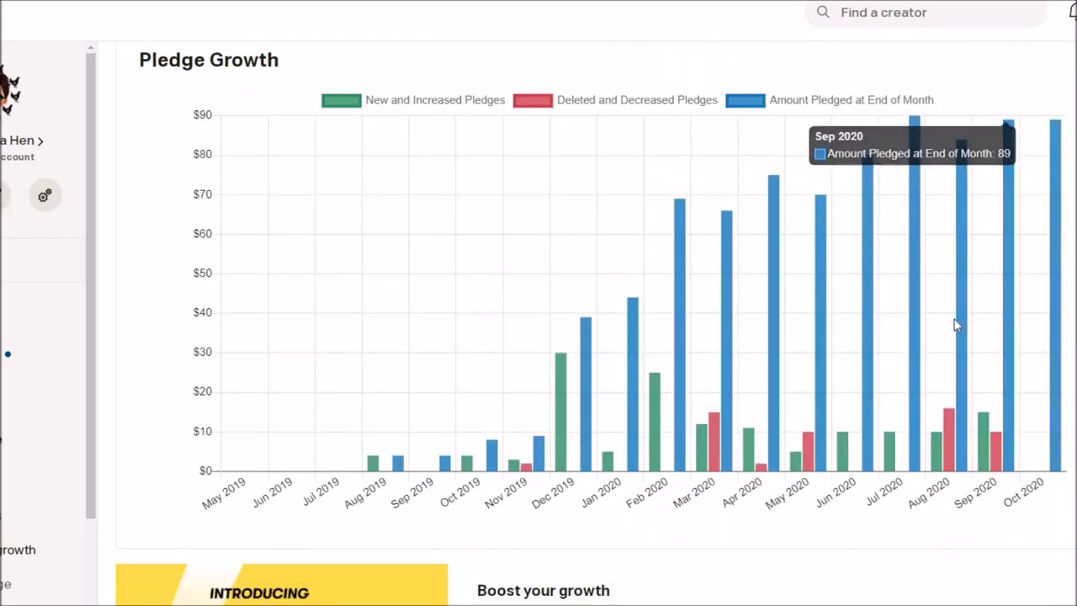
{"action": "mouse_move", "coordinate": [938, 446]}
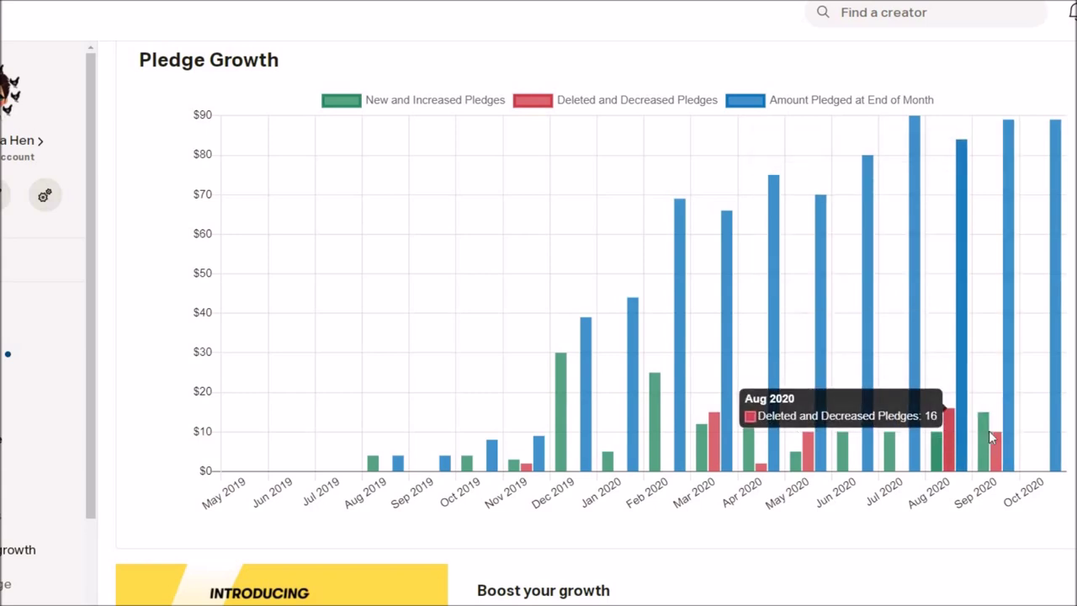
{"action": "mouse_move", "coordinate": [990, 437]}
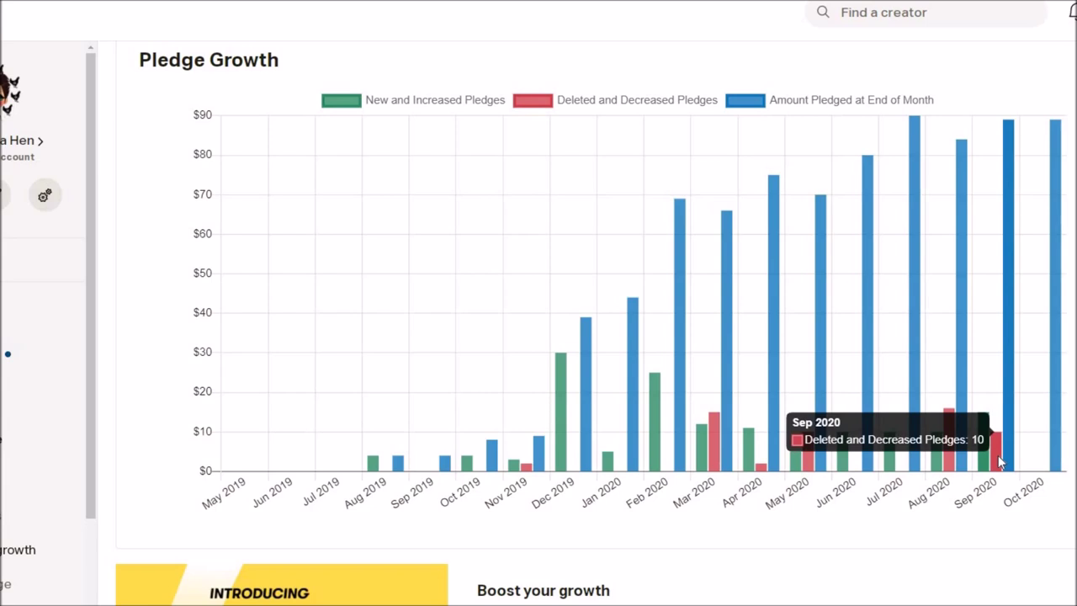
{"action": "mouse_move", "coordinate": [1057, 419]}
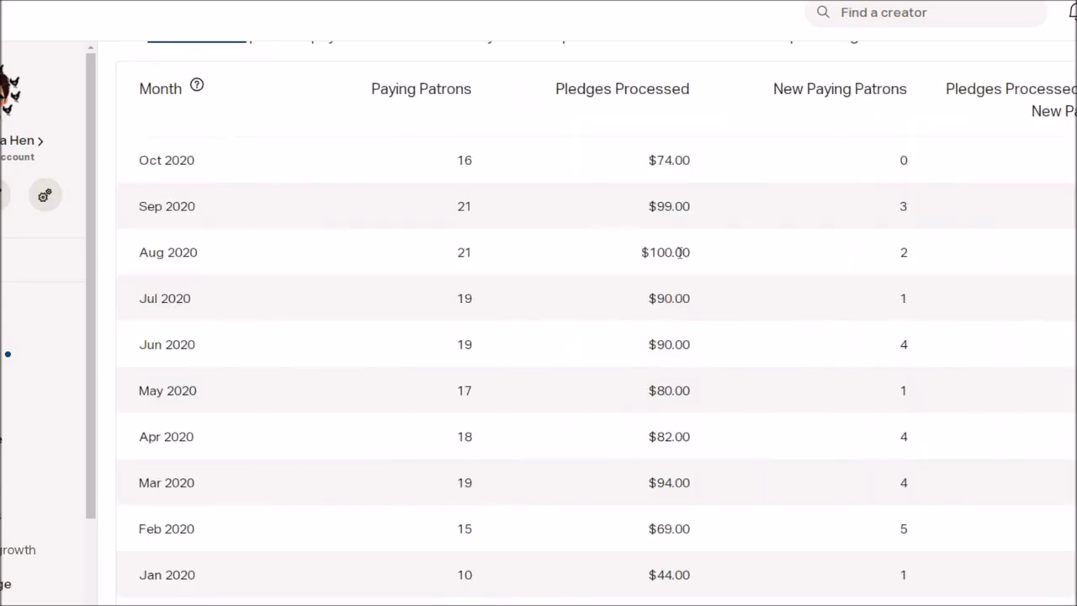
{"action": "left_click_drag", "start_coordinate": [692, 252], "coordinate": [634, 261]}
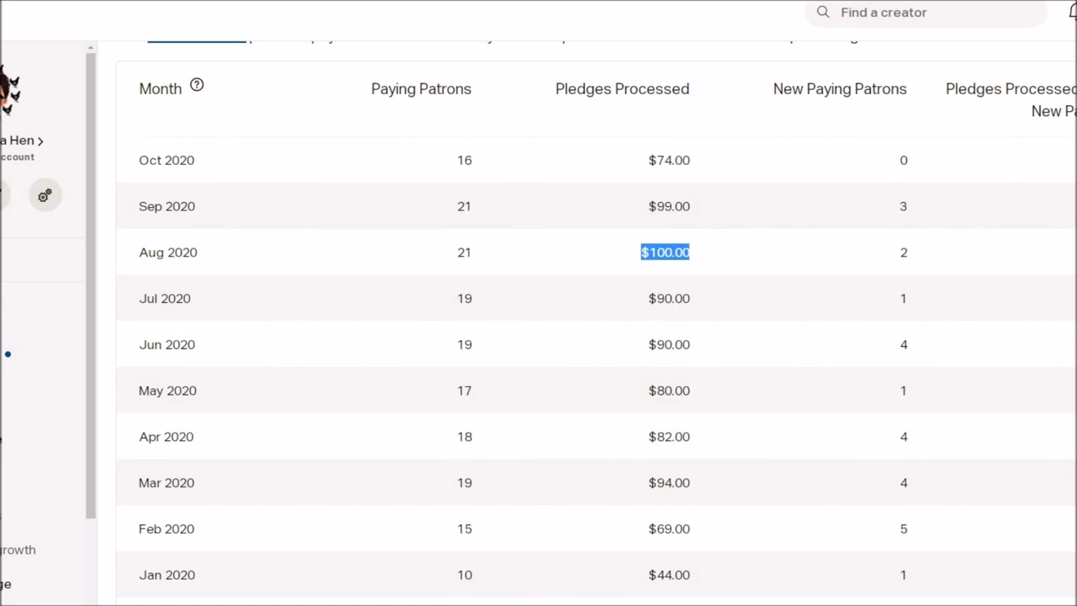
{"action": "scroll", "coordinate": [539, 336], "scroll_direction": "up", "scroll_amount": 1}
{"action": "left_click_drag", "start_coordinate": [475, 205], "coordinate": [447, 209]}
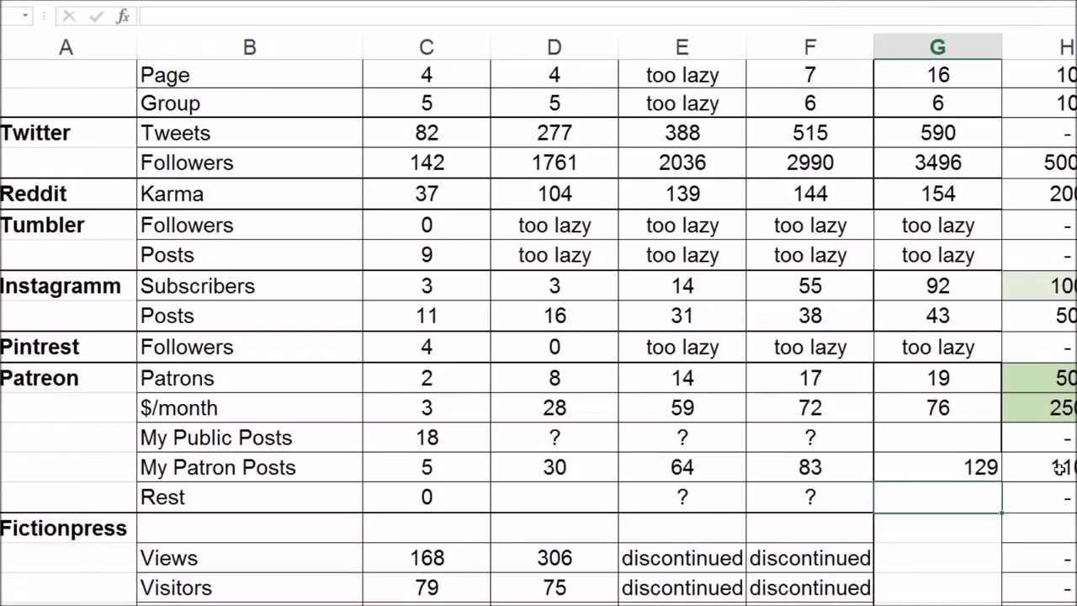
Mark Fictionpress Views, Visitors and Favorits as discontinued in the 01.10.20 column and check the Patreon targets in column H.
{"action": "left_click", "coordinate": [1061, 471]}
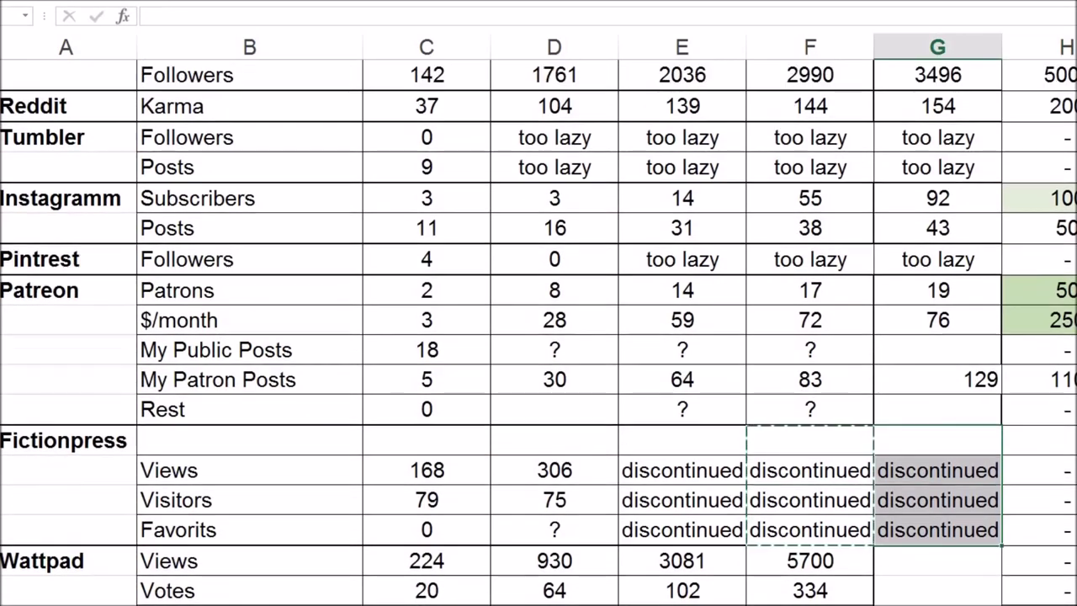
{"action": "left_click_drag", "start_coordinate": [1050, 322], "coordinate": [1058, 411]}
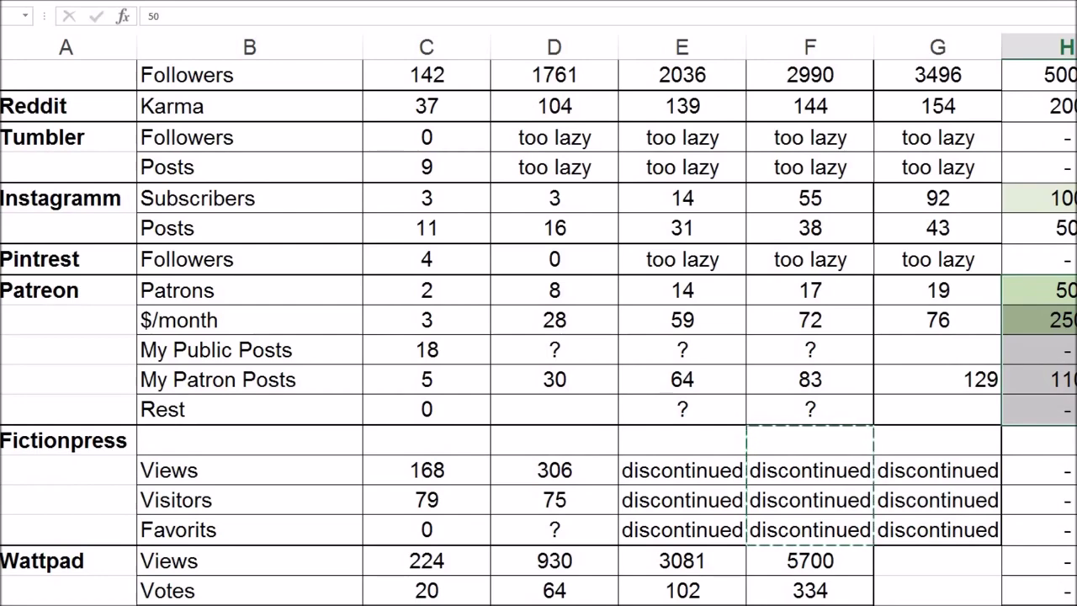
{"action": "scroll", "coordinate": [539, 337], "scroll_direction": "down", "scroll_amount": 2}
{"action": "scroll", "coordinate": [538, 337], "scroll_direction": "down", "scroll_amount": 2}
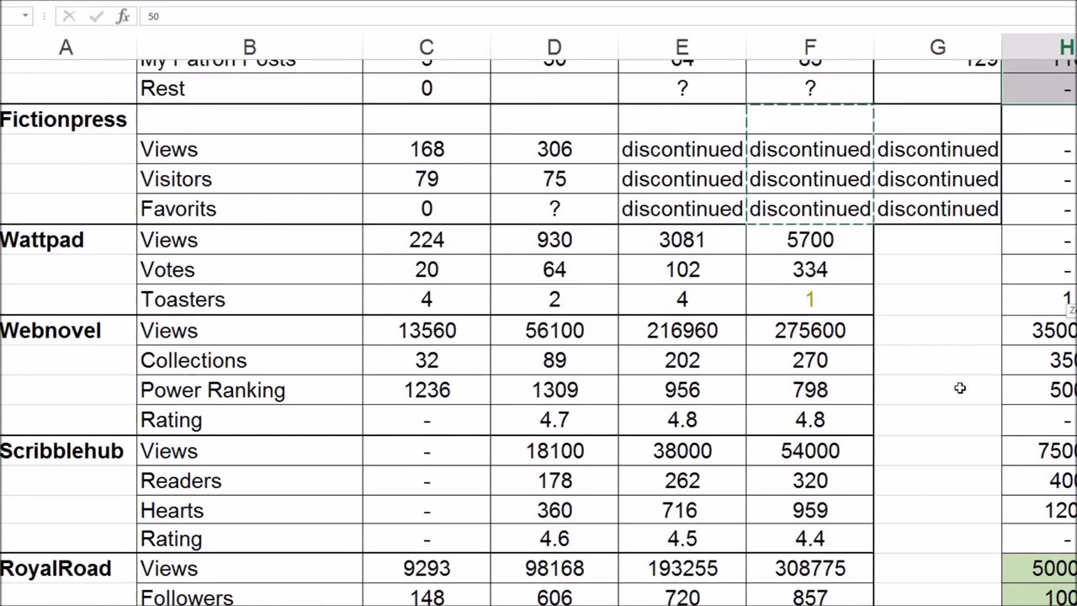
{"action": "scroll", "coordinate": [1026, 384], "scroll_direction": "down", "scroll_amount": 1}
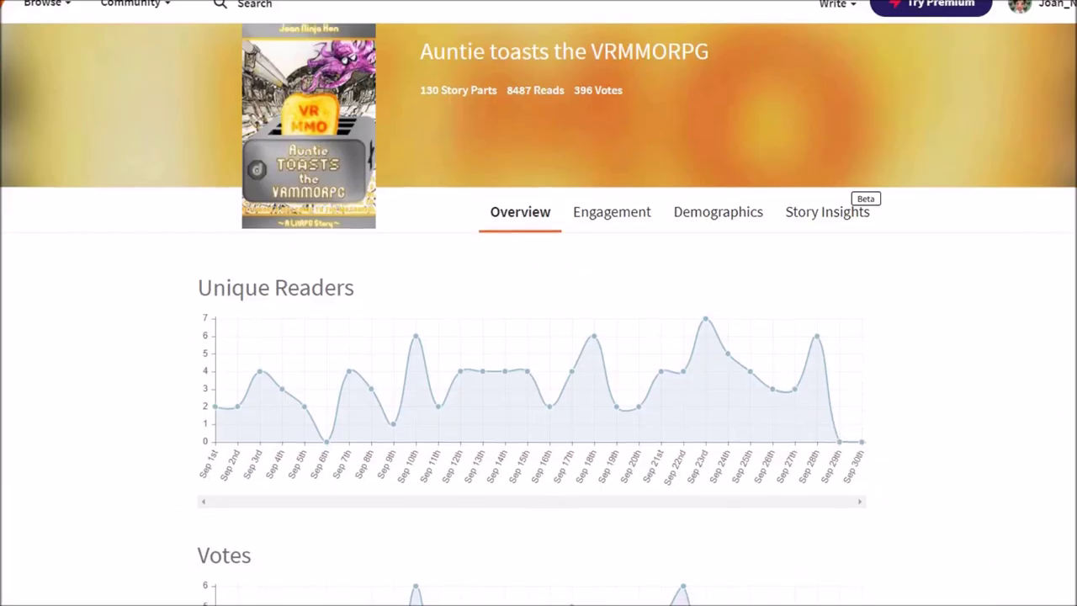
Switch to the story's Wattpad statistics and examine the overview charts for unique readers, votes and comments.
{"action": "scroll", "coordinate": [538, 337], "scroll_direction": "down", "scroll_amount": 5}
{"action": "scroll", "coordinate": [538, 337], "scroll_direction": "down", "scroll_amount": 1}
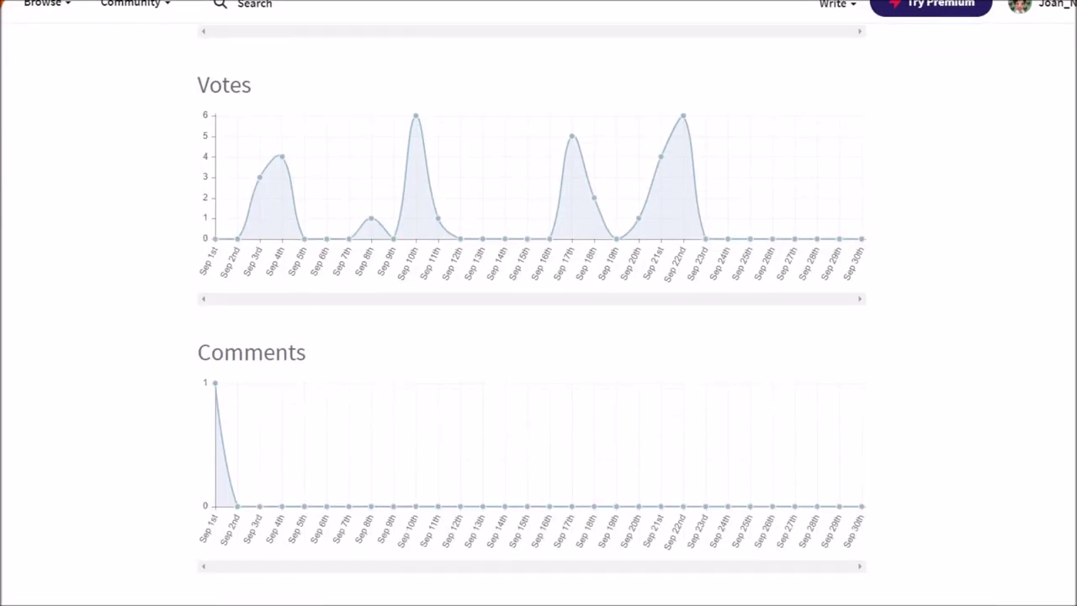
{"action": "scroll", "coordinate": [539, 336], "scroll_direction": "up", "scroll_amount": 5}
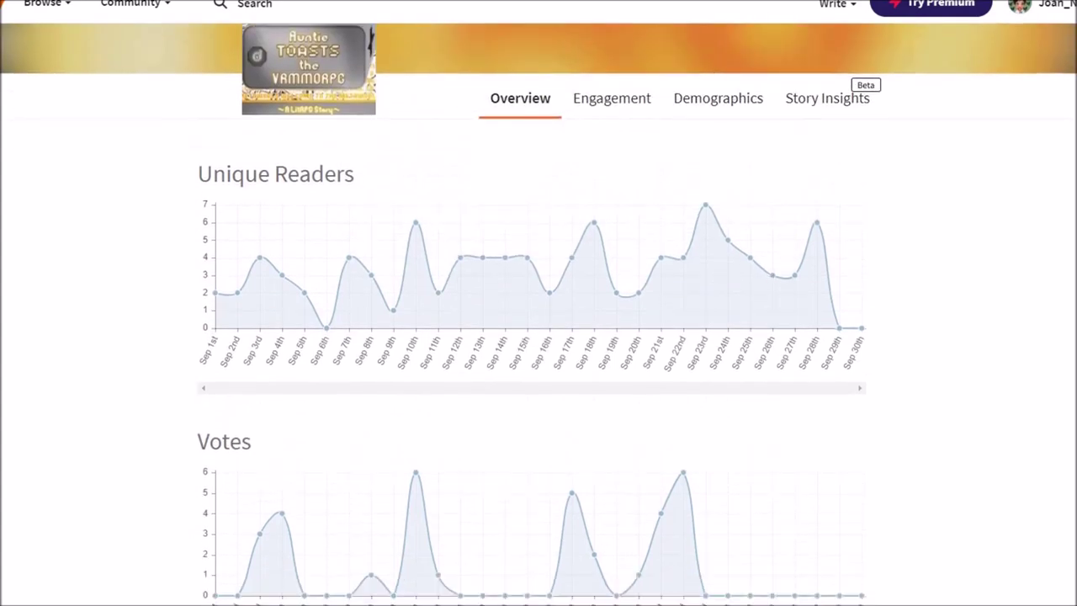
{"action": "scroll", "coordinate": [538, 336], "scroll_direction": "up", "scroll_amount": 1}
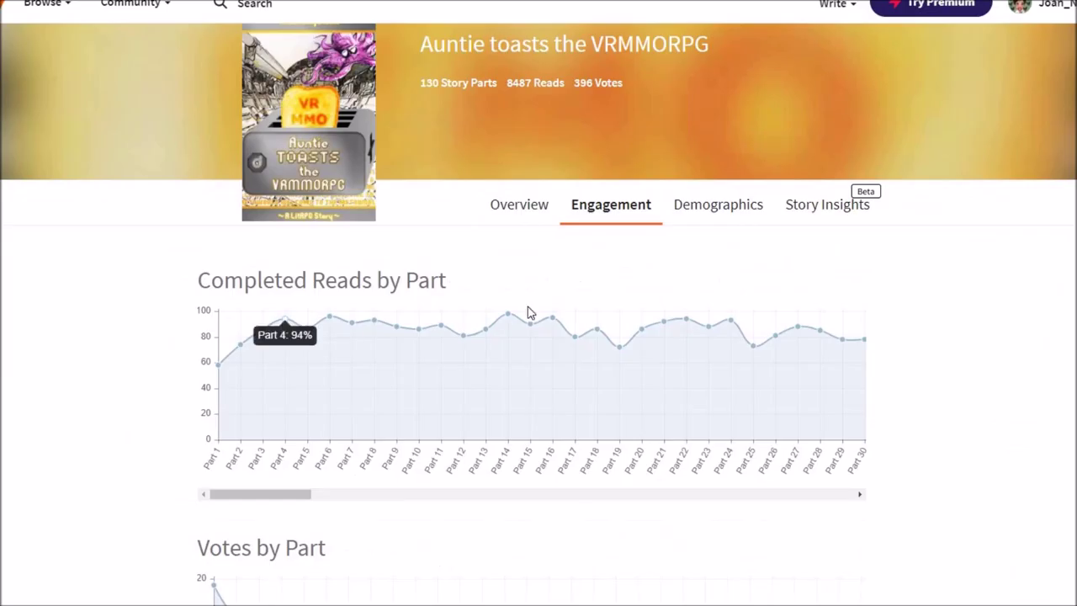
Examine the Wattpad engagement charts for completed reads and votes by part, through to the latest parts.
{"action": "scroll", "coordinate": [861, 379], "scroll_direction": "down", "scroll_amount": 2}
{"action": "left_click", "coordinate": [862, 375]}
{"action": "mouse_move", "coordinate": [600, 277]}
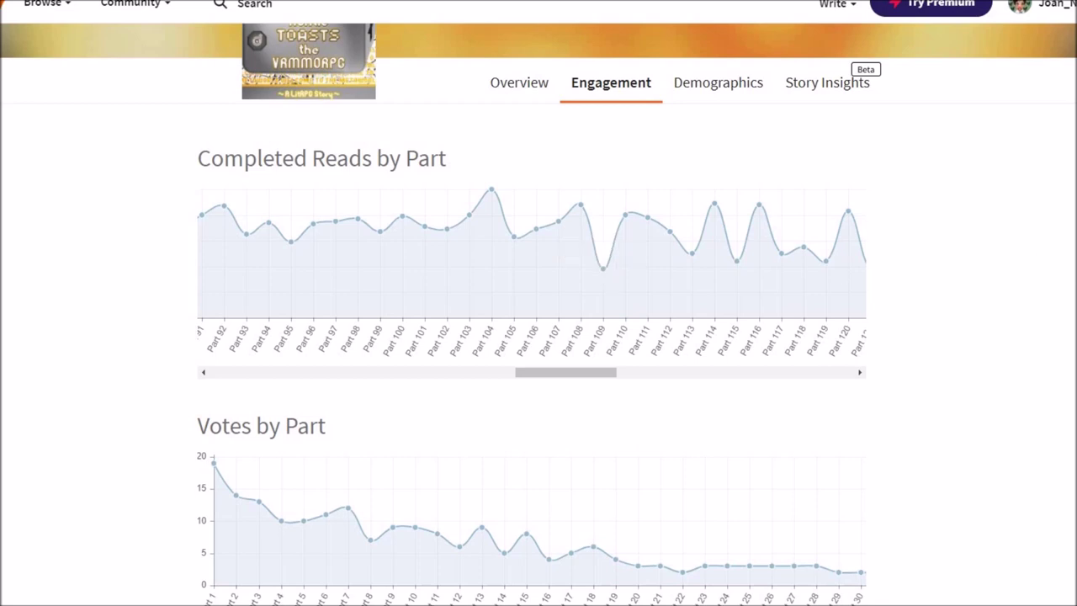
{"action": "left_click", "coordinate": [859, 372]}
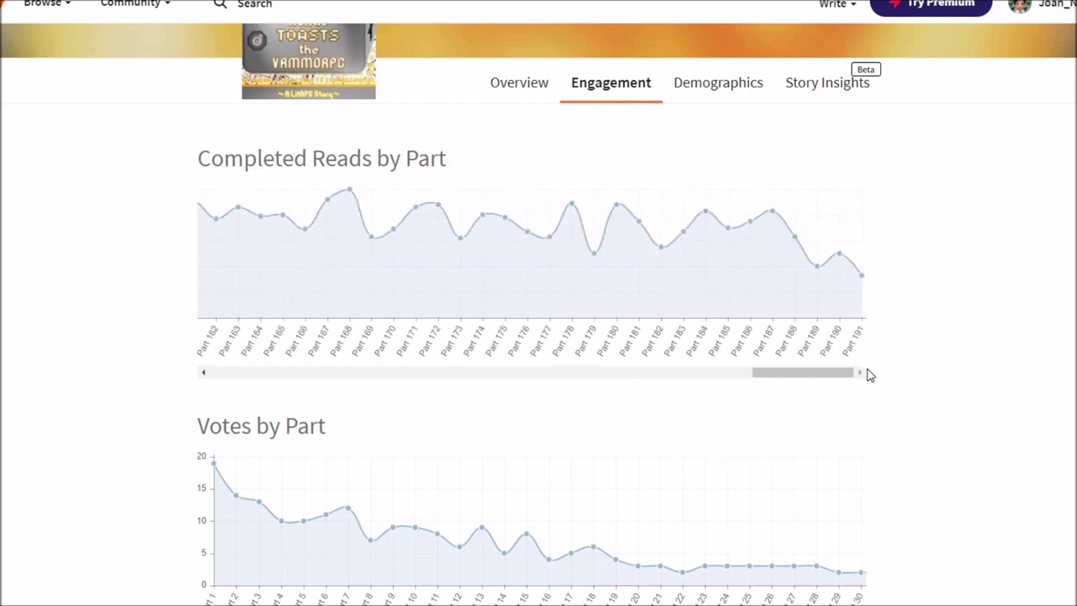
{"action": "scroll", "coordinate": [404, 305], "scroll_direction": "down", "scroll_amount": 4}
{"action": "left_click_drag", "start_coordinate": [404, 301], "coordinate": [620, 301]}
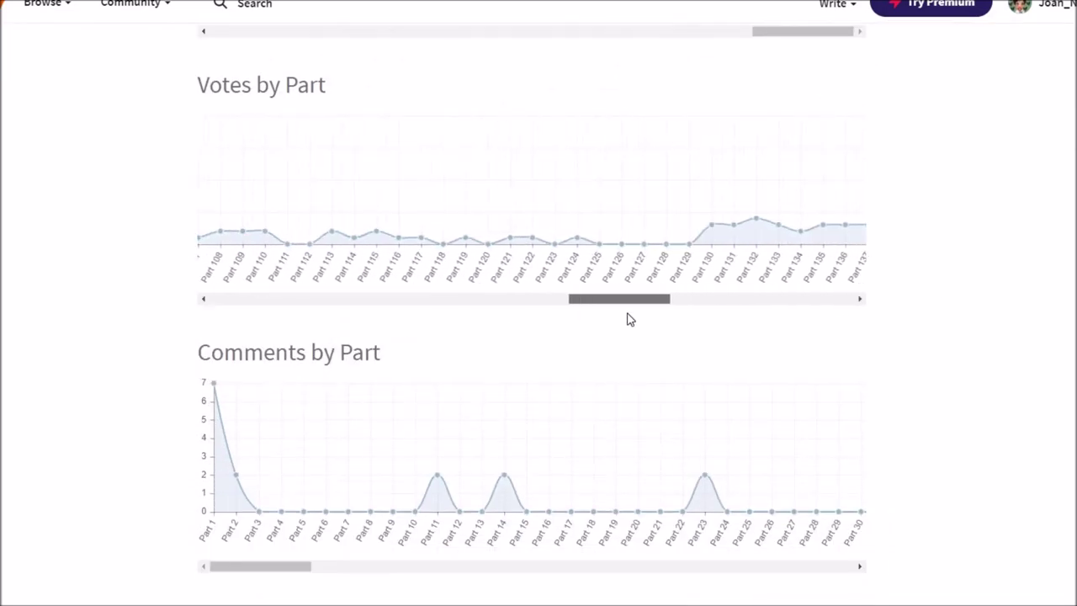
{"action": "left_click_drag", "start_coordinate": [709, 315], "coordinate": [839, 311]}
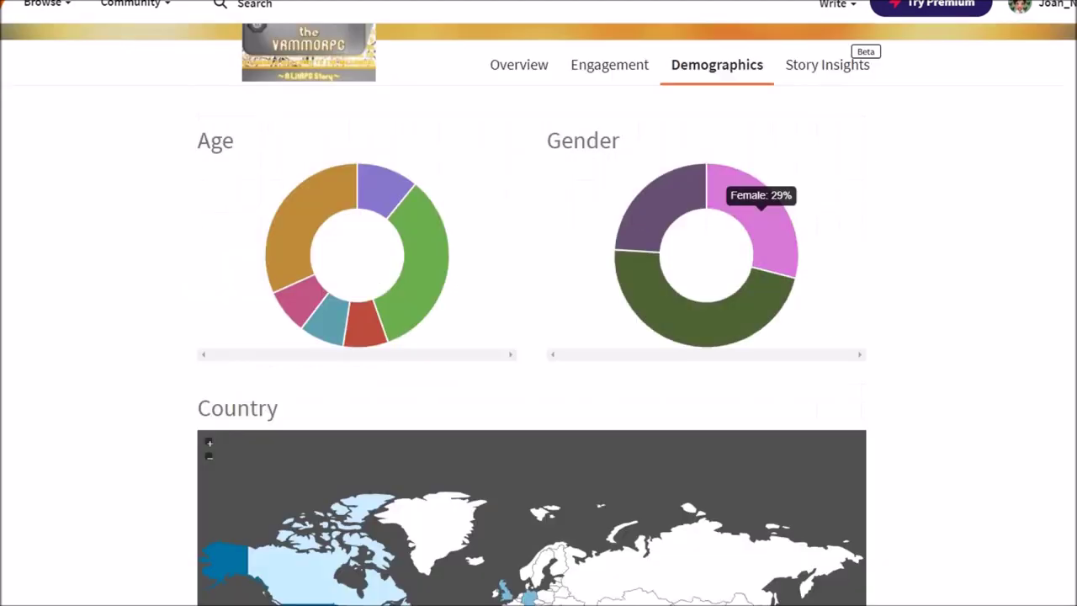
Examine the Wattpad reader demographics by age, gender and country.
{"action": "mouse_move", "coordinate": [427, 256]}
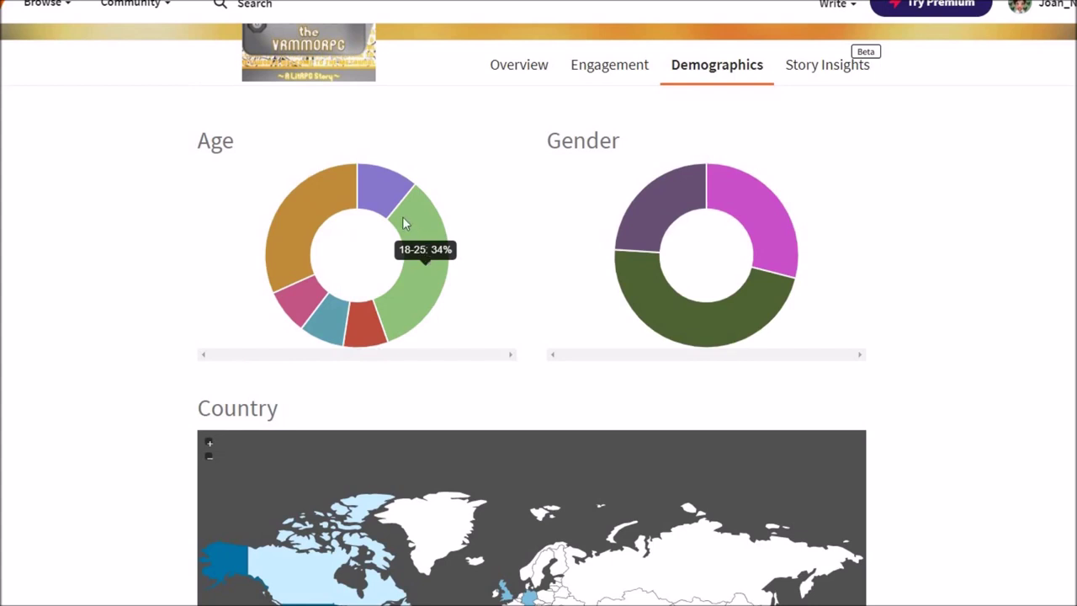
{"action": "mouse_move", "coordinate": [305, 301]}
{"action": "scroll", "coordinate": [305, 305], "scroll_direction": "down", "scroll_amount": 3}
{"action": "mouse_move", "coordinate": [581, 402]}
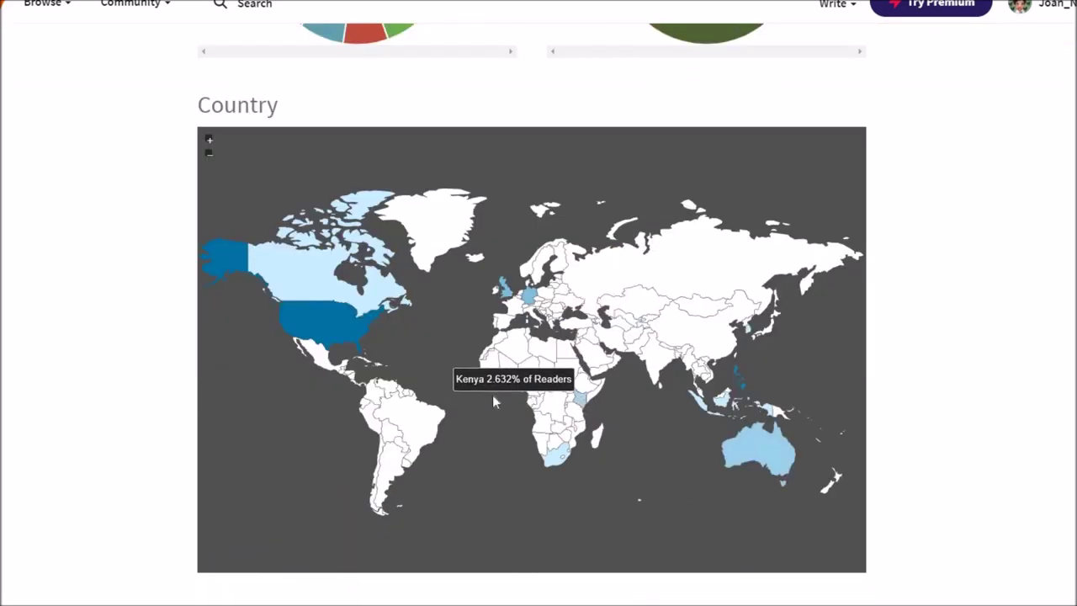
{"action": "mouse_move", "coordinate": [524, 383]}
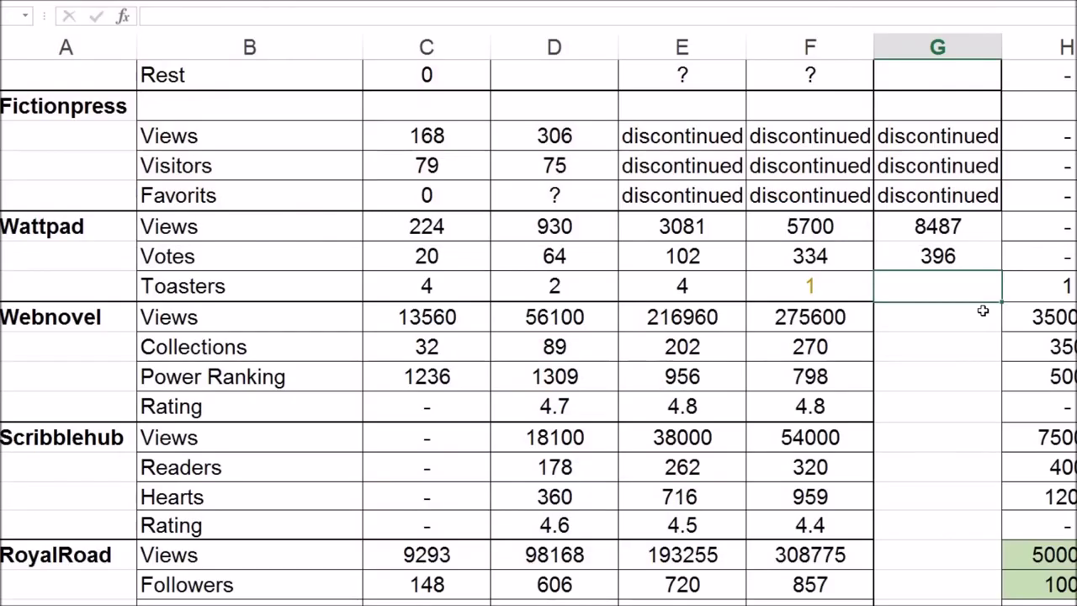
Check the last recorded Toasters value, then examine the full list of tag rankings for the story on Wattpad.
{"action": "left_click", "coordinate": [824, 282]}
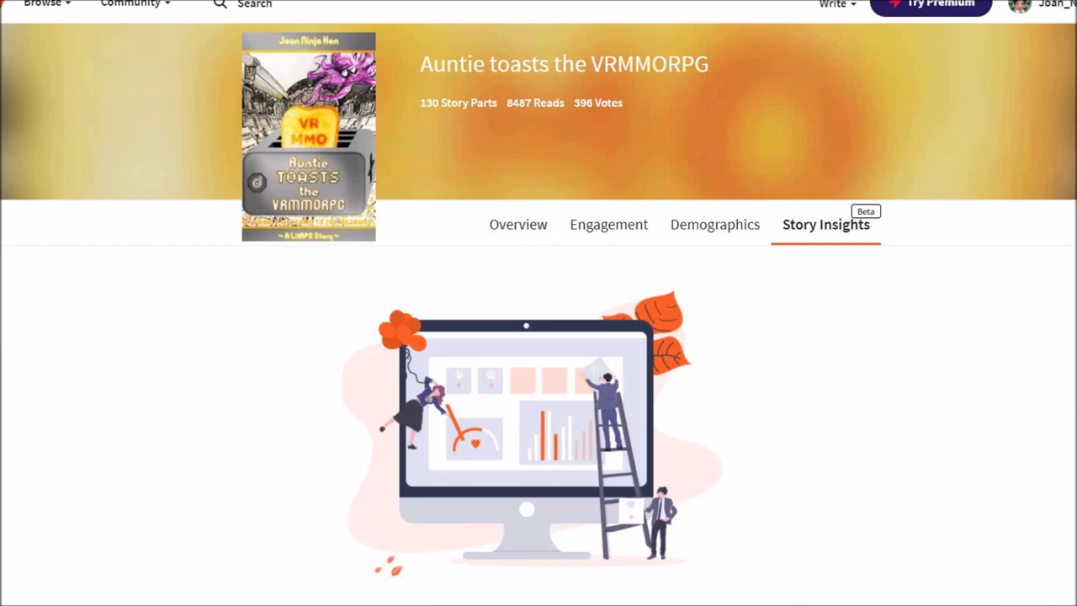
{"action": "scroll", "coordinate": [538, 336], "scroll_direction": "down", "scroll_amount": 3}
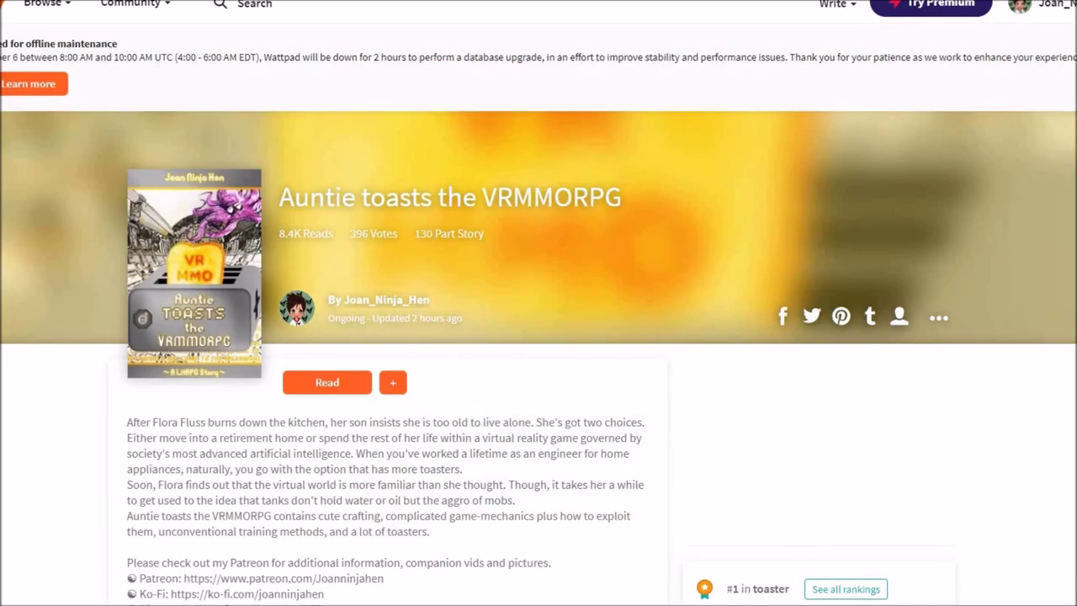
{"action": "scroll", "coordinate": [538, 337], "scroll_direction": "down", "scroll_amount": 5}
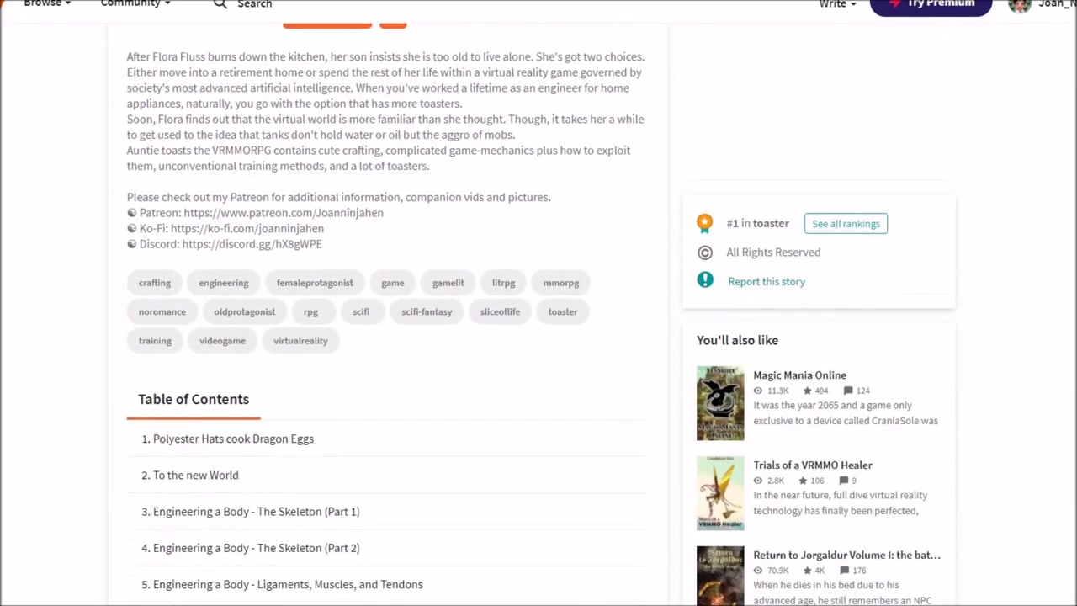
{"action": "left_click_drag", "start_coordinate": [722, 226], "coordinate": [851, 226]}
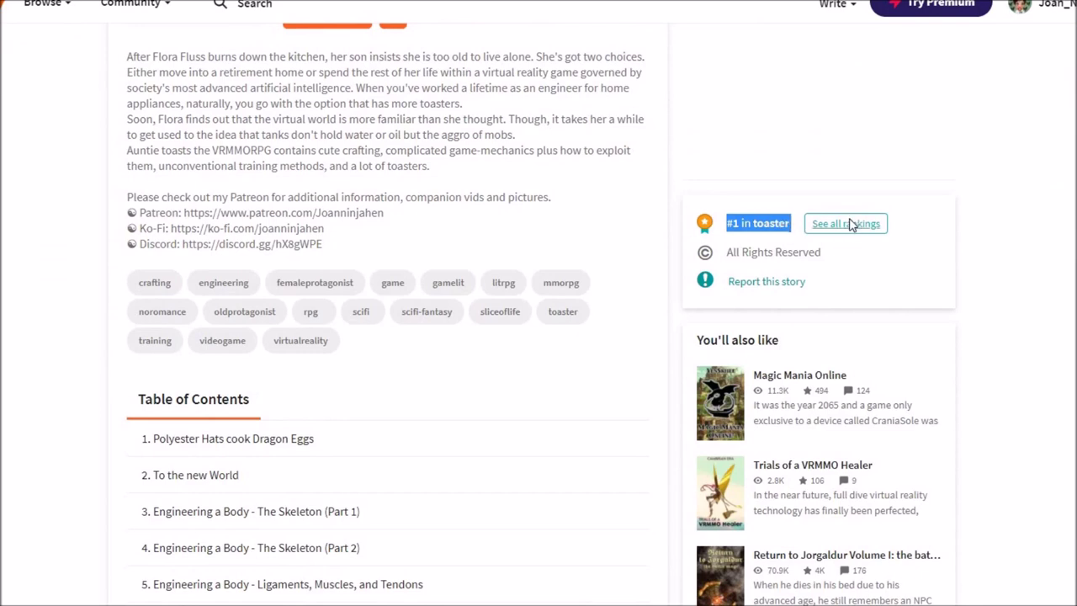
{"action": "left_click", "coordinate": [850, 225]}
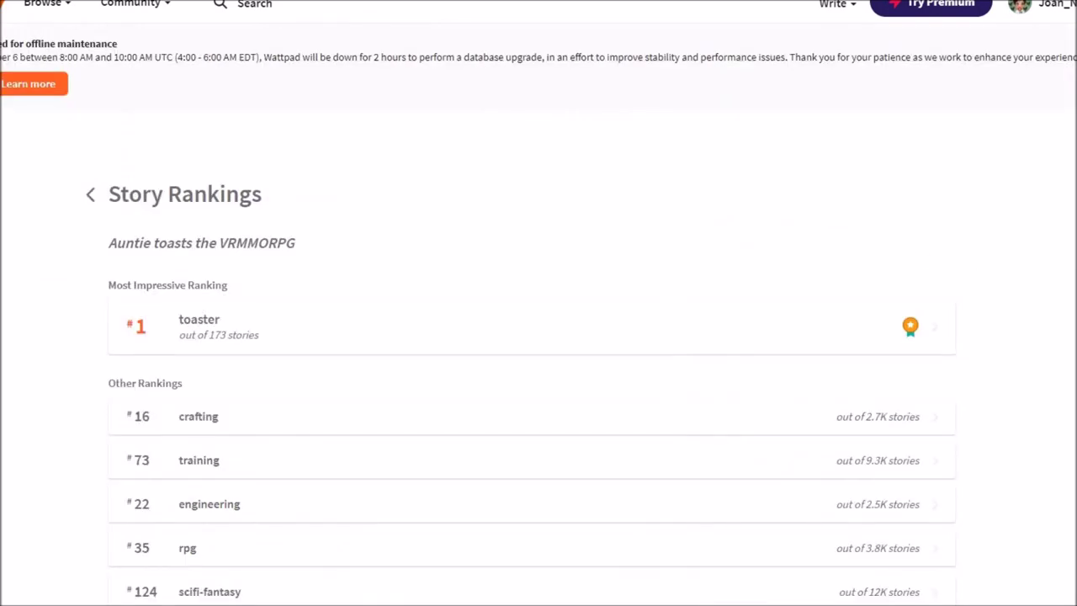
{"action": "scroll", "coordinate": [244, 269], "scroll_direction": "down", "scroll_amount": 5}
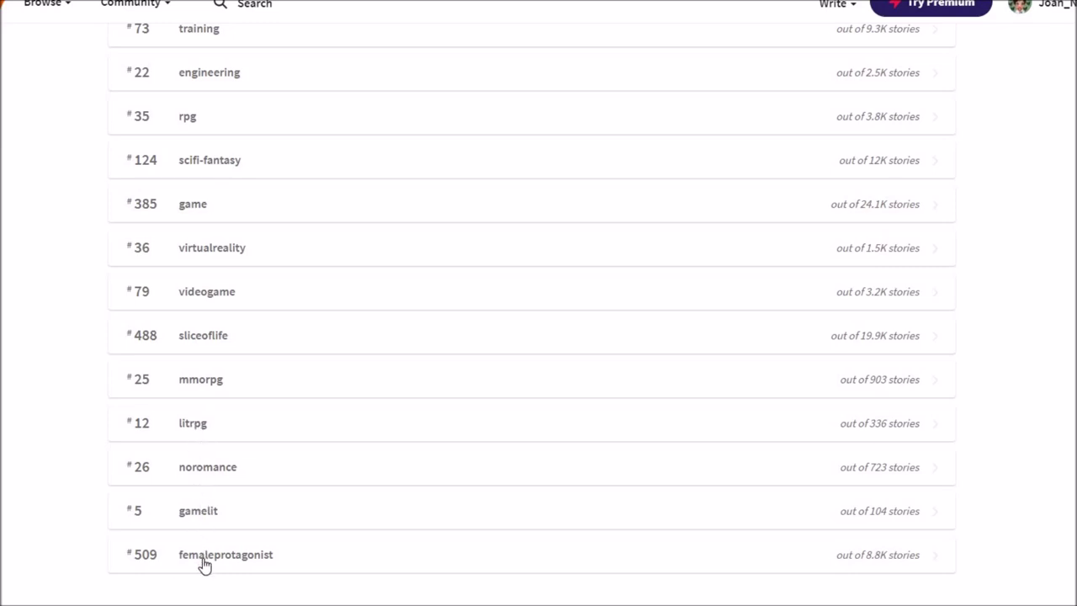
{"action": "scroll", "coordinate": [649, 520], "scroll_direction": "up", "scroll_amount": 3}
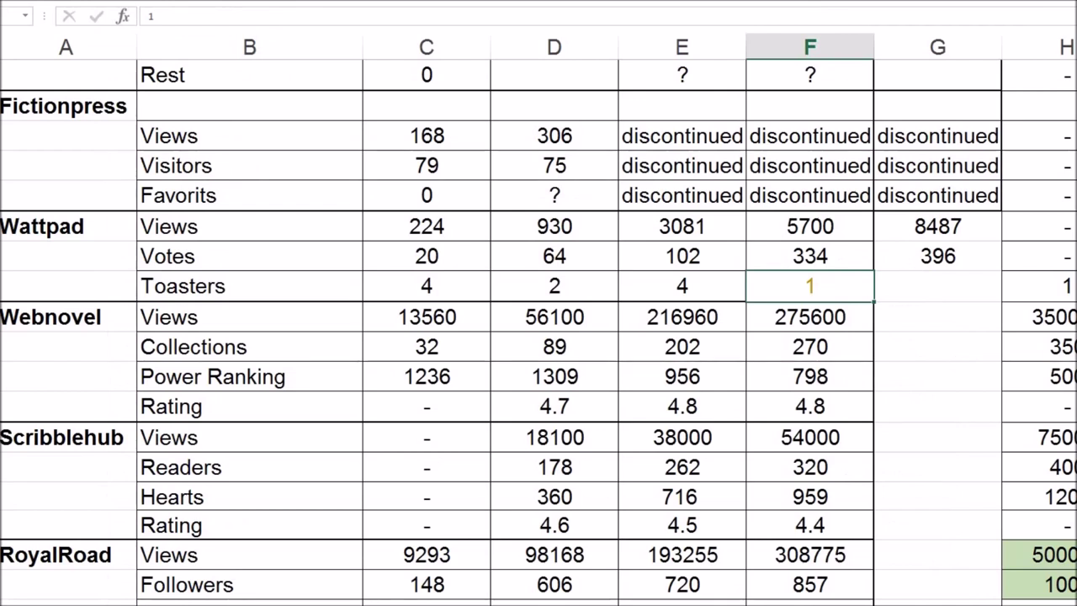
Copy the previous quarter's Wattpad Toasters value of 1 into the 01.10.20 column with its formatting.
{"action": "scroll", "coordinate": [993, 323], "scroll_direction": "up", "scroll_amount": 1}
{"action": "key", "text": "ctrl+c"}
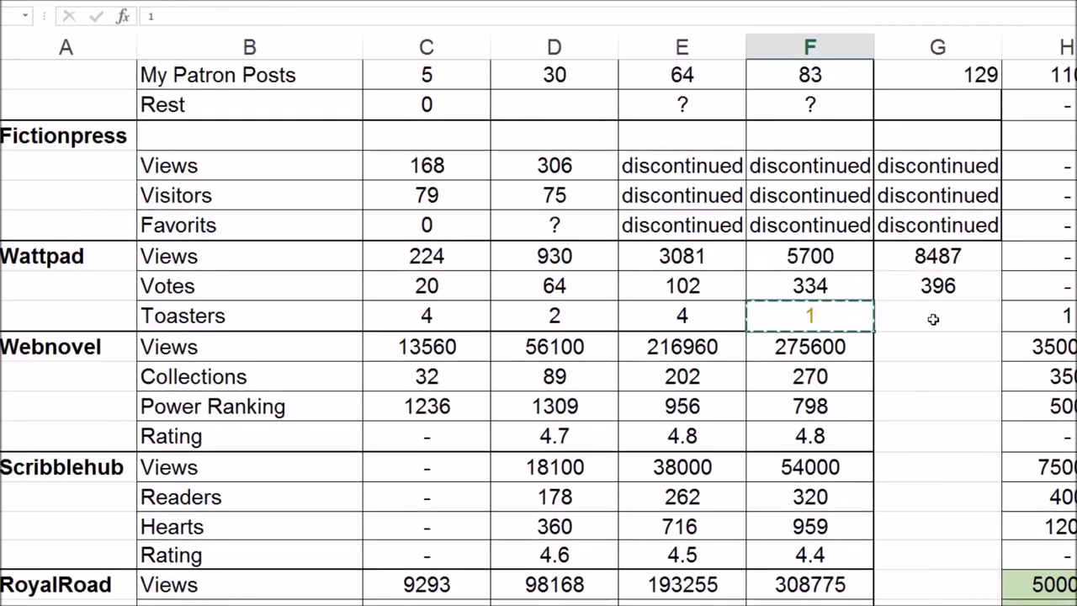
{"action": "left_click", "coordinate": [933, 319]}
{"action": "key", "text": "ctrl+v"}
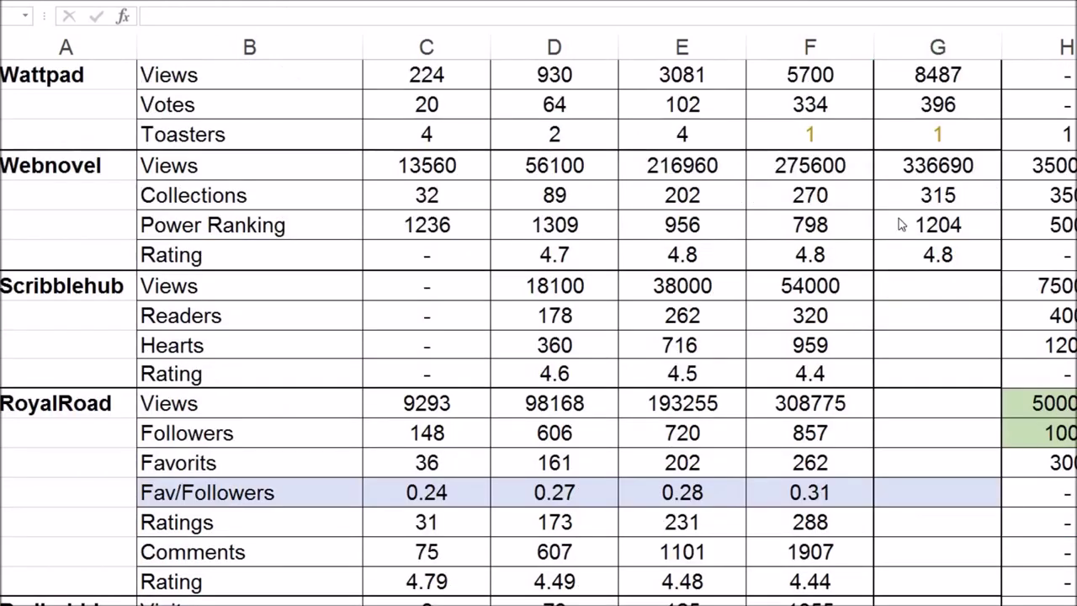
Compare the Webnovel views, power ranking and rating in the 01.10.20 column with the previous quarter.
{"action": "left_click", "coordinate": [931, 168]}
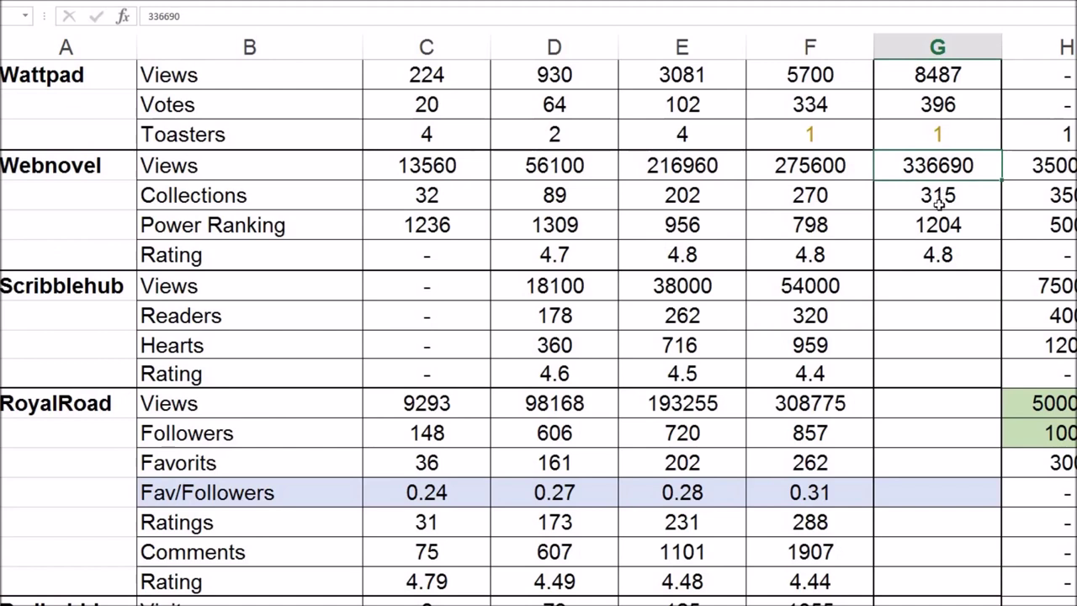
{"action": "left_click", "coordinate": [744, 175]}
{"action": "key", "text": "Right"}
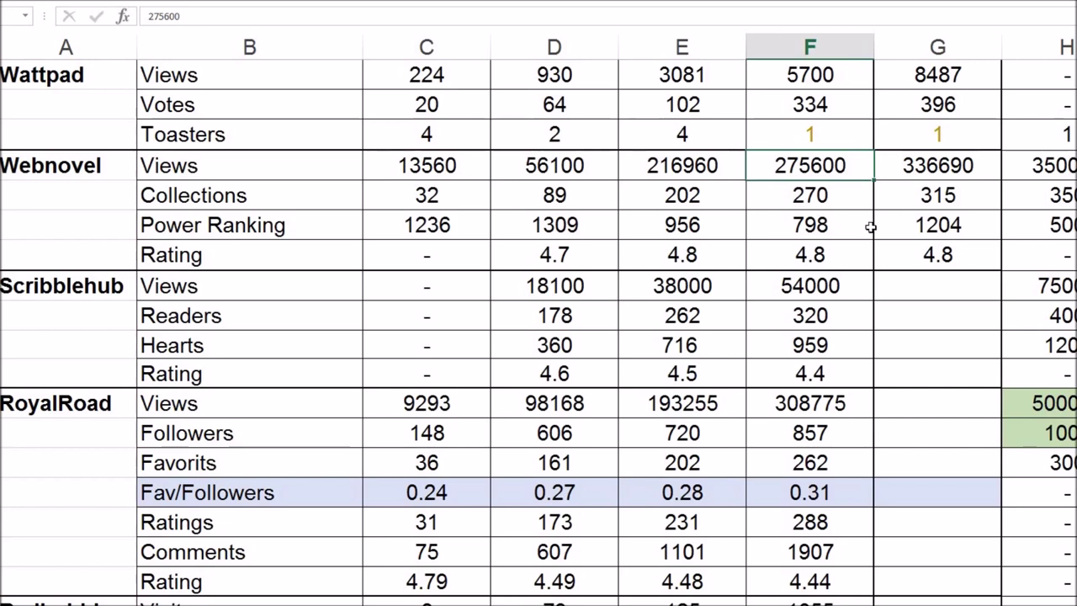
{"action": "left_click", "coordinate": [897, 224]}
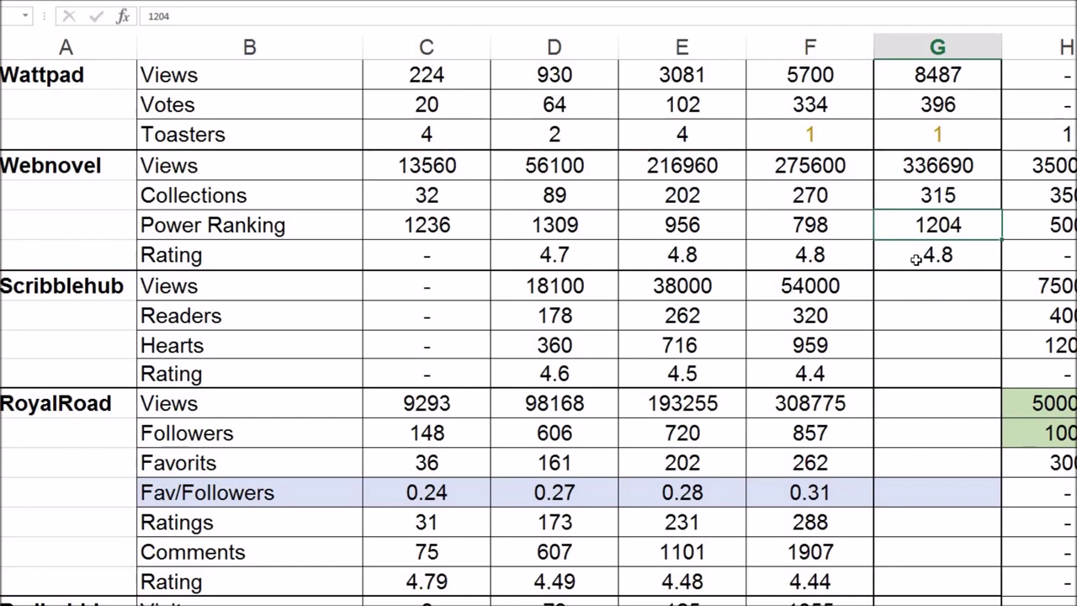
{"action": "left_click", "coordinate": [916, 259]}
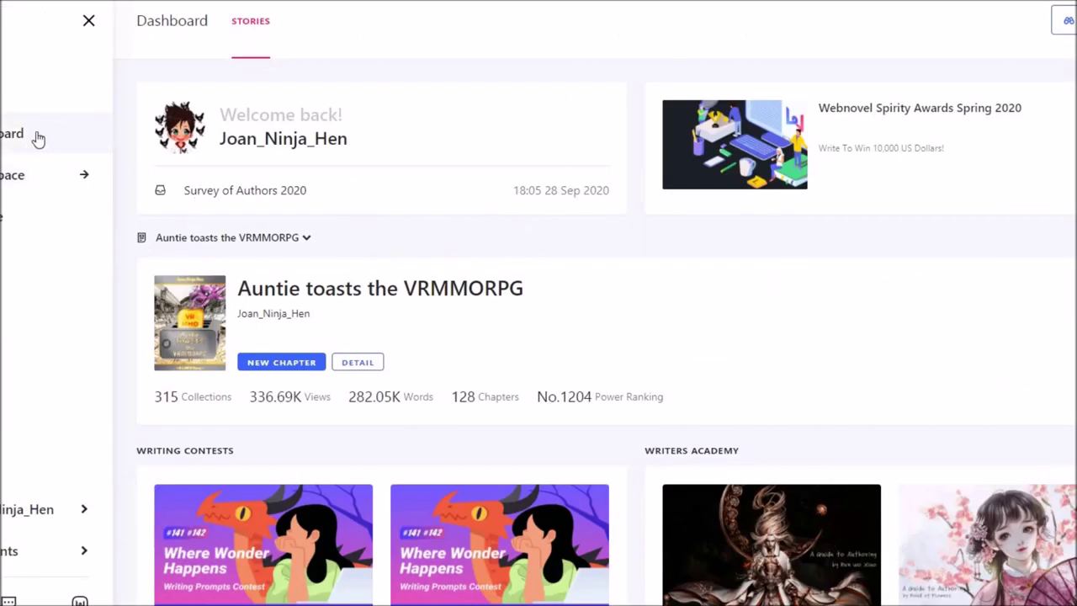
Set the Collections Growth Trends and Daily Duration Trends charts on the Webnovel dashboard to This Year.
{"action": "scroll", "coordinate": [428, 202], "scroll_direction": "down", "scroll_amount": 9}
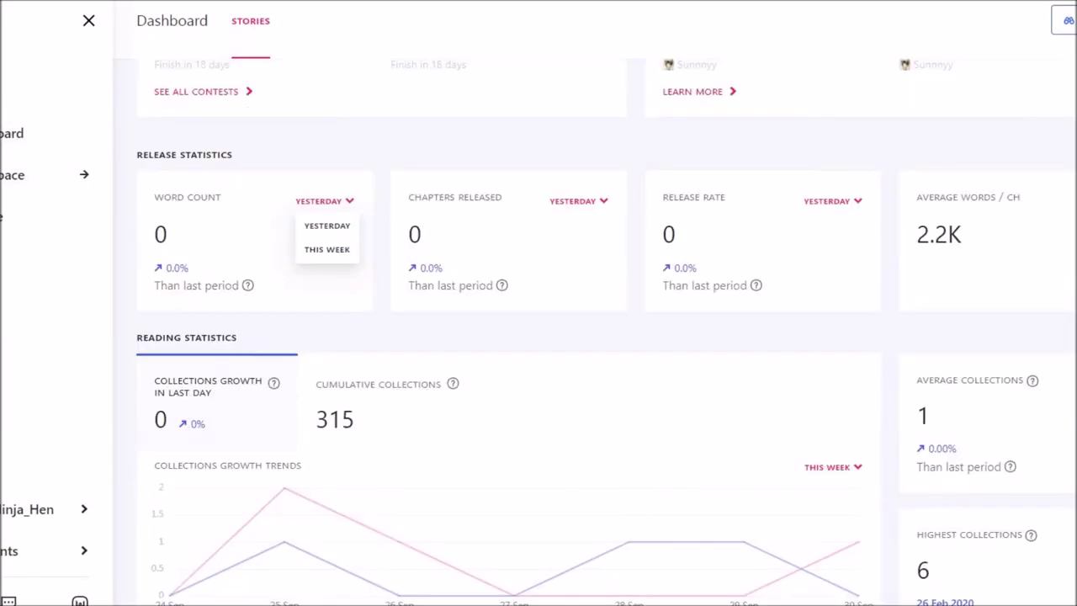
{"action": "scroll", "coordinate": [860, 183], "scroll_direction": "down", "scroll_amount": 3}
{"action": "left_click", "coordinate": [858, 178]}
{"action": "left_click", "coordinate": [842, 259]}
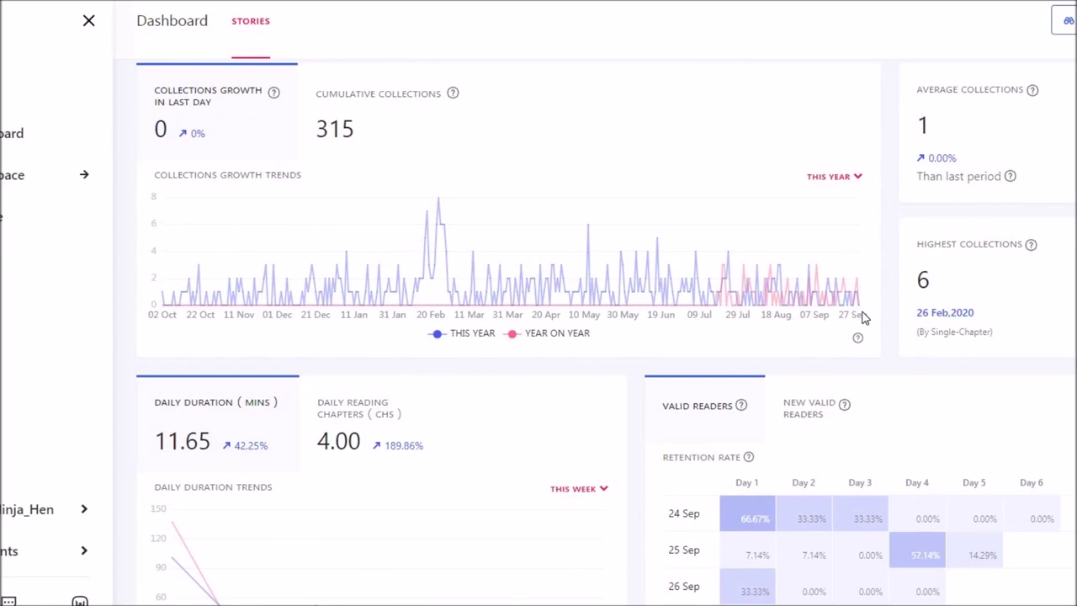
{"action": "scroll", "coordinate": [581, 253], "scroll_direction": "down", "scroll_amount": 3}
{"action": "left_click", "coordinate": [579, 215]}
{"action": "left_click", "coordinate": [591, 287]}
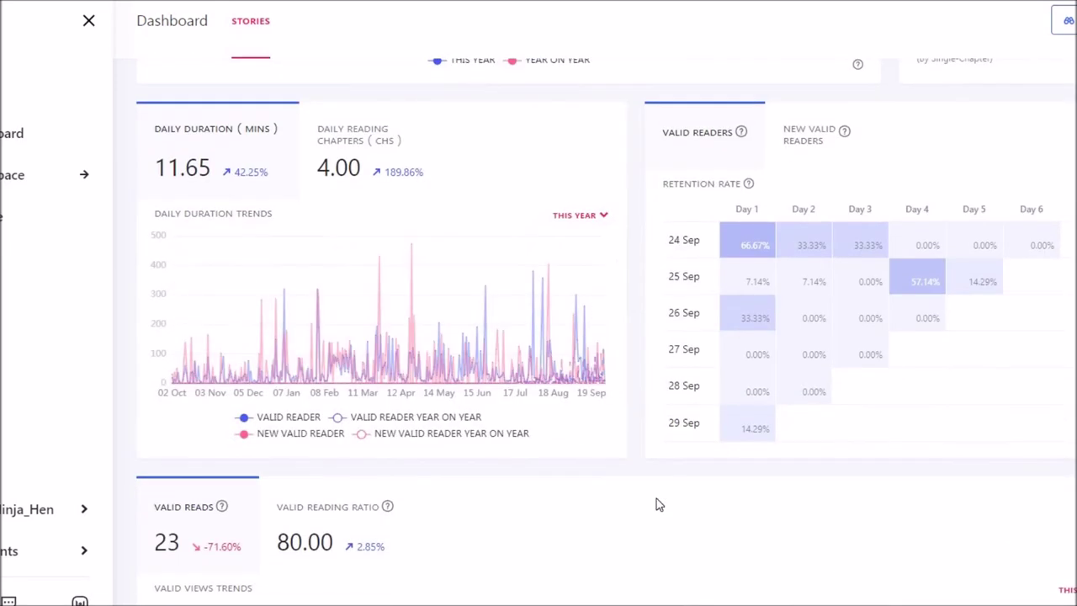
Examine the Webnovel valid views trend, reader gender and country distribution, reading times and interaction statistics for the story.
{"action": "scroll", "coordinate": [378, 449], "scroll_direction": "down", "scroll_amount": 5}
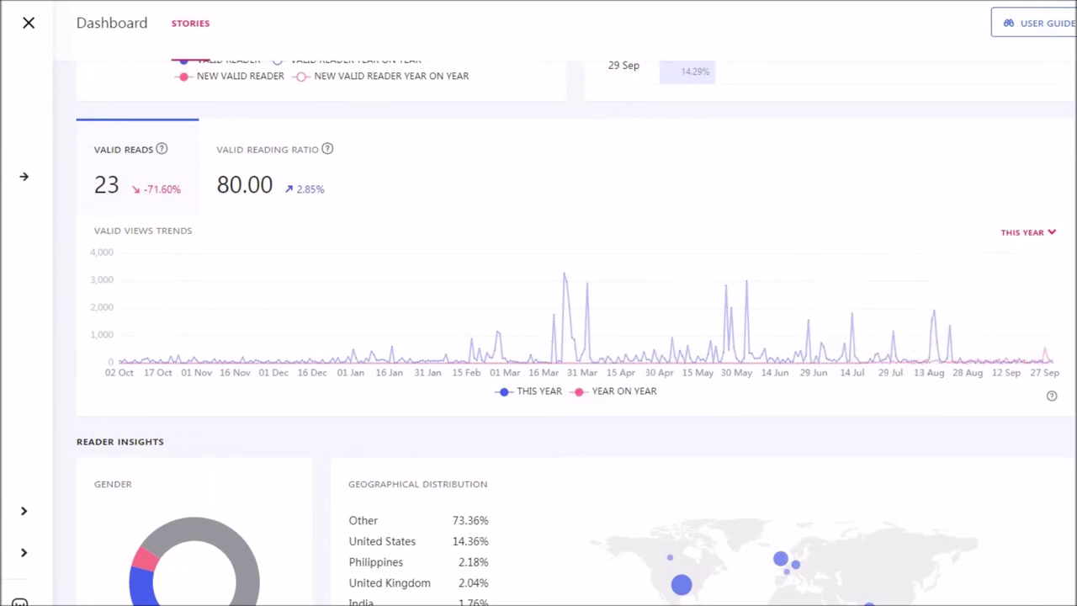
{"action": "scroll", "coordinate": [916, 340], "scroll_direction": "down", "scroll_amount": 3}
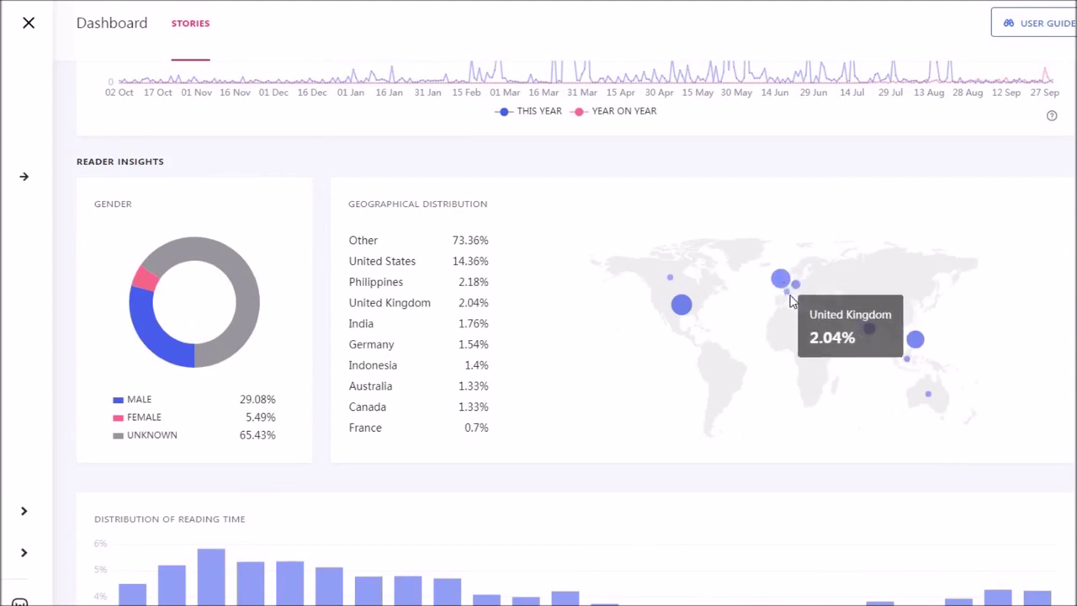
{"action": "mouse_move", "coordinate": [789, 300]}
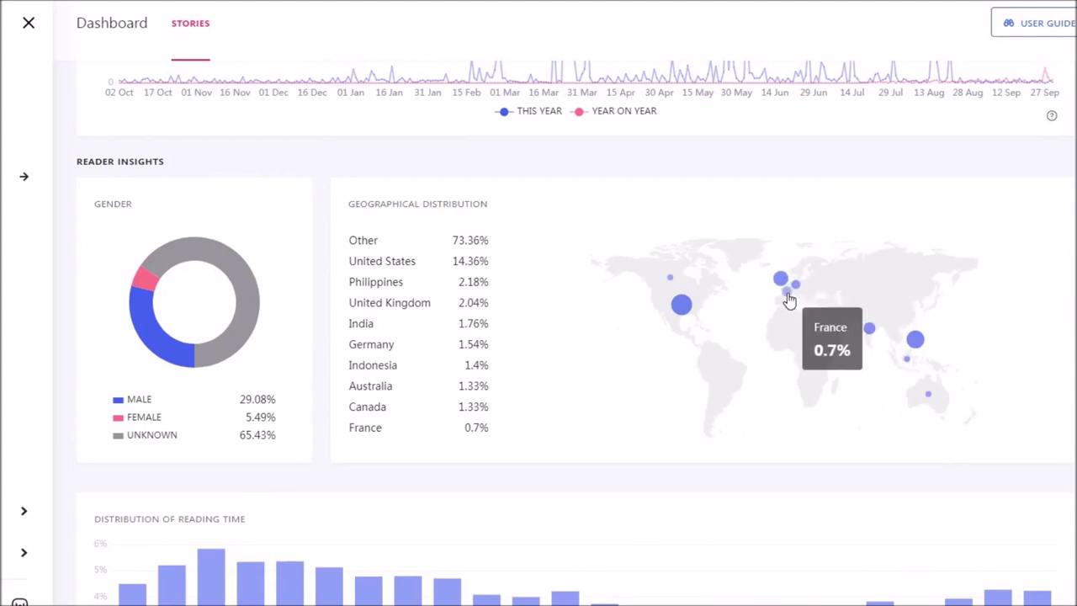
{"action": "mouse_move", "coordinate": [673, 290]}
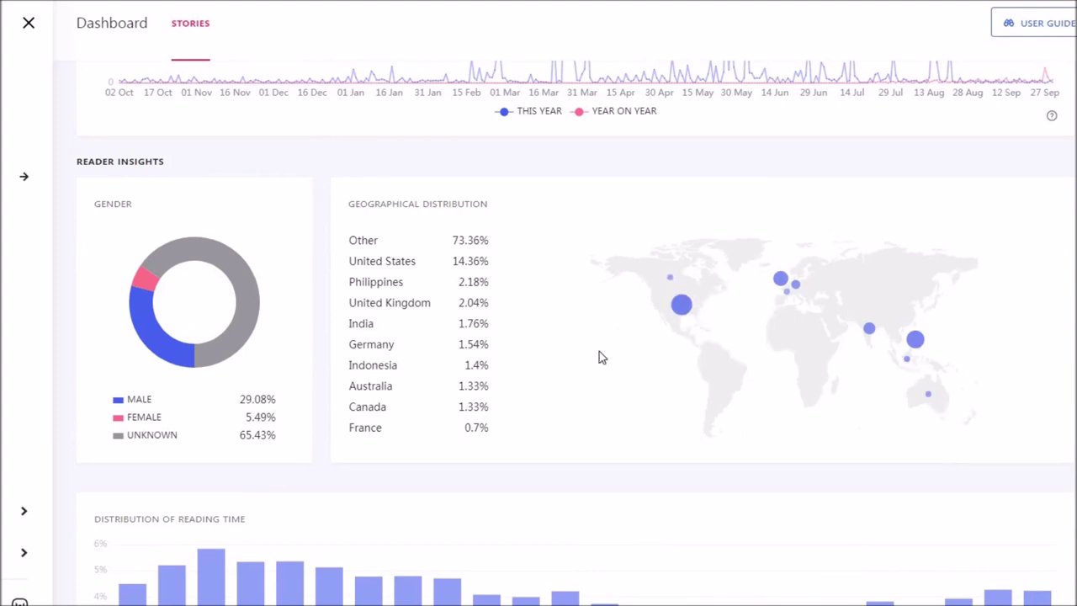
{"action": "mouse_move", "coordinate": [175, 356]}
{"action": "scroll", "coordinate": [575, 330], "scroll_direction": "down", "scroll_amount": 4}
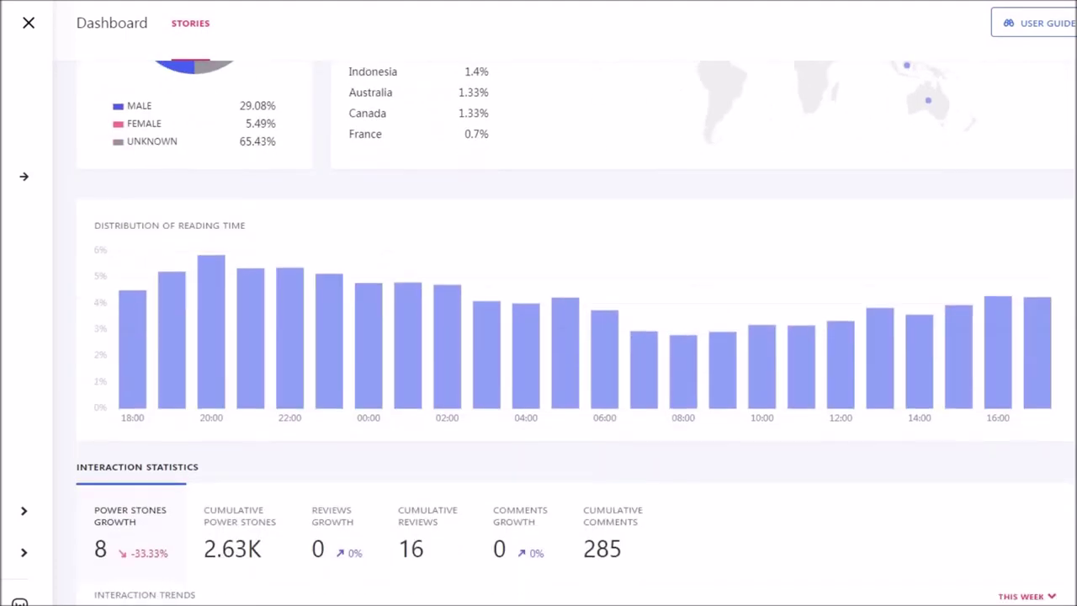
{"action": "scroll", "coordinate": [575, 330], "scroll_direction": "down", "scroll_amount": 3}
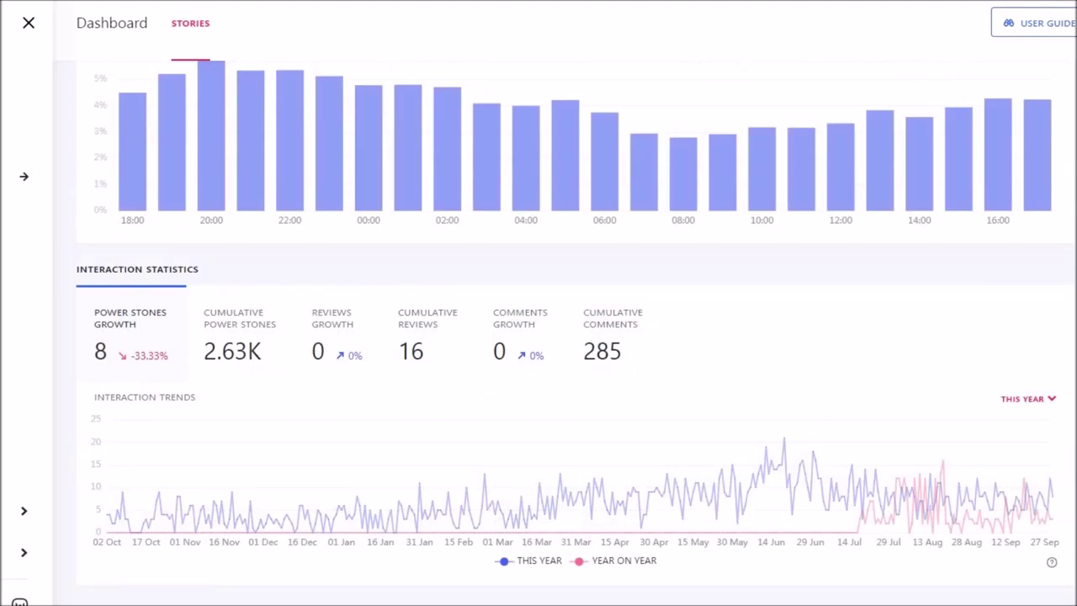
Review the Webnovel reading charts again, then check the story's Power Ranking in its summary.
{"action": "scroll", "coordinate": [539, 336], "scroll_direction": "up", "scroll_amount": 2}
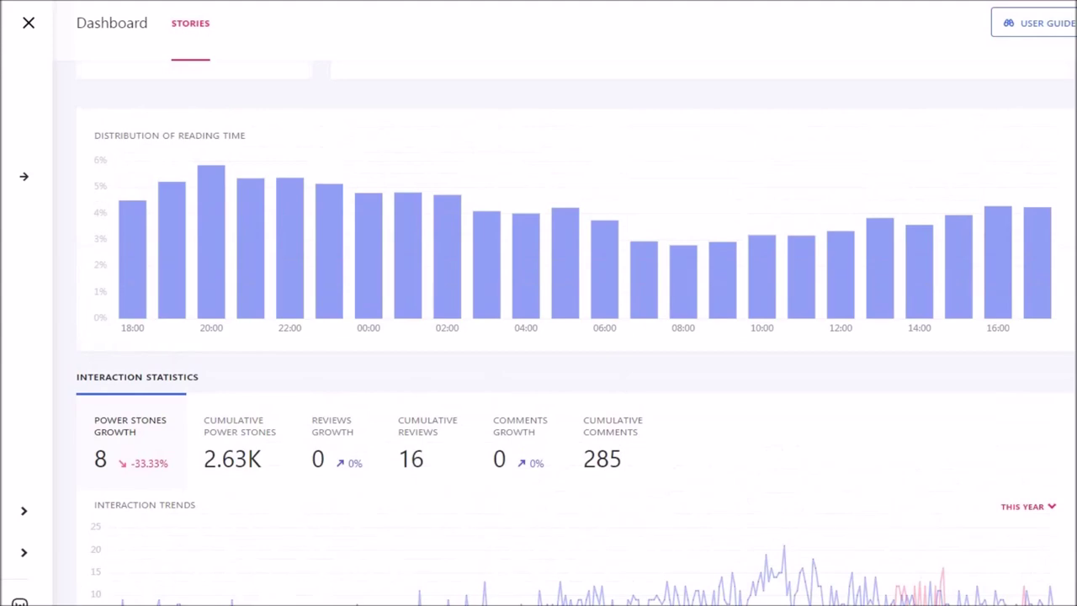
{"action": "scroll", "coordinate": [538, 337], "scroll_direction": "up", "scroll_amount": 8}
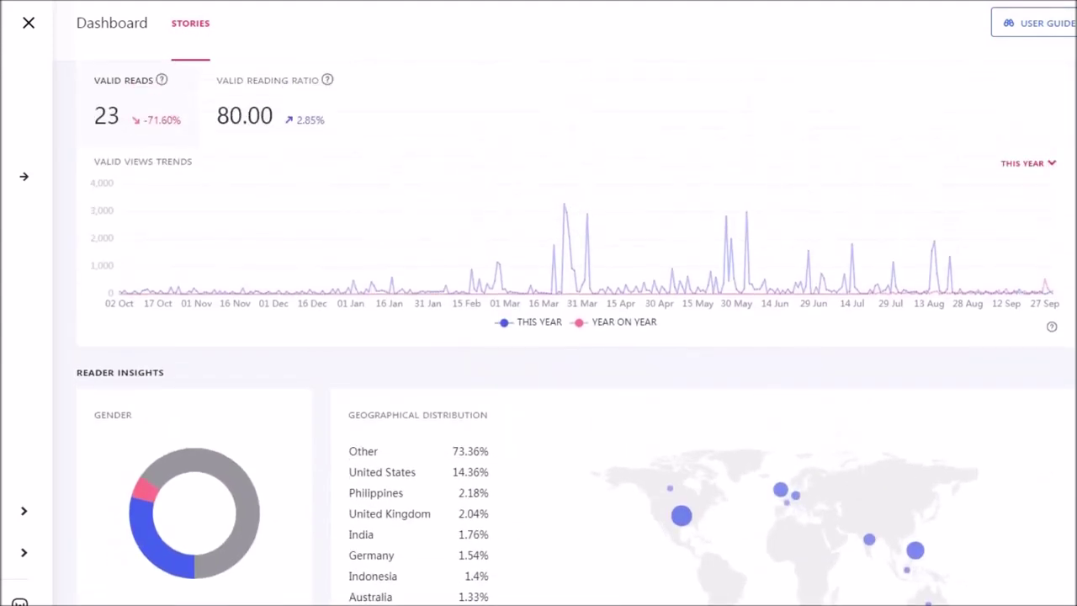
{"action": "scroll", "coordinate": [539, 337], "scroll_direction": "up", "scroll_amount": 6}
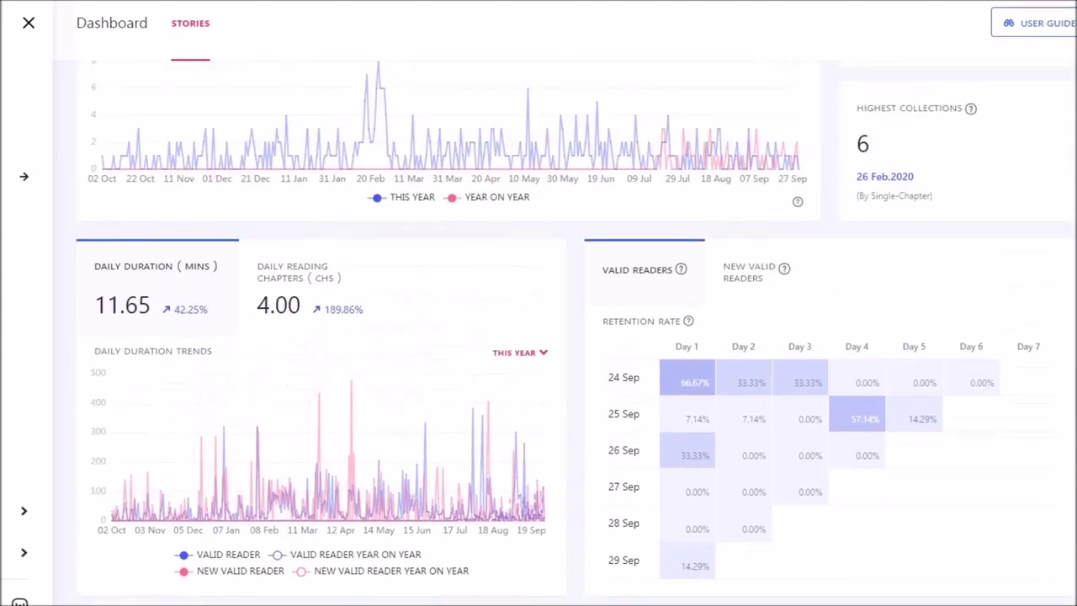
{"action": "scroll", "coordinate": [1072, 148], "scroll_direction": "up", "scroll_amount": 7}
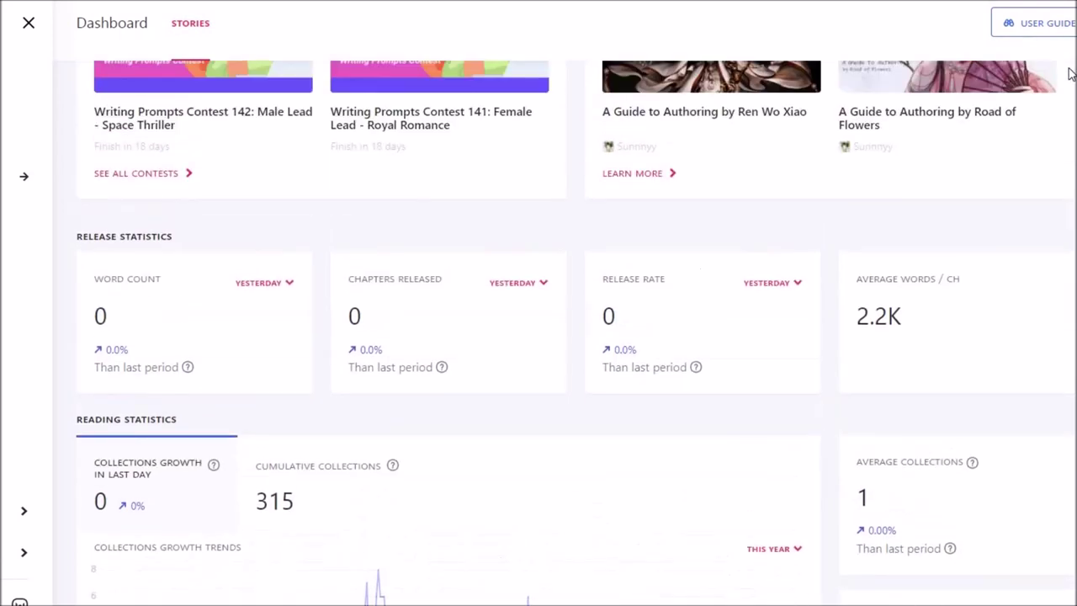
{"action": "scroll", "coordinate": [1072, 74], "scroll_direction": "up", "scroll_amount": 5}
{"action": "scroll", "coordinate": [1072, 37], "scroll_direction": "up", "scroll_amount": 1}
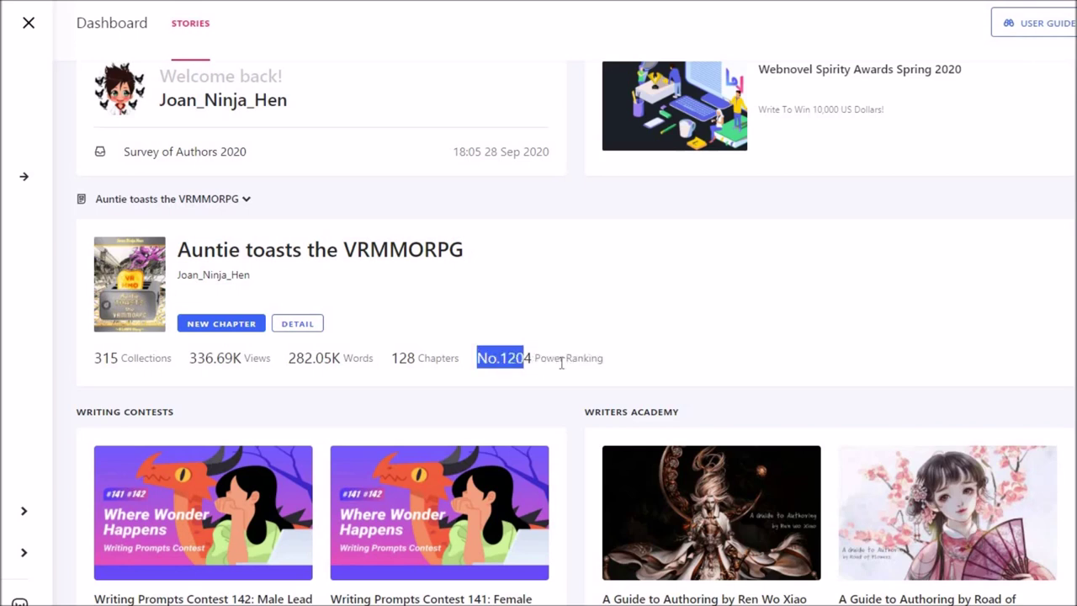
{"action": "double_click", "coordinate": [510, 375]}
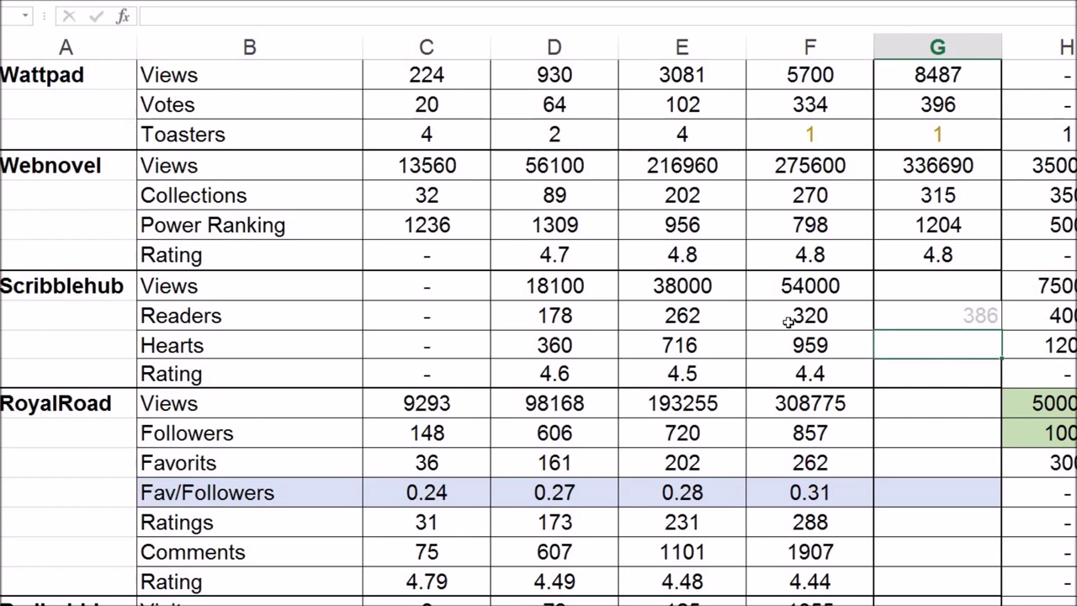
Record Scribblehub's 01.10.20 figures as 74800 views, 386 readers, 1363 hearts and rating 4.5, and compare them with earlier quarters.
{"action": "left_click", "coordinate": [967, 295]}
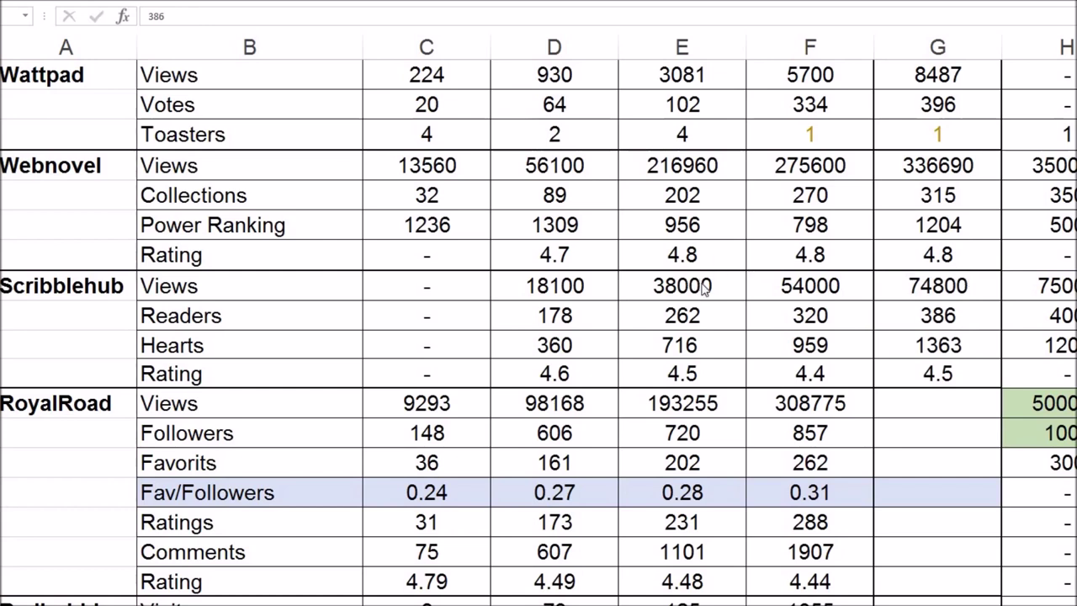
{"action": "left_click", "coordinate": [788, 291]}
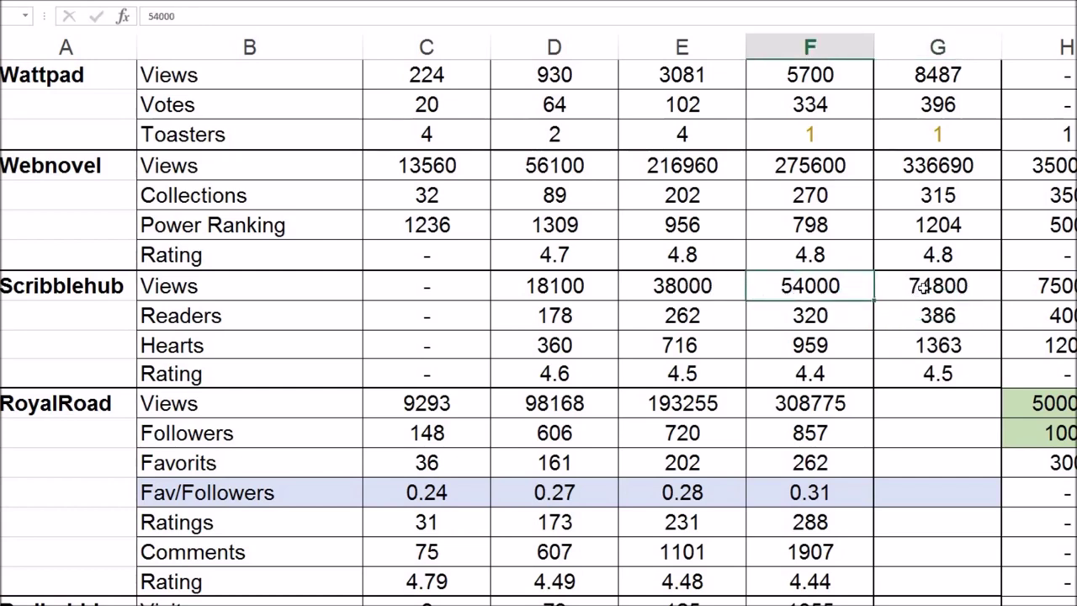
{"action": "left_click", "coordinate": [948, 293]}
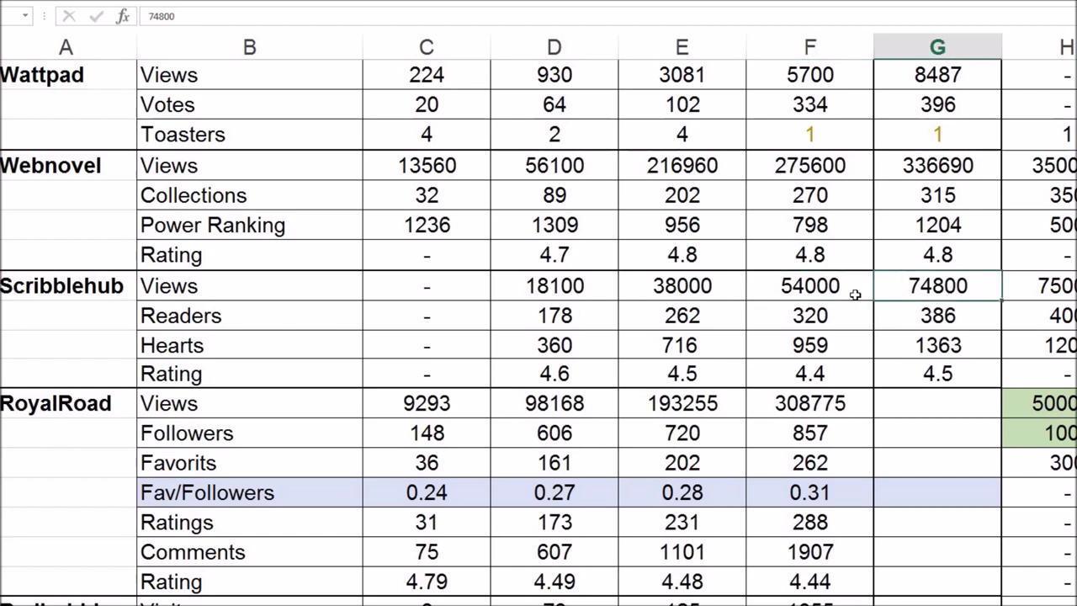
{"action": "left_click", "coordinate": [713, 324]}
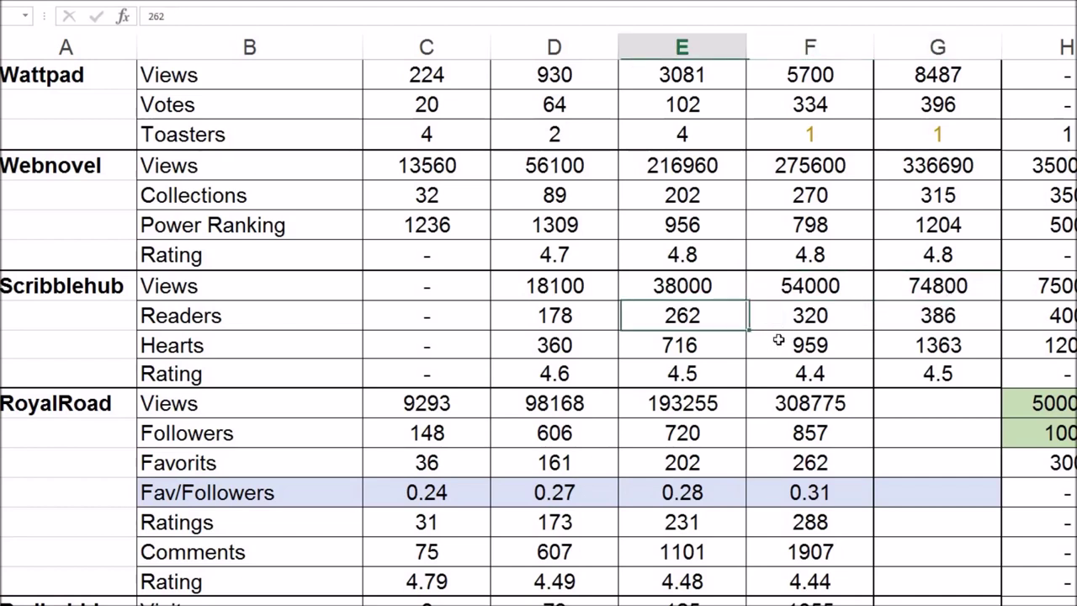
{"action": "left_click", "coordinate": [960, 322]}
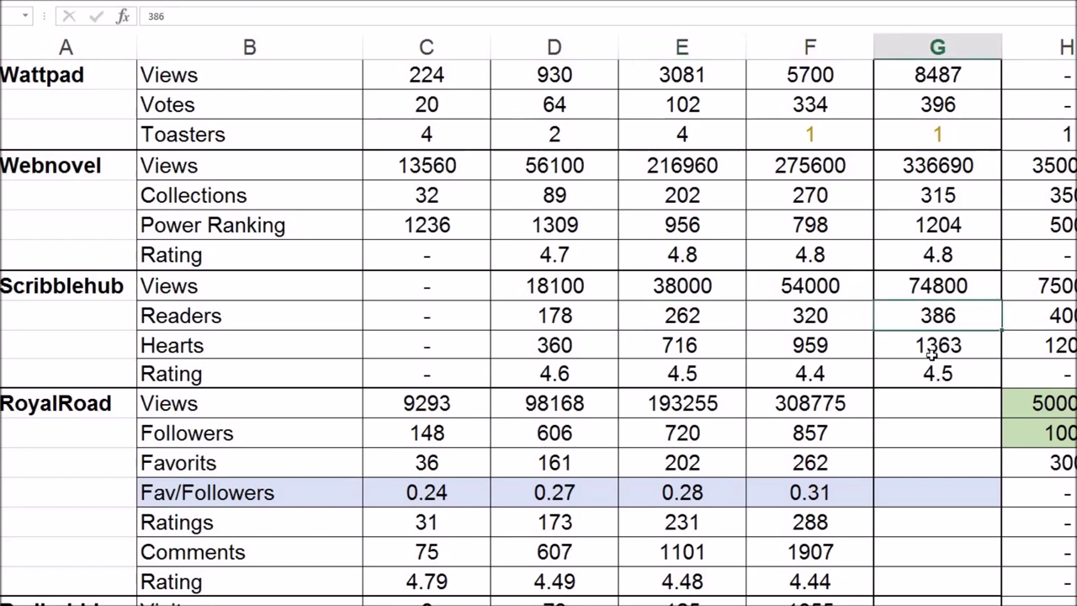
{"action": "left_click", "coordinate": [845, 354]}
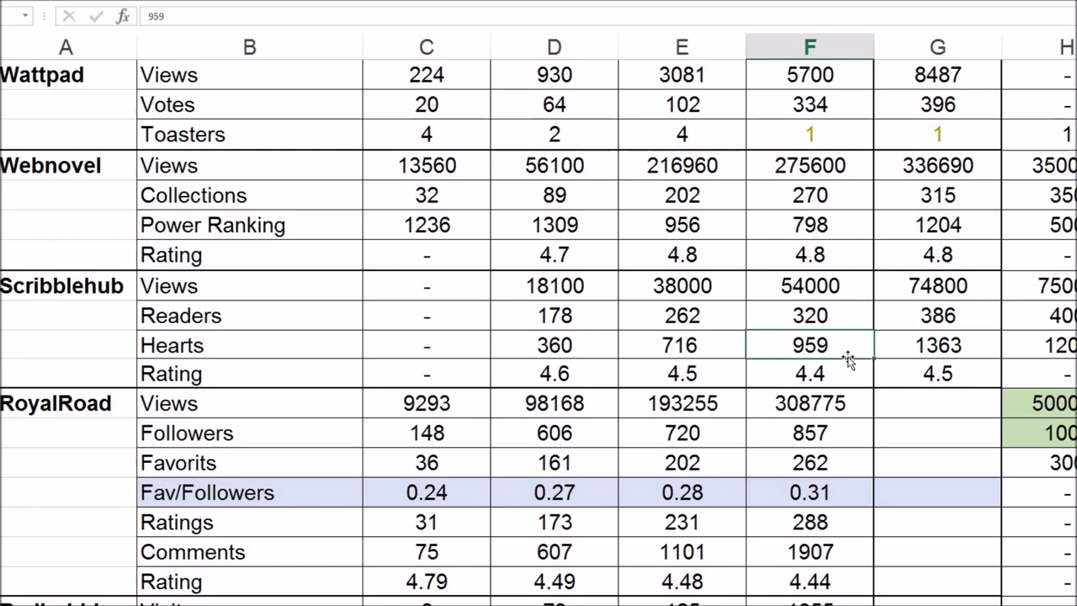
{"action": "left_click", "coordinate": [970, 350]}
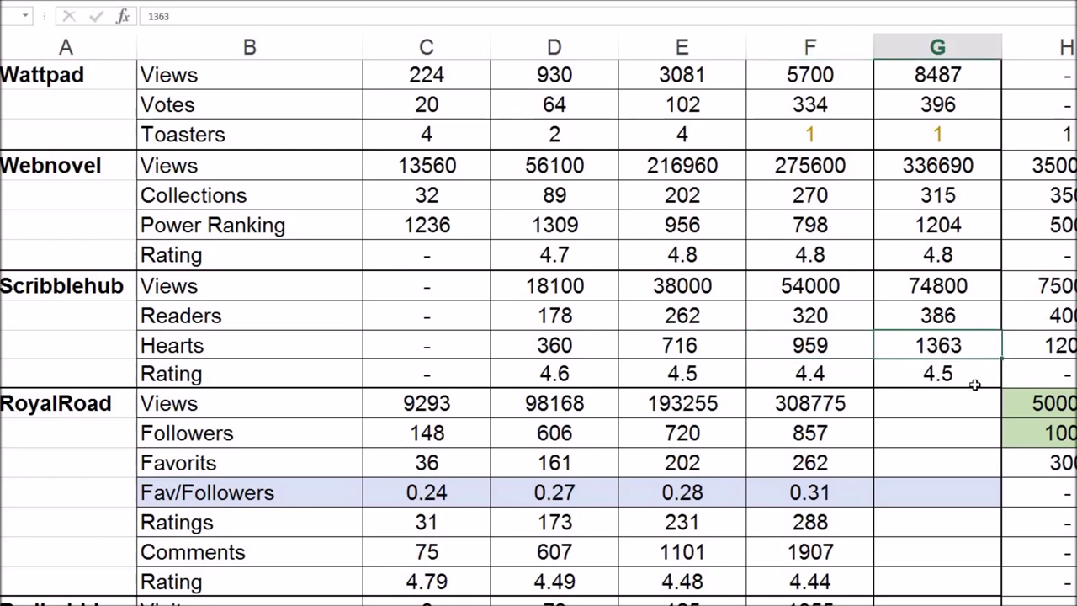
{"action": "key", "text": "Down"}
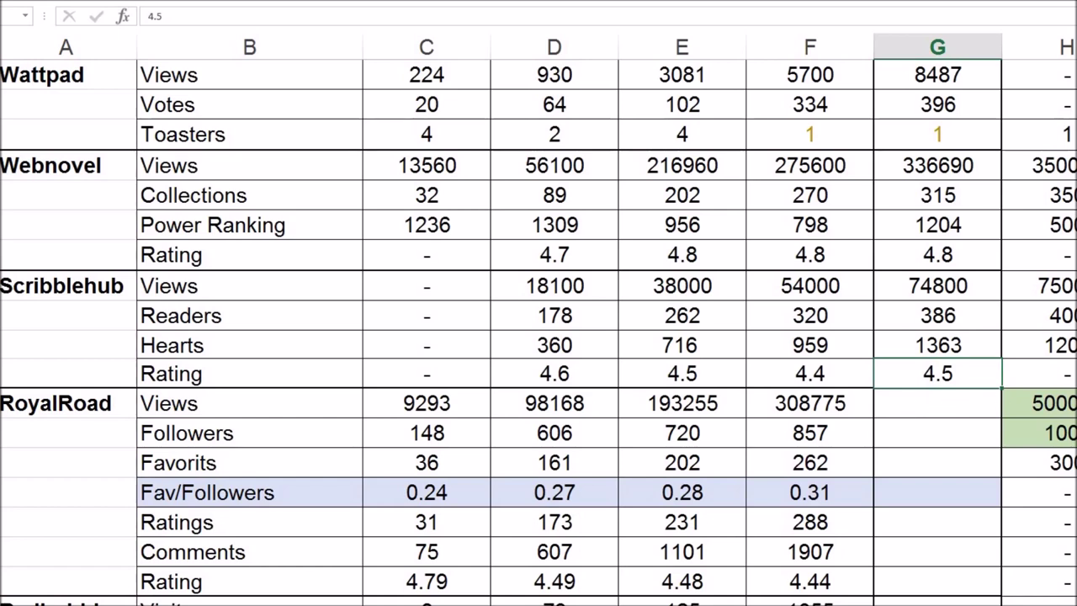
Check the story's rank, followers, favorites and average rating on the RoyalRoad author dashboard.
{"action": "scroll", "coordinate": [538, 333], "scroll_direction": "down", "scroll_amount": 3}
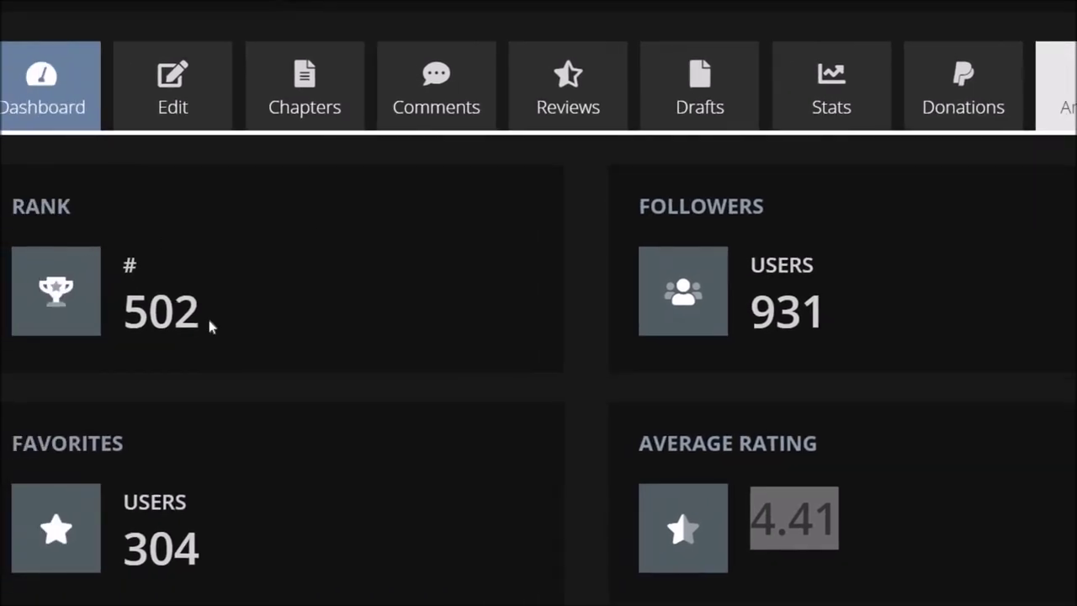
{"action": "left_click_drag", "start_coordinate": [207, 315], "coordinate": [126, 315]}
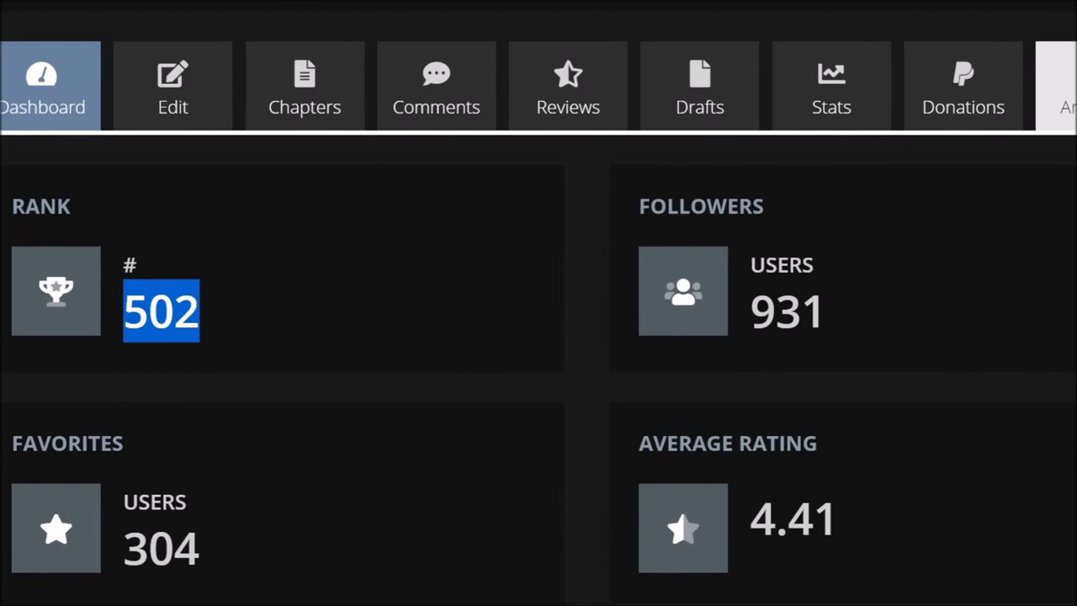
{"action": "scroll", "coordinate": [538, 336], "scroll_direction": "down", "scroll_amount": 1}
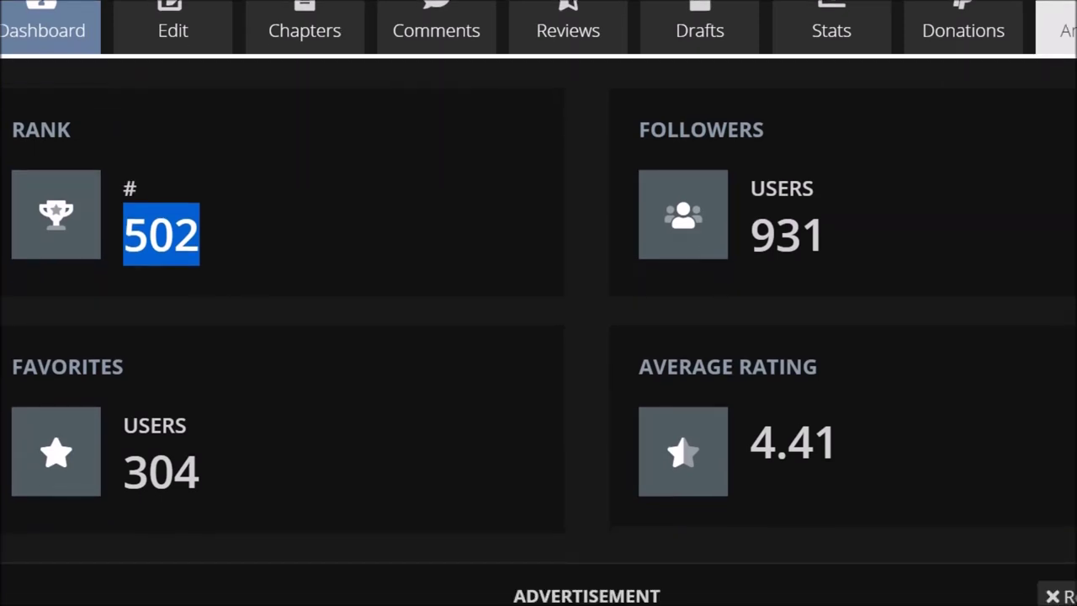
{"action": "scroll", "coordinate": [539, 337], "scroll_direction": "down", "scroll_amount": 2}
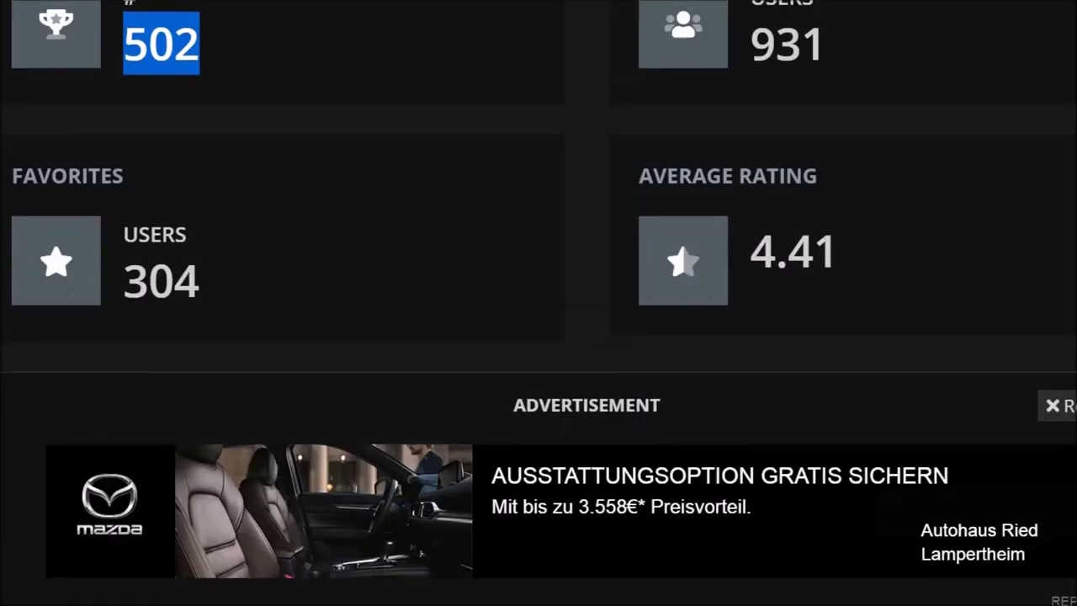
{"action": "scroll", "coordinate": [538, 336], "scroll_direction": "up", "scroll_amount": 4}
{"action": "scroll", "coordinate": [538, 337], "scroll_direction": "down", "scroll_amount": 1}
{"action": "scroll", "coordinate": [539, 336], "scroll_direction": "up", "scroll_amount": 1}
Examine the score breakdown and total views in the RoyalRoad story statistics.
{"action": "mouse_move", "coordinate": [144, 483]}
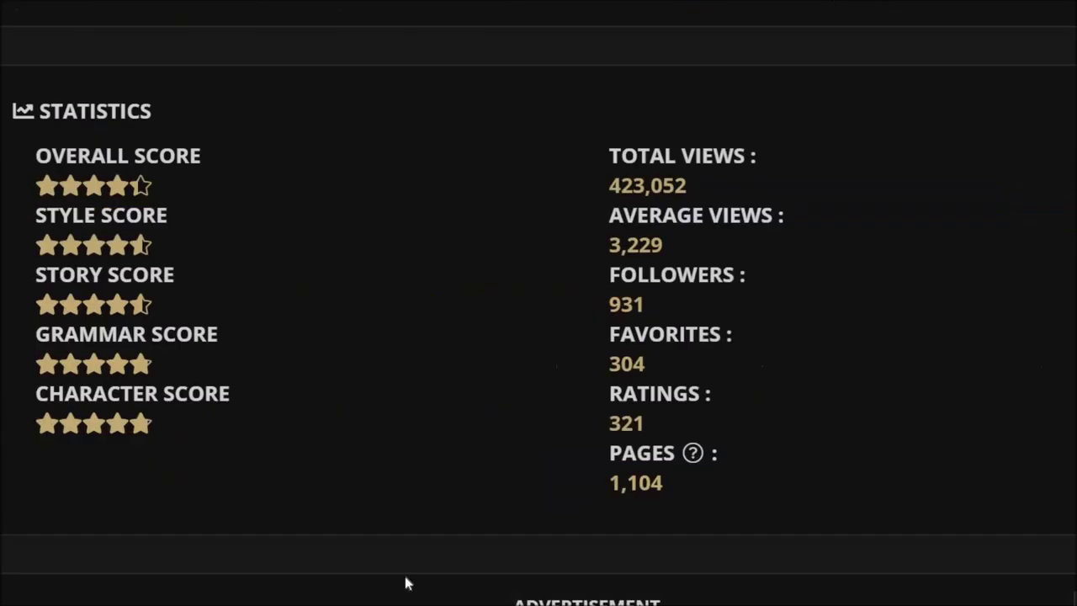
{"action": "mouse_move", "coordinate": [695, 454]}
{"action": "left_click_drag", "start_coordinate": [688, 188], "coordinate": [608, 185]}
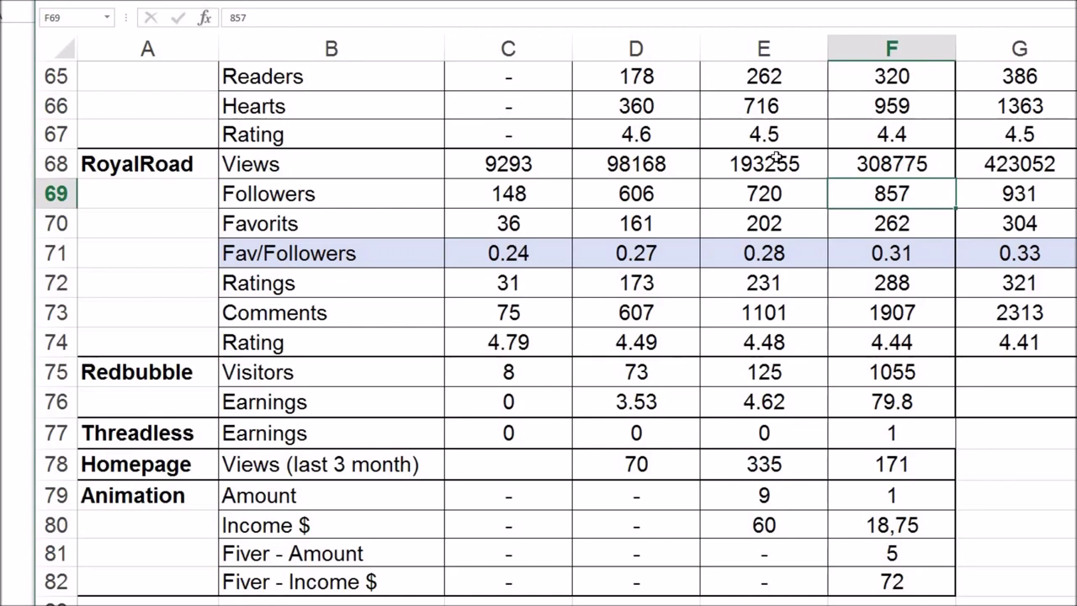
Compare RoyalRoad's views and followers for 01.10.20 with the previous two quarters in the spreadsheet.
{"action": "left_click", "coordinate": [775, 159]}
{"action": "left_click", "coordinate": [892, 162]}
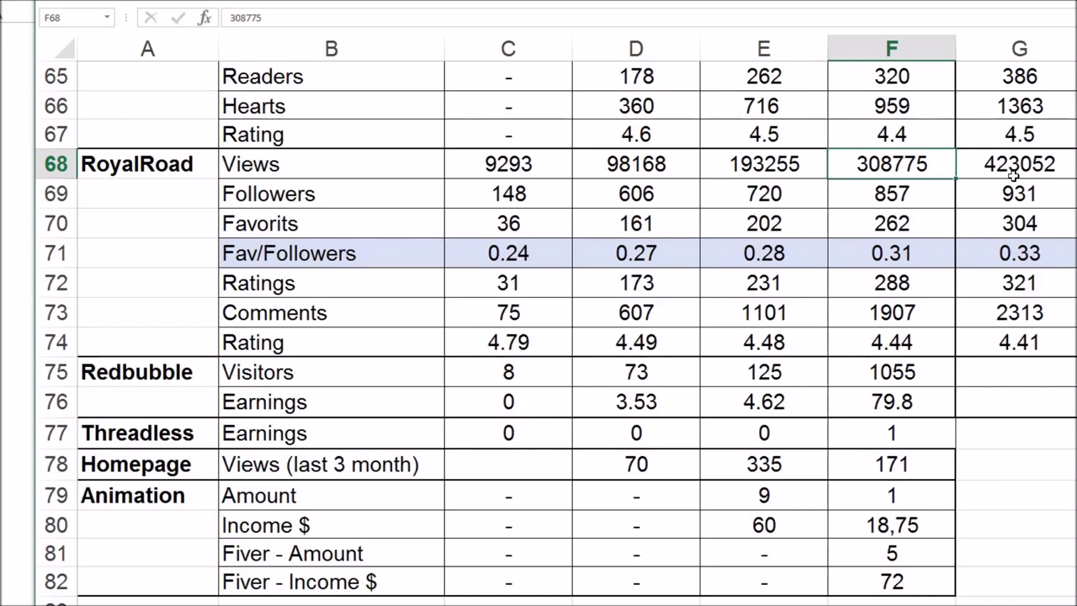
{"action": "left_click", "coordinate": [794, 200]}
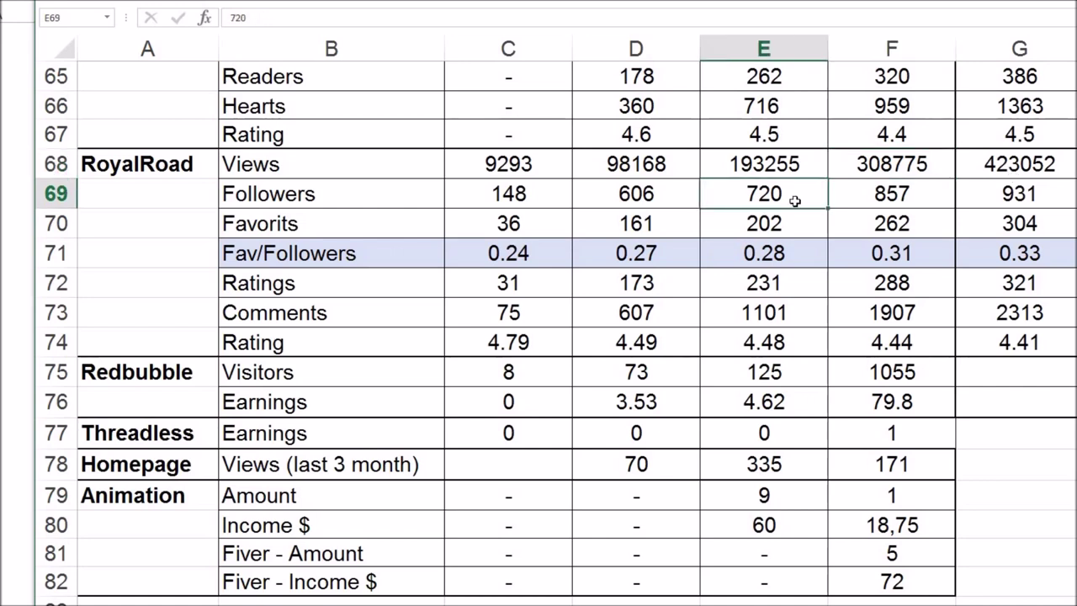
{"action": "left_click", "coordinate": [890, 193]}
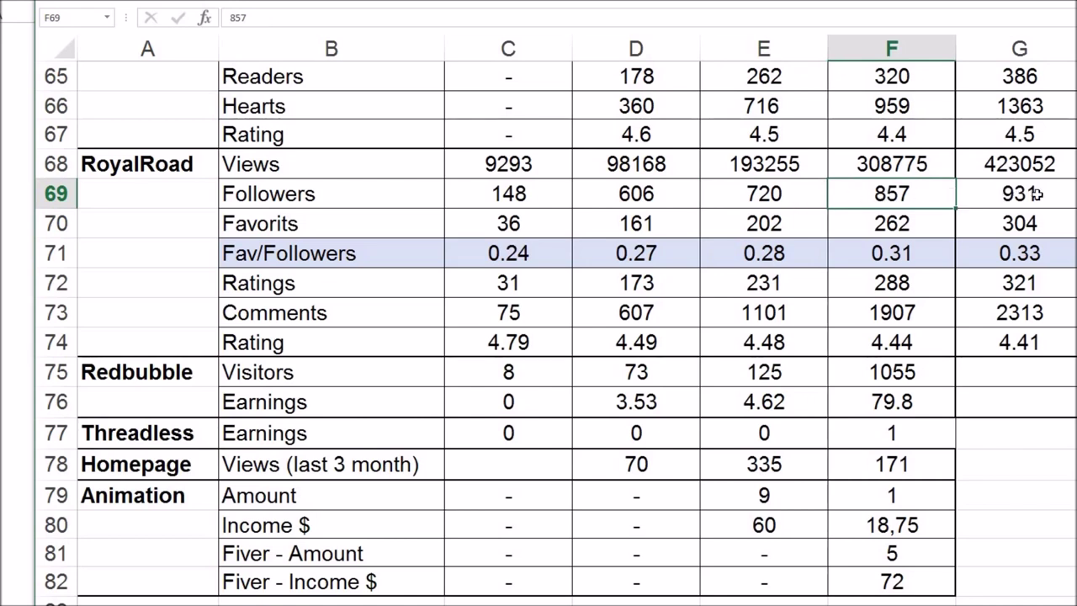
{"action": "key", "text": "Right"}
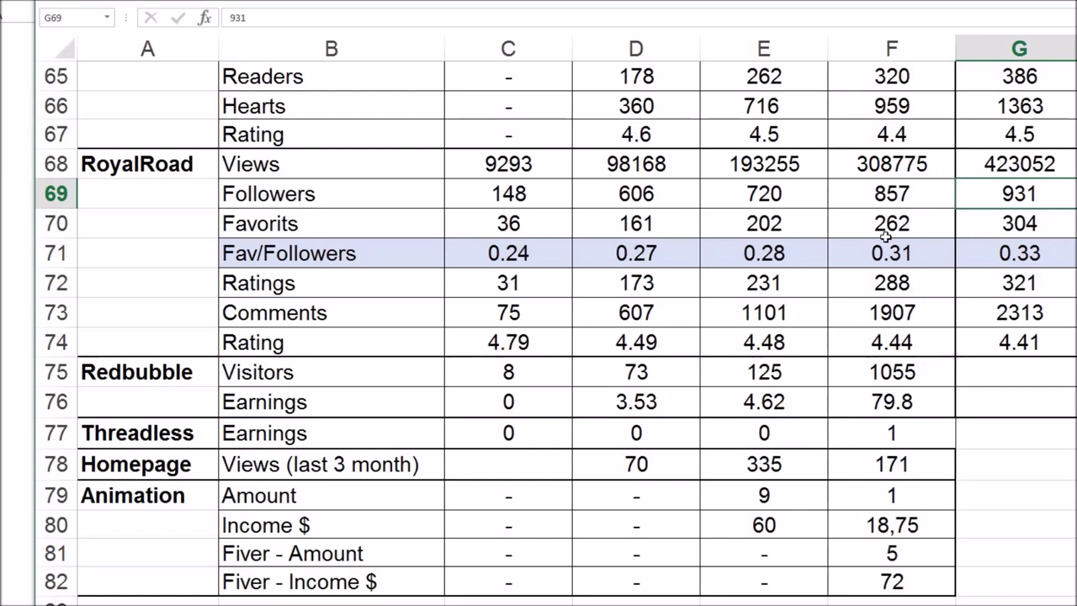
Compare RoyalRoad's favorites, ratings and comments for 01.10.20 with the earlier quarterly figures.
{"action": "left_click", "coordinate": [806, 223]}
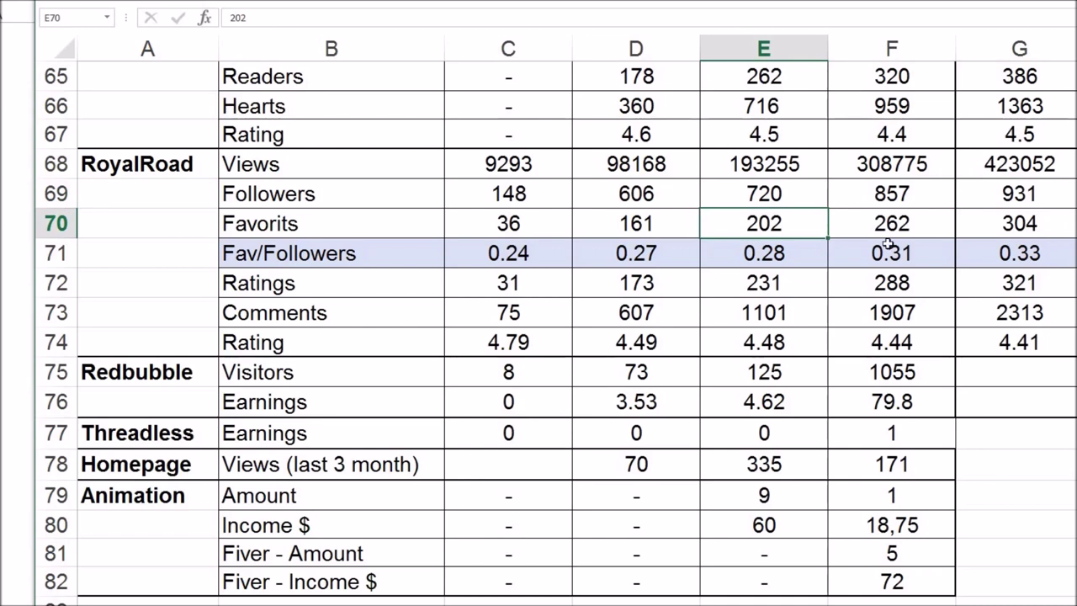
{"action": "key", "text": "Right"}
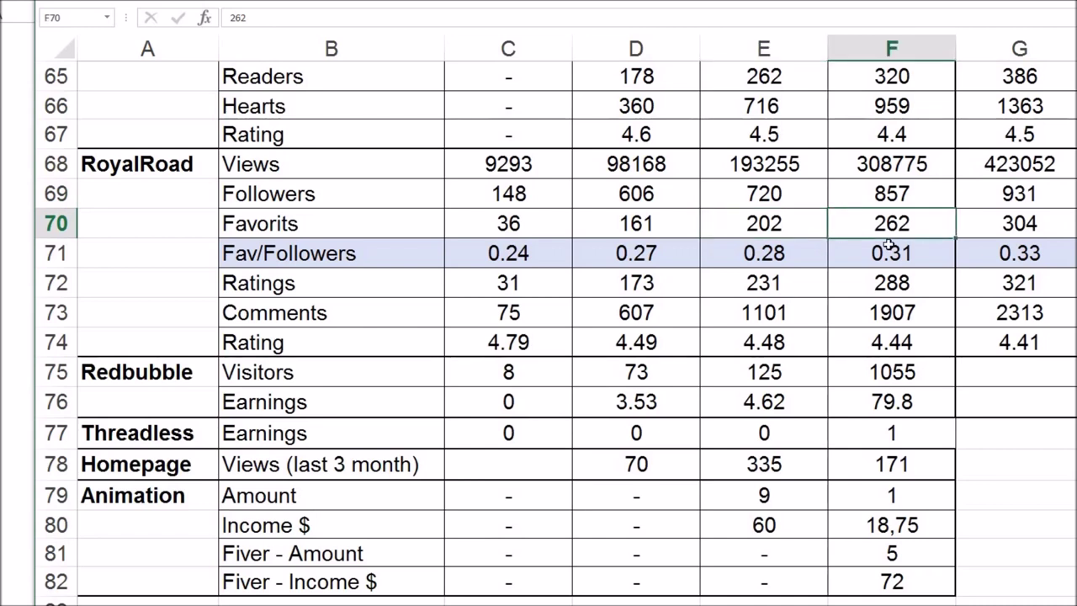
{"action": "key", "text": "Right"}
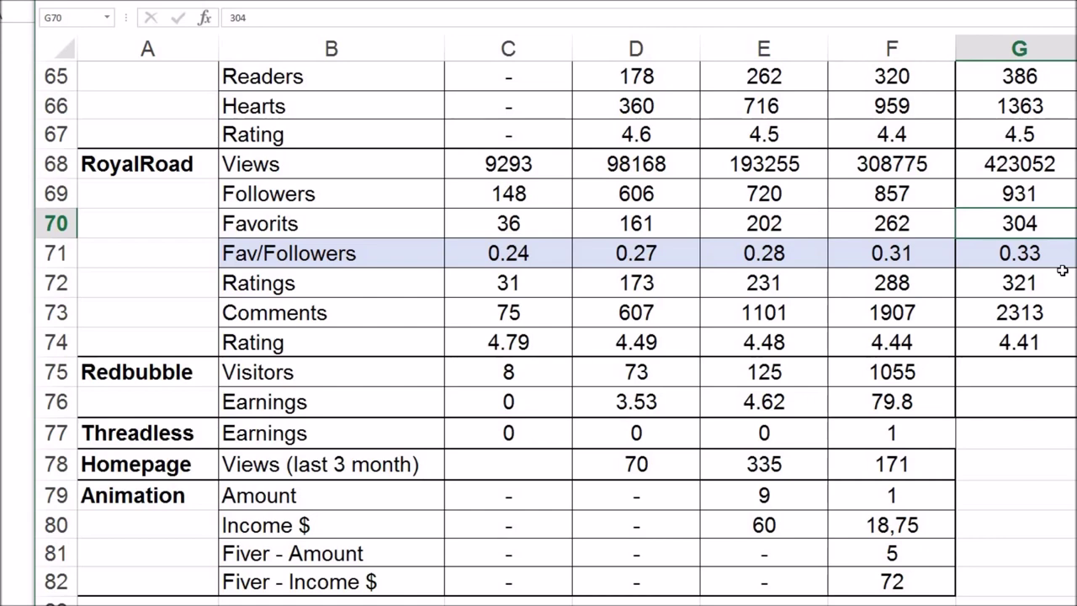
{"action": "left_click", "coordinate": [900, 287]}
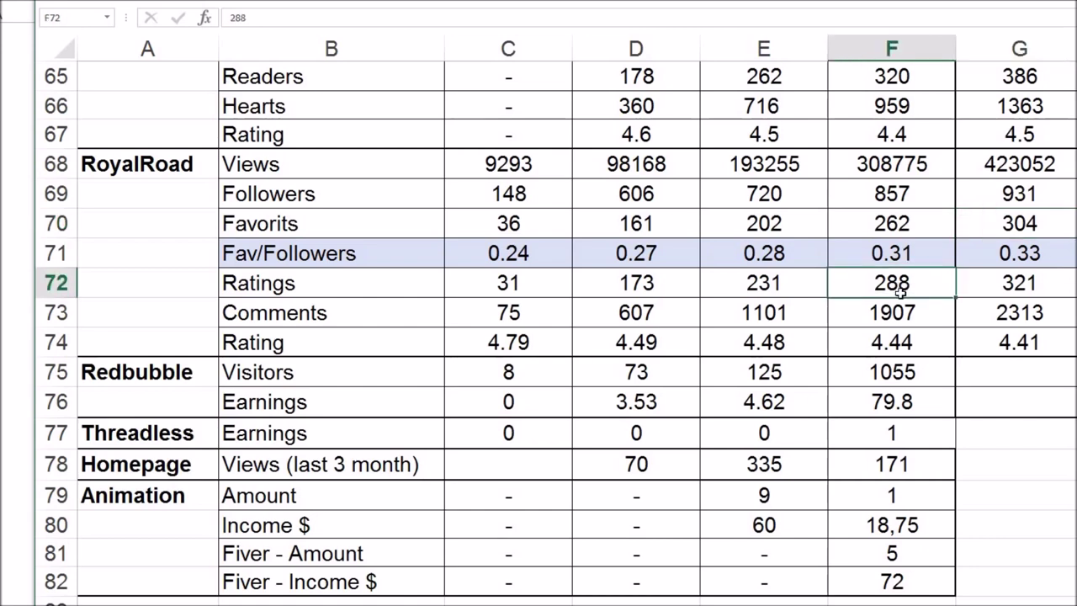
{"action": "left_click", "coordinate": [1028, 289]}
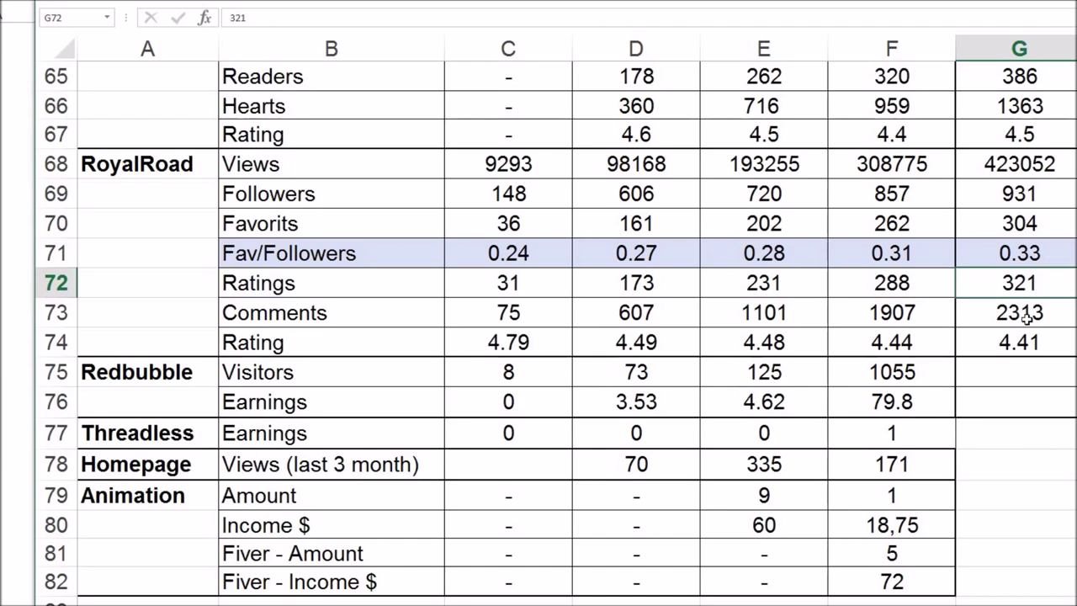
{"action": "left_click", "coordinate": [1028, 315]}
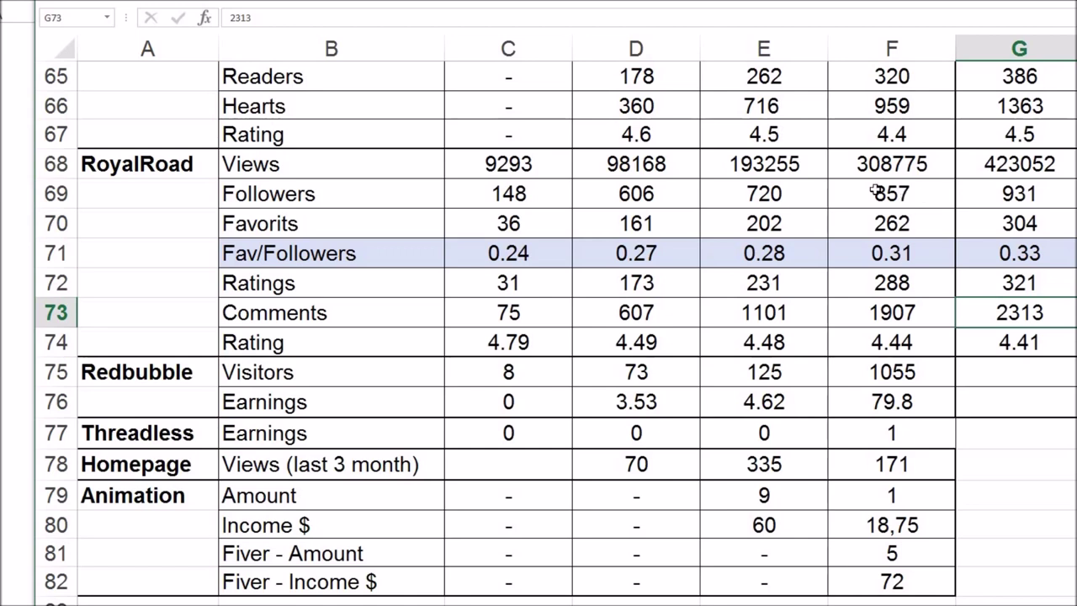
Examine RoyalRoad's follower growth from quarter to quarter, from column D through the 01.10.20 column.
{"action": "left_click", "coordinate": [633, 195]}
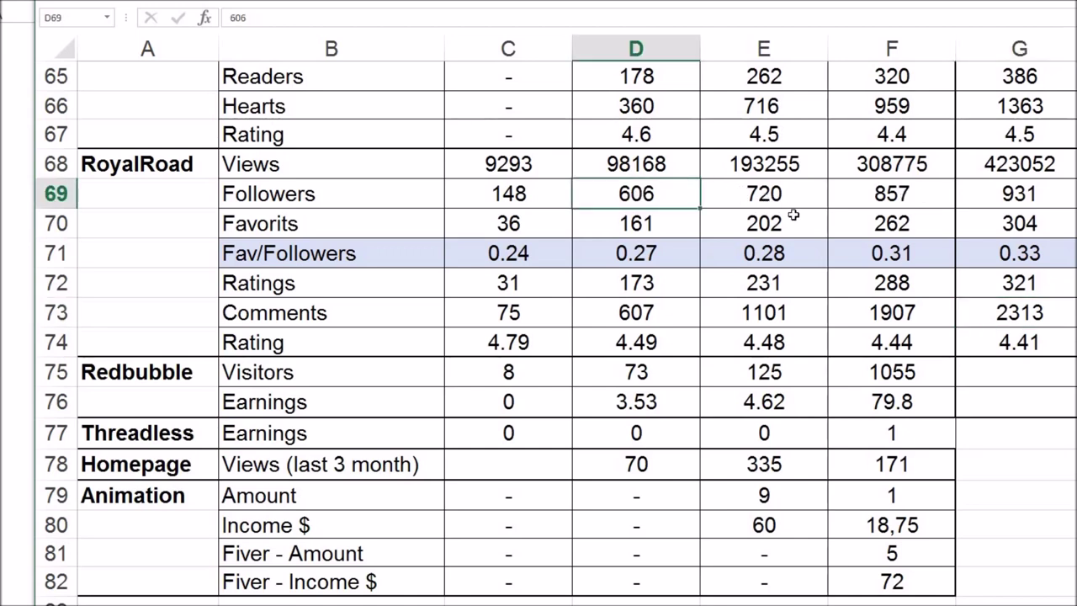
{"action": "key", "text": "Right"}
{"action": "key", "text": "Right"}
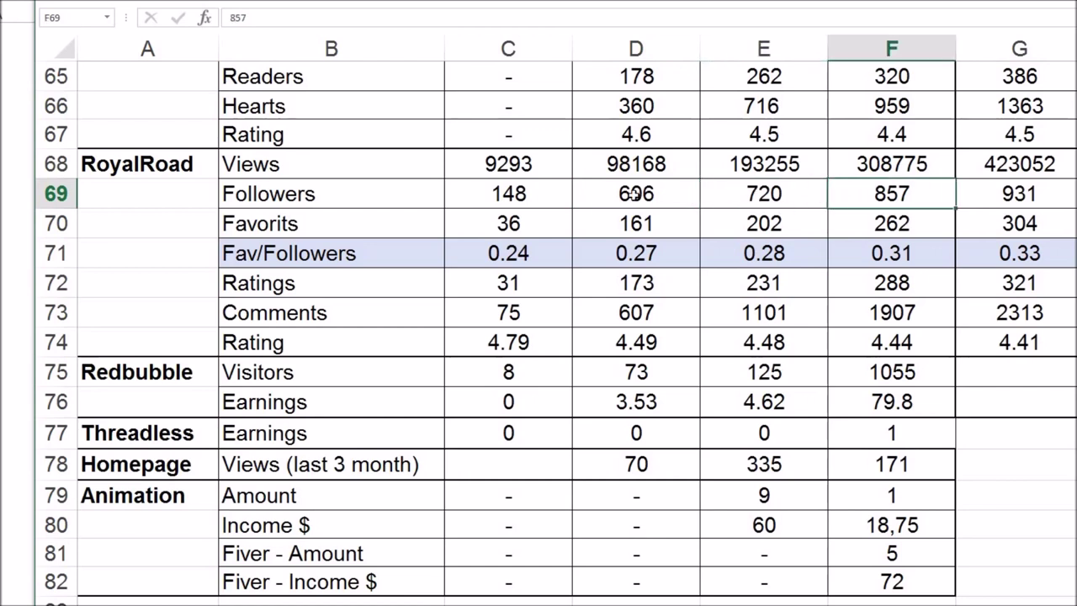
{"action": "key", "text": "Left"}
{"action": "key", "text": "Left"}
{"action": "key", "text": "Right"}
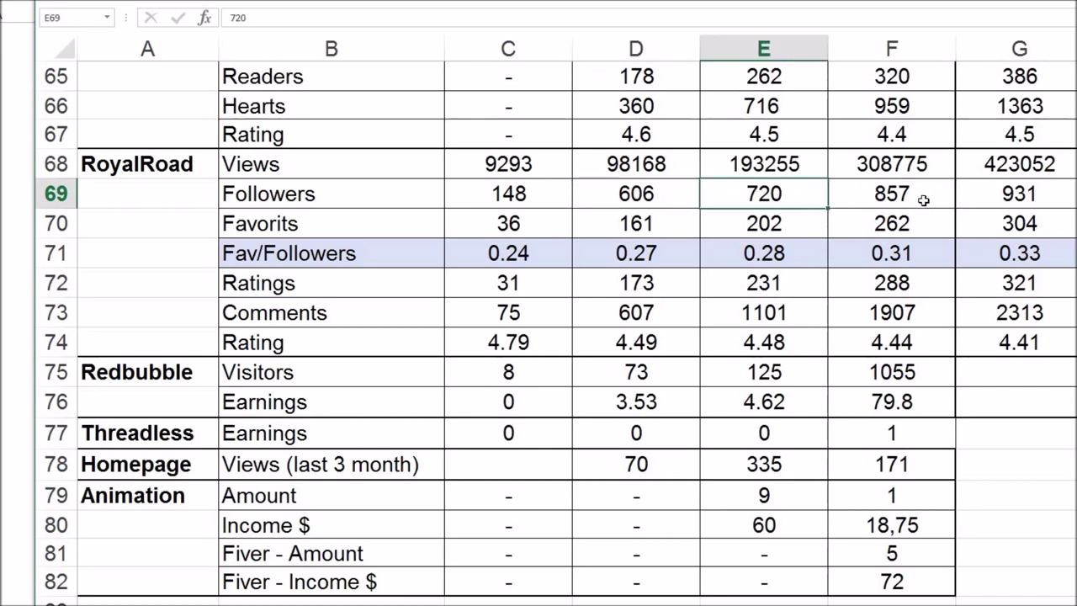
{"action": "key", "text": "Right"}
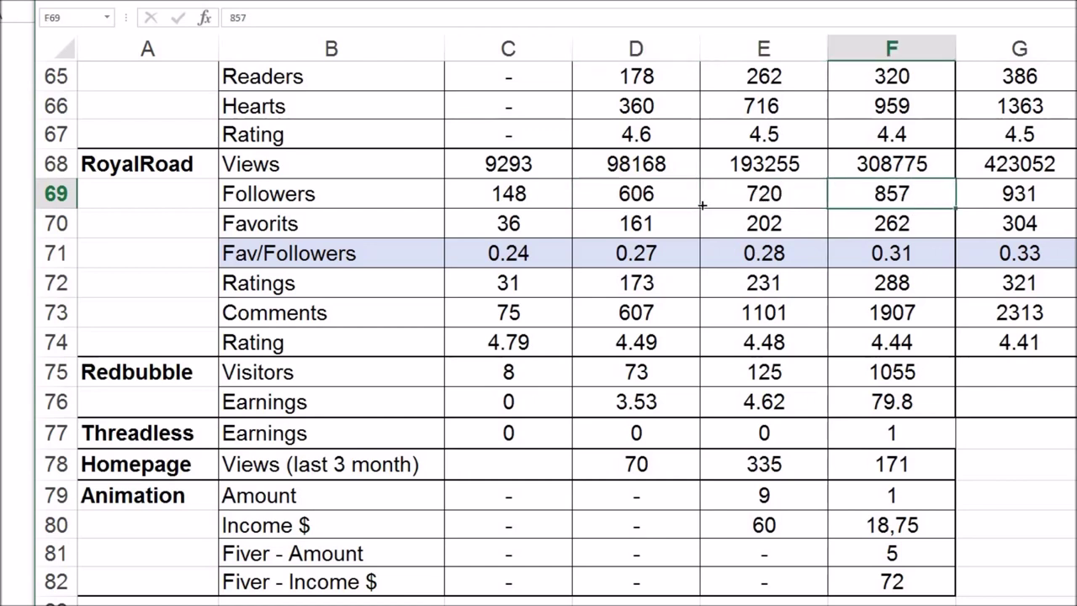
{"action": "key", "text": "Left"}
{"action": "key", "text": "Left"}
{"action": "key", "text": "Right"}
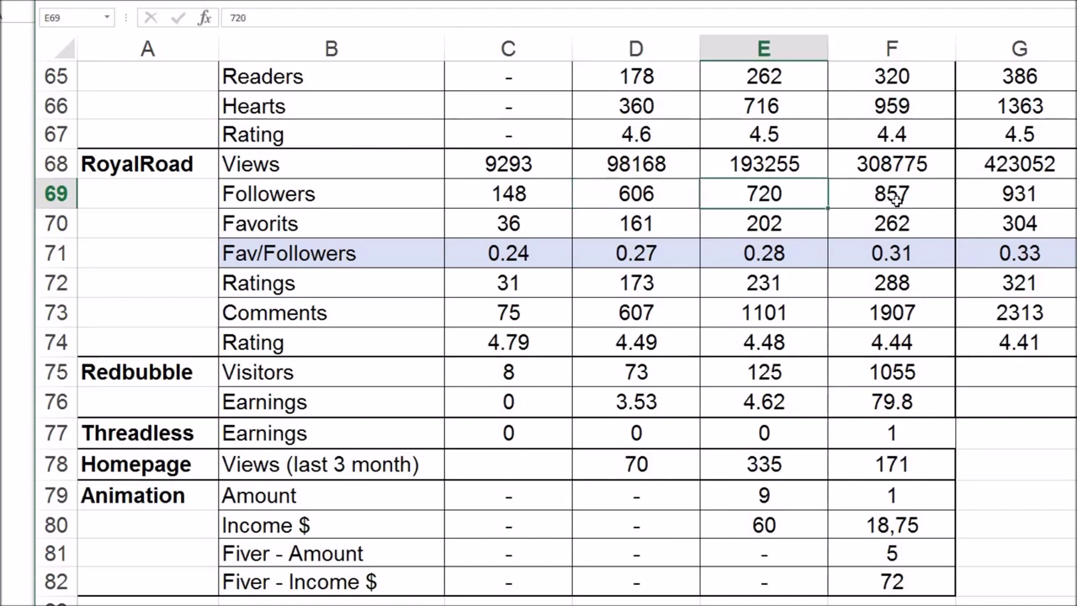
{"action": "key", "text": "Right"}
{"action": "key", "text": "Right"}
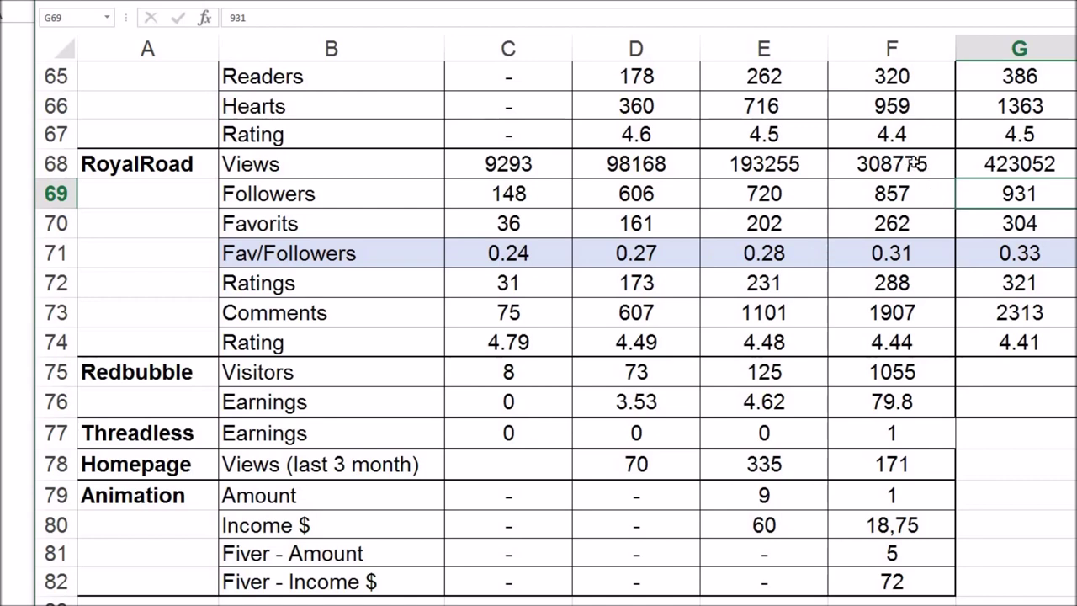
Compare the last two quarters' RoyalRoad views and check the latest Fav/Followers ratio and Ratings figure.
{"action": "left_click_drag", "start_coordinate": [910, 160], "coordinate": [983, 186]}
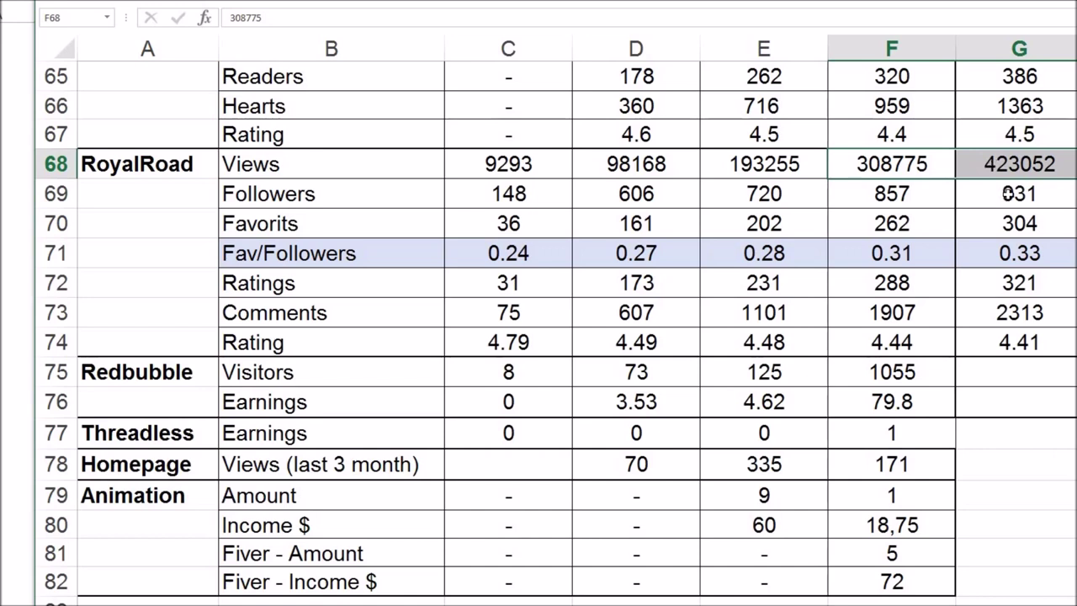
{"action": "left_click", "coordinate": [1025, 247]}
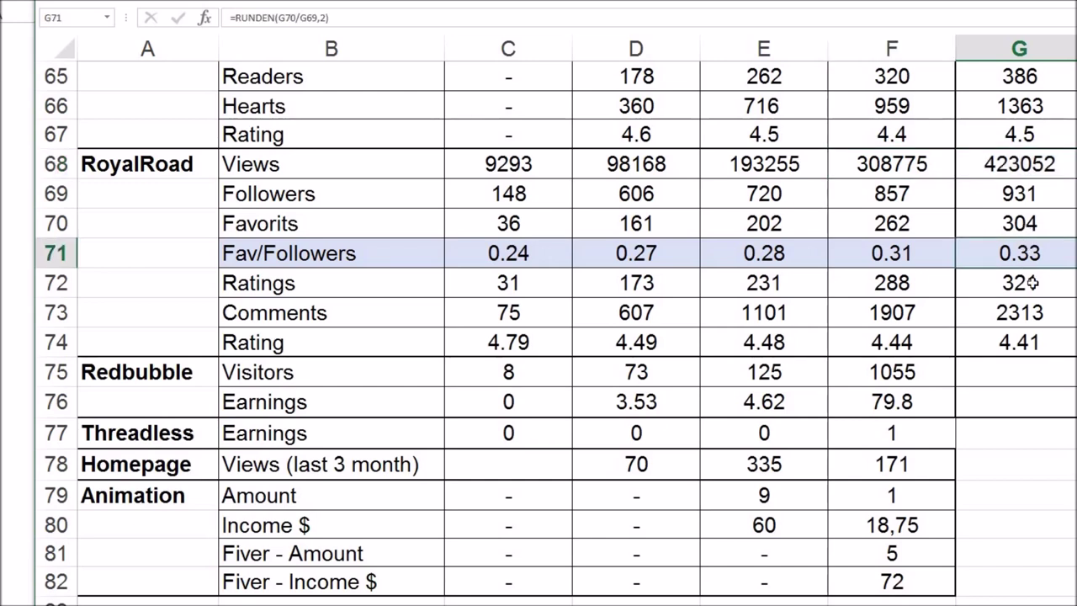
{"action": "key", "text": "Down"}
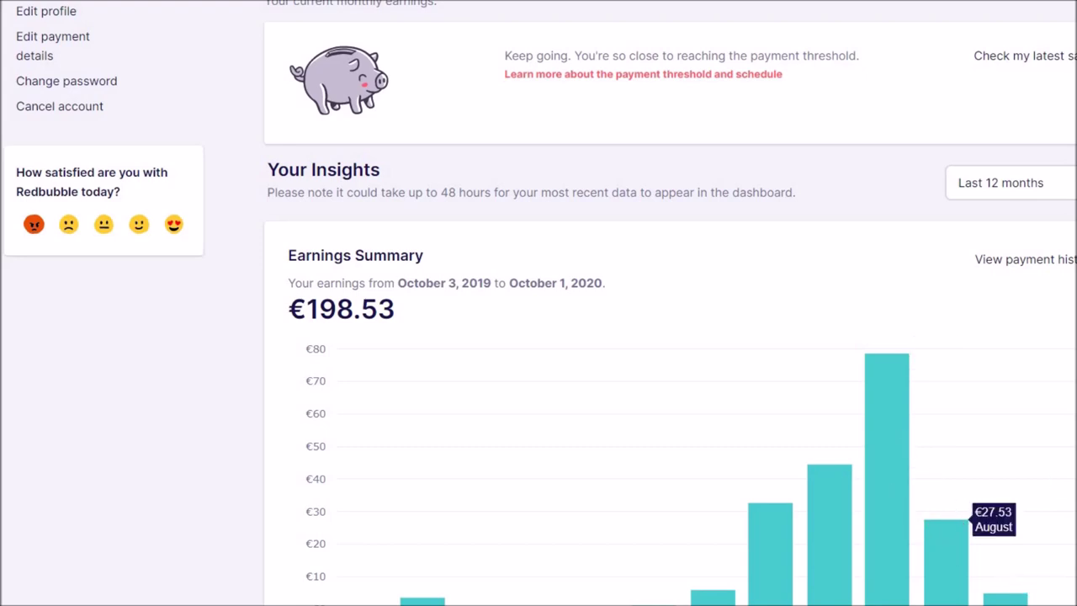
Review the Redbubble dashboard's monthly earnings, earnings by artwork and audience traffic sources for the last 12 months.
{"action": "scroll", "coordinate": [538, 336], "scroll_direction": "down", "scroll_amount": 6}
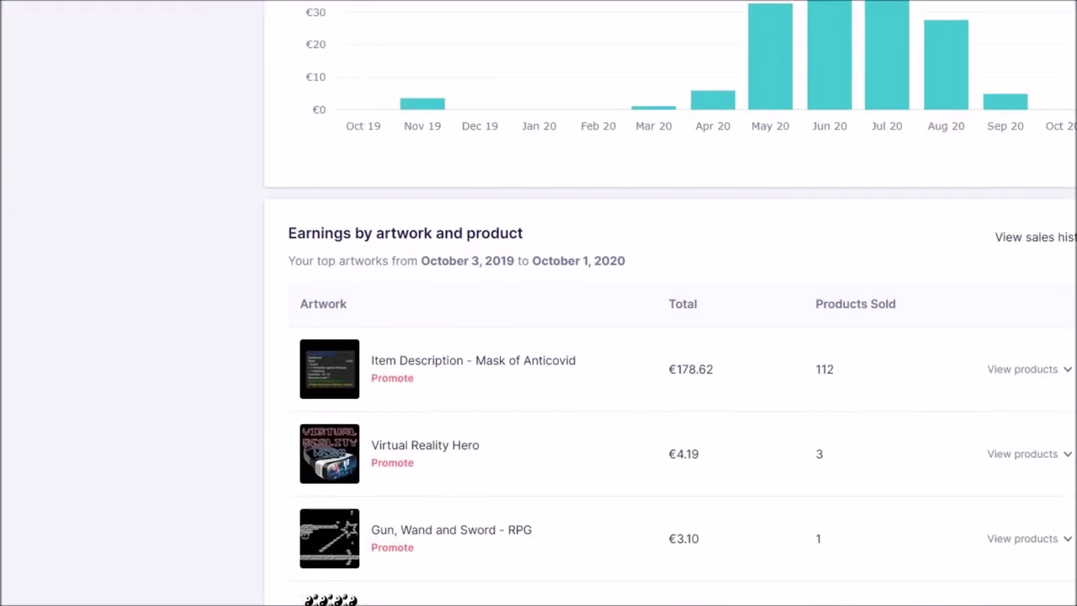
{"action": "scroll", "coordinate": [670, 303], "scroll_direction": "down", "scroll_amount": 3}
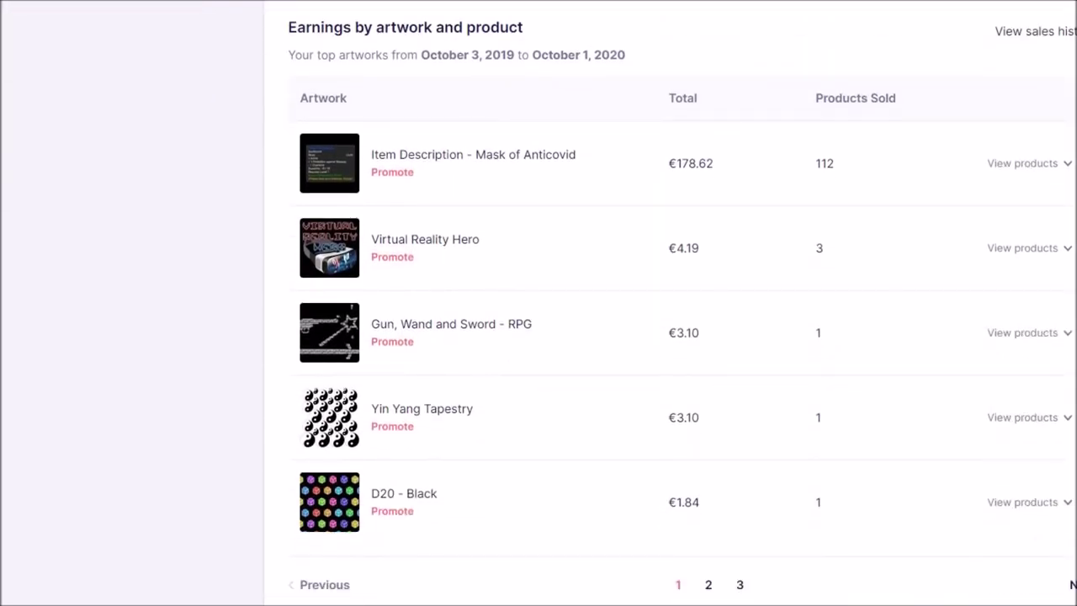
{"action": "scroll", "coordinate": [670, 303], "scroll_direction": "down", "scroll_amount": 3}
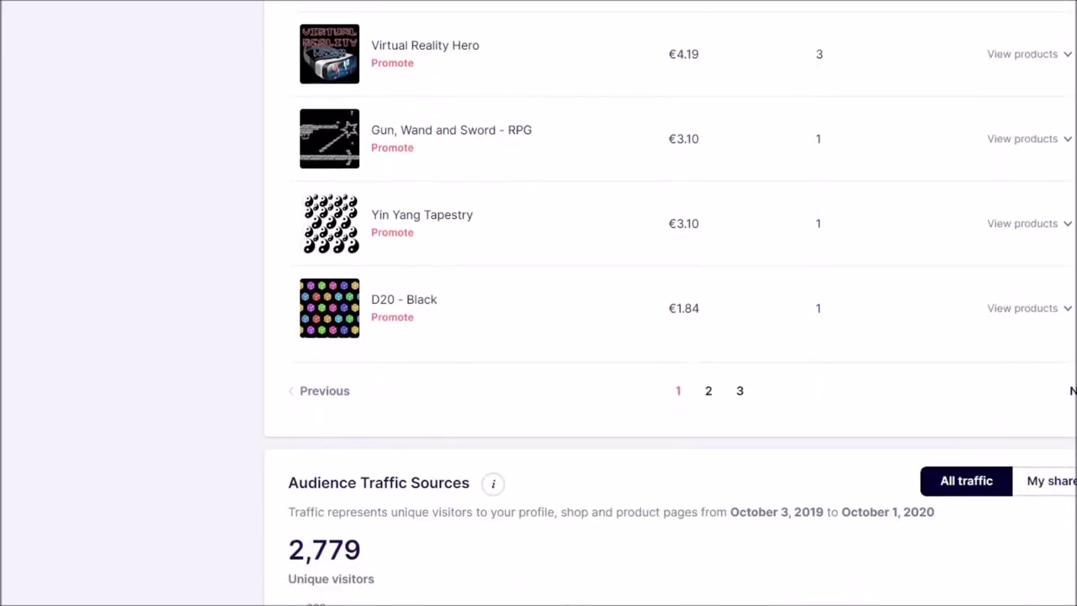
{"action": "scroll", "coordinate": [945, 412], "scroll_direction": "down", "scroll_amount": 4}
{"action": "mouse_move", "coordinate": [945, 412]}
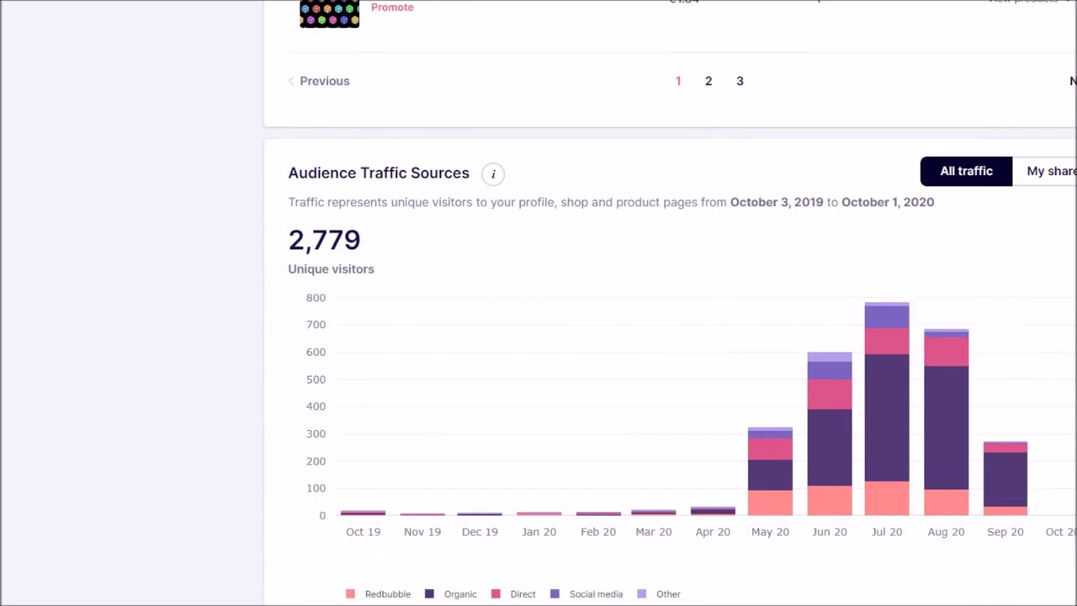
{"action": "scroll", "coordinate": [670, 301], "scroll_direction": "up", "scroll_amount": 1}
{"action": "scroll", "coordinate": [670, 303], "scroll_direction": "up", "scroll_amount": 10}
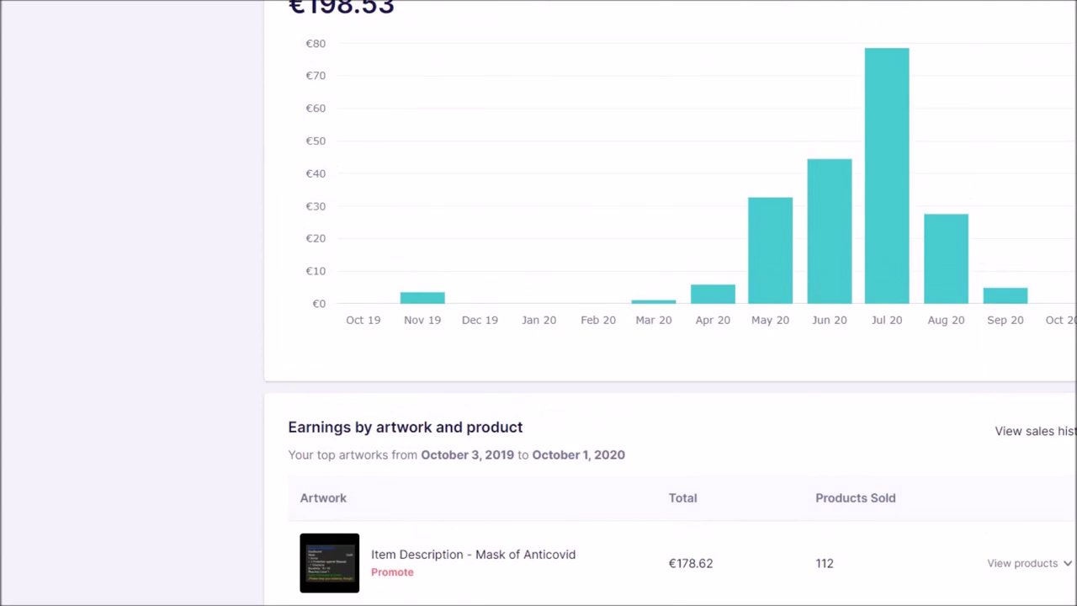
{"action": "scroll", "coordinate": [669, 303], "scroll_direction": "down", "scroll_amount": 10}
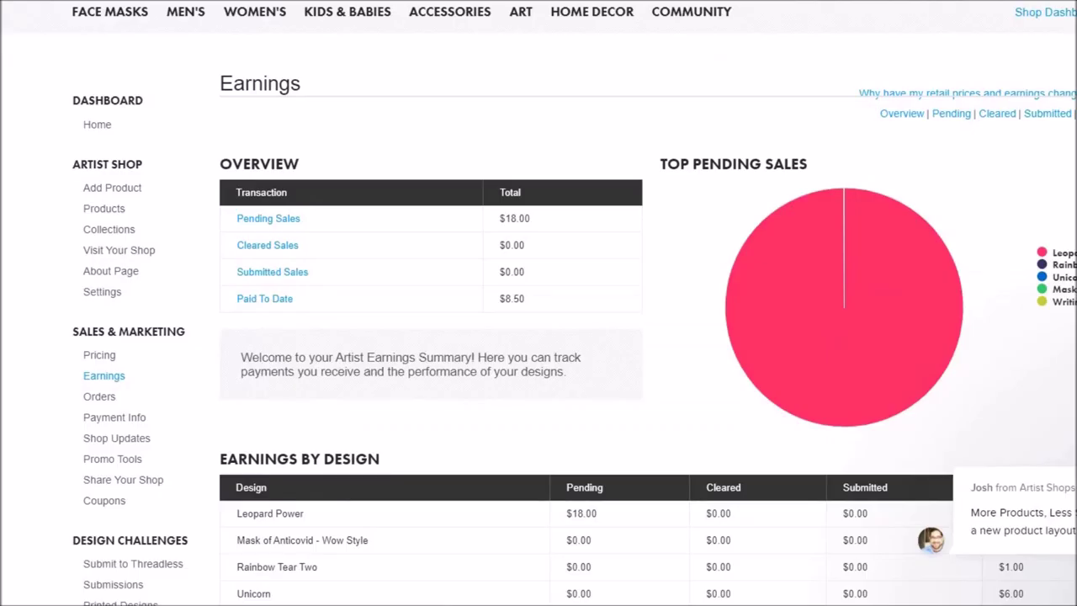
Review the Threadless earnings overview and the Leopard Power entry under earnings by design.
{"action": "scroll", "coordinate": [539, 303], "scroll_direction": "up", "scroll_amount": 1}
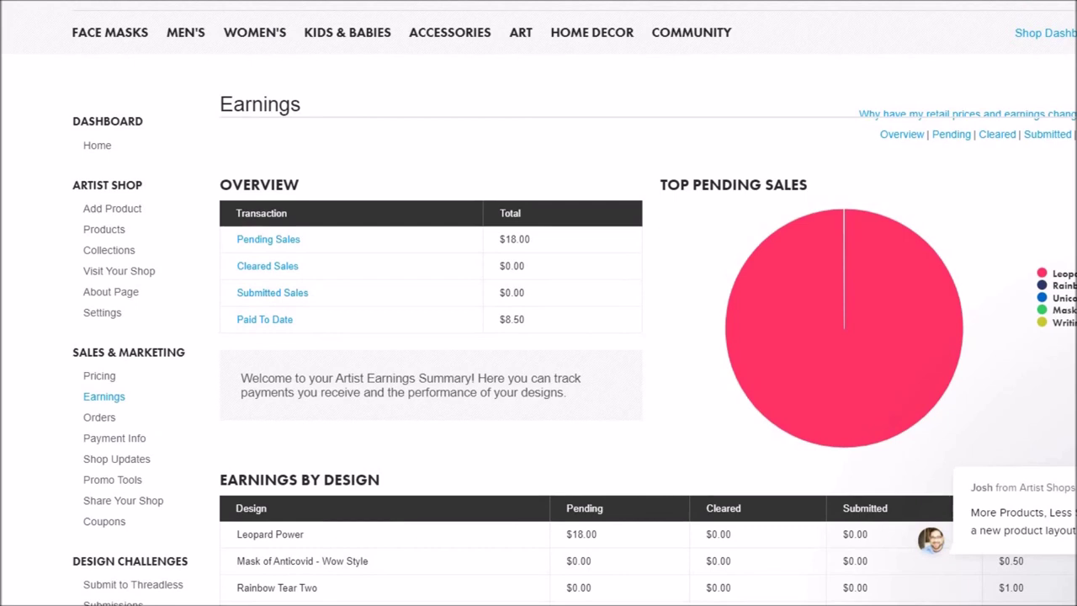
{"action": "scroll", "coordinate": [538, 303], "scroll_direction": "down", "scroll_amount": 3}
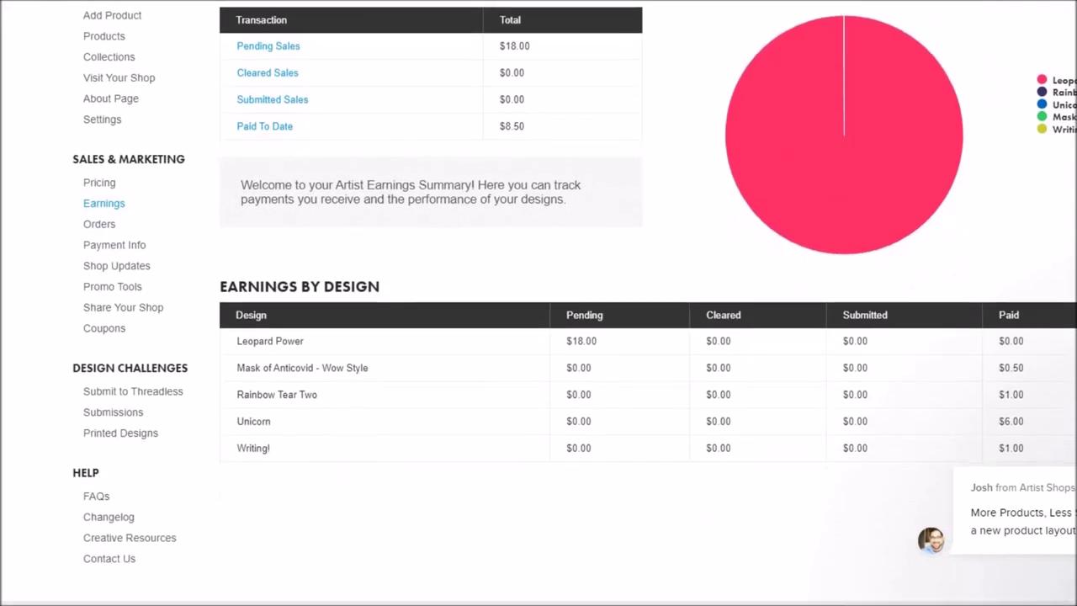
{"action": "triple_click", "coordinate": [276, 334]}
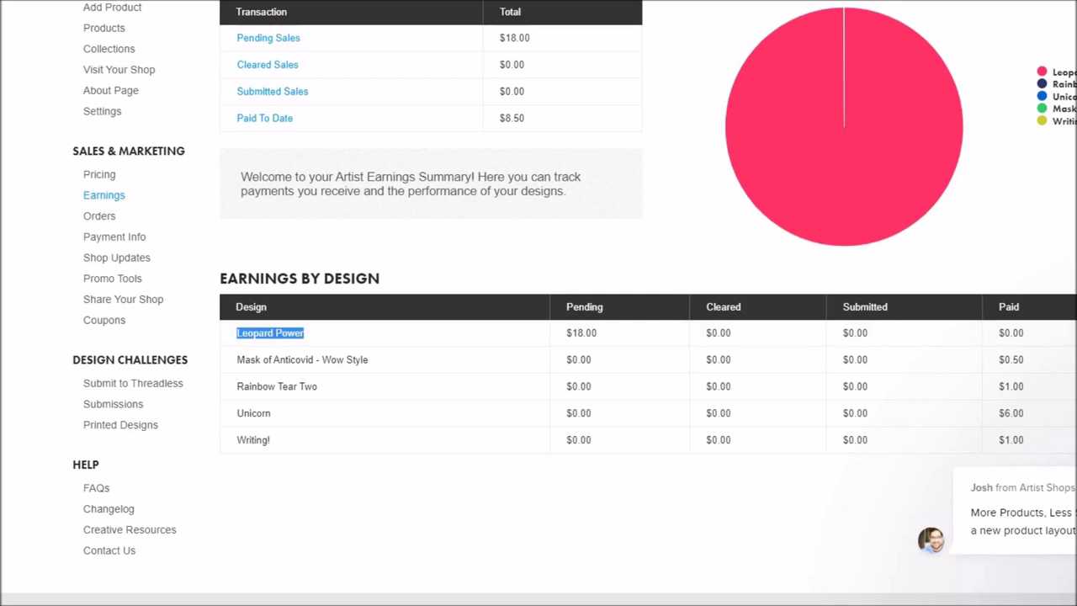
{"action": "scroll", "coordinate": [538, 303], "scroll_direction": "down", "scroll_amount": 2}
{"action": "scroll", "coordinate": [538, 303], "scroll_direction": "up", "scroll_amount": 3}
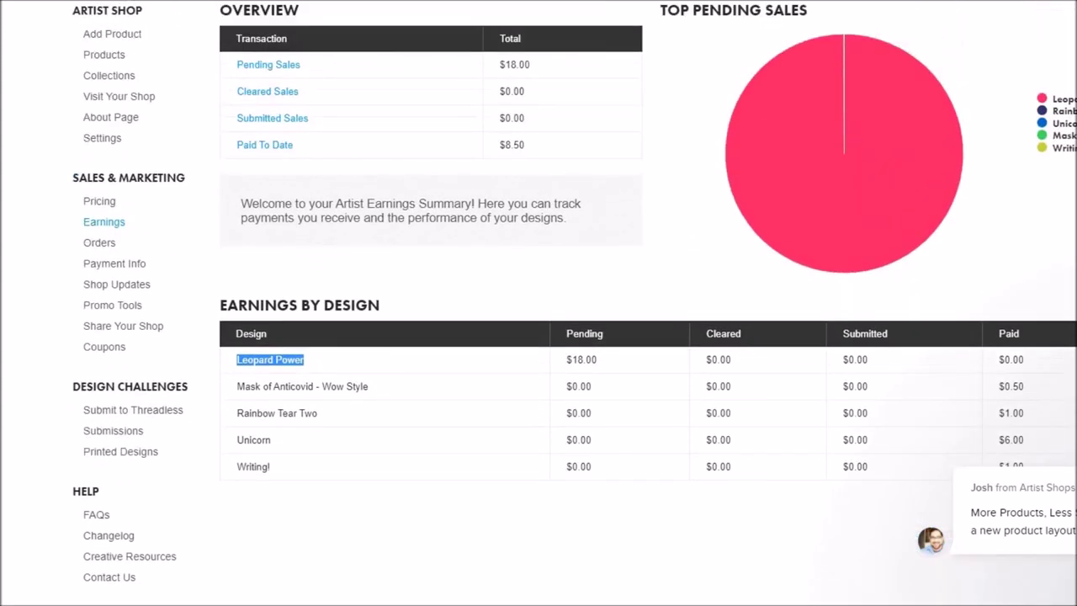
{"action": "scroll", "coordinate": [538, 302], "scroll_direction": "up", "scroll_amount": 3}
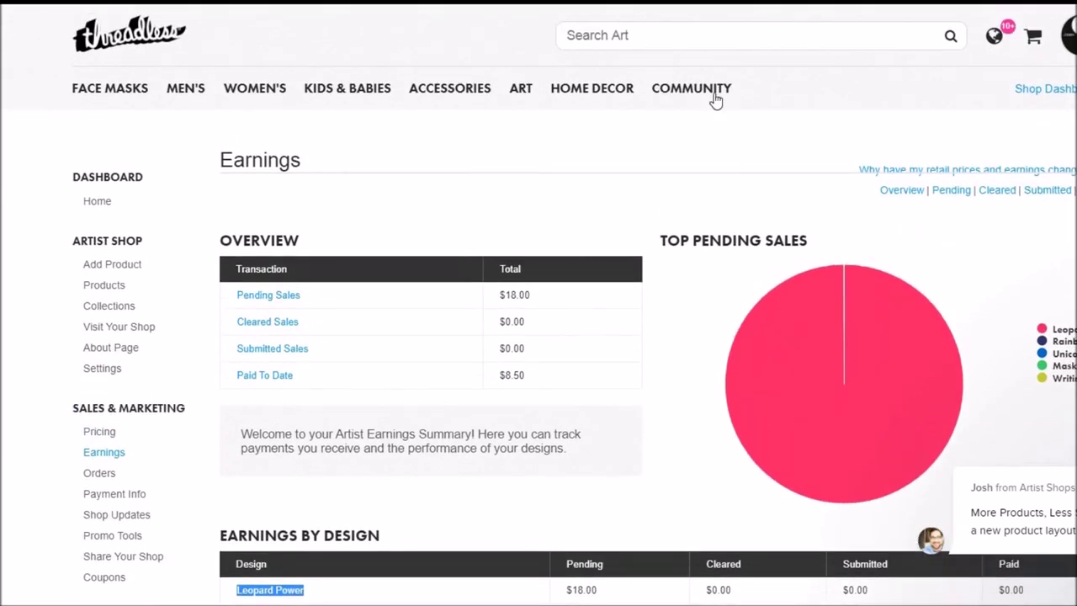
Find the Leopard Power slip-on shoes among the Threadless shop designs and view the product.
{"action": "mouse_move", "coordinate": [1067, 35]}
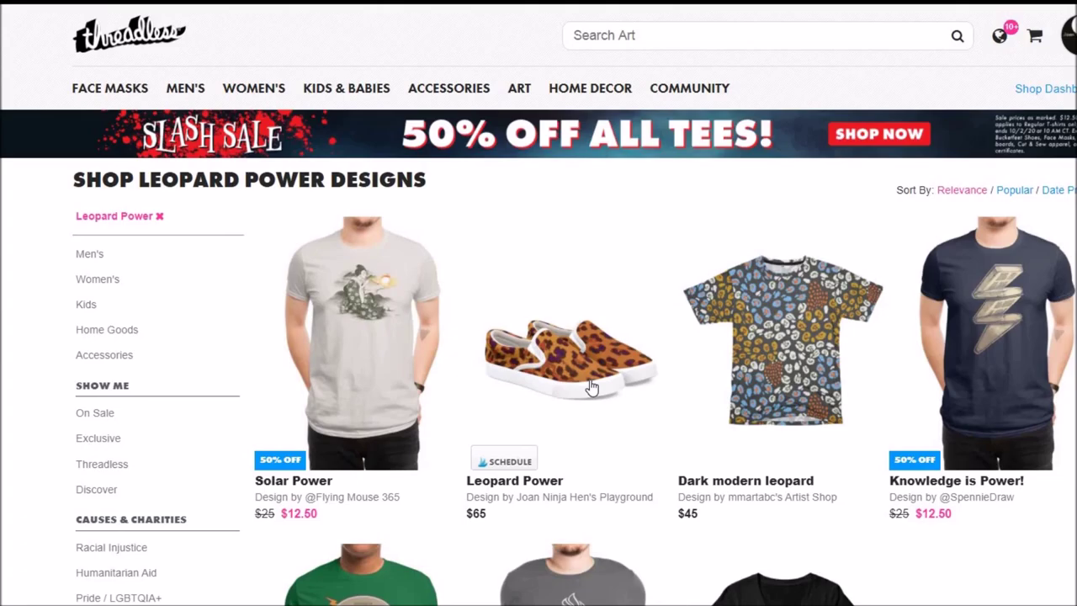
{"action": "left_click", "coordinate": [591, 387]}
{"action": "left_click", "coordinate": [1065, 51]}
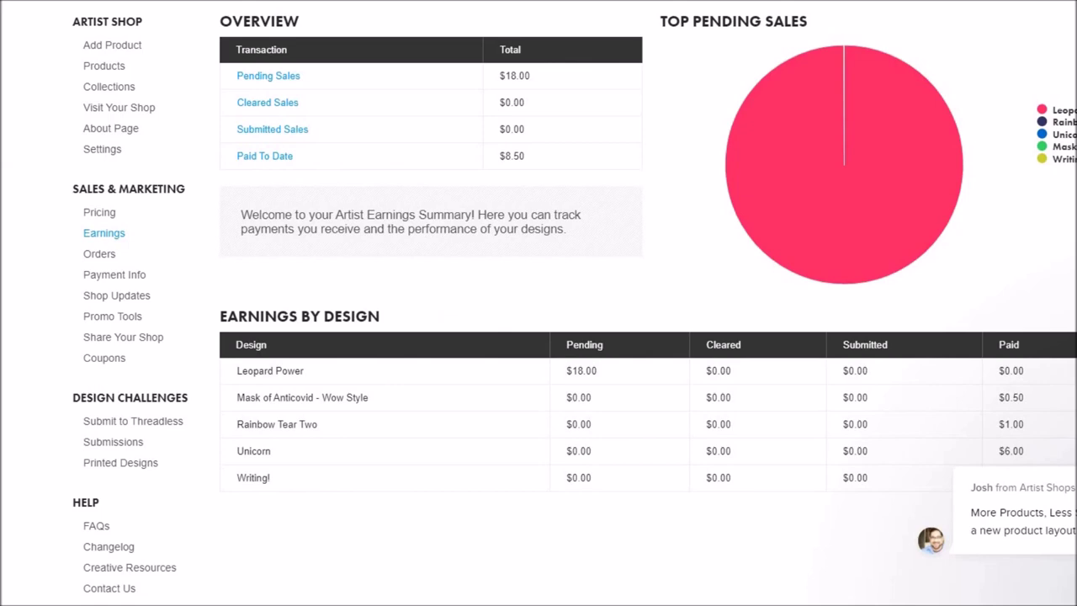
Check the pending and paid-to-date totals on the Threadless earnings page again.
{"action": "scroll", "coordinate": [538, 303], "scroll_direction": "up", "scroll_amount": 1}
{"action": "scroll", "coordinate": [539, 303], "scroll_direction": "up", "scroll_amount": 3}
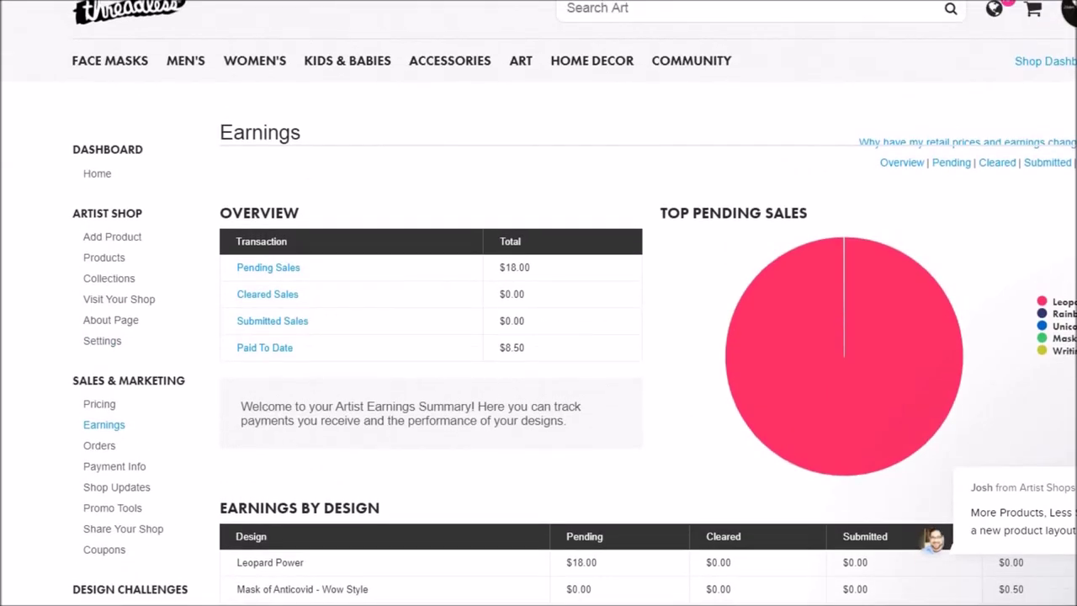
{"action": "scroll", "coordinate": [508, 238], "scroll_direction": "down", "scroll_amount": 3}
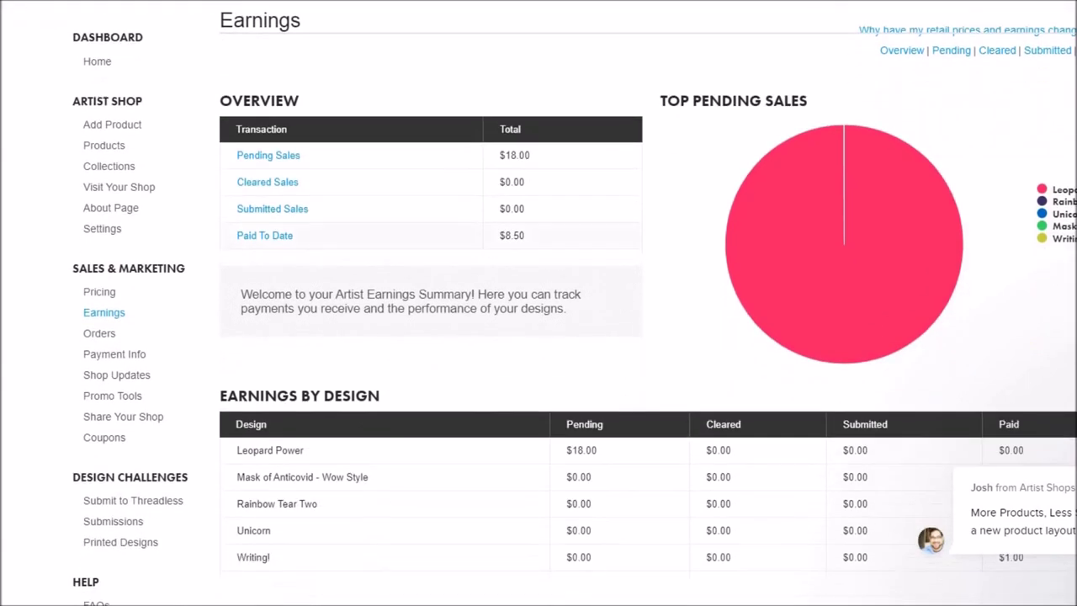
{"action": "mouse_move", "coordinate": [514, 235]}
{"action": "left_mouse_down"}
{"action": "mouse_move", "coordinate": [502, 236]}
{"action": "mouse_move", "coordinate": [525, 236]}
{"action": "left_mouse_up"}
{"action": "left_click", "coordinate": [507, 236]}
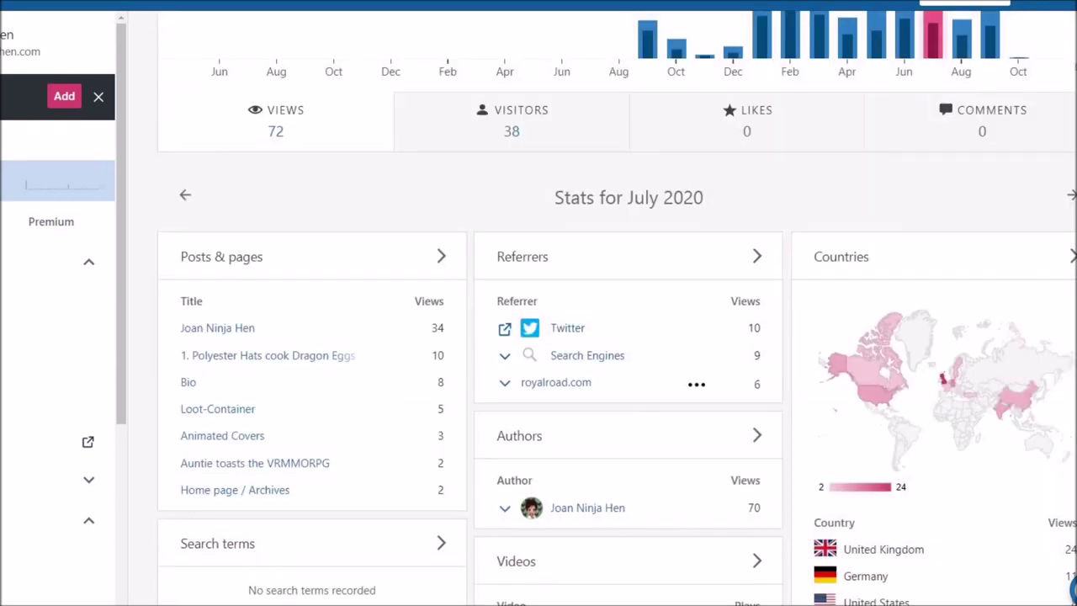
Review the homepage's July and September 2020 stats, covering views, posts and pages, referrers and countries.
{"action": "scroll", "coordinate": [617, 308], "scroll_direction": "up", "scroll_amount": 2}
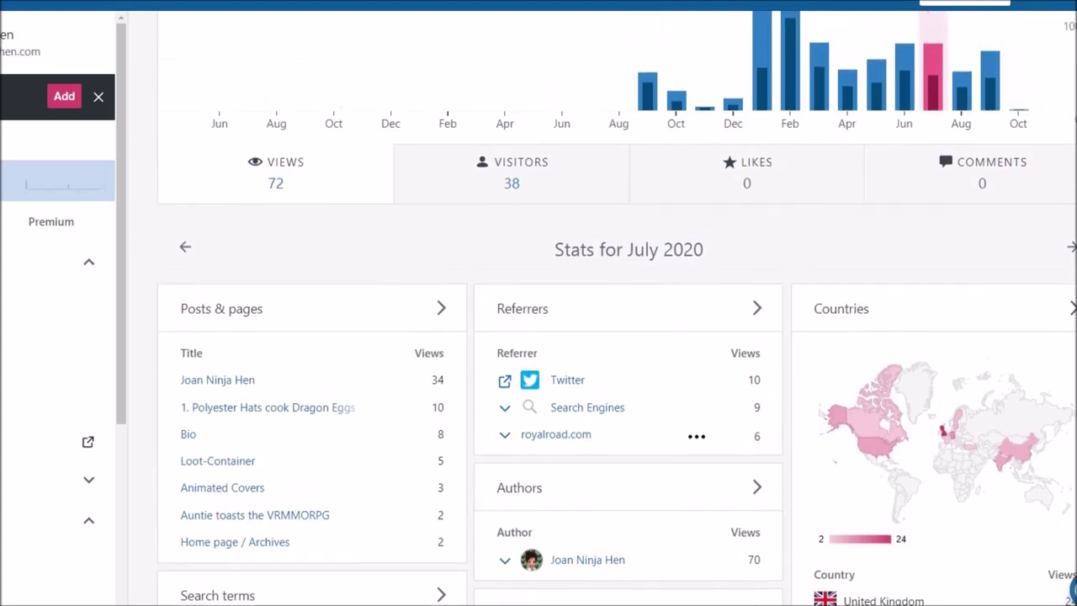
{"action": "scroll", "coordinate": [616, 317], "scroll_direction": "down", "scroll_amount": 1}
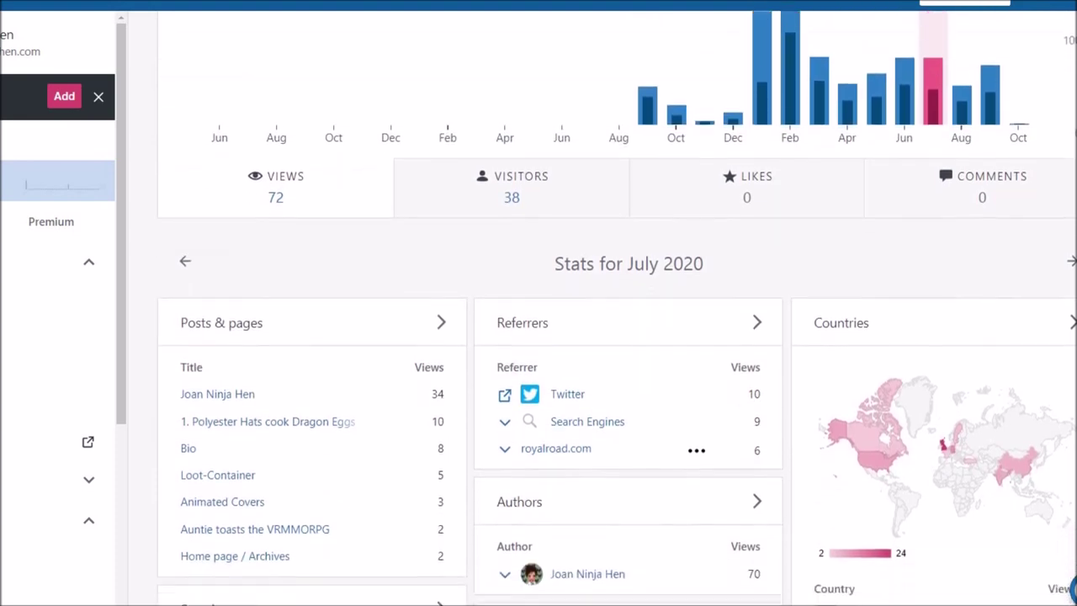
{"action": "scroll", "coordinate": [617, 308], "scroll_direction": "down", "scroll_amount": 1}
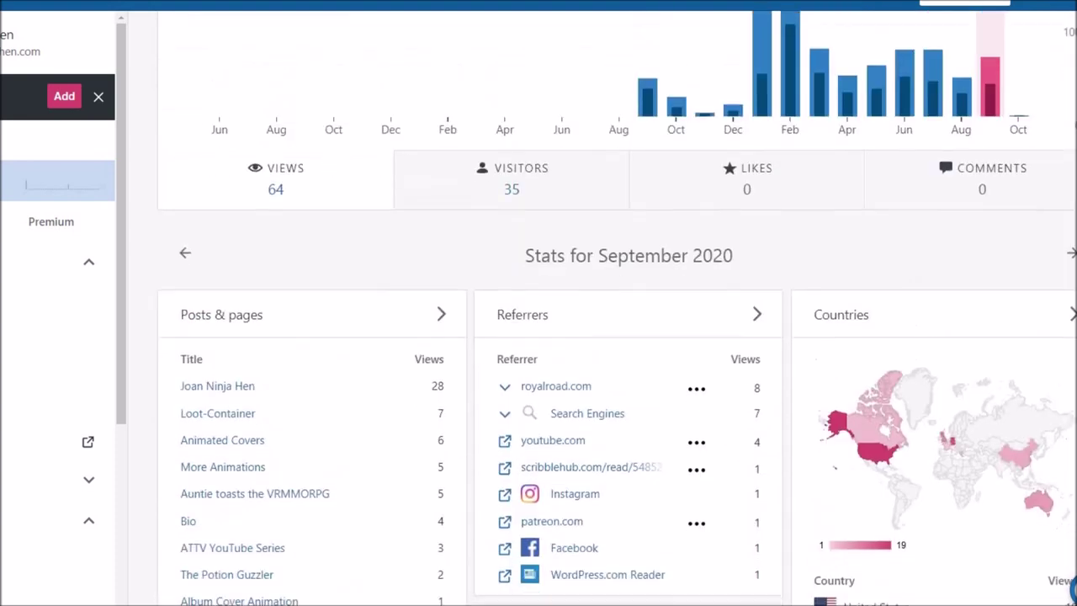
{"action": "scroll", "coordinate": [617, 308], "scroll_direction": "down", "scroll_amount": 2}
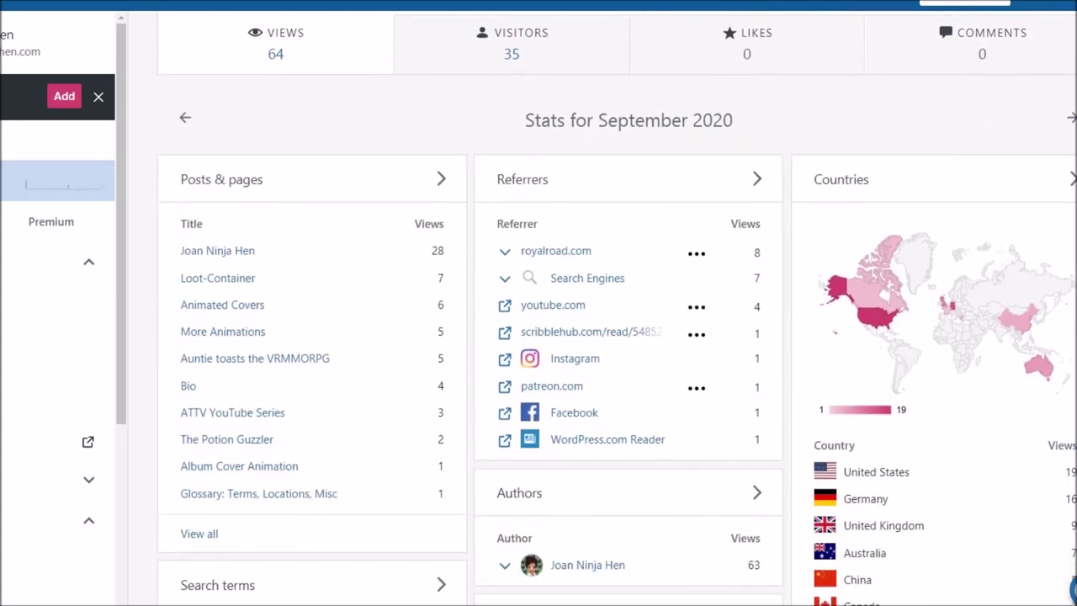
{"action": "scroll", "coordinate": [617, 308], "scroll_direction": "down", "scroll_amount": 1}
{"action": "scroll", "coordinate": [617, 308], "scroll_direction": "down", "scroll_amount": 4}
{"action": "scroll", "coordinate": [617, 307], "scroll_direction": "up", "scroll_amount": 6}
Review the homepage stats for August 2020 and July 2020, including file downloads and video plays.
{"action": "left_click", "coordinate": [961, 97]}
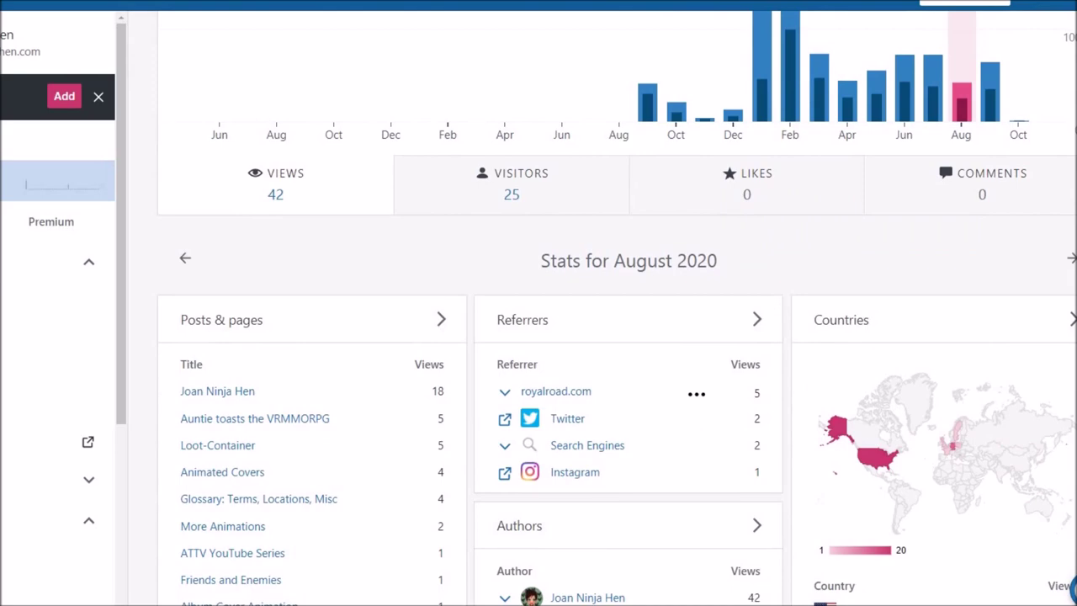
{"action": "scroll", "coordinate": [617, 308], "scroll_direction": "down", "scroll_amount": 6}
{"action": "scroll", "coordinate": [616, 308], "scroll_direction": "up", "scroll_amount": 6}
{"action": "left_click", "coordinate": [932, 101]}
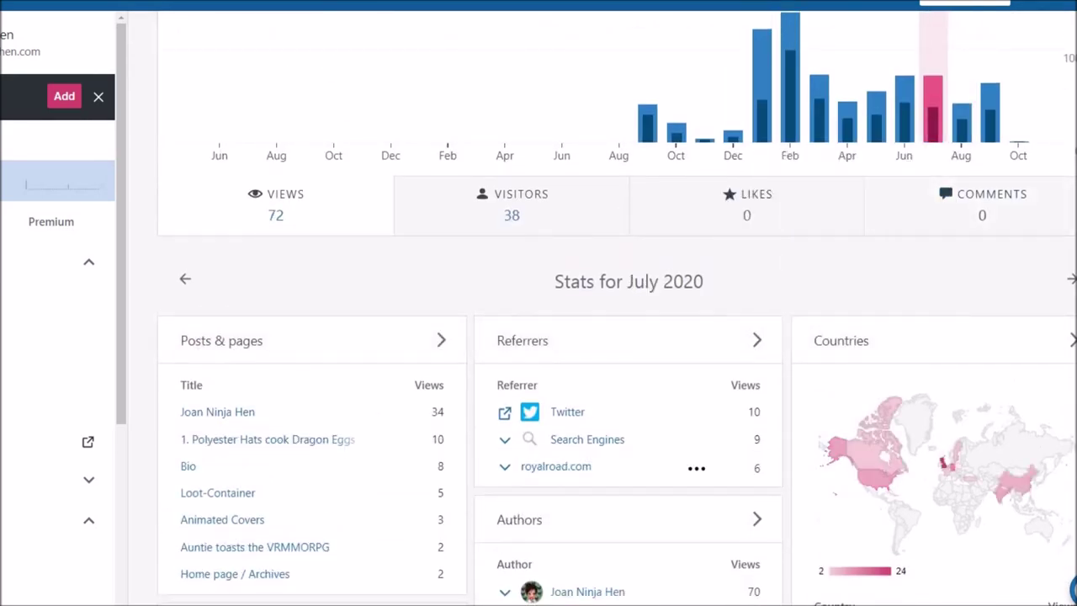
{"action": "scroll", "coordinate": [617, 308], "scroll_direction": "down", "scroll_amount": 5}
{"action": "scroll", "coordinate": [617, 308], "scroll_direction": "up", "scroll_amount": 1}
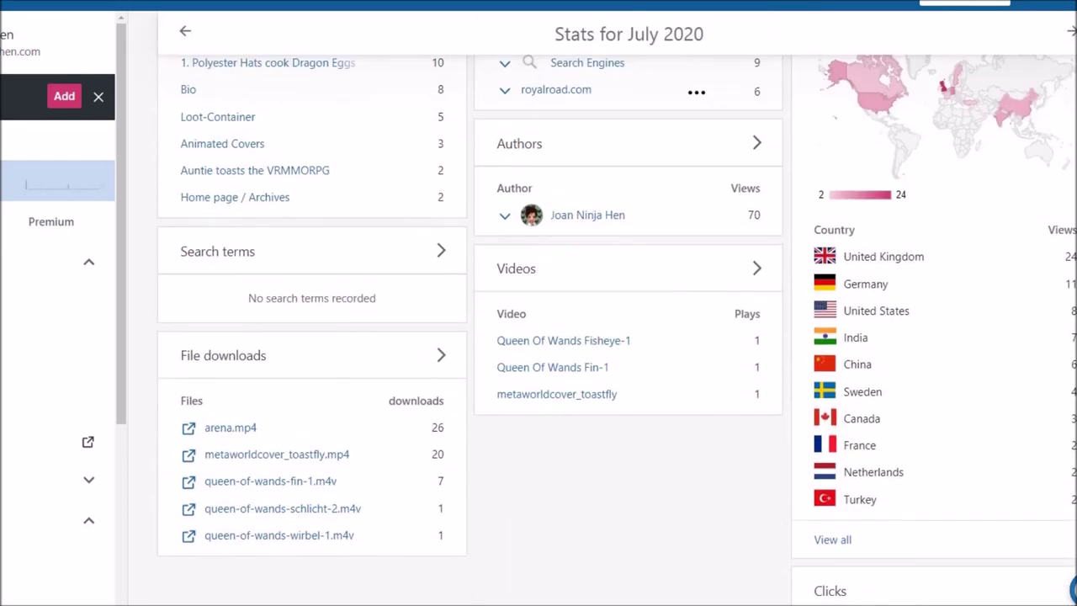
Return to the September 2020 homepage stats and examine file downloads, video plays, referrers and link clicks.
{"action": "scroll", "coordinate": [617, 308], "scroll_direction": "up", "scroll_amount": 1}
{"action": "left_click", "coordinate": [1071, 30]}
{"action": "left_click", "coordinate": [1070, 31]}
{"action": "scroll", "coordinate": [271, 497], "scroll_direction": "down", "scroll_amount": 4}
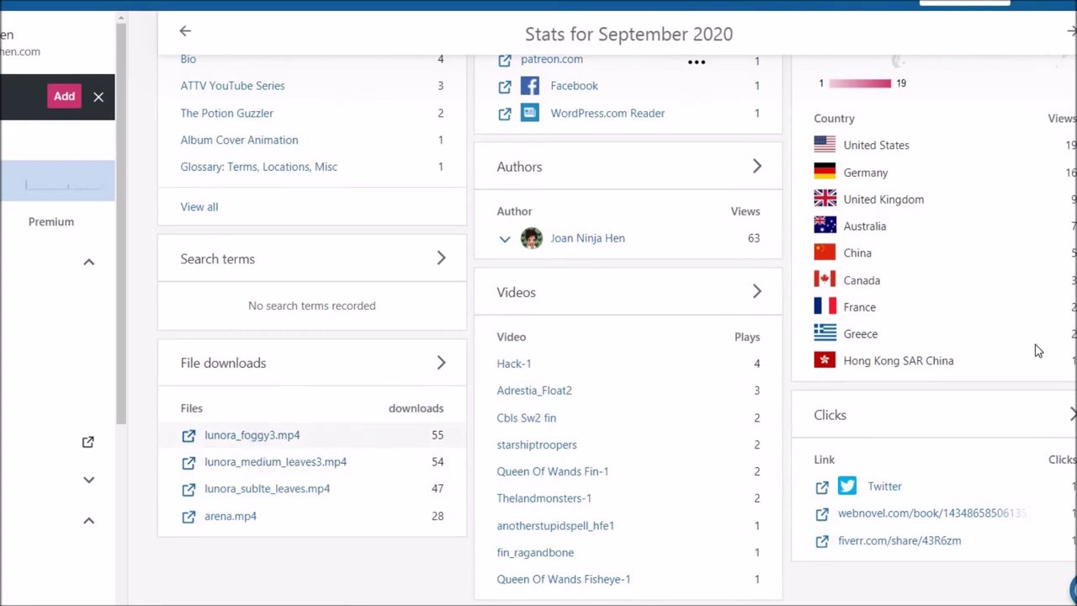
{"action": "scroll", "coordinate": [859, 336], "scroll_direction": "up", "scroll_amount": 3}
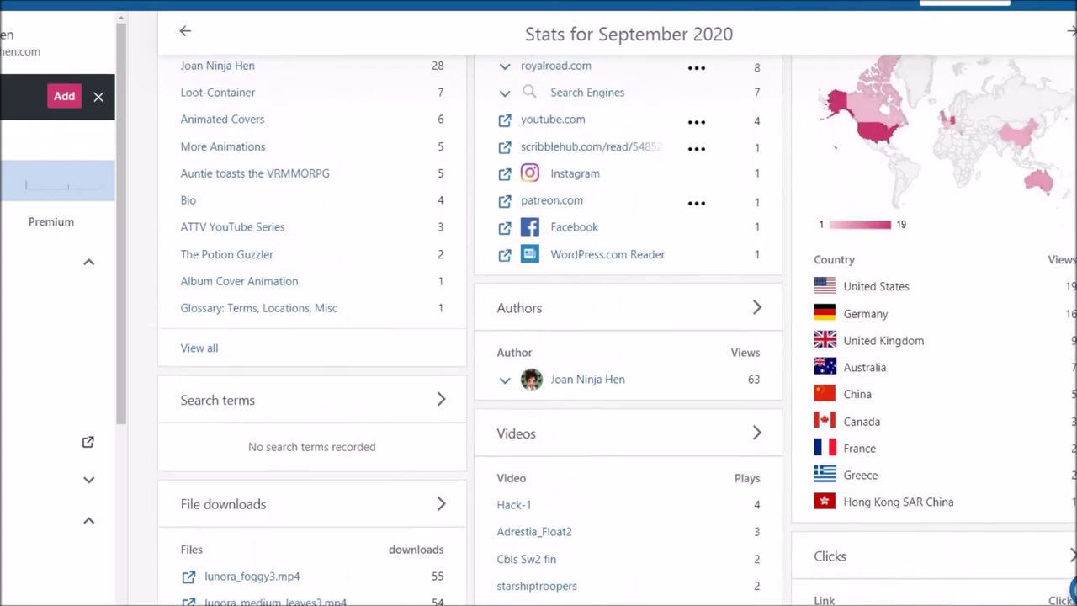
{"action": "scroll", "coordinate": [628, 337], "scroll_direction": "down", "scroll_amount": 4}
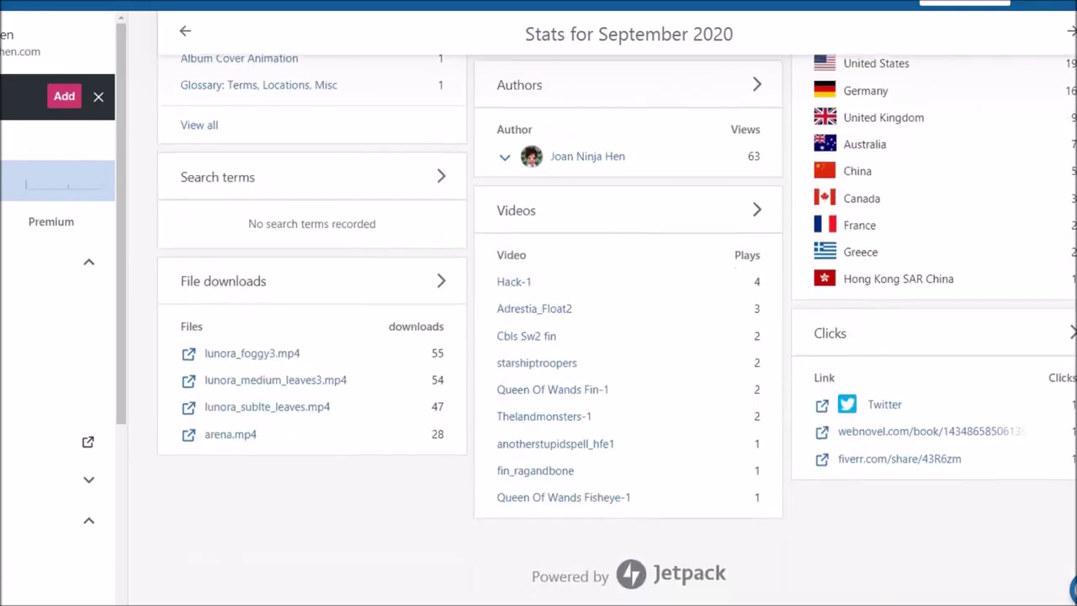
{"action": "scroll", "coordinate": [628, 337], "scroll_direction": "up", "scroll_amount": 8}
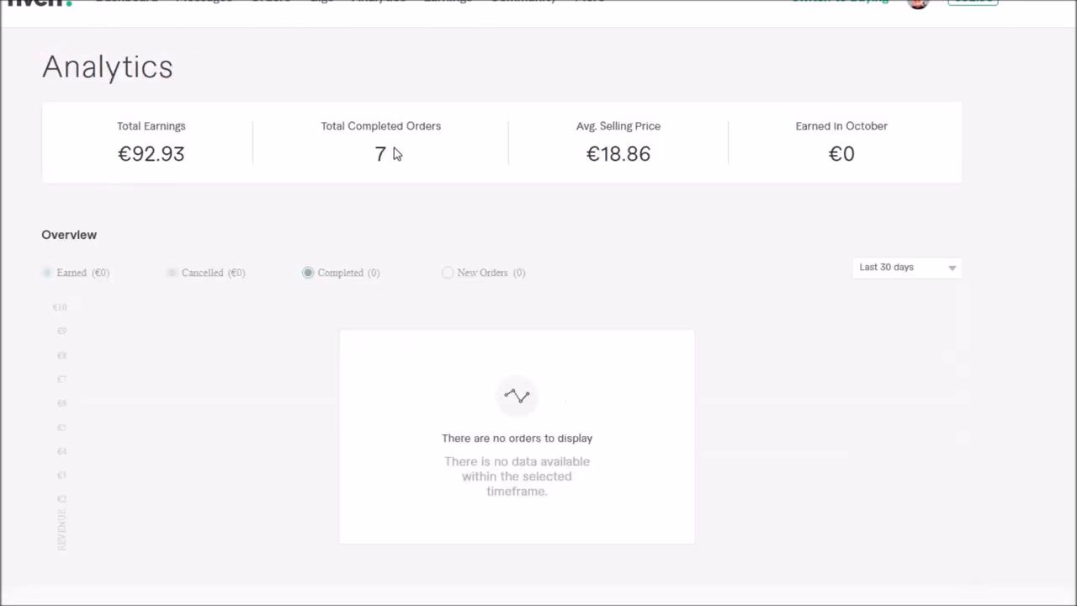
Switch to the Excel tracking spreadsheet and label the Fiver - Amount row in column A as Lifetime.
{"action": "key", "text": "alt+Tab"}
{"action": "left_click", "coordinate": [165, 559]}
{"action": "type", "text": "Life"}
{"action": "key", "text": "Return"}
{"action": "key", "text": "ctrl+End"}
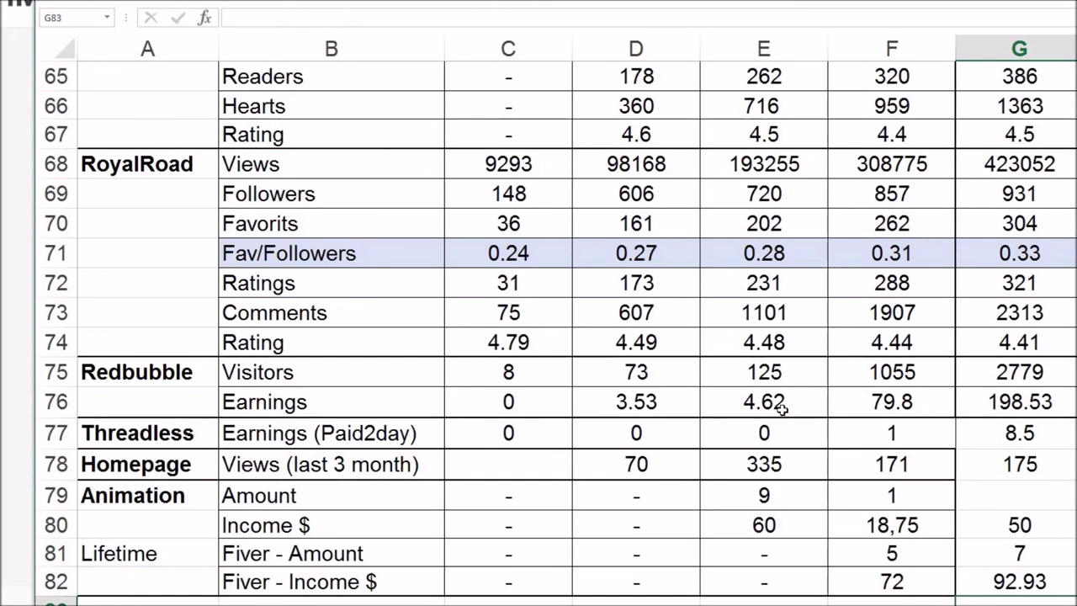
Compare the 01.07.20 and 01.10.20 Threadless, Homepage and Animation figures, and look back over the recorded values up to YouTube.
{"action": "left_click_drag", "start_coordinate": [854, 433], "coordinate": [858, 581]}
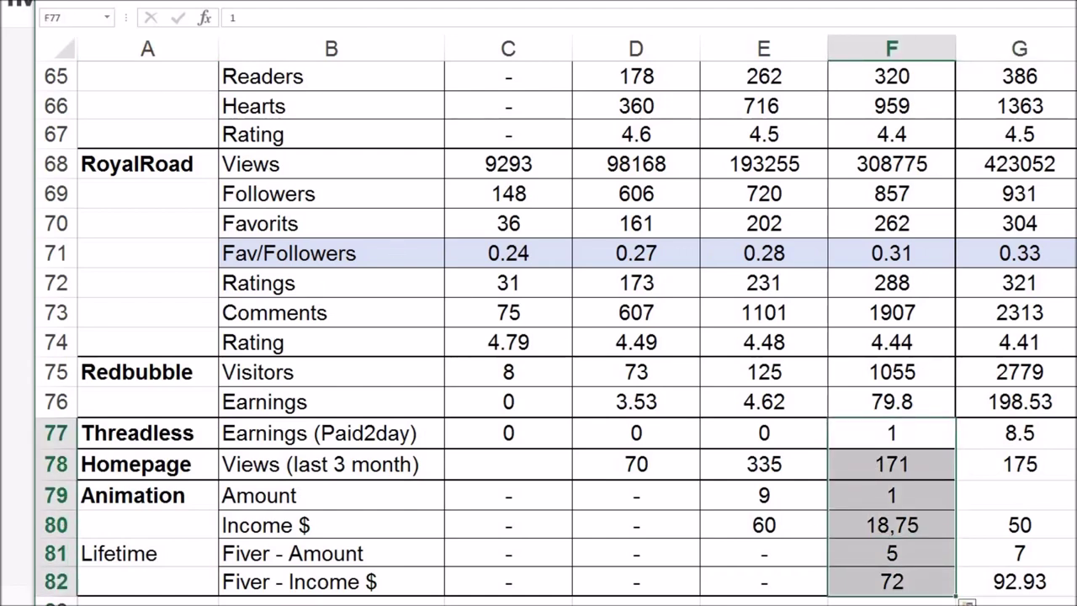
{"action": "key", "text": "ctrl+c"}
{"action": "left_click_drag", "start_coordinate": [1004, 437], "coordinate": [1002, 579]}
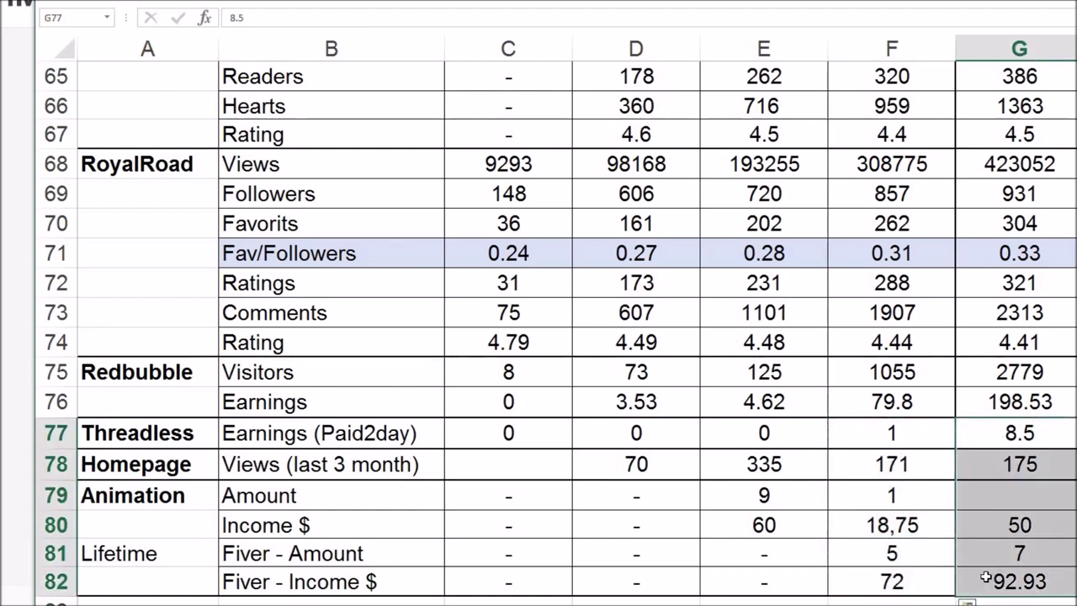
{"action": "key", "text": "Down"}
{"action": "key", "text": "Down"}
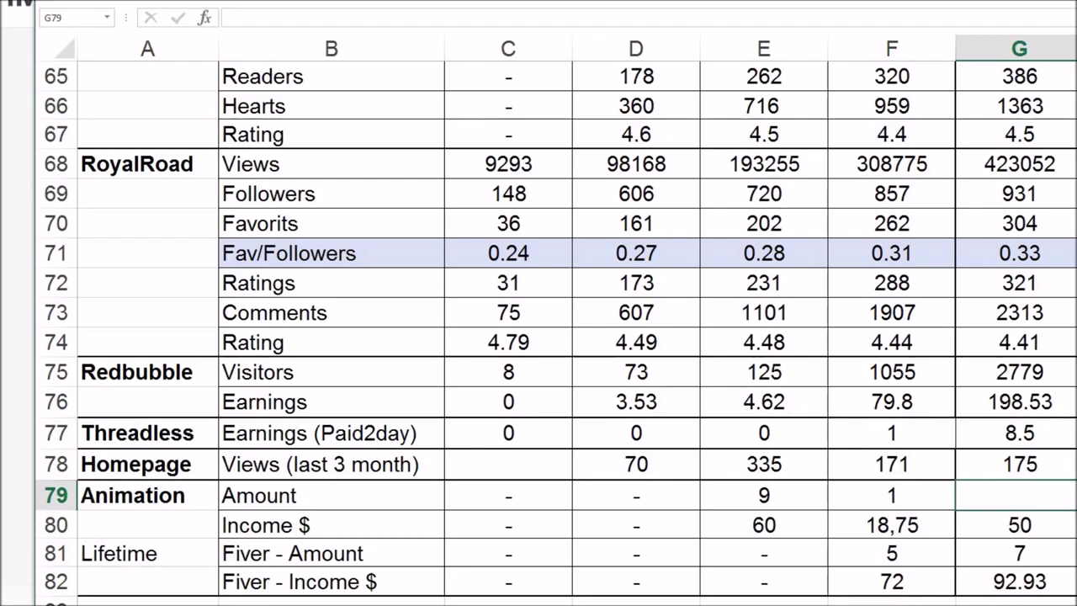
{"action": "scroll", "coordinate": [556, 333], "scroll_direction": "up", "scroll_amount": 7}
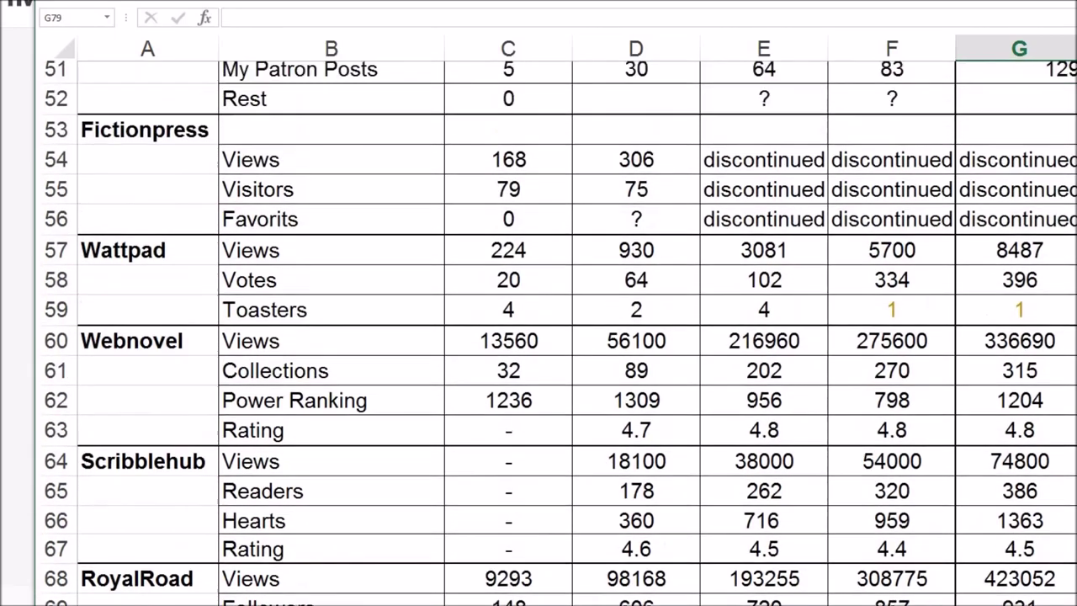
{"action": "scroll", "coordinate": [556, 333], "scroll_direction": "up", "scroll_amount": 4}
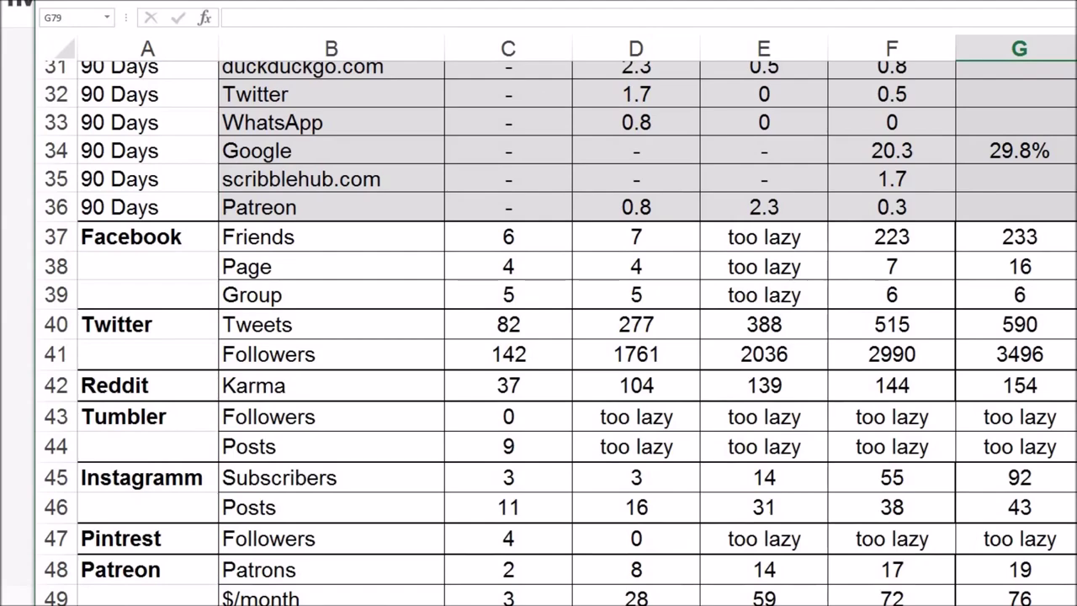
{"action": "scroll", "coordinate": [556, 334], "scroll_direction": "up", "scroll_amount": 10}
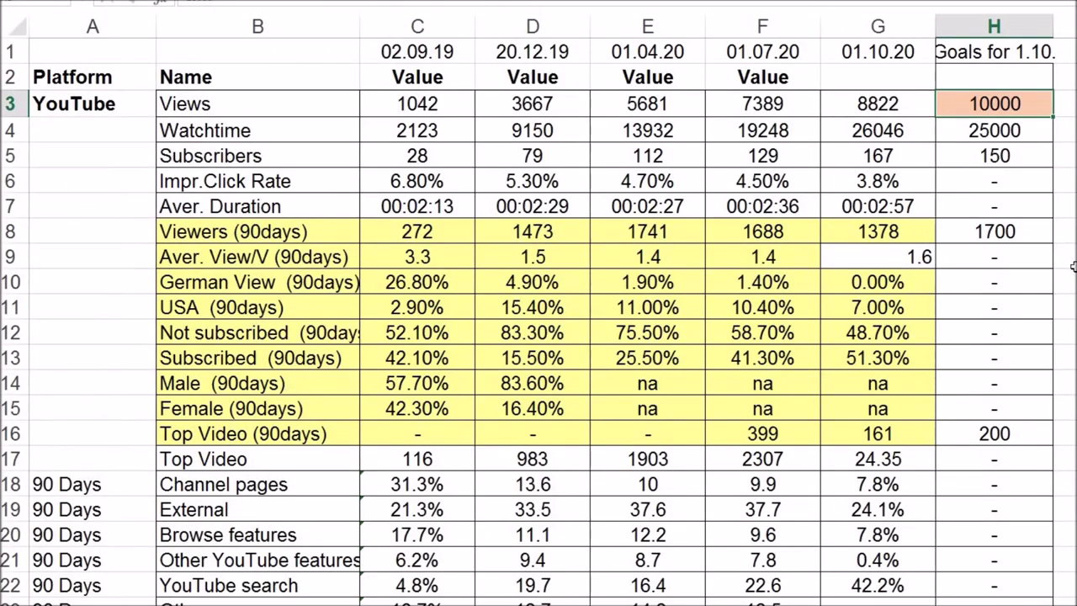
Fill the YouTube Watchtime and Subscribers goal cells in column H with light green.
{"action": "key", "text": "Return"}
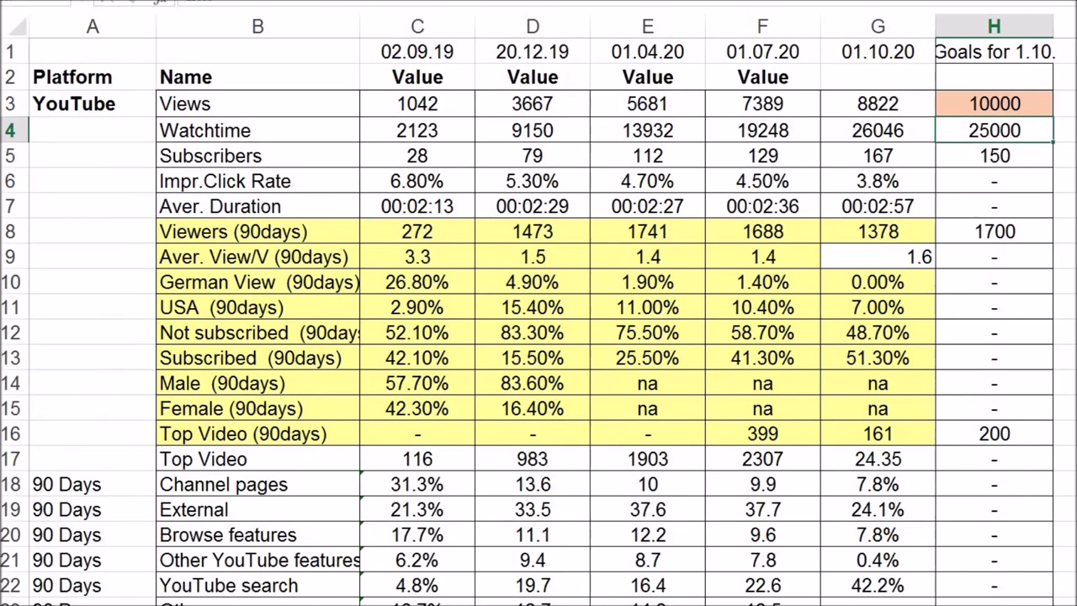
{"action": "left_click", "coordinate": [355, 12]}
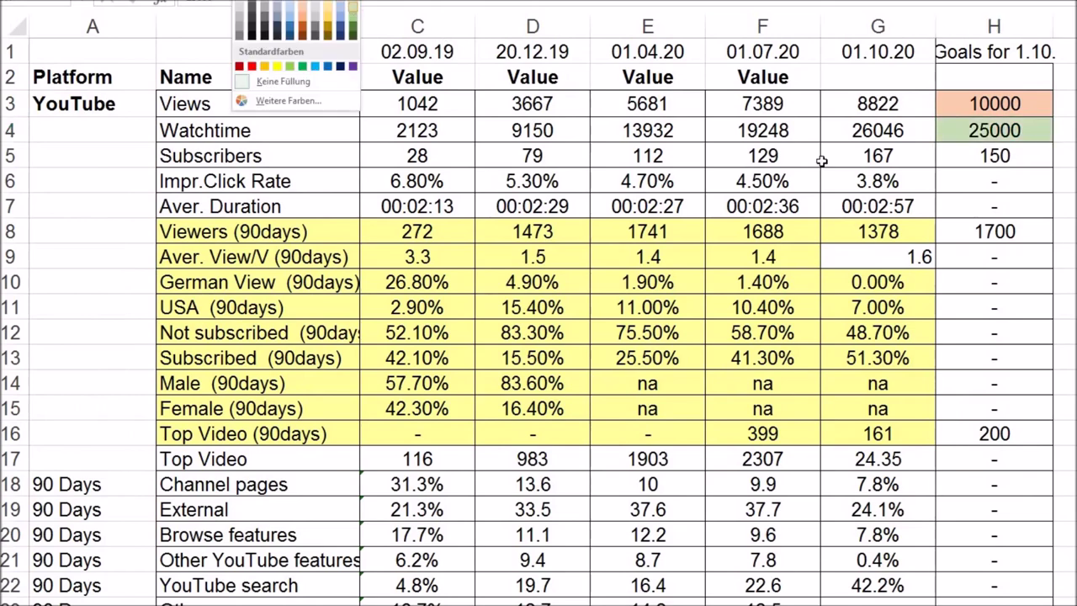
{"action": "left_click", "coordinate": [1014, 164]}
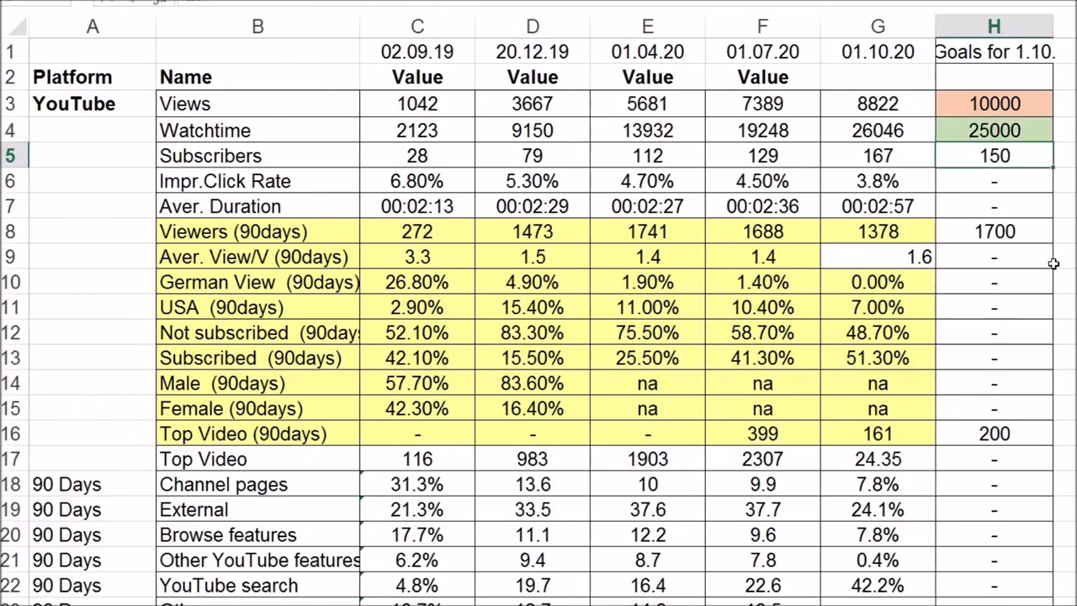
{"action": "key", "text": "Up"}
{"action": "key", "text": "Down"}
{"action": "key", "text": "F4"}
Fill the YouTube Viewers (90days) and Top Video (90days) goal cells with light orange.
{"action": "key", "text": "Down"}
{"action": "key", "text": "Down"}
{"action": "key", "text": "Down"}
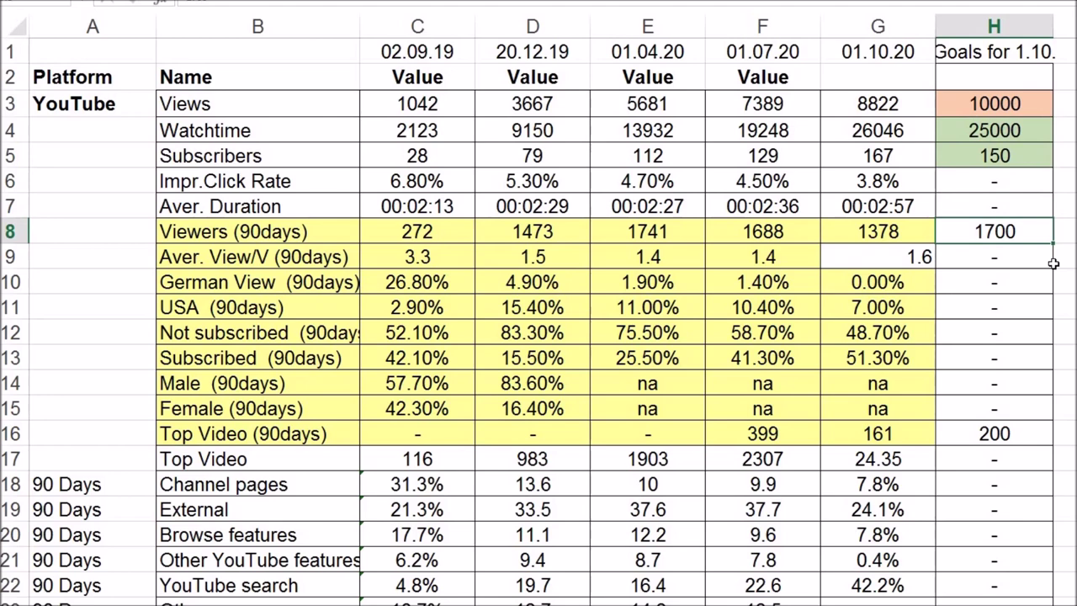
{"action": "left_click", "coordinate": [326, 21]}
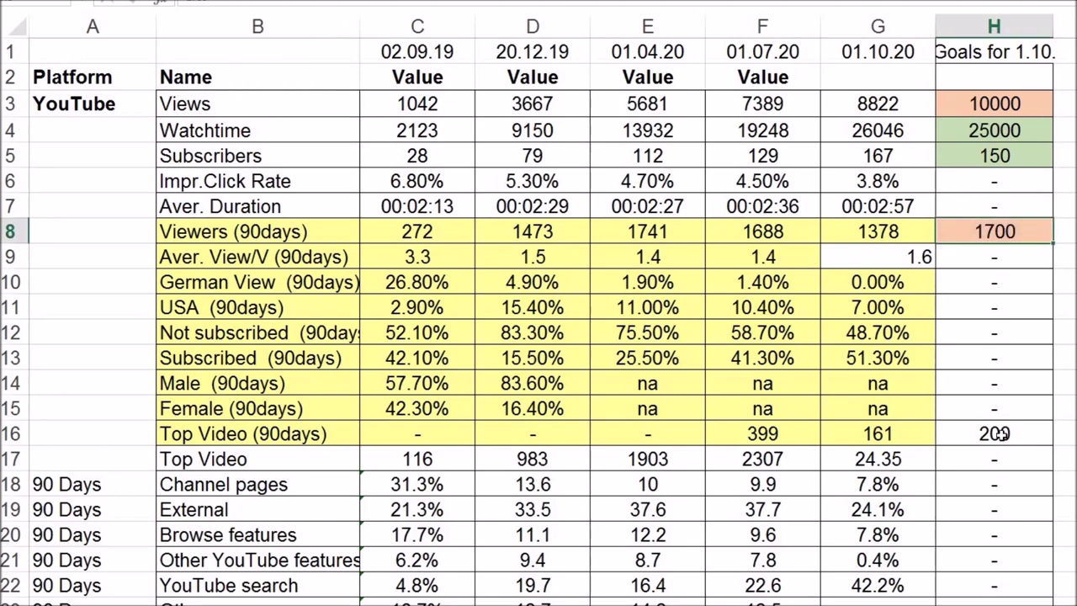
{"action": "left_click", "coordinate": [998, 434]}
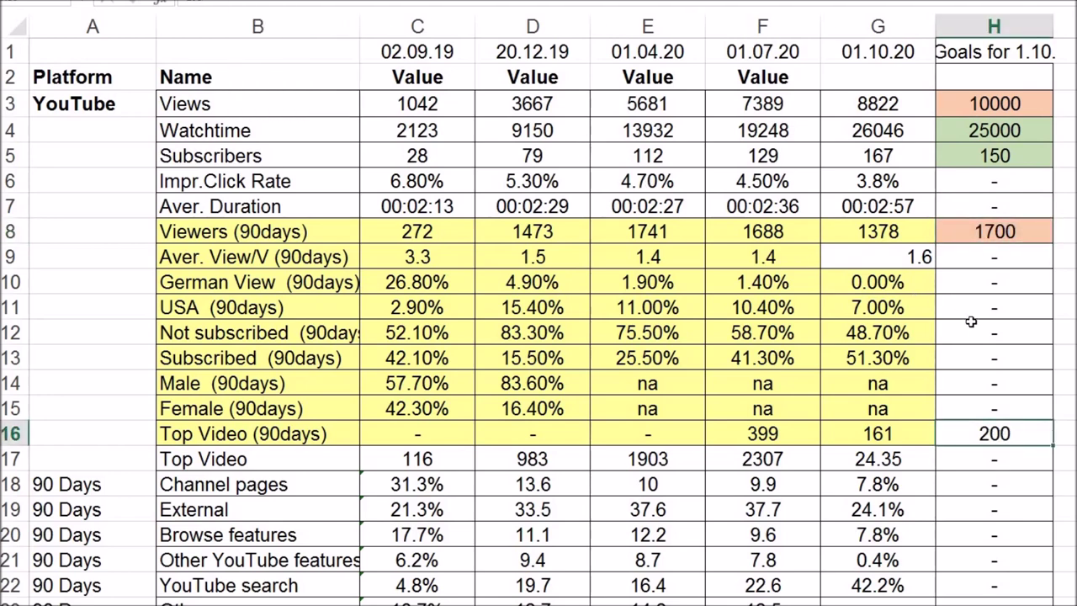
{"action": "key", "text": "F4"}
Colour the Facebook goals in column H: Friends and Group light orange, Page light green.
{"action": "scroll", "coordinate": [538, 337], "scroll_direction": "down", "scroll_amount": 9}
{"action": "left_click", "coordinate": [993, 280]}
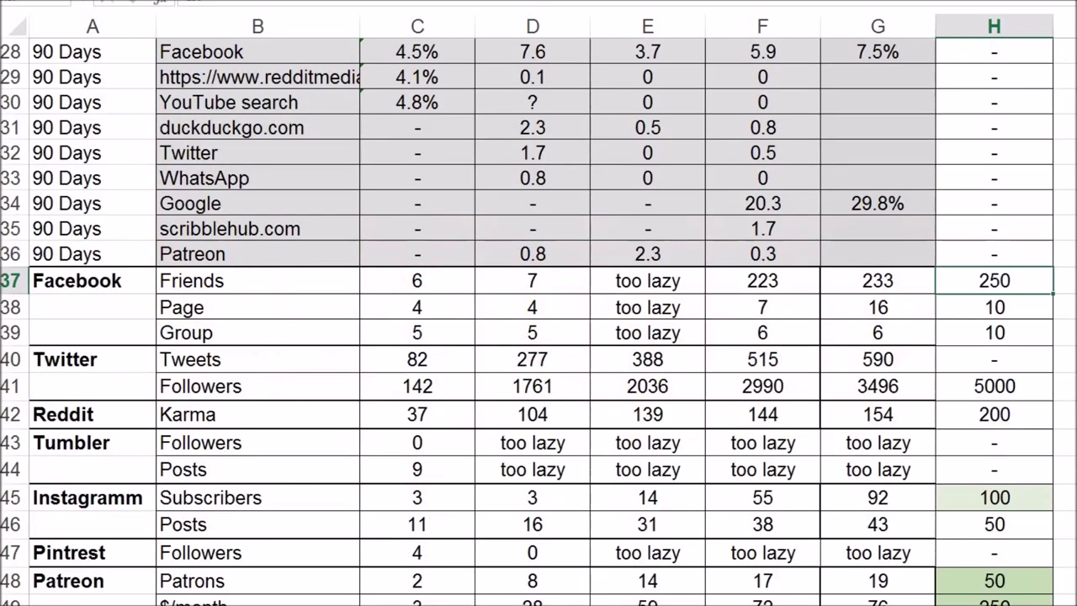
{"action": "key", "text": "F4"}
{"action": "left_click", "coordinate": [993, 307]}
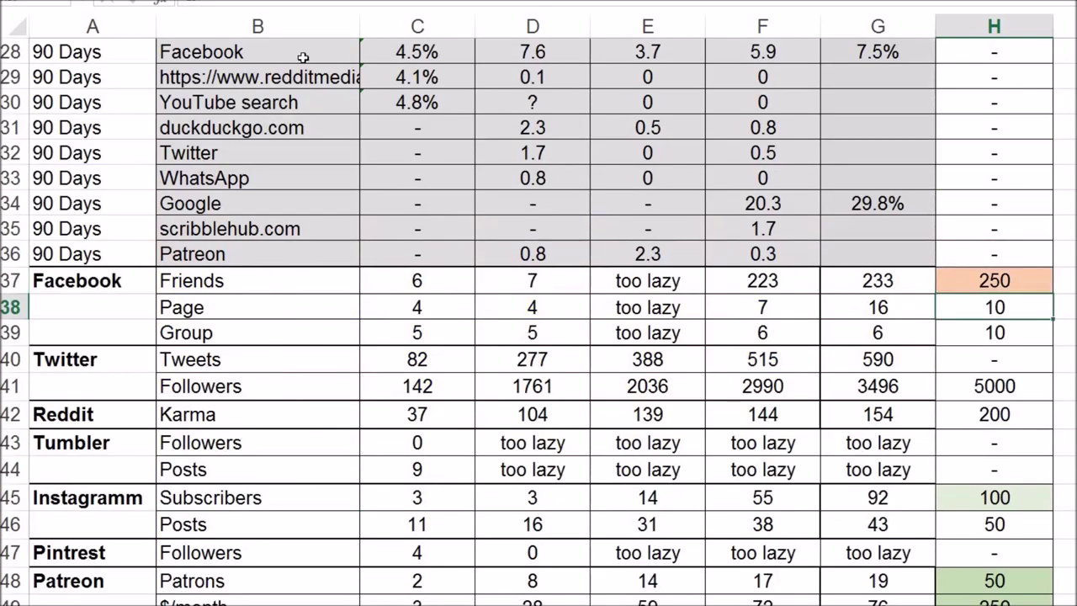
{"action": "left_click", "coordinate": [253, 1]}
{"action": "left_click", "coordinate": [353, 3]}
{"action": "key", "text": "Return"}
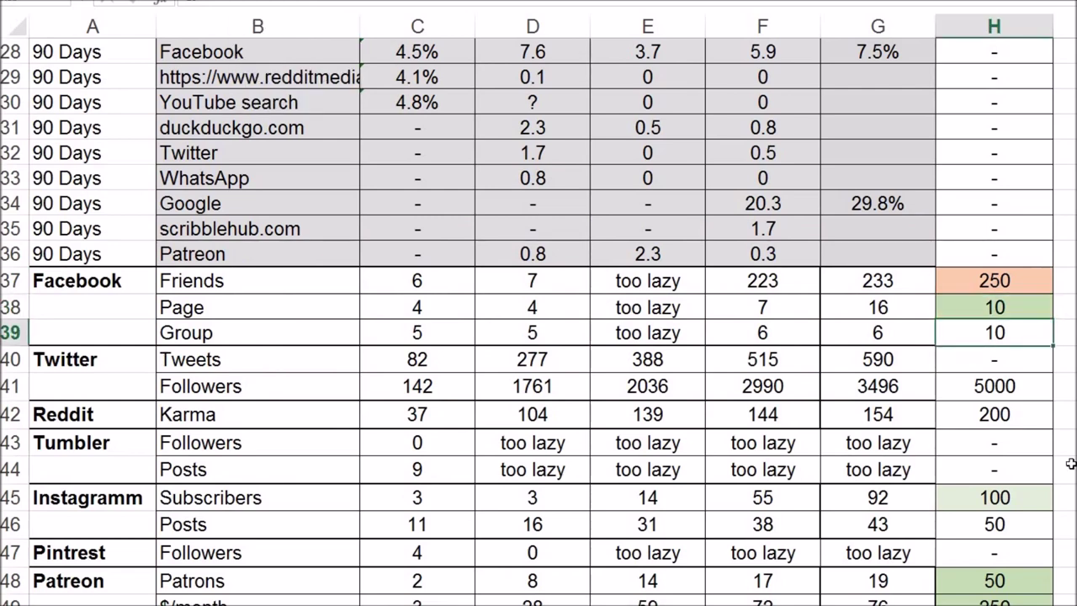
{"action": "left_click", "coordinate": [252, 2]}
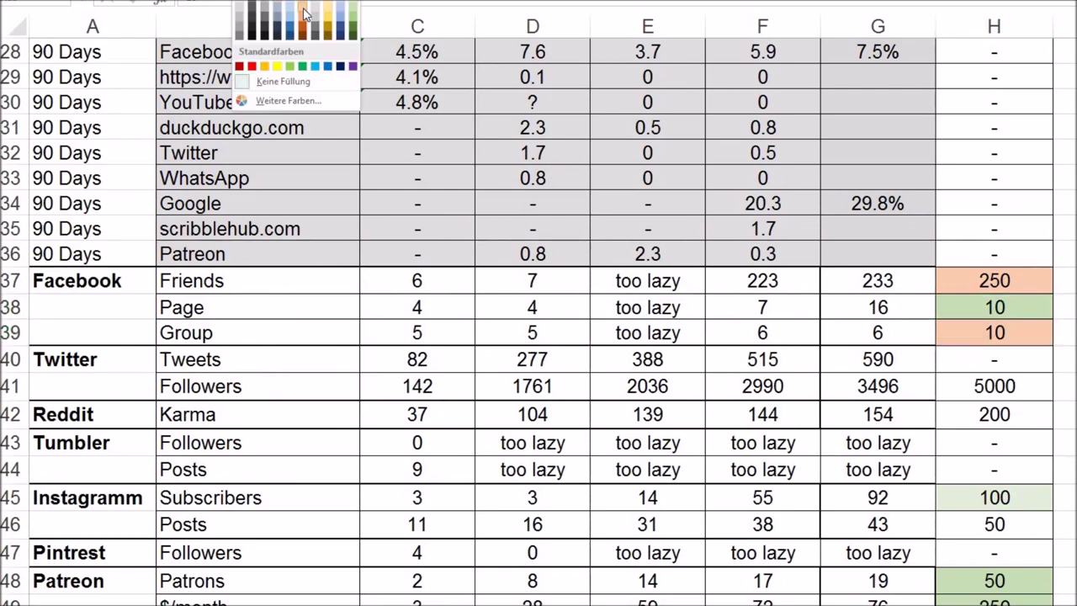
{"action": "left_click", "coordinate": [303, 5]}
Fill the Twitter Followers and Reddit Karma goal cells with light orange.
{"action": "key", "text": "Return"}
{"action": "key", "text": "Return"}
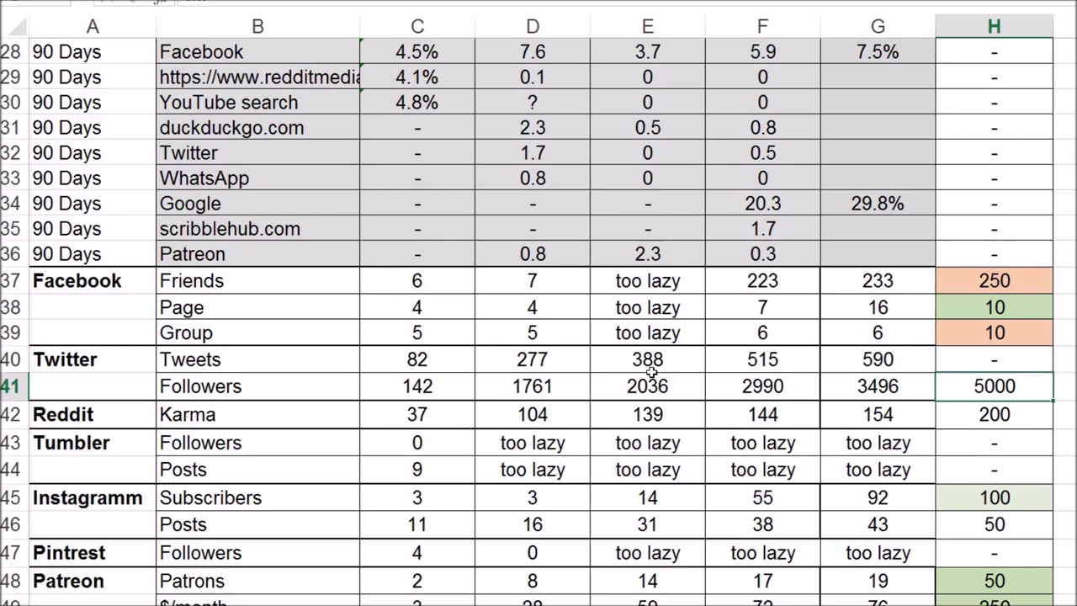
{"action": "left_click", "coordinate": [253, 1]}
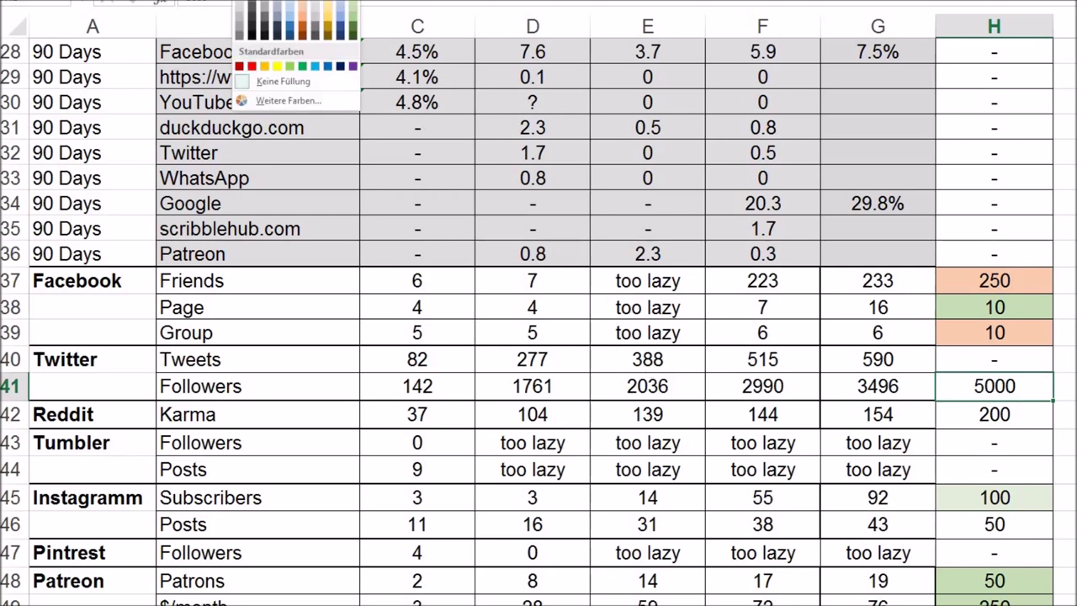
{"action": "left_click", "coordinate": [302, 5]}
{"action": "key", "text": "Return"}
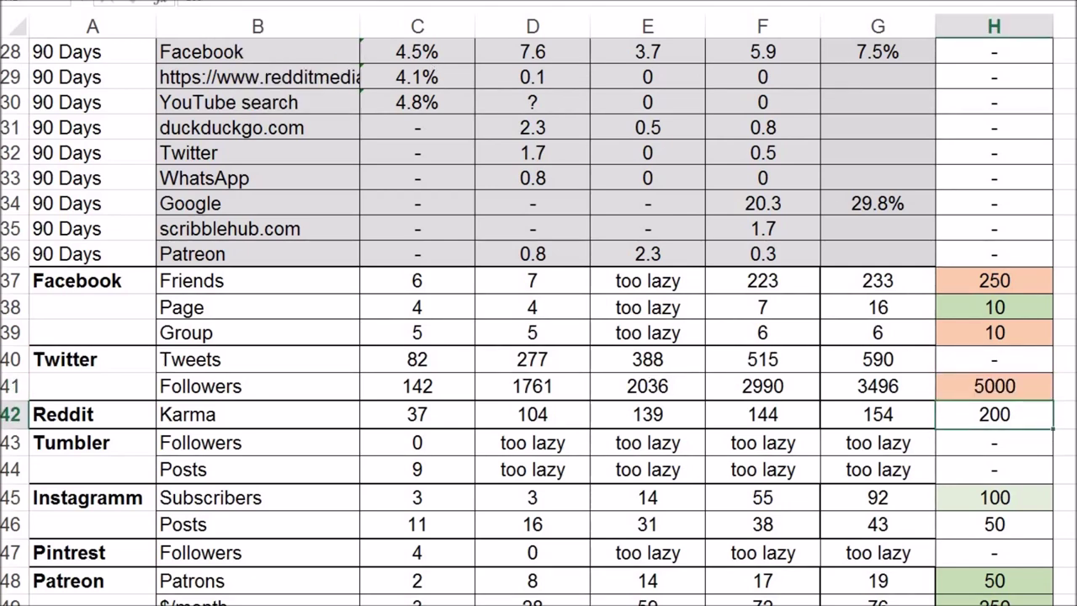
{"action": "key", "text": "F4"}
Make the Instagramm Subscribers goal in column H bold.
{"action": "key", "text": "Down"}
{"action": "key", "text": "Down"}
{"action": "key", "text": "Down"}
{"action": "key", "text": "Down"}
{"action": "key", "text": "Down"}
{"action": "key", "text": "Down"}
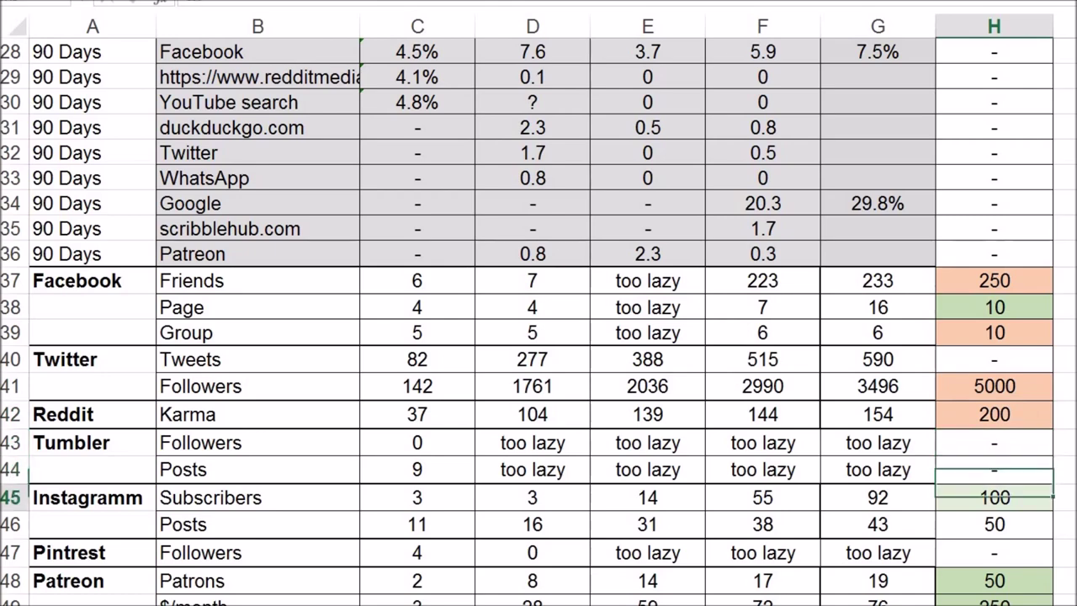
{"action": "key", "text": "Down"}
{"action": "key", "text": "Down"}
{"action": "key", "text": "Down"}
{"action": "key", "text": "Down"}
{"action": "key", "text": "Down"}
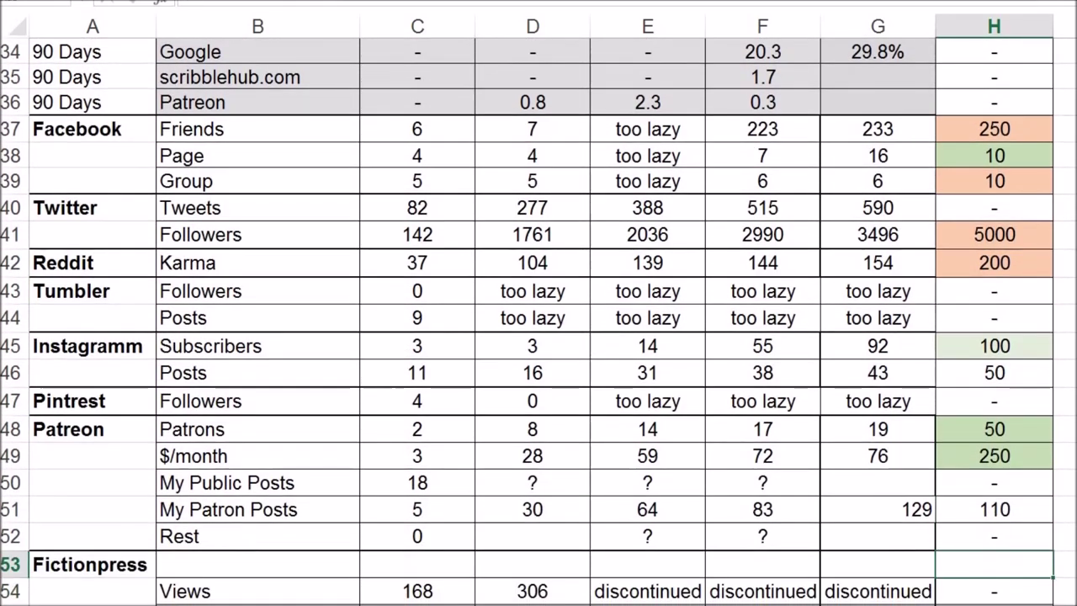
{"action": "key", "text": "Up"}
{"action": "key", "text": "Up"}
{"action": "key", "text": "Up"}
{"action": "key", "text": "Up"}
{"action": "key", "text": "Up"}
{"action": "key", "text": "Up"}
{"action": "key", "text": "Up"}
{"action": "key", "text": "Up"}
{"action": "key", "text": "Up"}
{"action": "left_click", "coordinate": [994, 346]}
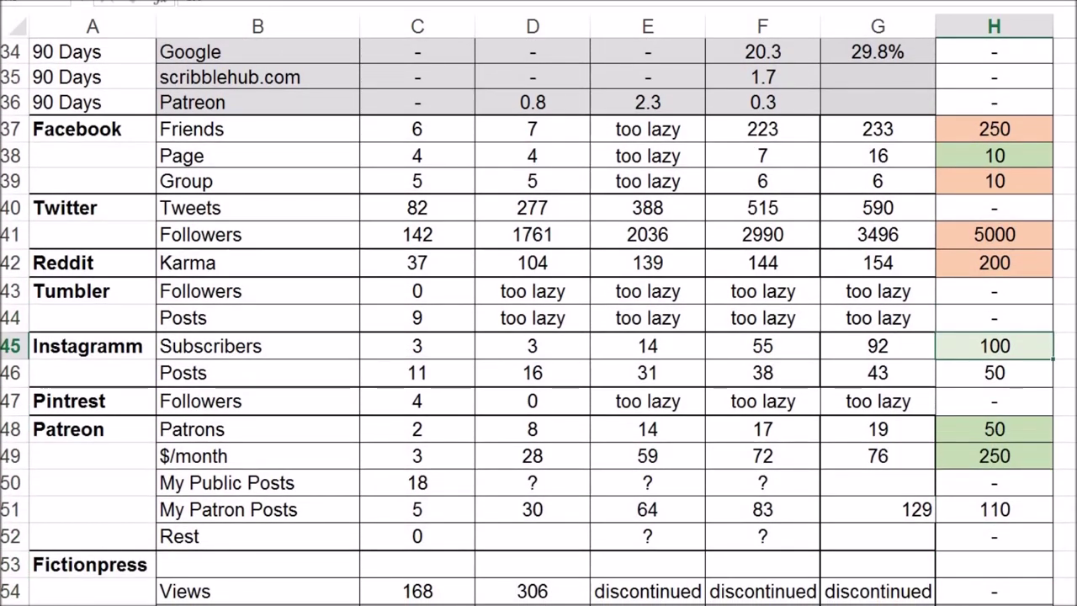
{"action": "key", "text": "ctrl+b"}
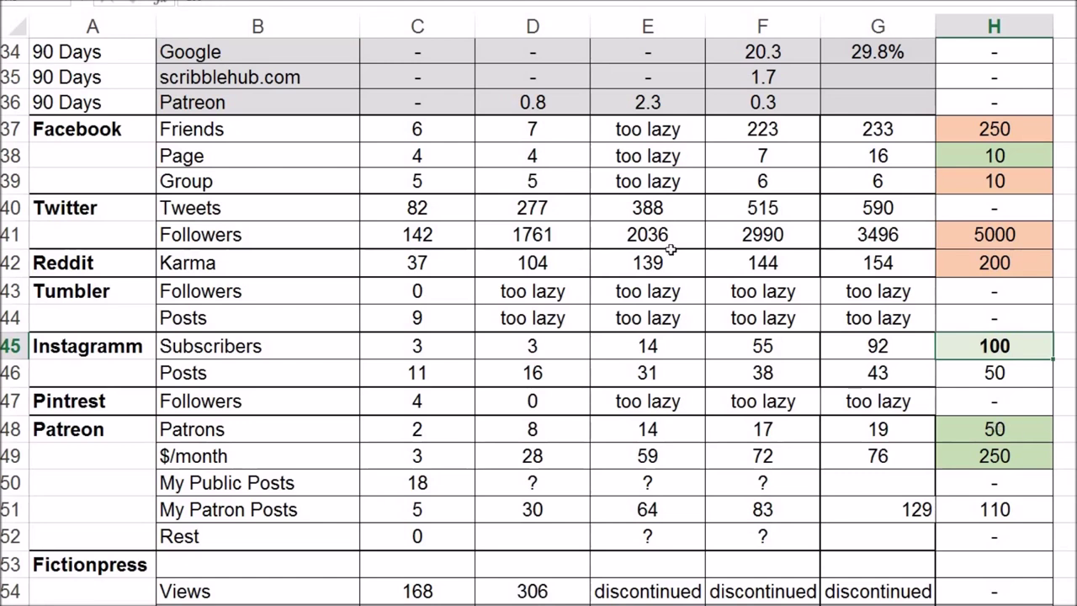
Make the Patreon goals in column H for Patrons, $/month and My Patron Posts bold.
{"action": "key", "text": "Down"}
{"action": "key", "text": "Down"}
{"action": "key", "text": "Down"}
{"action": "key", "text": "ctrl+b"}
{"action": "key", "text": "Down"}
{"action": "left_click", "coordinate": [993, 509], "text": "ctrl"}
{"action": "key", "text": "ctrl+b"}
{"action": "key", "text": "Up"}
{"action": "key", "text": "Up"}
{"action": "key", "text": "Up"}
{"action": "key", "text": "Up"}
{"action": "key", "text": "Up"}
{"action": "key", "text": "Up"}
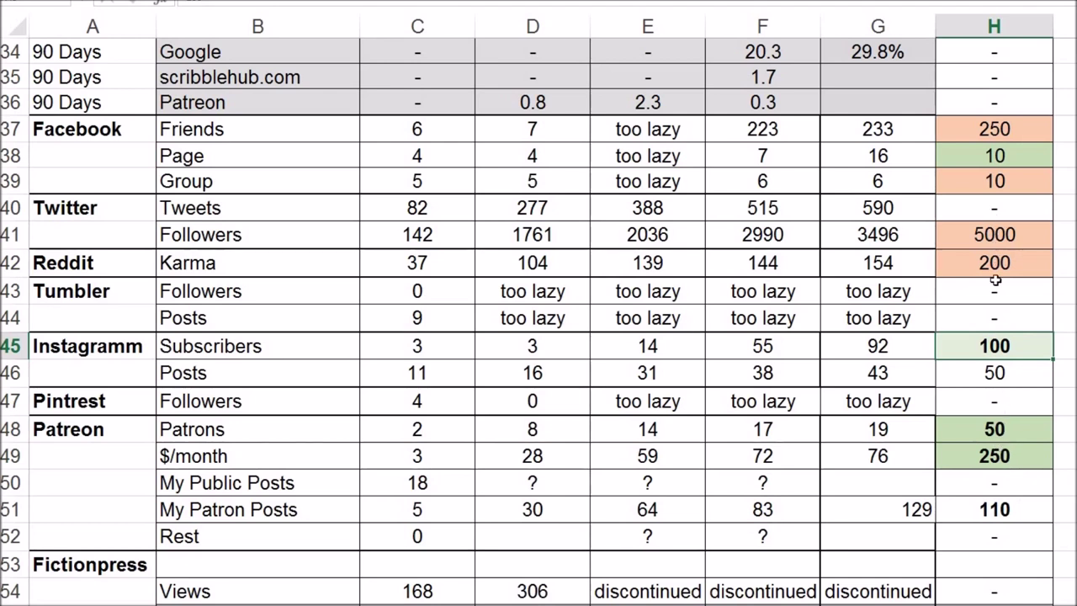
Fill the Instagramm Subscribers and Posts goal cells in column H with light gold.
{"action": "key", "text": "Down"}
{"action": "key", "text": "Down"}
{"action": "left_click", "coordinate": [1004, 352]}
{"action": "left_click", "coordinate": [319, 2]}
{"action": "left_click", "coordinate": [329, 10]}
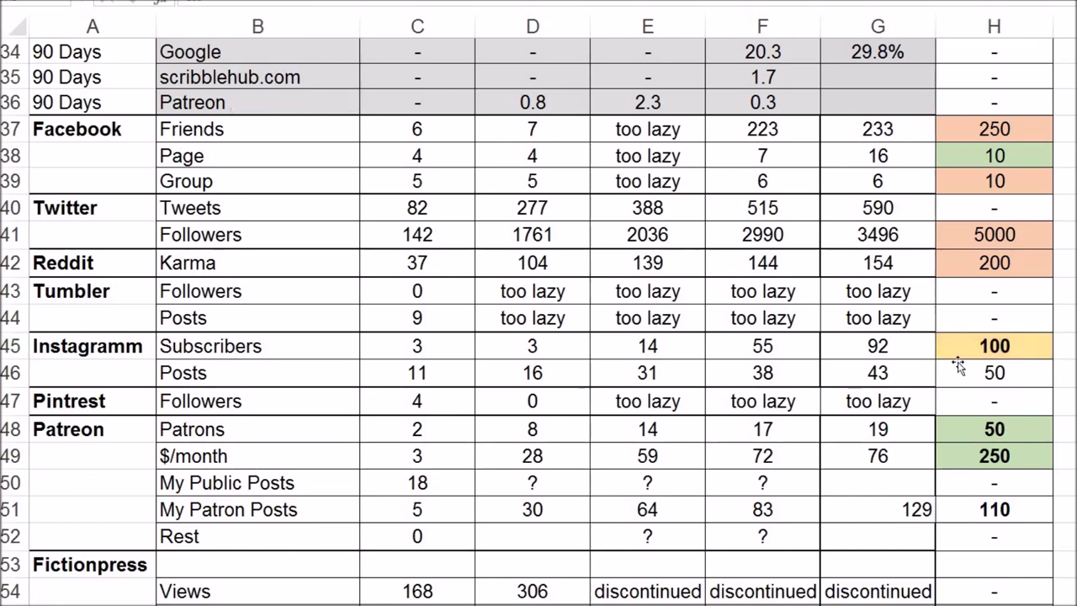
{"action": "left_click", "coordinate": [958, 363]}
{"action": "key", "text": "F4"}
Fill the Patreon Patrons and $/month goal cells with light orange.
{"action": "key", "text": "Down"}
{"action": "key", "text": "Down"}
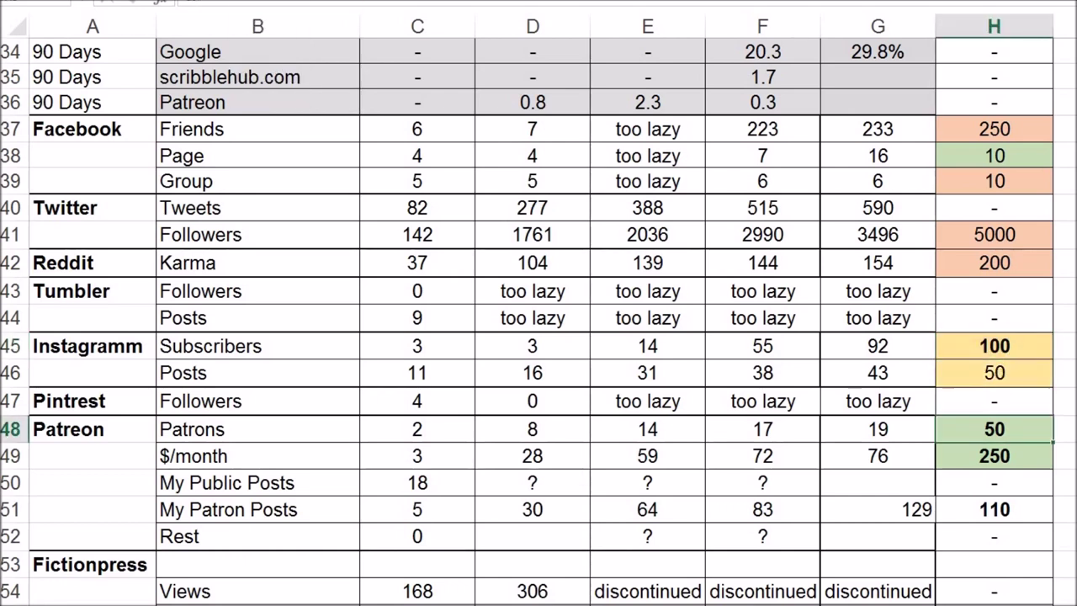
{"action": "left_click", "coordinate": [319, 2]}
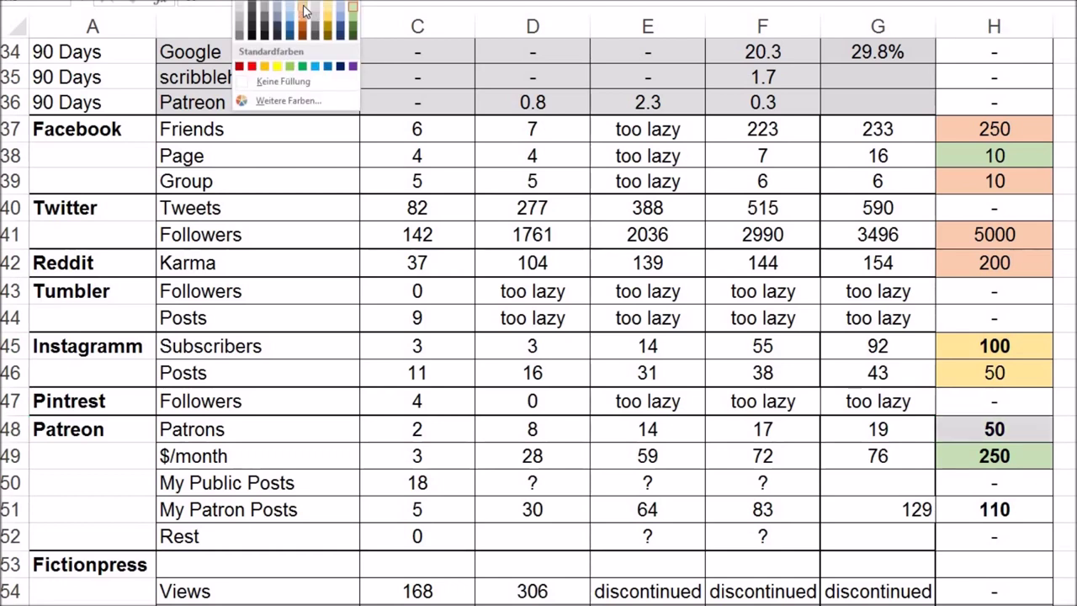
{"action": "left_click", "coordinate": [302, 4]}
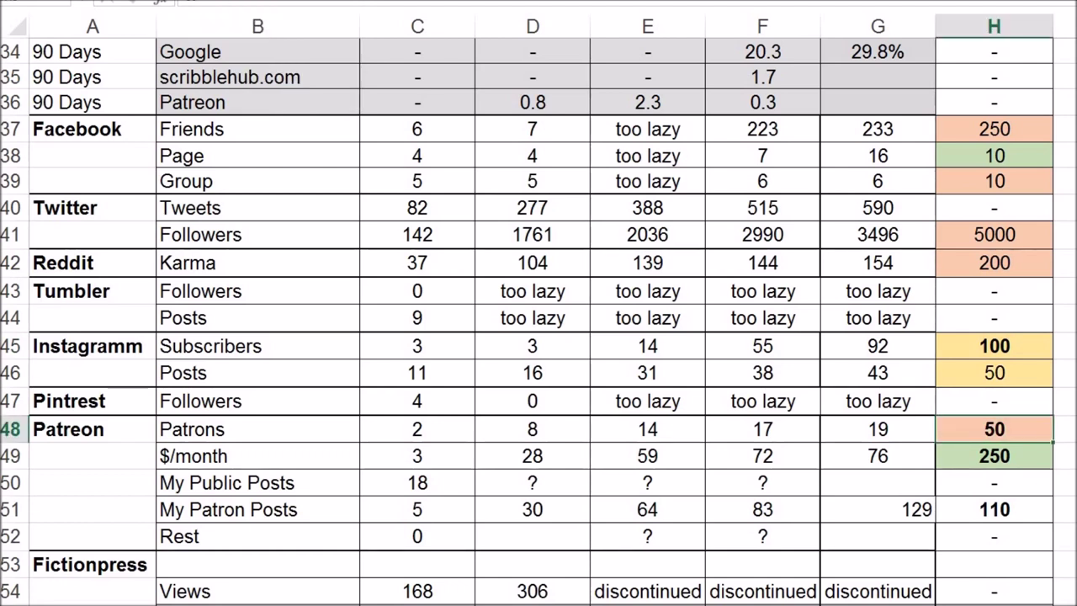
{"action": "left_click", "coordinate": [993, 455]}
{"action": "key", "text": "F4"}
Fill the Patreon My Patron Posts and Wattpad Toasters goal cells with light green.
{"action": "left_click", "coordinate": [993, 509]}
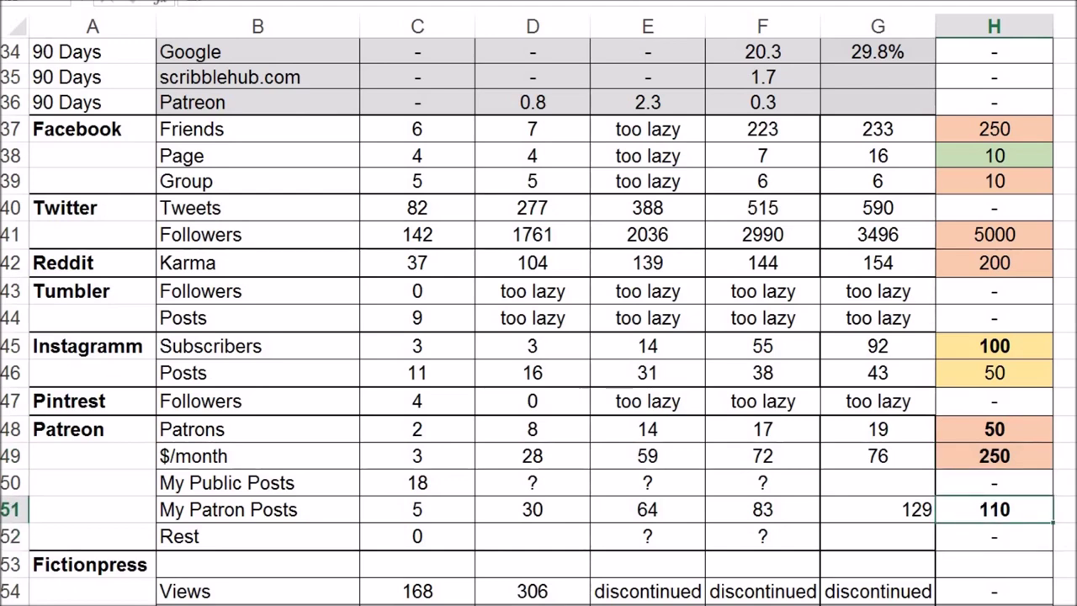
{"action": "left_click", "coordinate": [323, 5]}
{"action": "left_click", "coordinate": [286, 43]}
{"action": "scroll", "coordinate": [539, 303], "scroll_direction": "down", "scroll_amount": 6}
{"action": "left_click", "coordinate": [762, 268]}
{"action": "key", "text": "Right"}
{"action": "key", "text": "Right"}
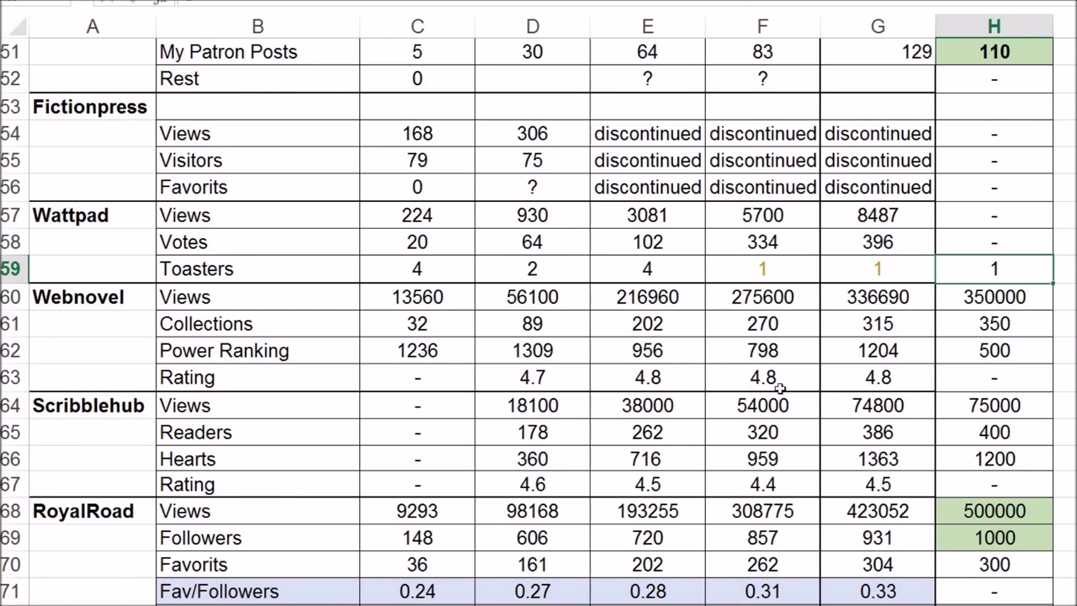
{"action": "key", "text": "F4"}
Colour the Webnovel goals in column H: Views light gold, Collections and Power Ranking light orange.
{"action": "key", "text": "Down"}
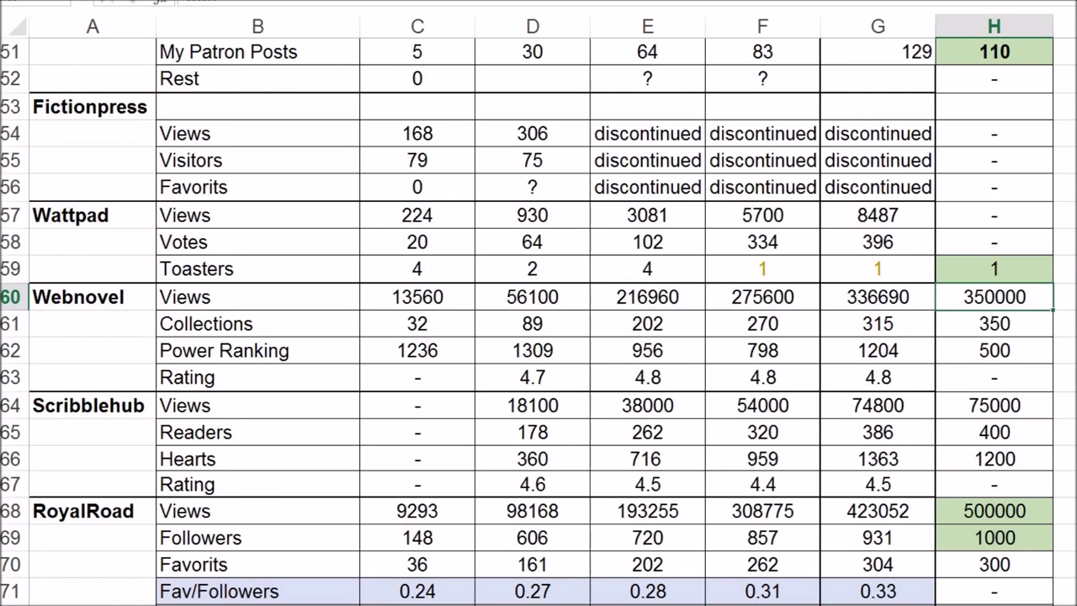
{"action": "left_click", "coordinate": [244, 0]}
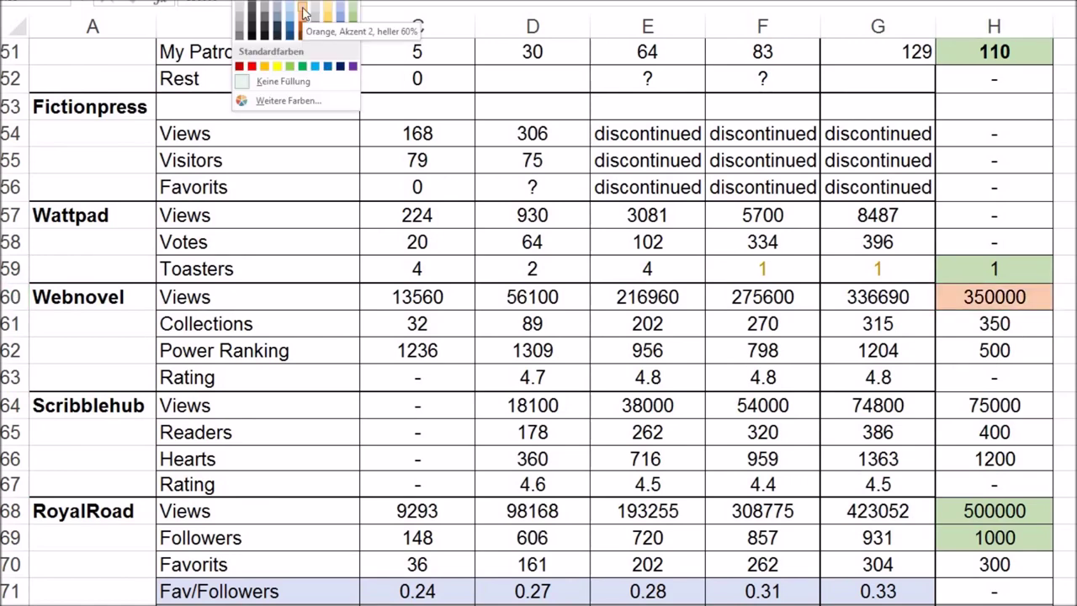
{"action": "left_click", "coordinate": [306, 14]}
{"action": "key", "text": "Down"}
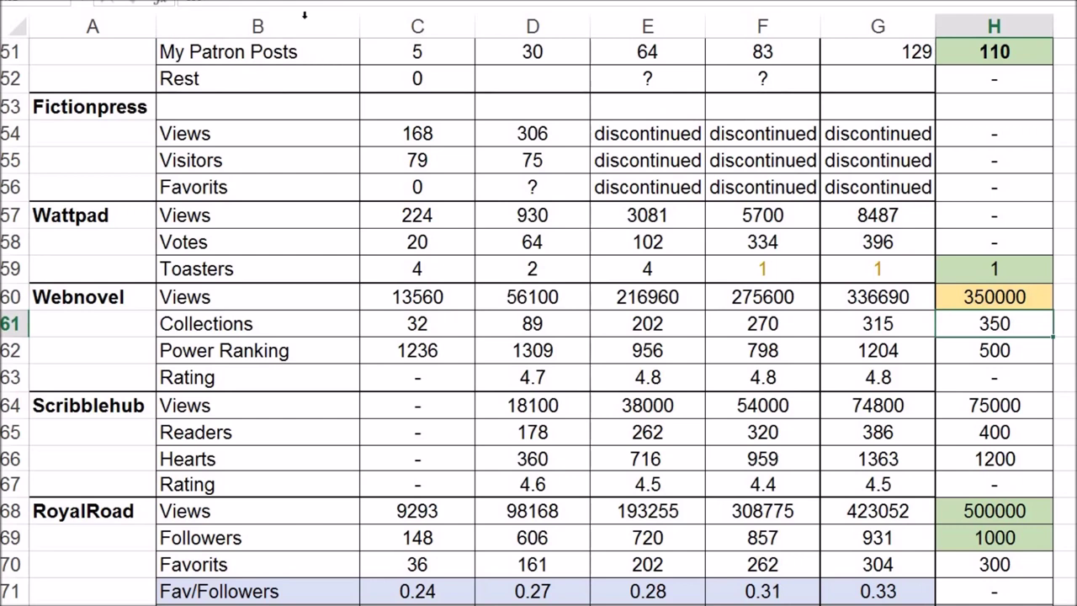
{"action": "left_click", "coordinate": [244, 1]}
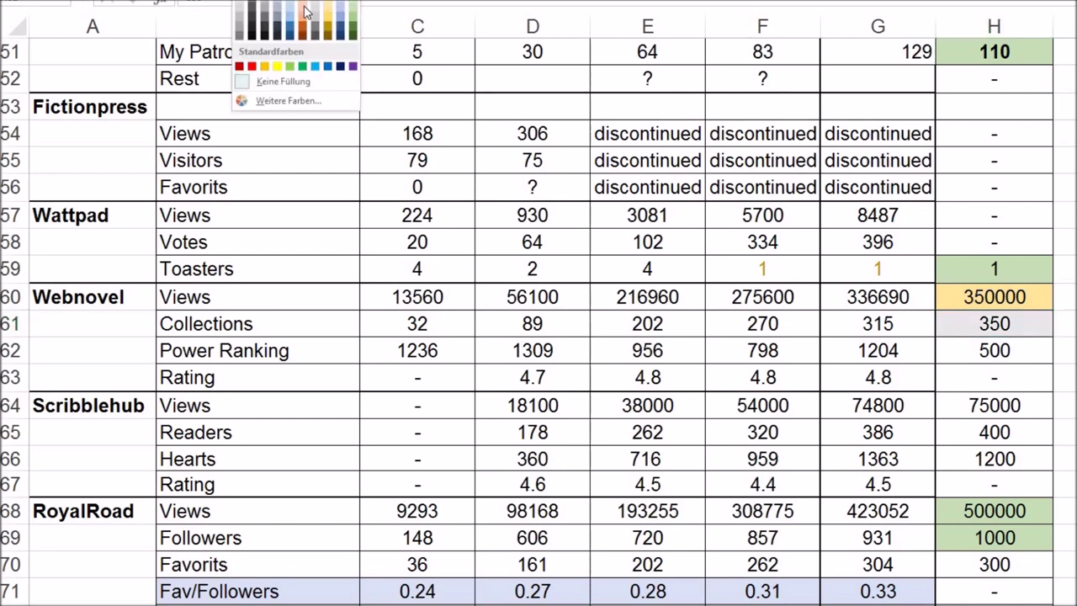
{"action": "left_click", "coordinate": [306, 14]}
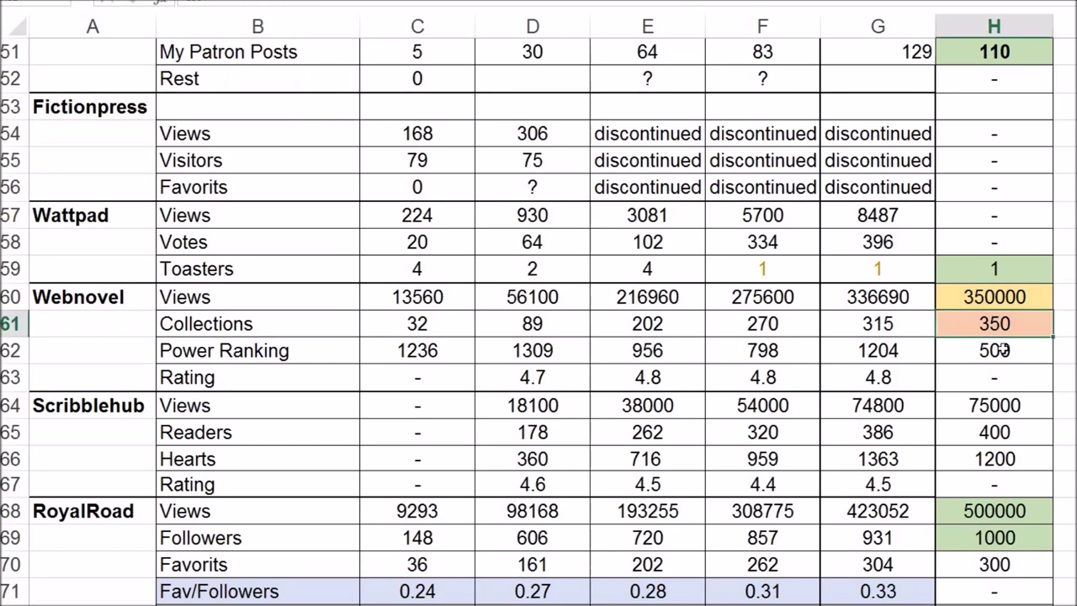
{"action": "key", "text": "Down"}
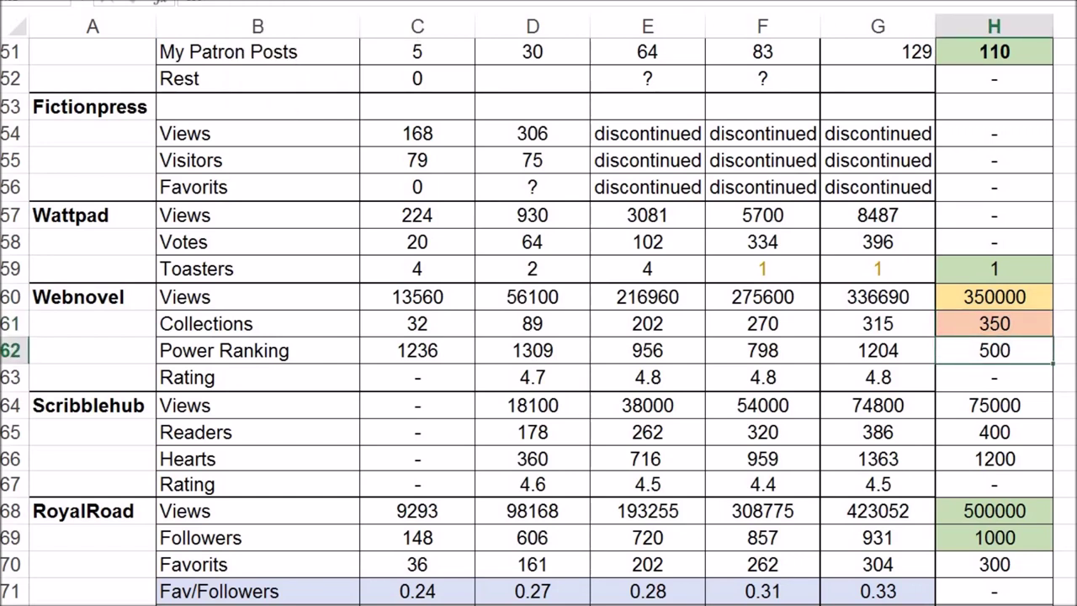
{"action": "key", "text": "F4"}
Fill the Scribblehub Views goal cell in column H with light green.
{"action": "key", "text": "Down"}
{"action": "key", "text": "Down"}
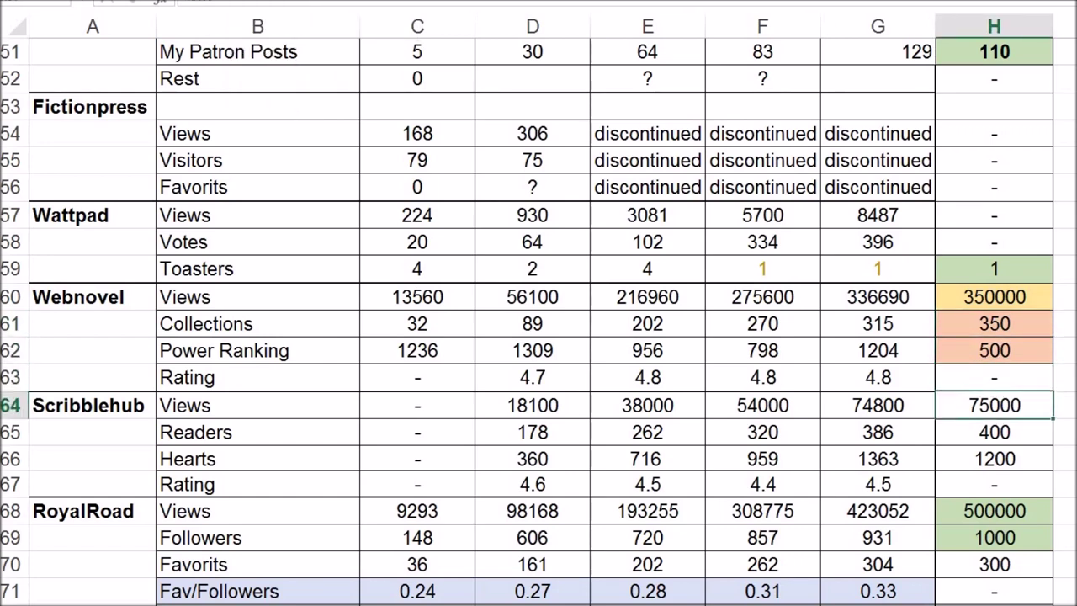
{"action": "key", "text": "alt+r"}
{"action": "key", "text": "h"}
{"action": "key", "text": "Right"}
{"action": "key", "text": "Right"}
{"action": "key", "text": "Return"}
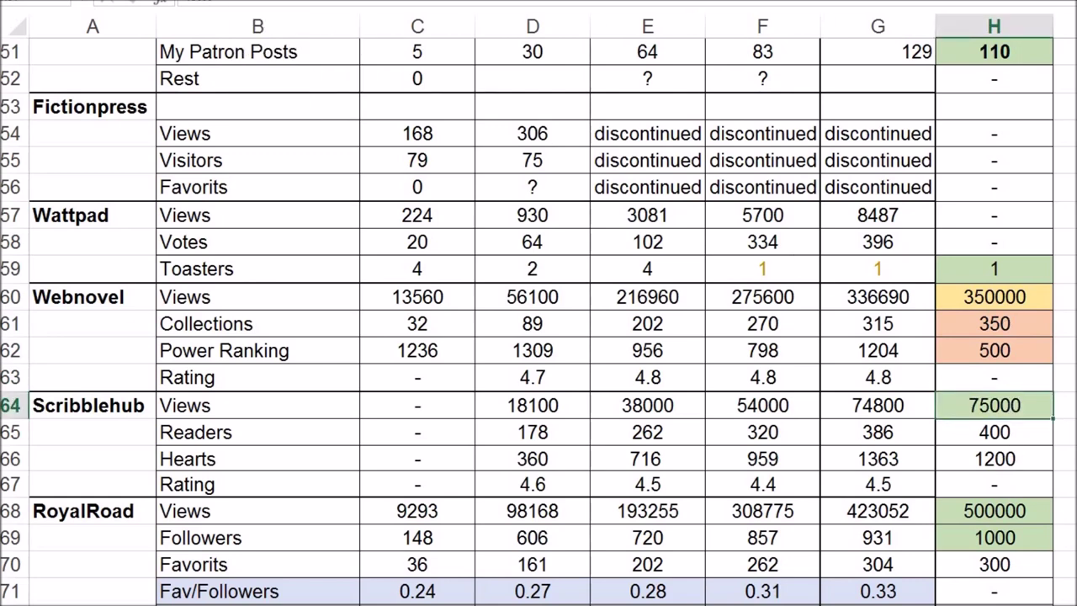
Fill the Scribblehub Readers goal cell with light orange and the Hearts goal cell with light green.
{"action": "key", "text": "Down"}
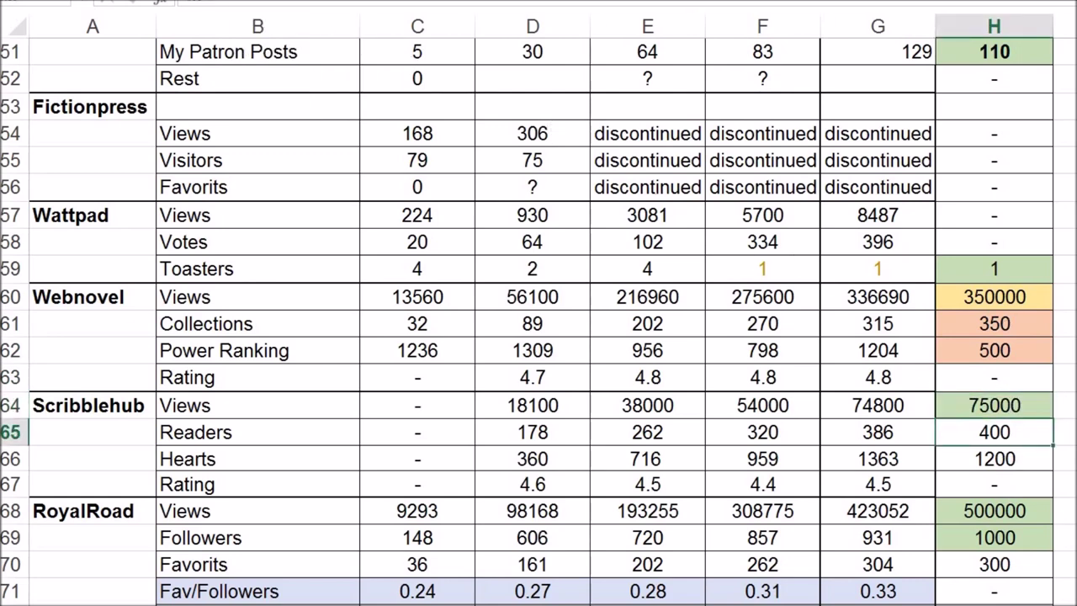
{"action": "key", "text": "alt+r"}
{"action": "key", "text": "h"}
{"action": "key", "text": "Return"}
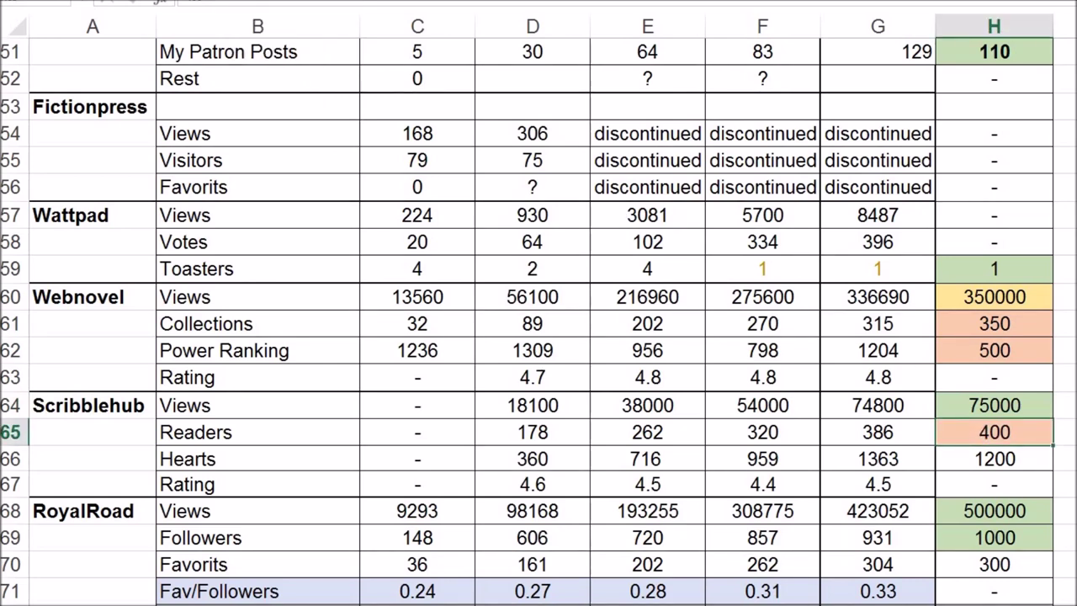
{"action": "key", "text": "Down"}
{"action": "key", "text": "alt+h"}
{"action": "key", "text": "h"}
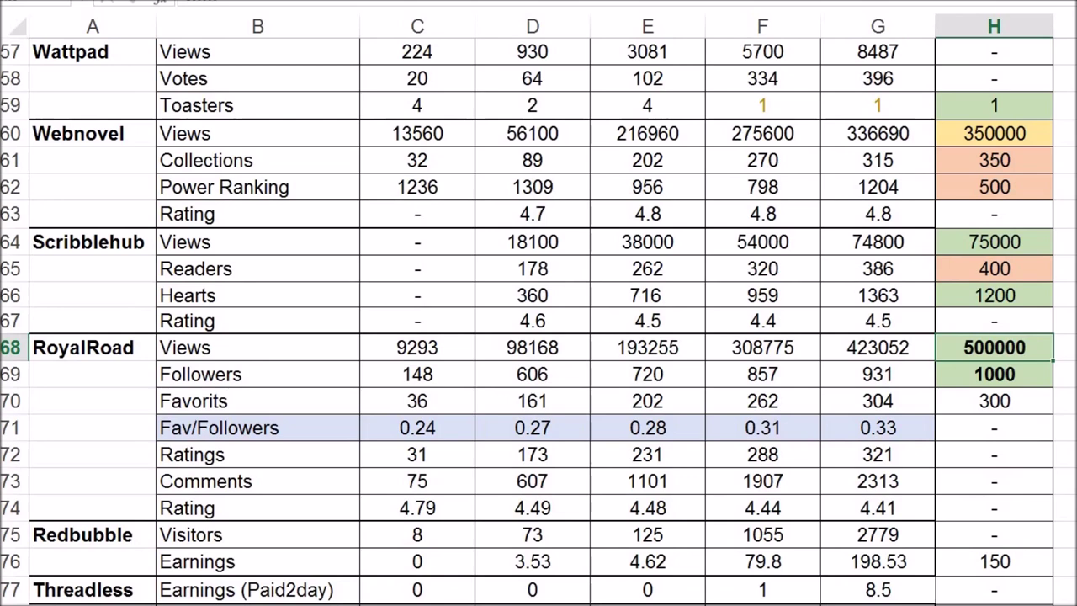
Fill the RoyalRoad Views and Followers goal cells in column H with light orange.
{"action": "key", "text": "alt+h"}
{"action": "key", "text": "h"}
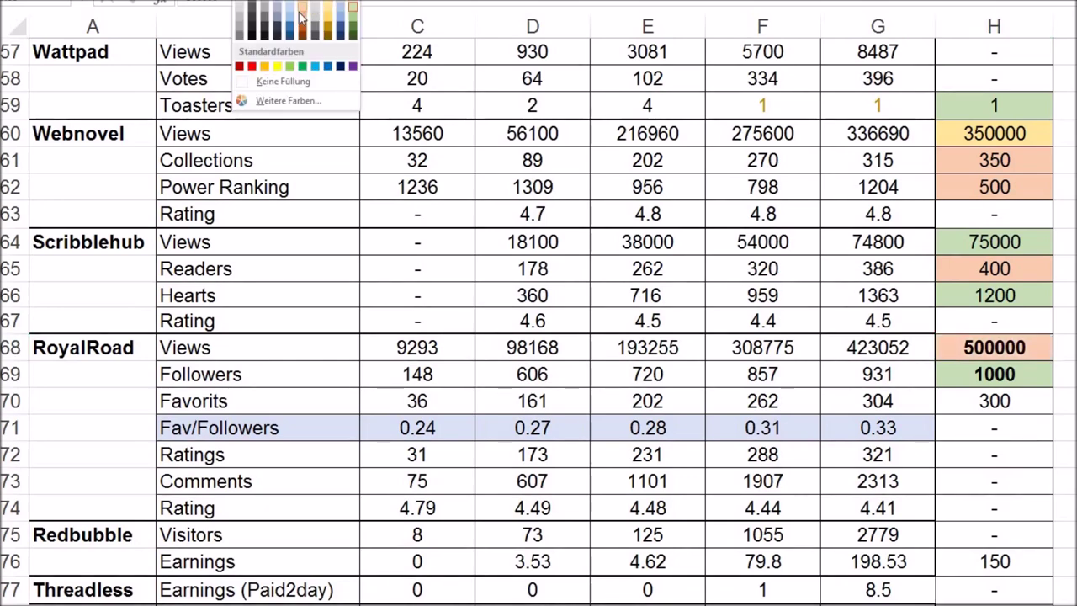
{"action": "left_click", "coordinate": [994, 348]}
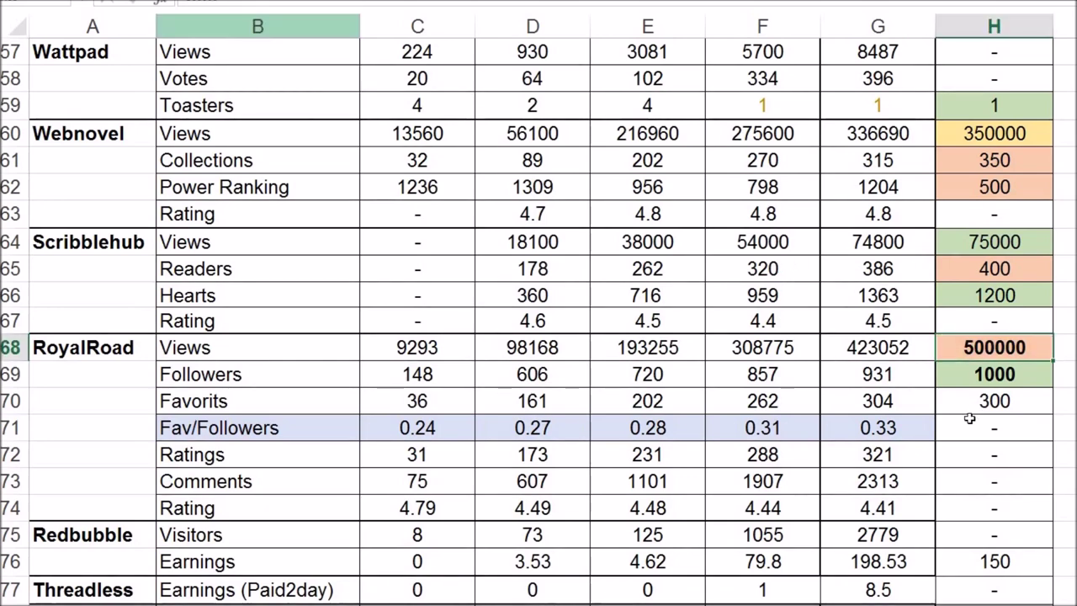
{"action": "left_click", "coordinate": [1008, 373]}
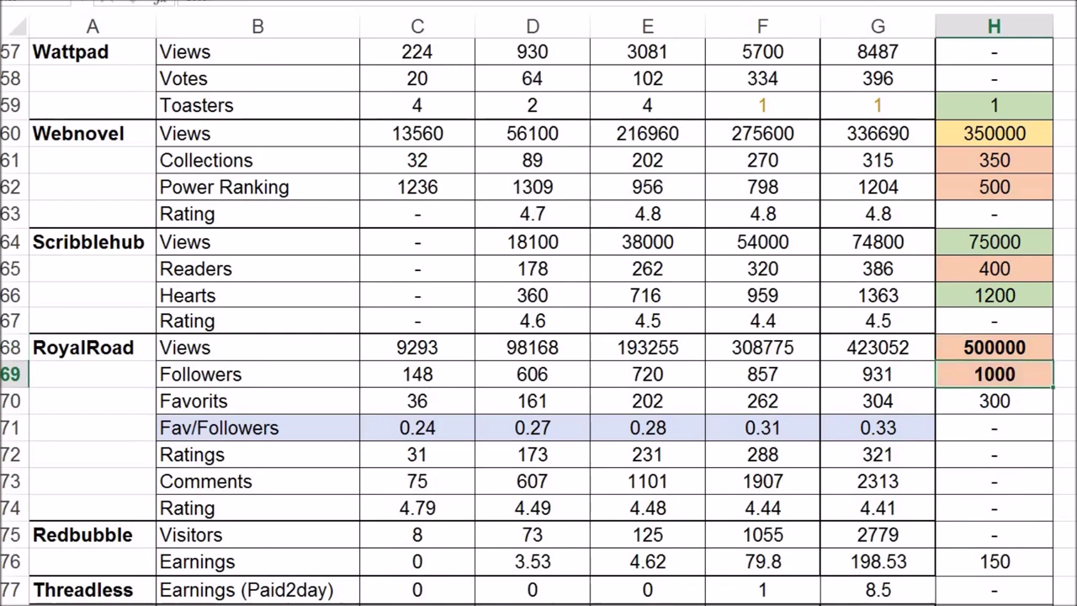
Fill the RoyalRoad Favorits and Redbubble Earnings goal cells with light green.
{"action": "left_click", "coordinate": [994, 400]}
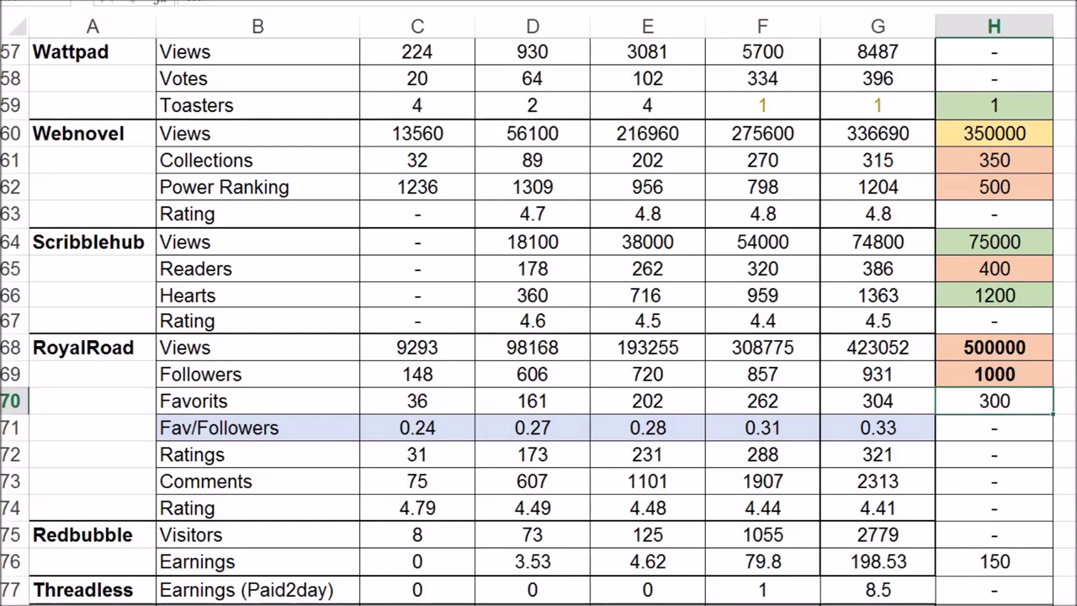
{"action": "left_click", "coordinate": [252, 1]}
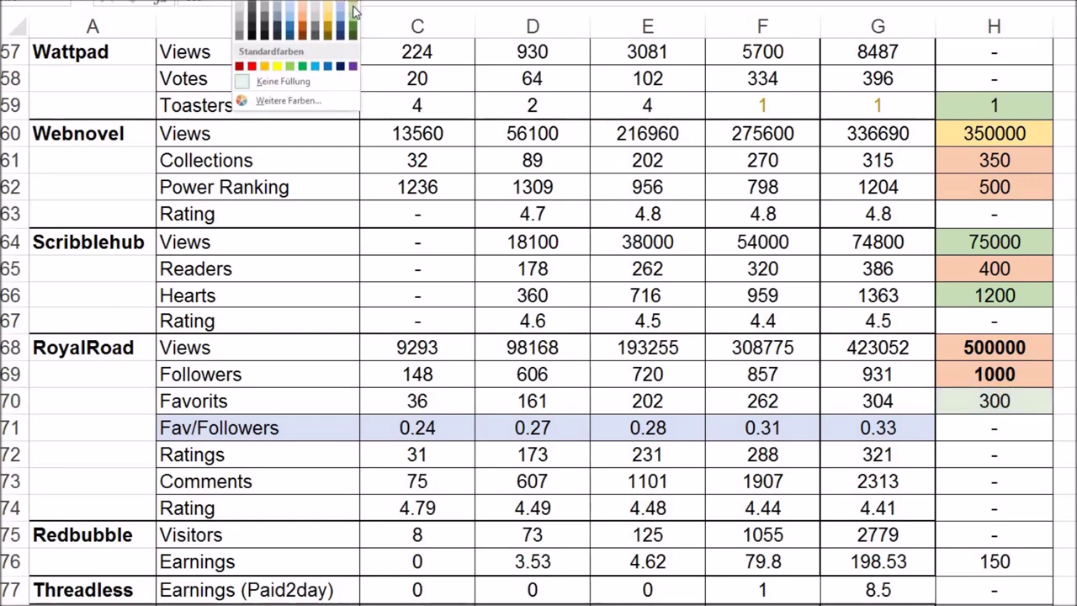
{"action": "left_click", "coordinate": [352, 11]}
{"action": "left_click", "coordinate": [1025, 455]}
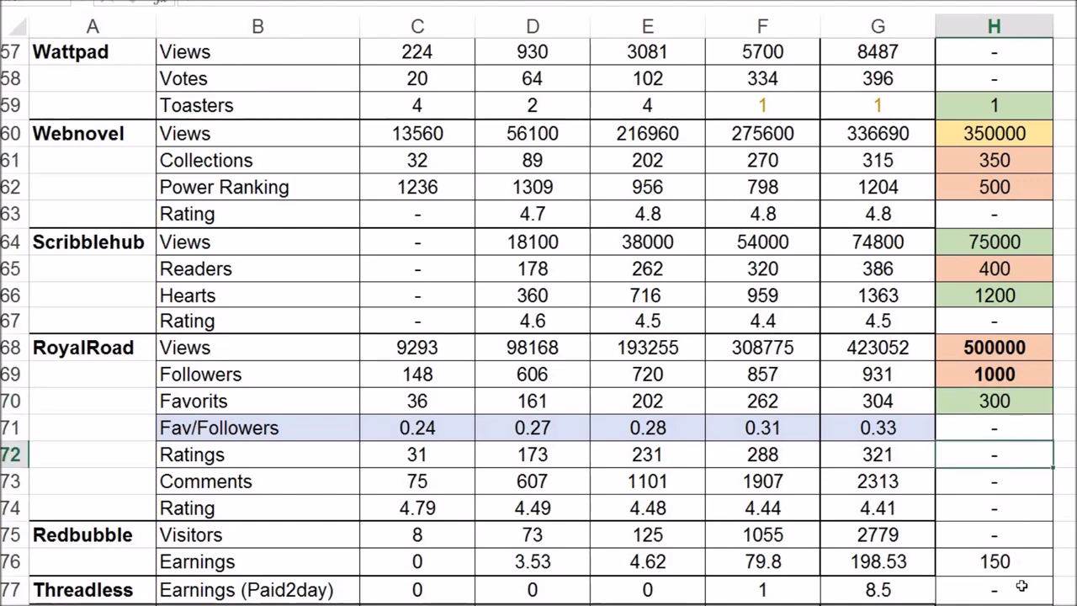
{"action": "left_click", "coordinate": [1013, 562]}
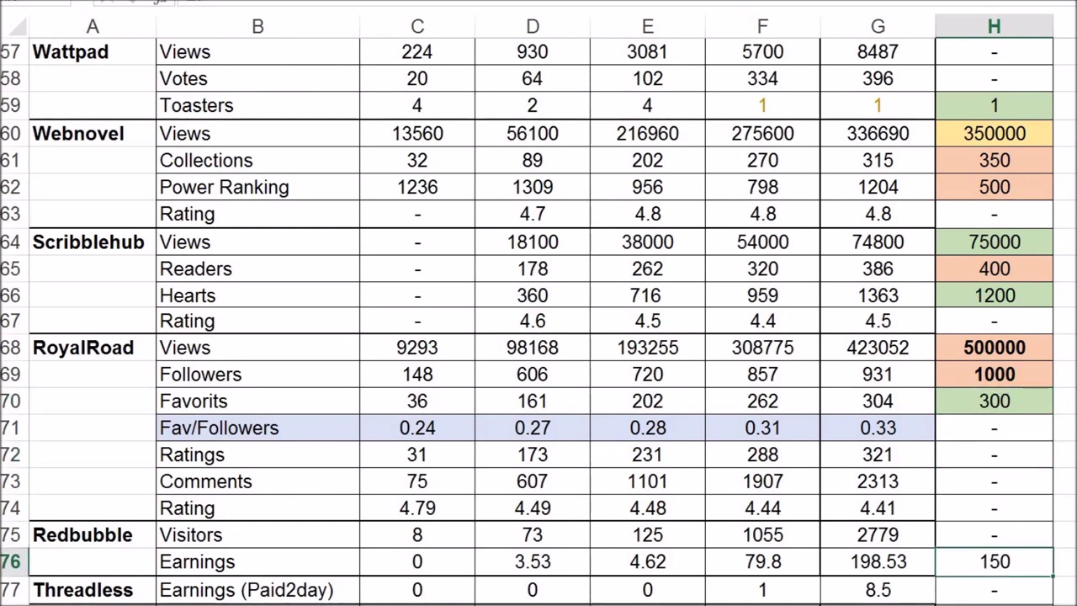
{"action": "key", "text": "F4"}
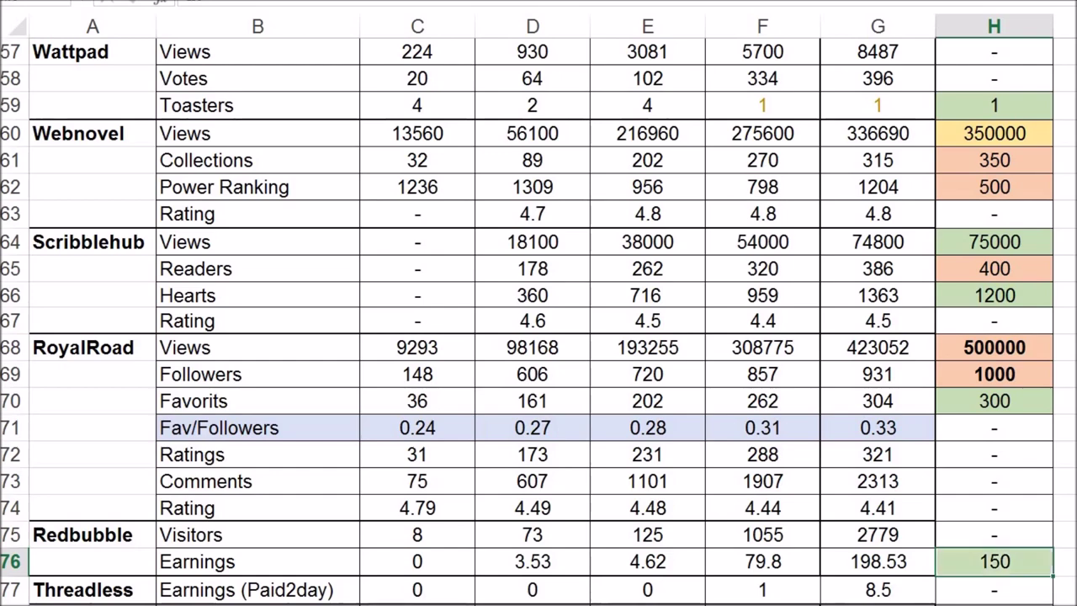
Fill the Homepage Views (last 3 month) goal cell in column H with light orange.
{"action": "scroll", "coordinate": [921, 317], "scroll_direction": "down", "scroll_amount": 4}
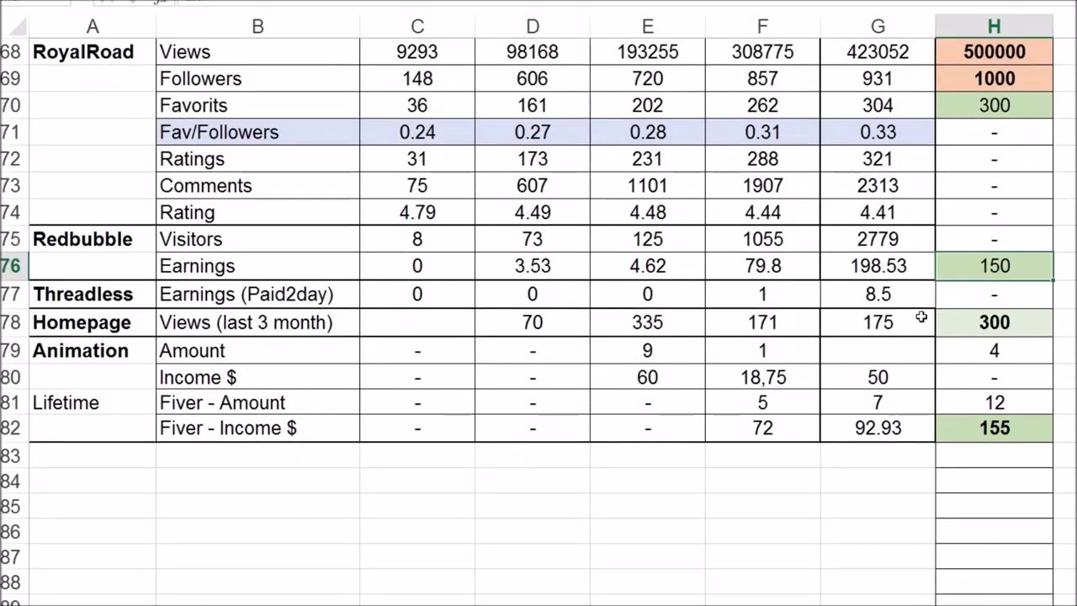
{"action": "left_click", "coordinate": [959, 322]}
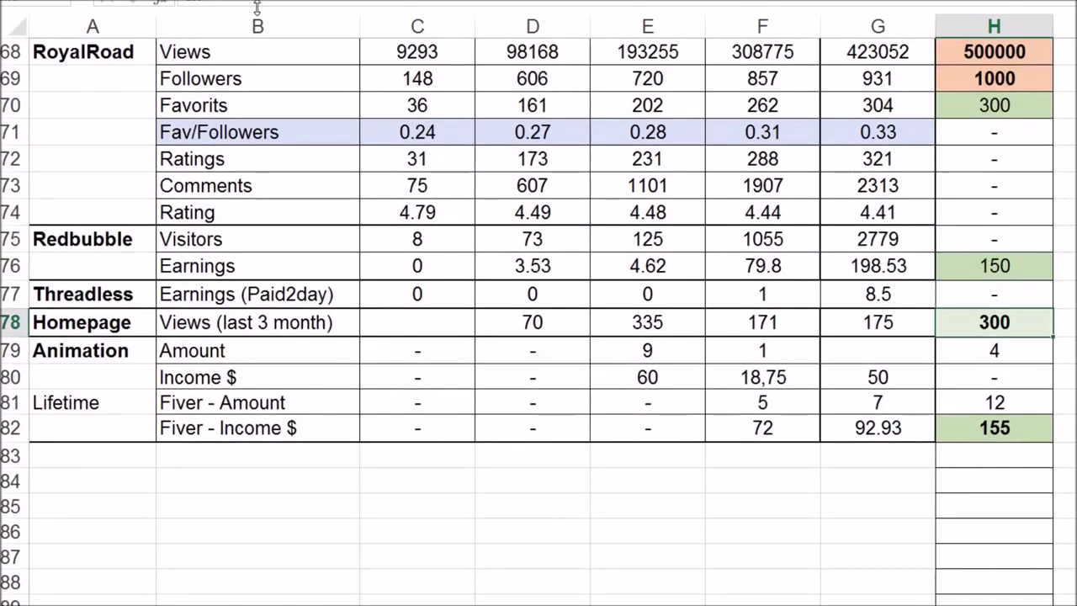
{"action": "left_click", "coordinate": [257, 2]}
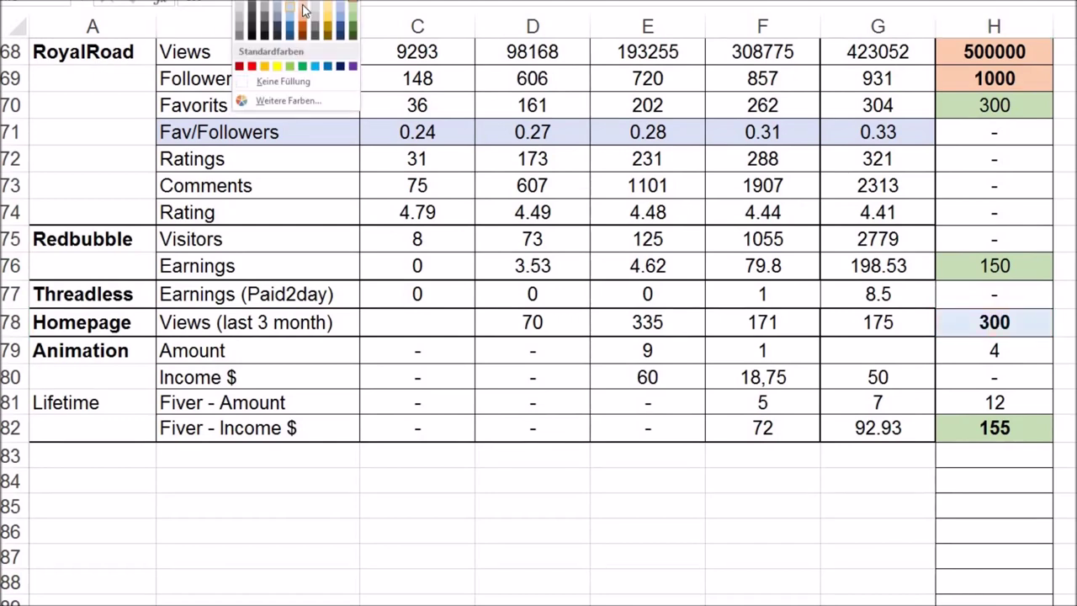
{"action": "left_click", "coordinate": [303, 12]}
Fill the Fiver - Income $ and Fiver - Amount goal cells with light orange.
{"action": "key", "text": "Down"}
{"action": "key", "text": "Down"}
{"action": "key", "text": "Down"}
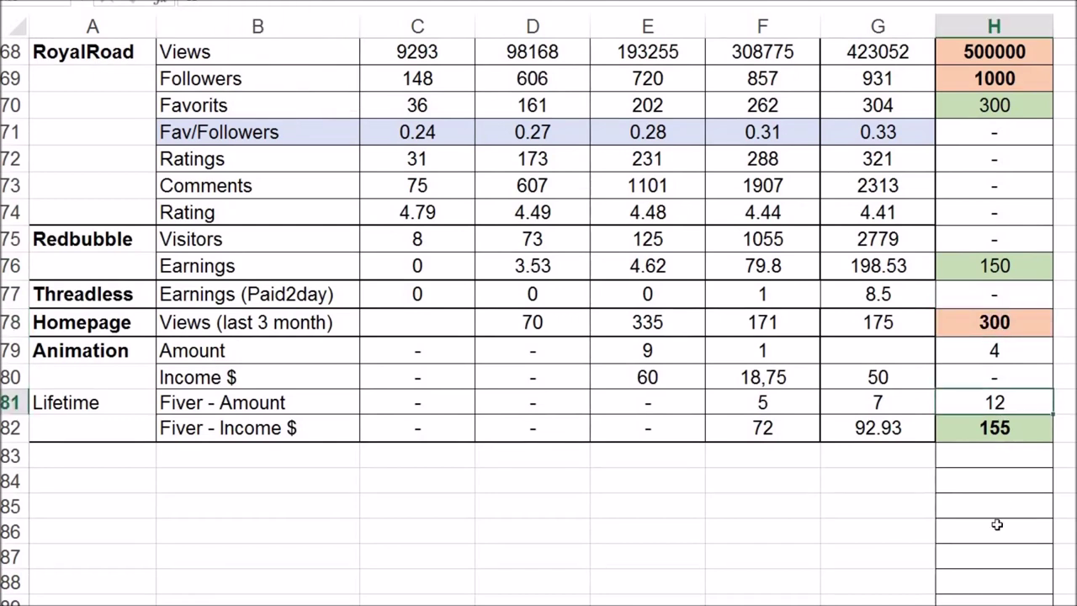
{"action": "left_click", "coordinate": [996, 430]}
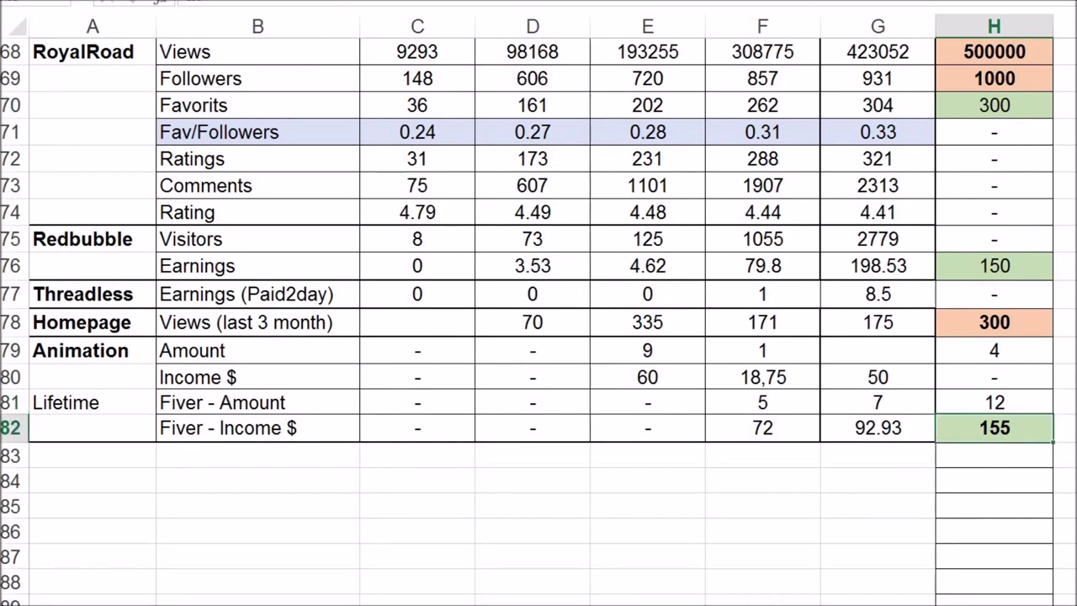
{"action": "left_click", "coordinate": [252, 1]}
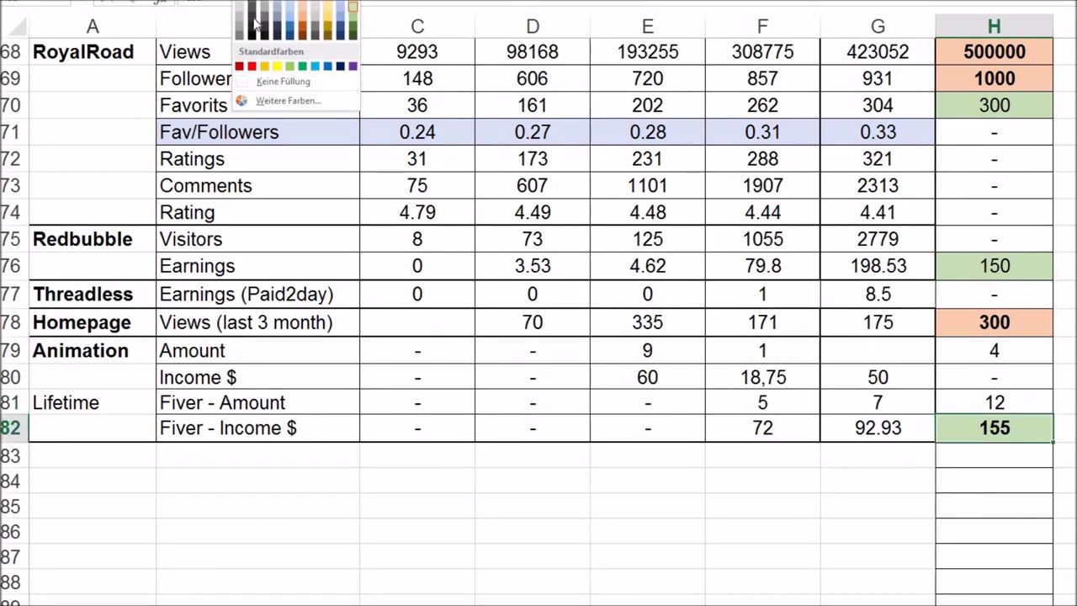
{"action": "left_click", "coordinate": [302, 9]}
{"action": "left_click", "coordinate": [1014, 403]}
{"action": "key", "text": "F4"}
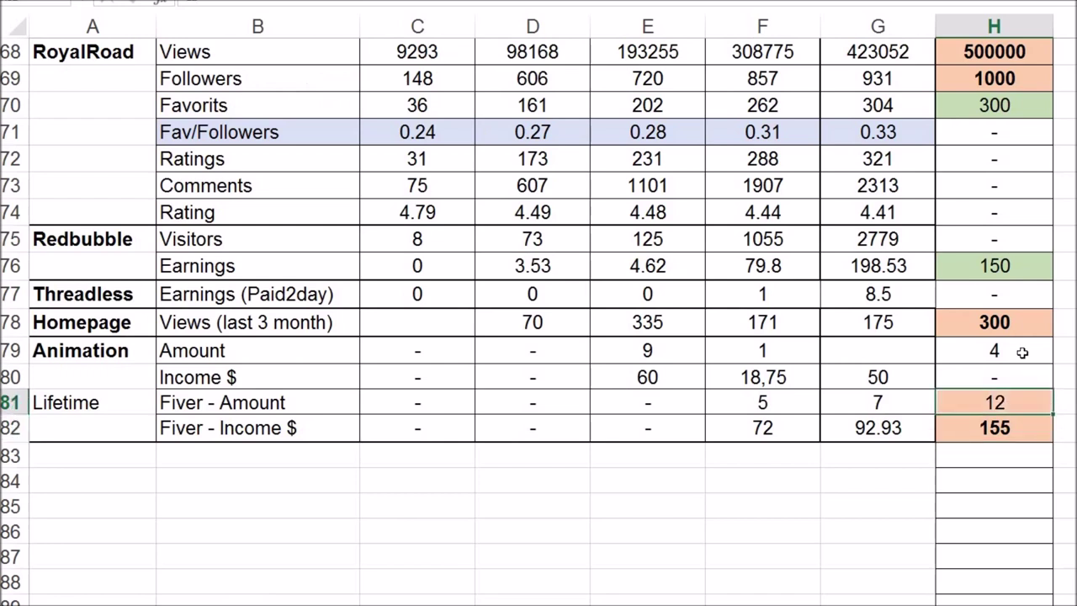
Fill the Animation Amount goal cell in column H with light green.
{"action": "left_click", "coordinate": [1036, 375]}
{"action": "key", "text": "Up"}
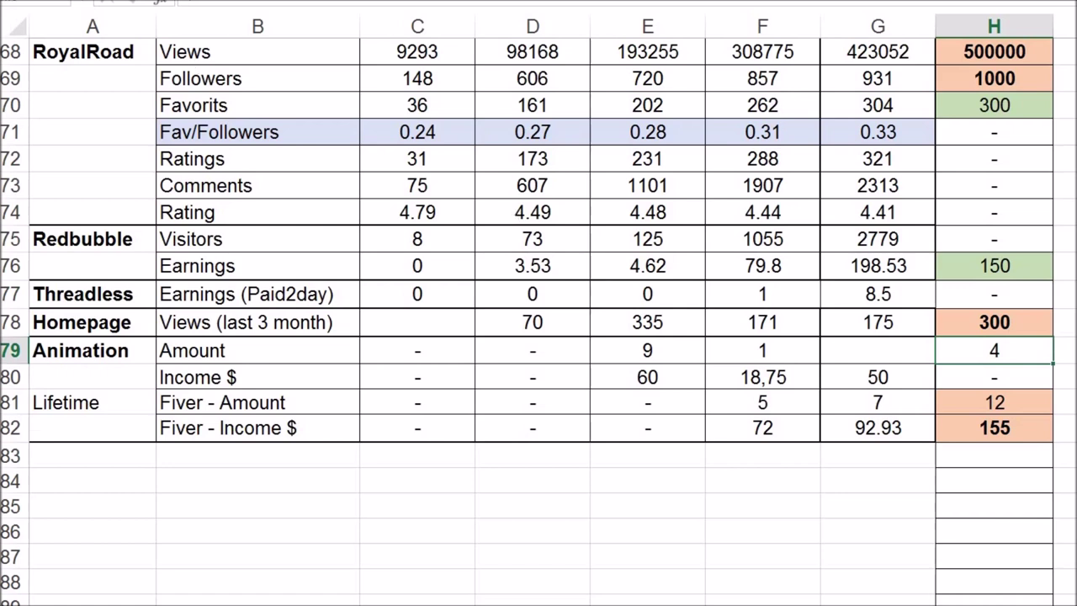
{"action": "key", "text": "alt+h"}
{"action": "key", "text": "h"}
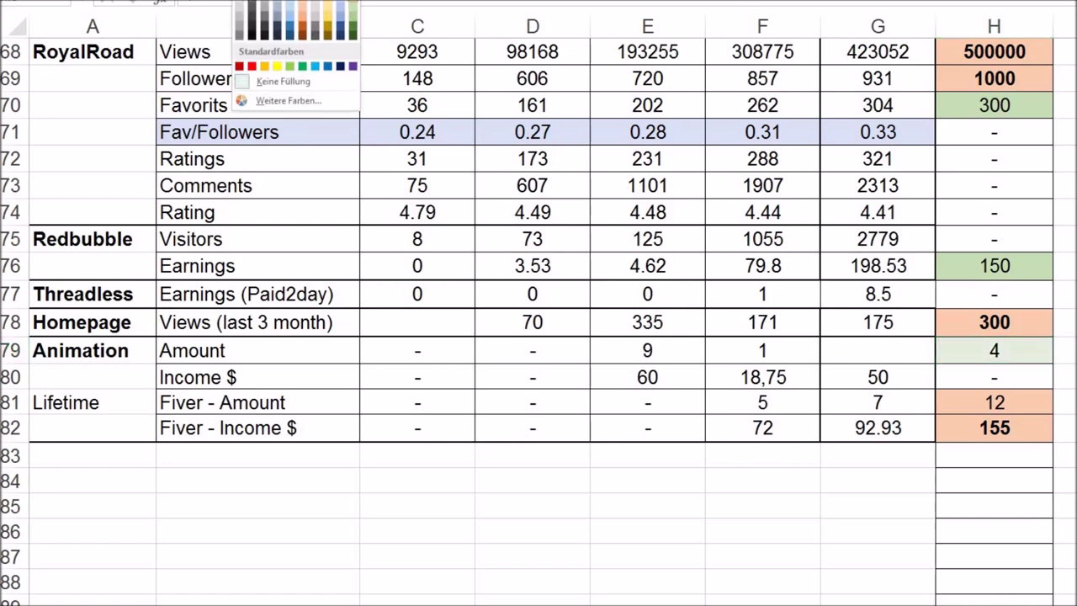
{"action": "left_click", "coordinate": [356, 10]}
{"action": "left_click", "coordinate": [838, 350]}
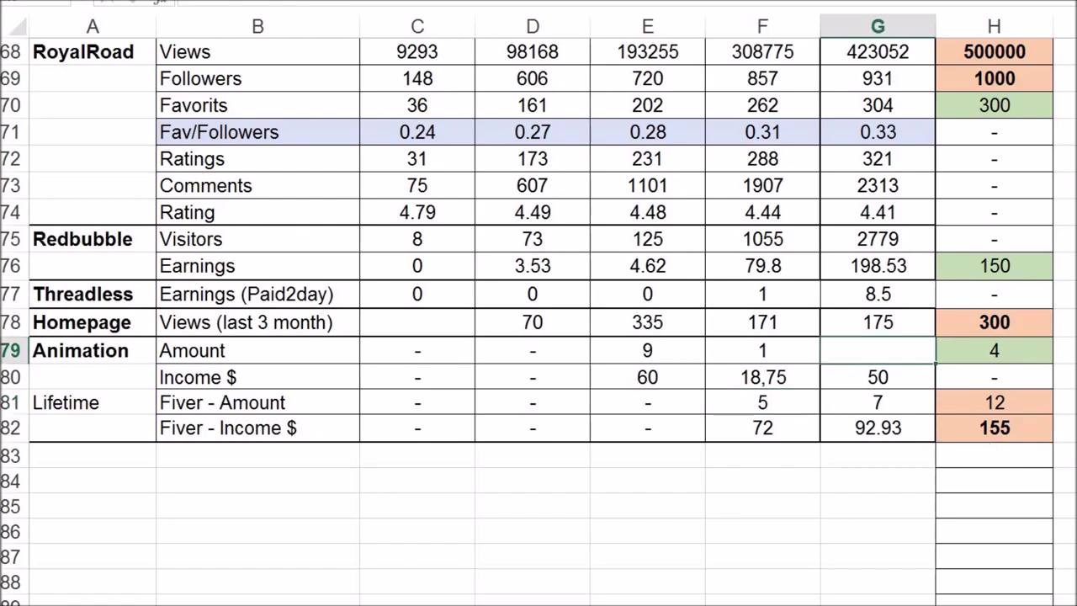
Review the colour-coded goals in column H across all platforms, focusing on the RoyalRoad and Patreon goals.
{"action": "scroll", "coordinate": [539, 322], "scroll_direction": "up", "scroll_amount": 14}
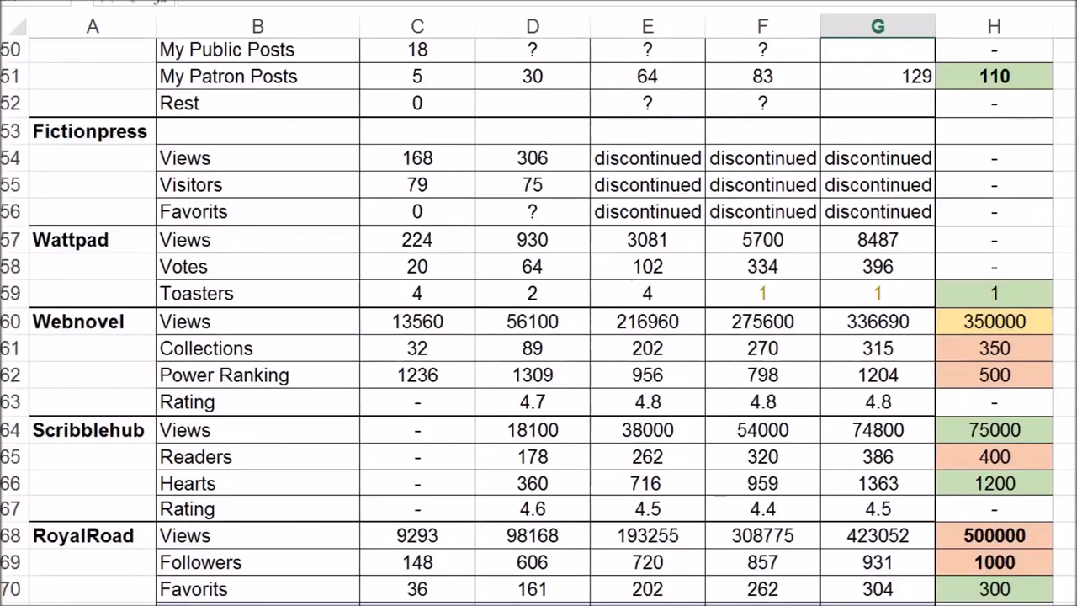
{"action": "scroll", "coordinate": [539, 321], "scroll_direction": "up", "scroll_amount": 9}
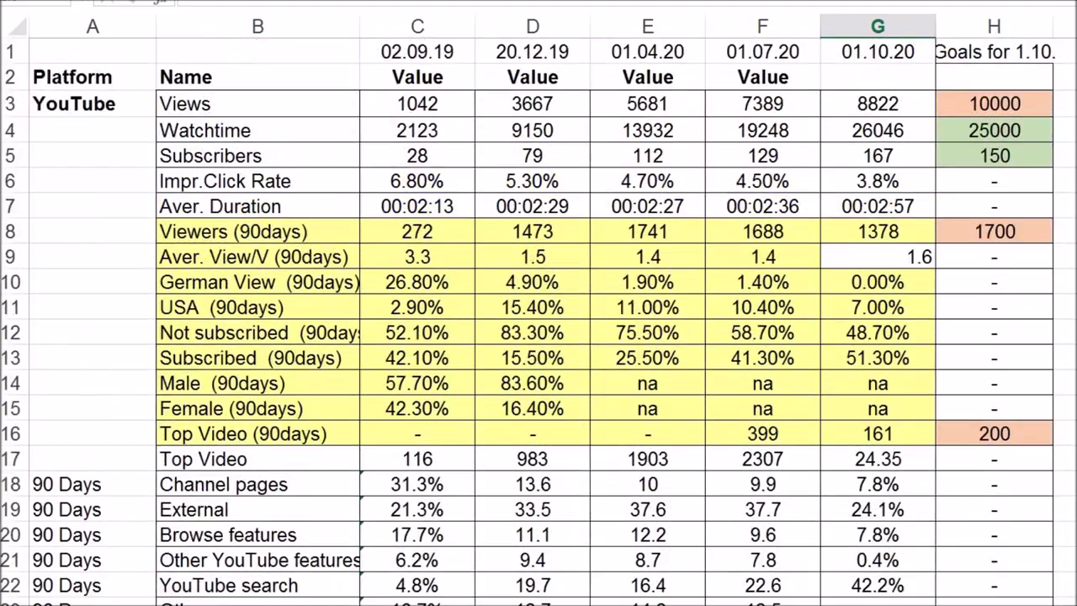
{"action": "scroll", "coordinate": [538, 321], "scroll_direction": "down", "scroll_amount": 18}
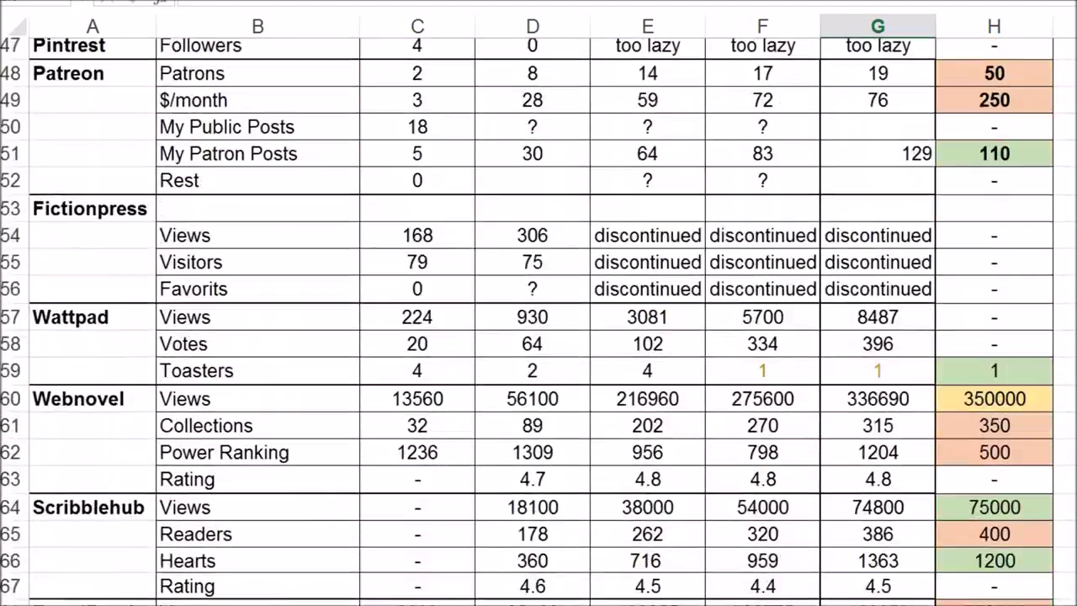
{"action": "scroll", "coordinate": [539, 321], "scroll_direction": "down", "scroll_amount": 6}
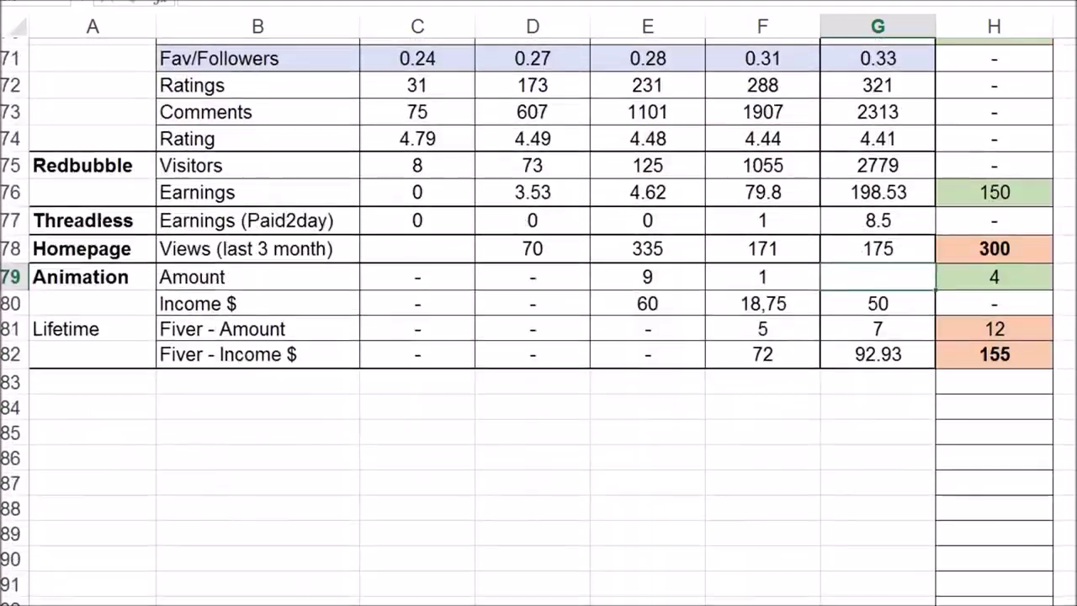
{"action": "scroll", "coordinate": [538, 322], "scroll_direction": "up", "scroll_amount": 4}
{"action": "scroll", "coordinate": [538, 322], "scroll_direction": "up", "scroll_amount": 4}
{"action": "scroll", "coordinate": [539, 322], "scroll_direction": "up", "scroll_amount": 3}
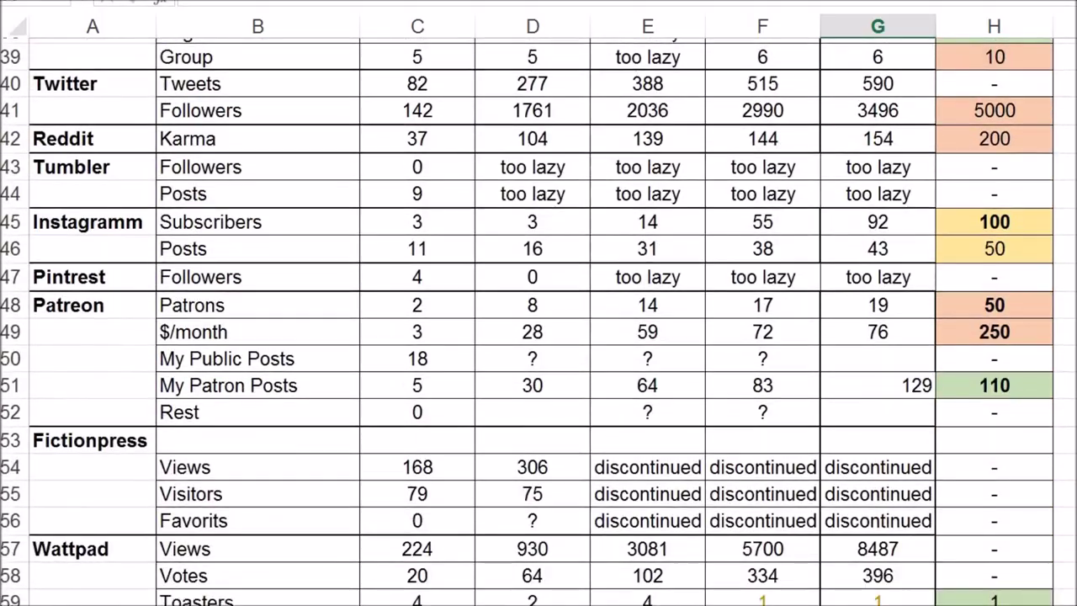
{"action": "scroll", "coordinate": [539, 321], "scroll_direction": "down", "scroll_amount": 4}
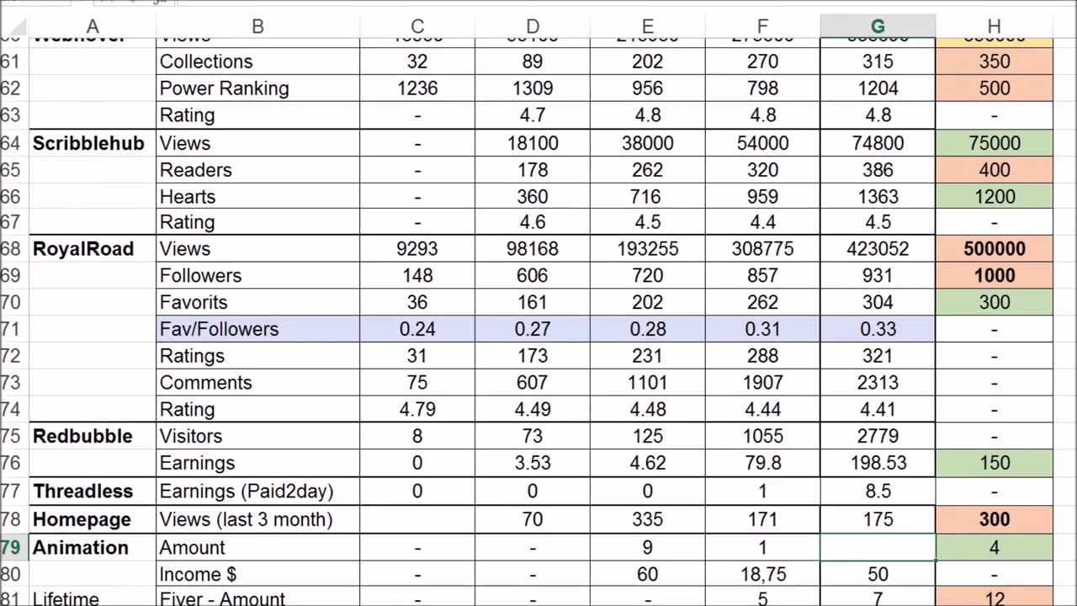
{"action": "scroll", "coordinate": [962, 208], "scroll_direction": "down", "scroll_amount": 1}
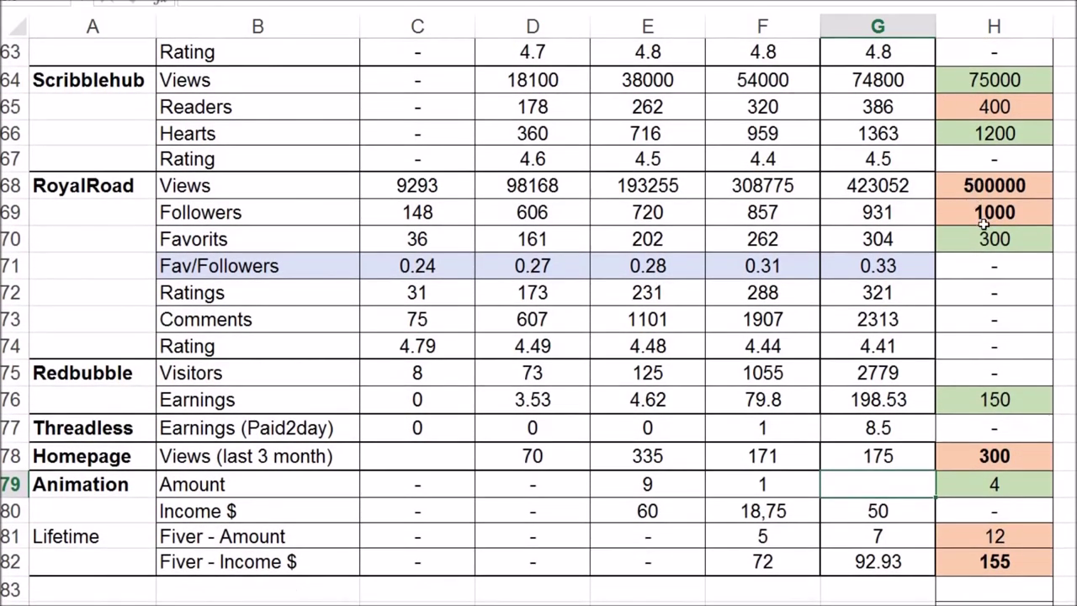
{"action": "left_click_drag", "start_coordinate": [992, 186], "coordinate": [984, 224]}
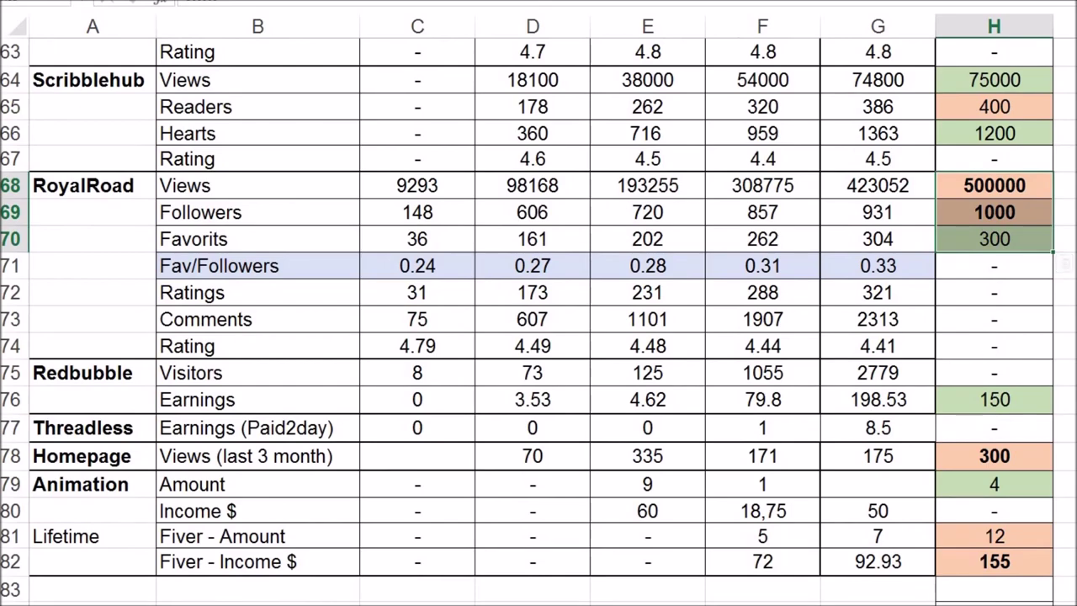
{"action": "scroll", "coordinate": [538, 320], "scroll_direction": "up", "scroll_amount": 6}
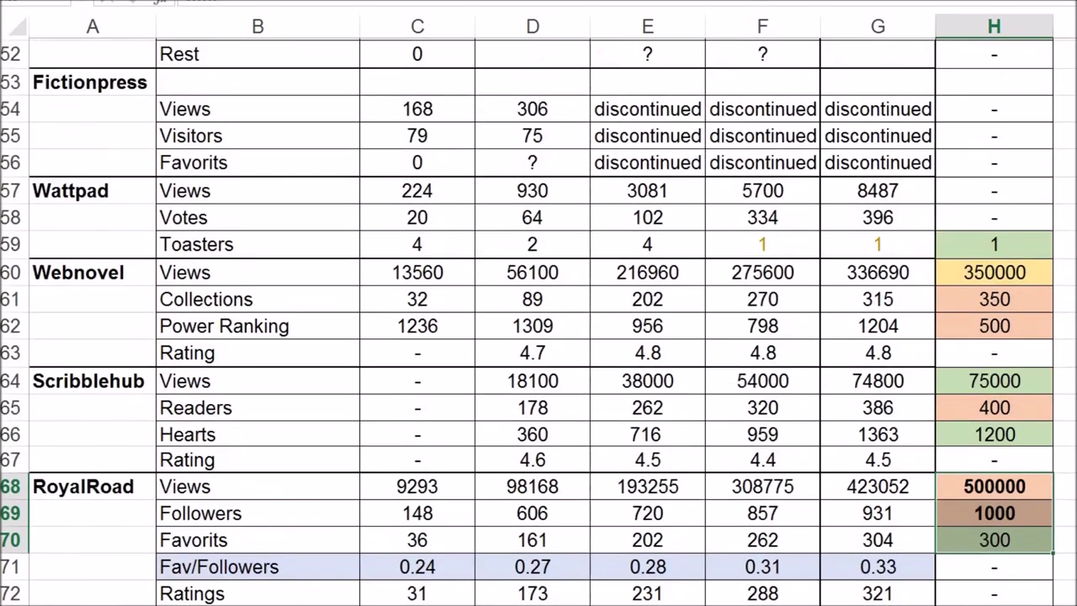
{"action": "scroll", "coordinate": [539, 320], "scroll_direction": "up", "scroll_amount": 1}
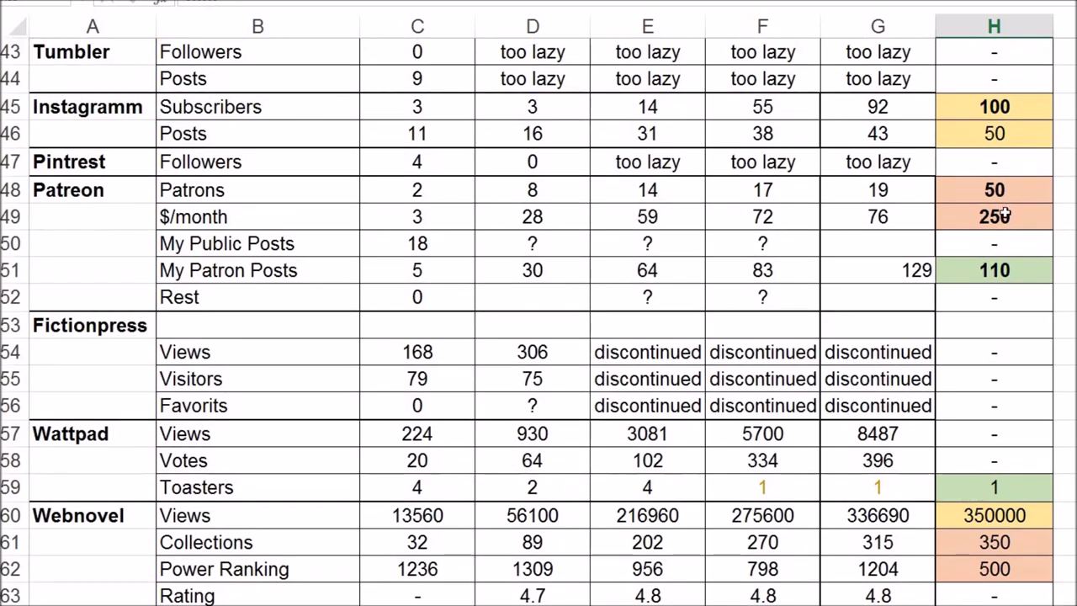
{"action": "left_click_drag", "start_coordinate": [995, 192], "coordinate": [994, 217]}
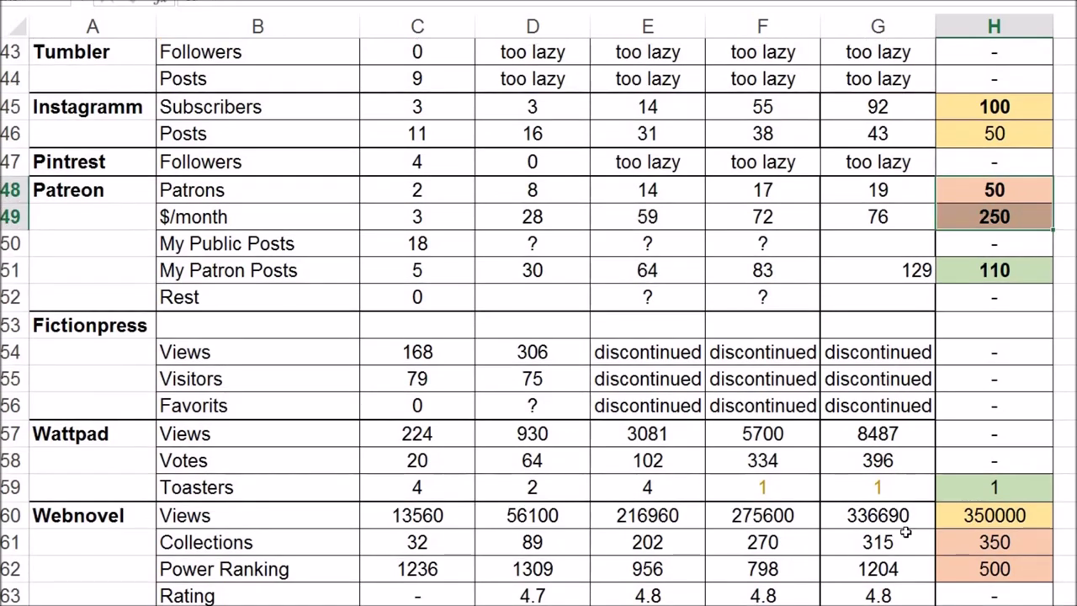
Copy the entire goals column H into column J.
{"action": "scroll", "coordinate": [905, 532], "scroll_direction": "right", "scroll_amount": 3}
{"action": "key", "text": "ctrl+space"}
{"action": "key", "text": "ctrl+c"}
{"action": "left_click", "coordinate": [920, 23]}
{"action": "key", "text": "ctrl+v"}
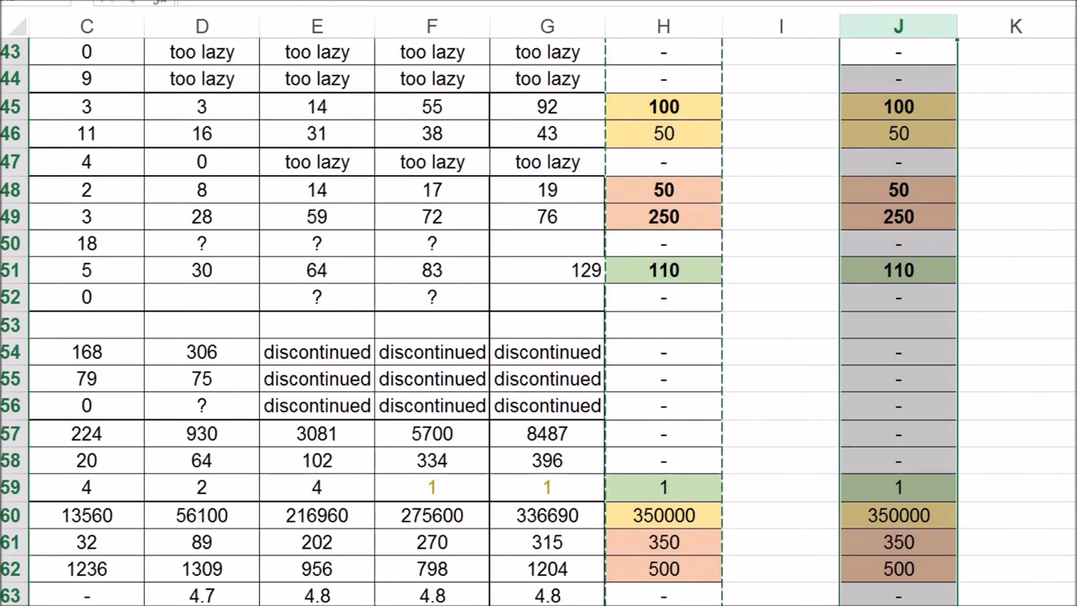
Remove the fill colour from all of column J.
{"action": "key", "text": "alt+h"}
{"action": "key", "text": "h"}
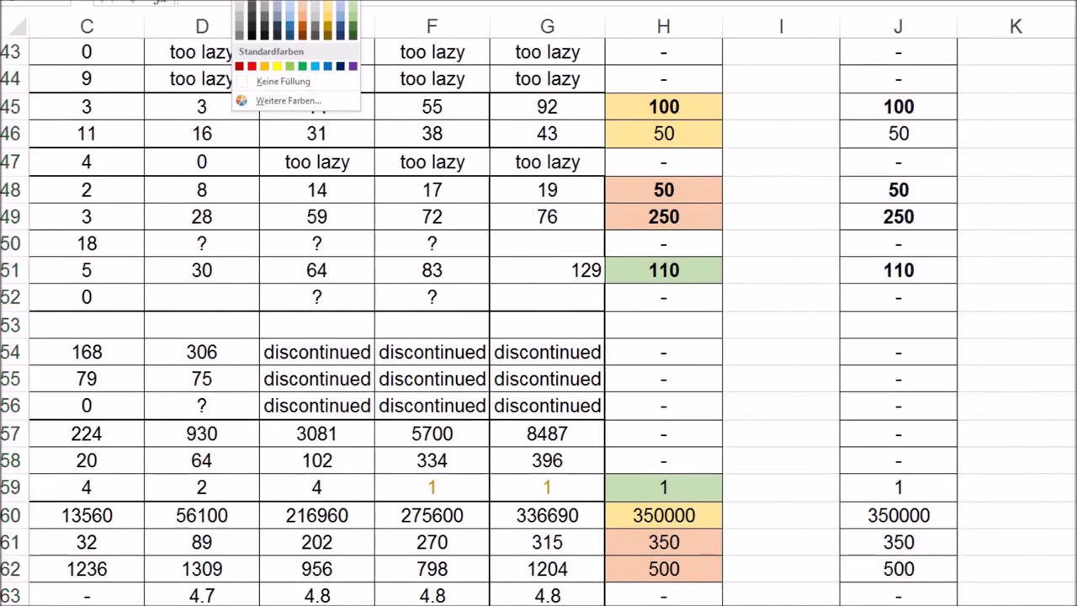
{"action": "key", "text": "Return"}
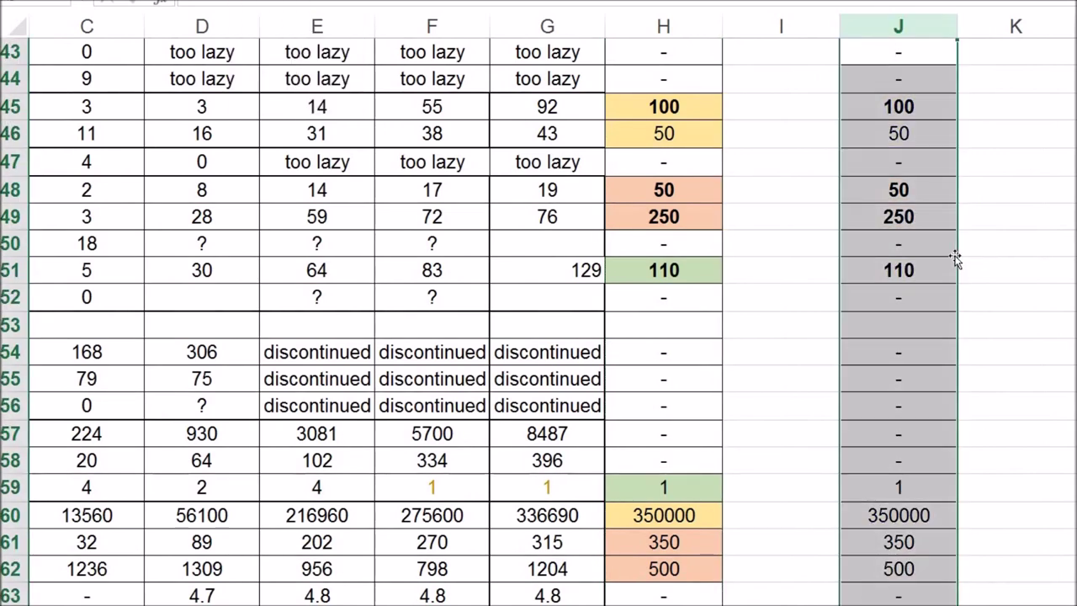
Set the Patreon goals in column J to 25 for Patrons and 100 for $/month.
{"action": "left_click", "coordinate": [876, 196]}
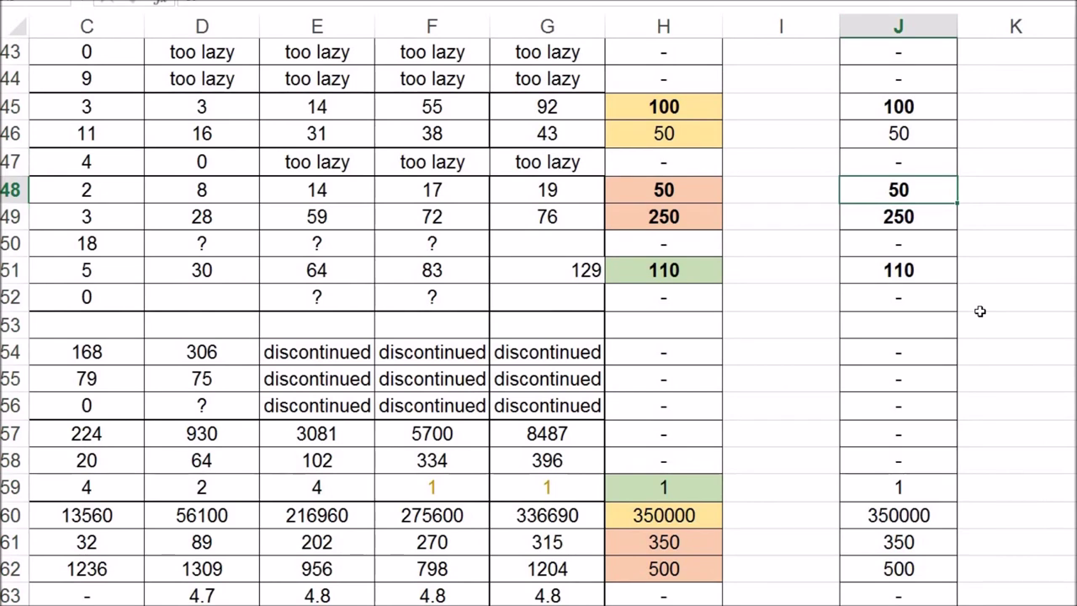
{"action": "type", "text": "25"}
{"action": "key", "text": "Return"}
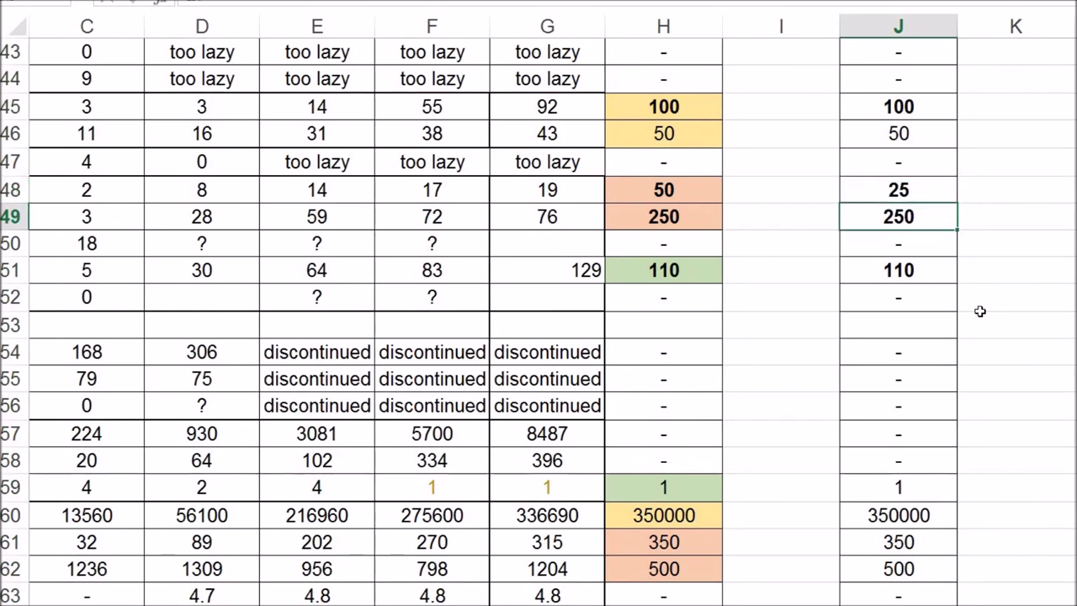
{"action": "type", "text": "100"}
{"action": "key", "text": "Down"}
Compare the My Patron Posts figures across the row and set its goal in column J to 175.
{"action": "key", "text": "Down"}
{"action": "key", "text": "Left"}
{"action": "key", "text": "Left"}
{"action": "key", "text": "Left"}
{"action": "key", "text": "Left"}
{"action": "key", "text": "Right"}
{"action": "key", "text": "Right"}
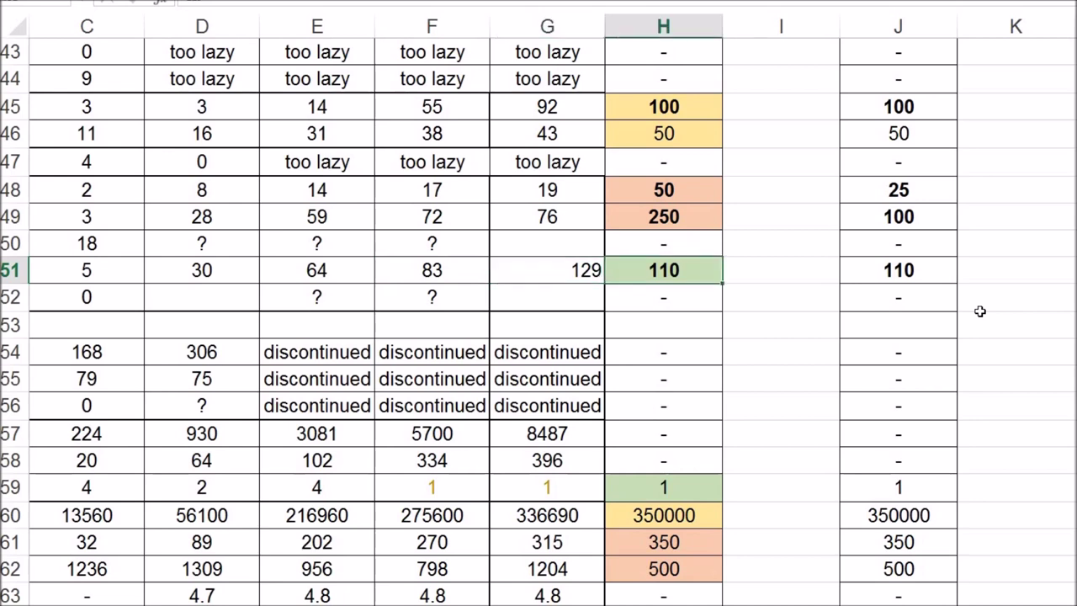
{"action": "key", "text": "Right"}
{"action": "key", "text": "Right"}
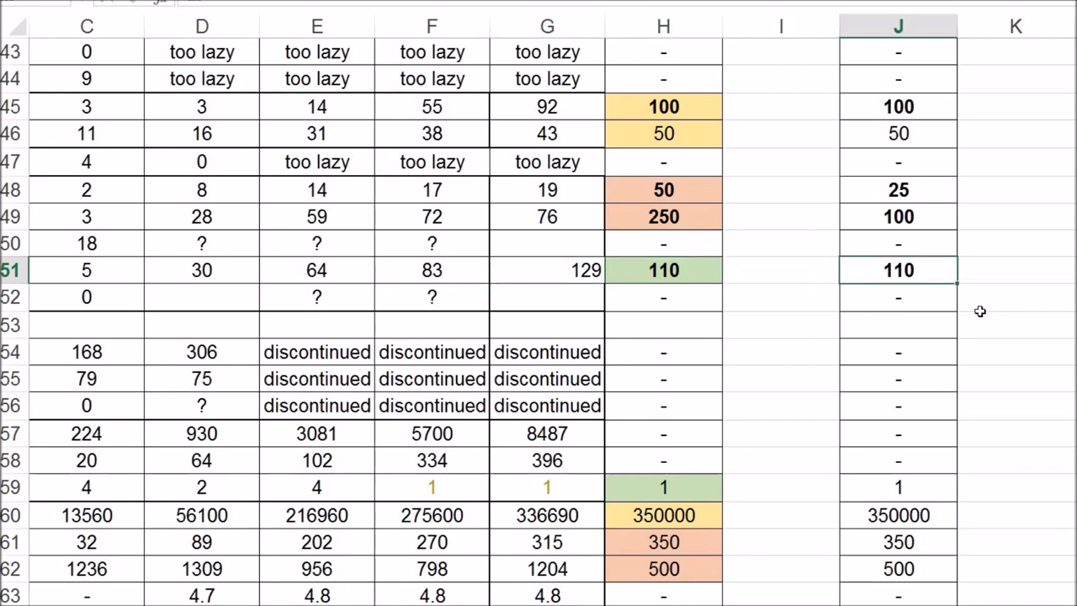
{"action": "key", "text": "Left"}
{"action": "key", "text": "Left"}
{"action": "key", "text": "Left"}
{"action": "key", "text": "Right"}
{"action": "key", "text": "Right"}
{"action": "key", "text": "Right"}
{"action": "type", "text": "1"}
{"action": "type", "text": "80"}
{"action": "key", "text": "Return"}
{"action": "key", "text": "Up"}
{"action": "left_click", "coordinate": [240, 5]}
{"action": "key", "text": "BackSpace"}
{"action": "key", "text": "BackSpace"}
{"action": "type", "text": "75"}
{"action": "key", "text": "Up"}
Narrow columns D to G so the row labels fit on screen together with column J.
{"action": "key", "text": "Up"}
{"action": "key", "text": "Up"}
{"action": "key", "text": "Up"}
{"action": "key", "text": "Up"}
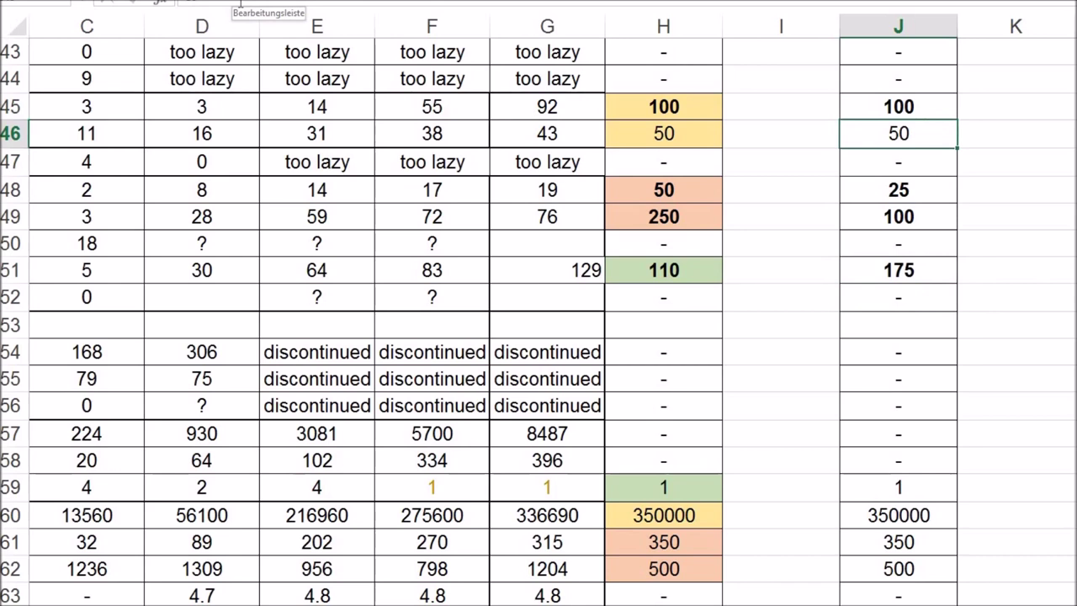
{"action": "key", "text": "Left"}
{"action": "key", "text": "Left"}
{"action": "key", "text": "Left"}
{"action": "key", "text": "Left"}
{"action": "key", "text": "Left"}
{"action": "key", "text": "Left"}
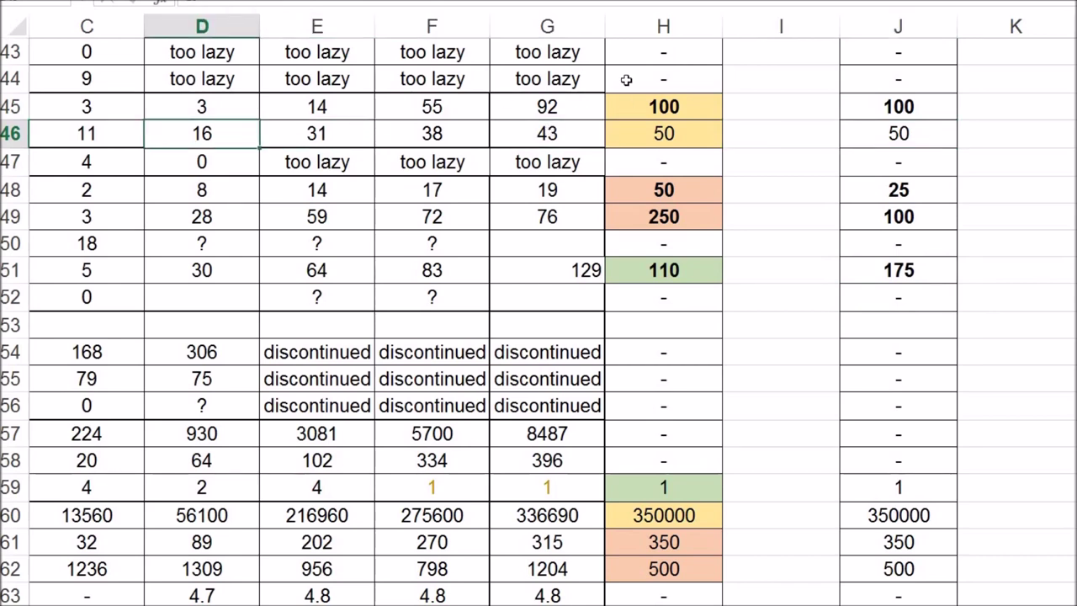
{"action": "left_click_drag", "start_coordinate": [598, 26], "coordinate": [520, 26]}
{"action": "left_click_drag", "start_coordinate": [414, 32], "coordinate": [371, 23]}
{"action": "left_click_drag", "start_coordinate": [295, 28], "coordinate": [172, 32]}
{"action": "scroll", "coordinate": [538, 303], "scroll_direction": "left", "scroll_amount": 2}
Set the Instagramm Posts goal in column J to 60.
{"action": "left_click", "coordinate": [878, 132]}
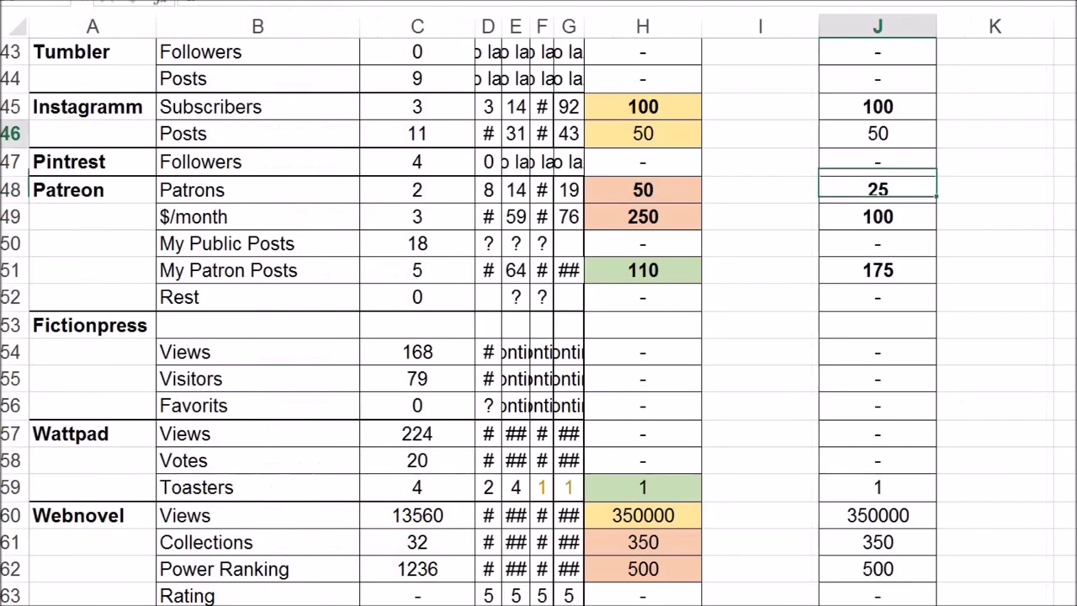
{"action": "left_click", "coordinate": [877, 106]}
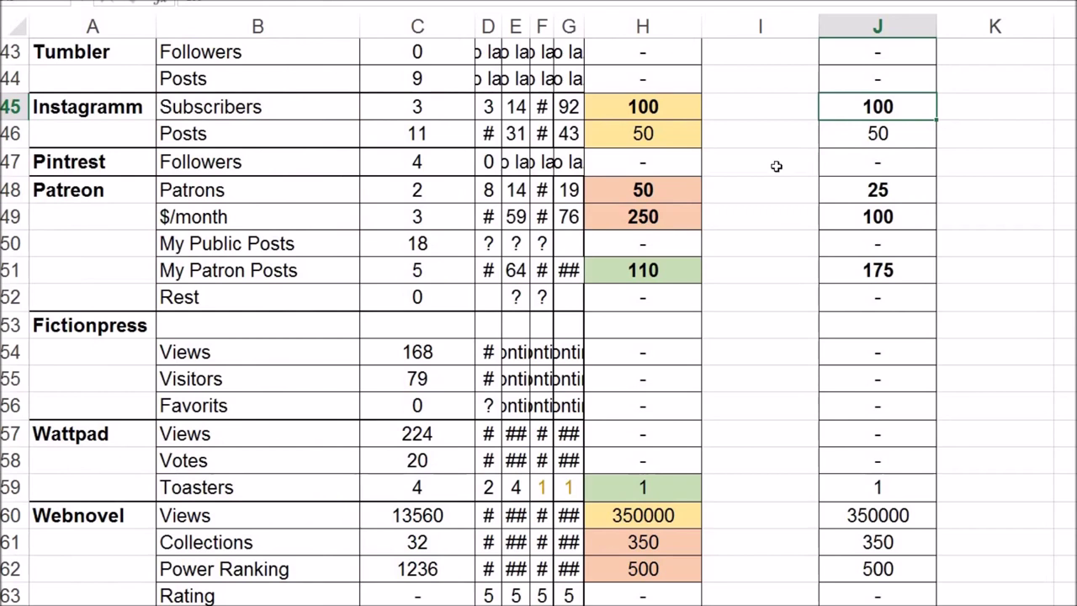
{"action": "left_click", "coordinate": [892, 137]}
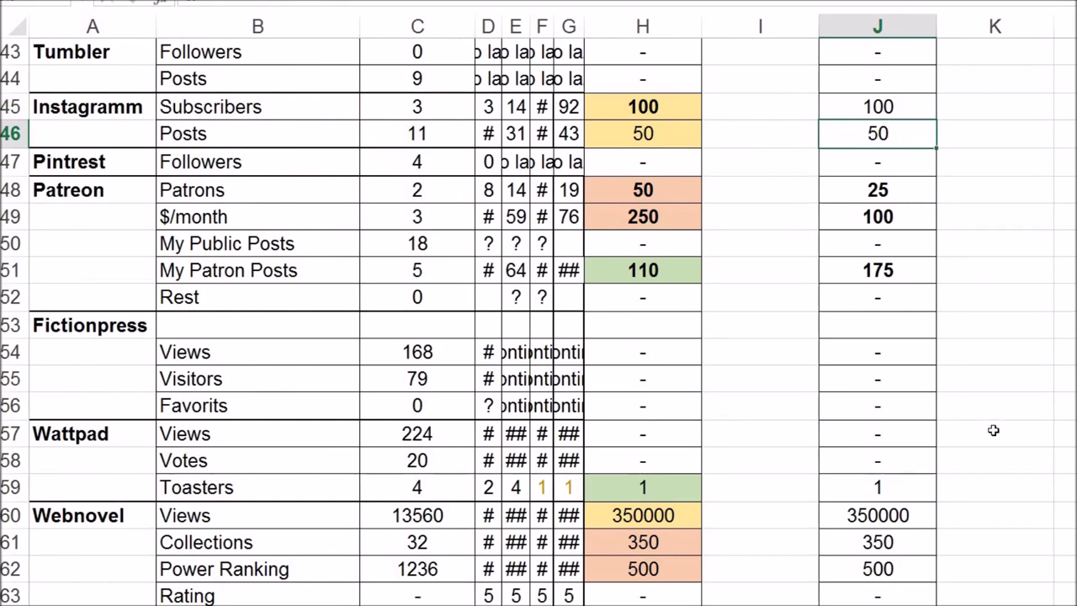
{"action": "type", "text": "60"}
Replace the Instagramm Subscribers goal in column J with the dash from the Tumbler Posts row.
{"action": "left_click", "coordinate": [877, 107]}
{"action": "key", "text": "Up"}
{"action": "key", "text": "ctrl+c"}
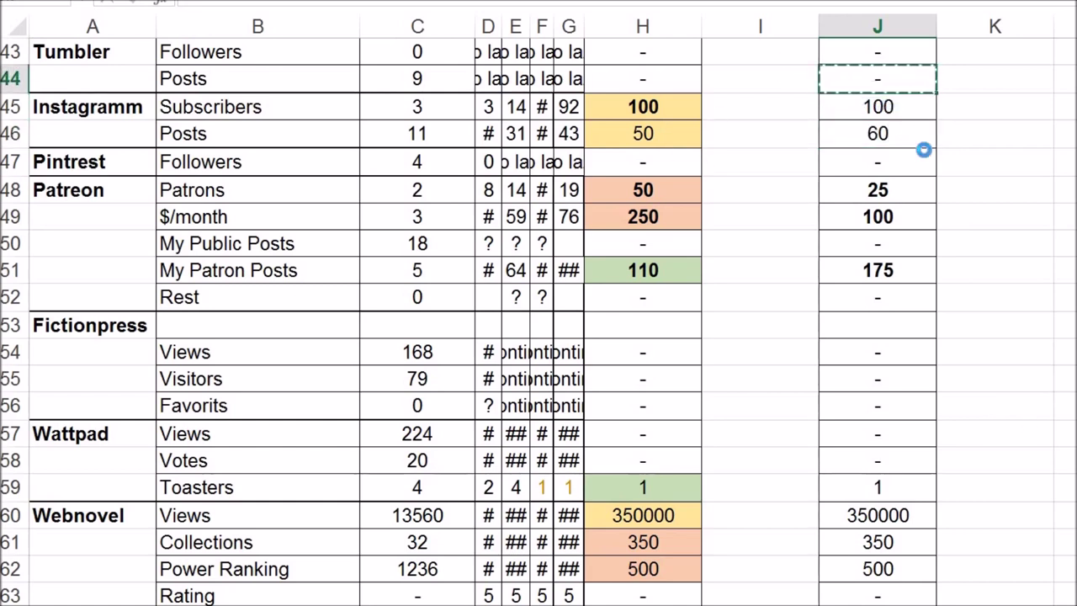
{"action": "key", "text": "Down"}
{"action": "key", "text": "ctrl+v"}
{"action": "key", "text": "Up"}
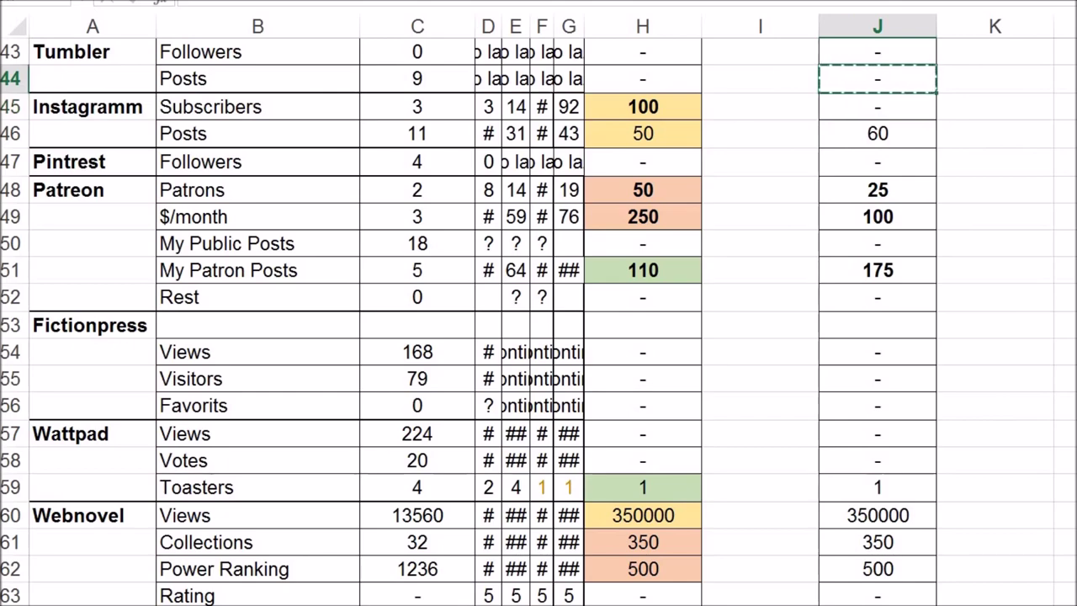
Replace the YouTube goals in column J for Views, Watchtime, Subscribers, Viewers (90days) and Top Video (90days) with "-".
{"action": "scroll", "coordinate": [890, 86], "scroll_direction": "up", "scroll_amount": 14}
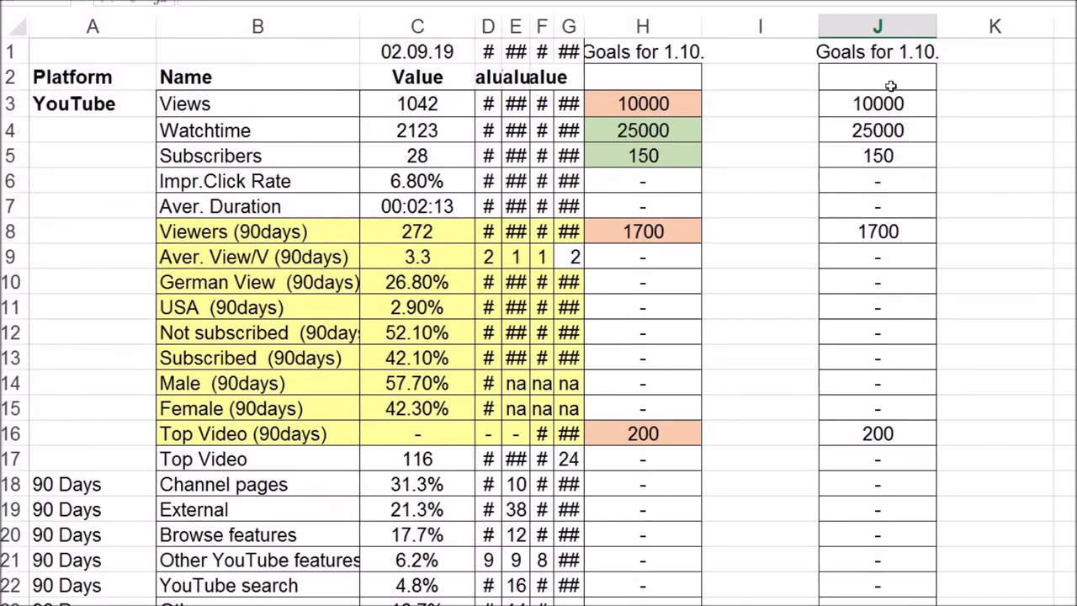
{"action": "left_click", "coordinate": [897, 101]}
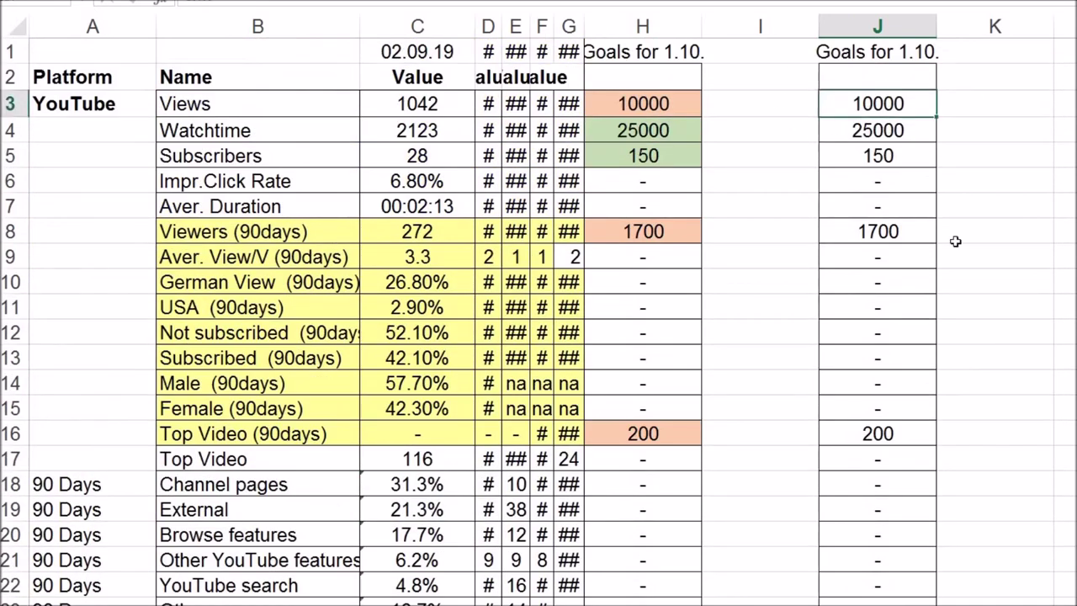
{"action": "type", "text": "-"}
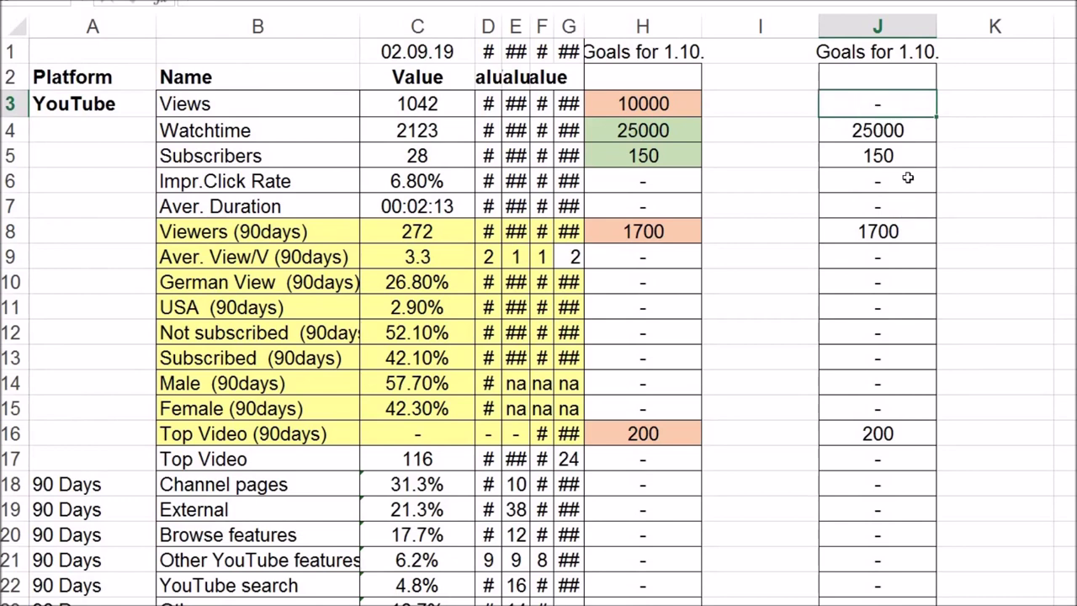
{"action": "key", "text": "Return"}
{"action": "type", "text": "-"}
{"action": "key", "text": "Return"}
{"action": "type", "text": "-"}
{"action": "key", "text": "Return"}
{"action": "key", "text": "Return"}
{"action": "key", "text": "Return"}
{"action": "type", "text": "-"}
{"action": "left_click", "coordinate": [881, 433]}
{"action": "type", "text": "-"}
Change the header of column J to "Goals for 1.1.".
{"action": "double_click", "coordinate": [877, 51]}
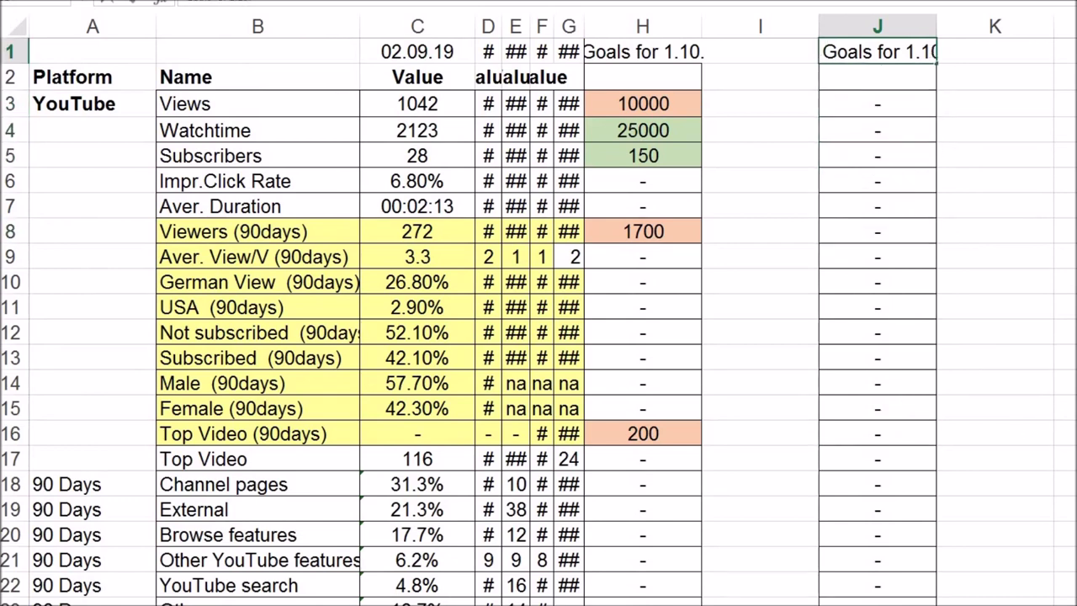
{"action": "left_click", "coordinate": [251, 19]}
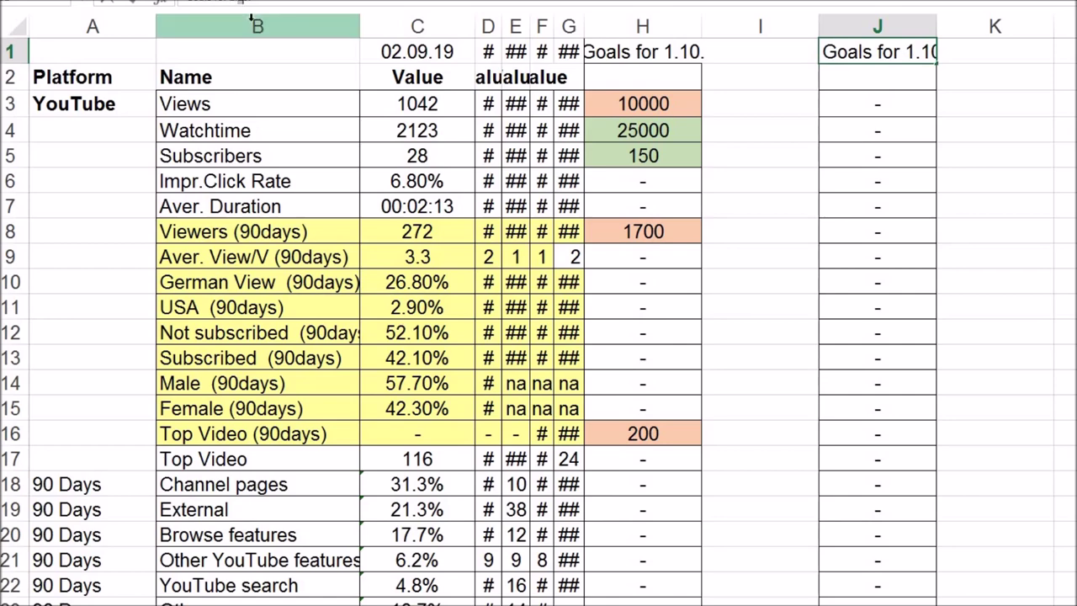
{"action": "key", "text": "Left"}
{"action": "key", "text": "BackSpace"}
{"action": "key", "text": "Return"}
Replace the Facebook Friends, Page and Group goals in column J with the dash from the YouTube Patreon row above.
{"action": "key", "text": "Down"}
{"action": "key", "text": "Down"}
{"action": "key", "text": "Down"}
{"action": "key", "text": "Down"}
{"action": "key", "text": "Down"}
{"action": "key", "text": "Down"}
{"action": "key", "text": "Down"}
{"action": "key", "text": "Down"}
{"action": "key", "text": "Down"}
{"action": "key", "text": "Down"}
{"action": "key", "text": "Down"}
{"action": "key", "text": "Down"}
{"action": "key", "text": "Down"}
{"action": "key", "text": "Down"}
{"action": "key", "text": "Down"}
{"action": "key", "text": "Down"}
{"action": "key", "text": "Down"}
{"action": "key", "text": "Down"}
{"action": "key", "text": "Down"}
{"action": "key", "text": "Down"}
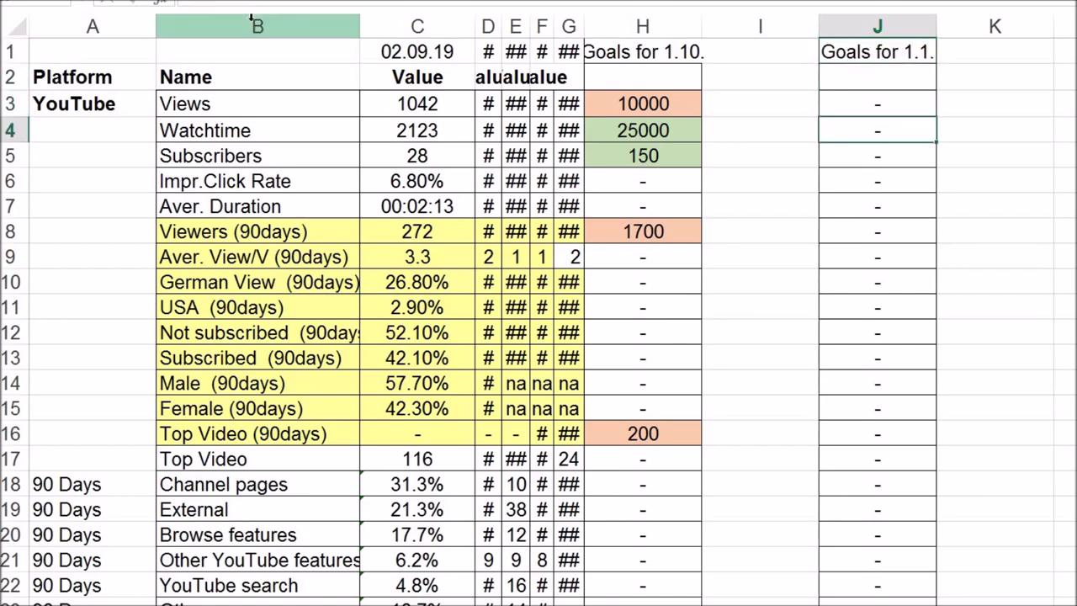
{"action": "key", "text": "ctrl+c"}
{"action": "key", "text": "Down"}
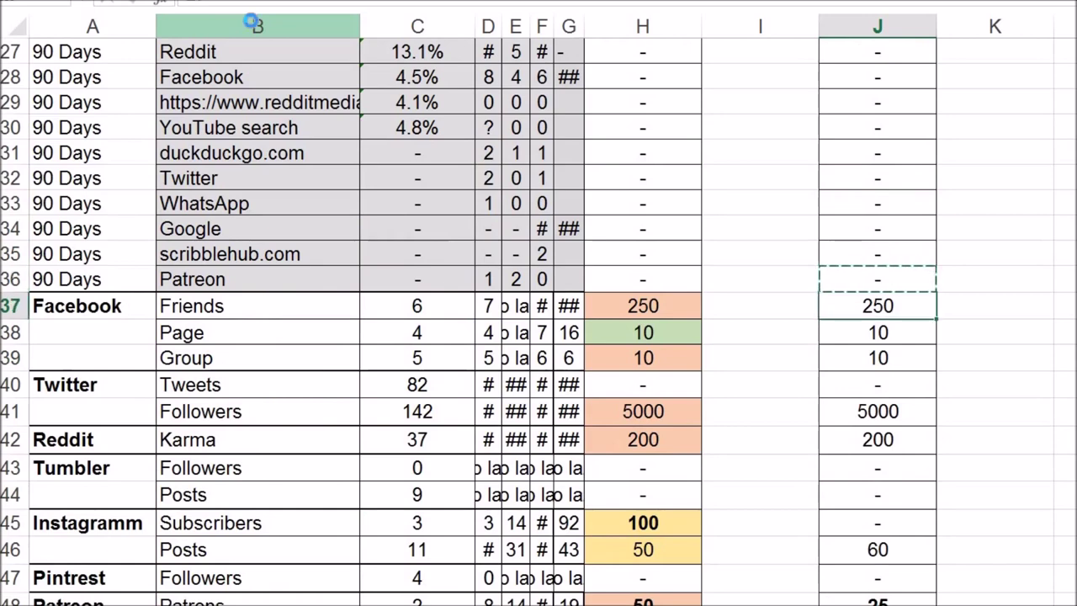
{"action": "key", "text": "ctrl+v"}
{"action": "key", "text": "Down"}
{"action": "key", "text": "ctrl+v"}
{"action": "key", "text": "Down"}
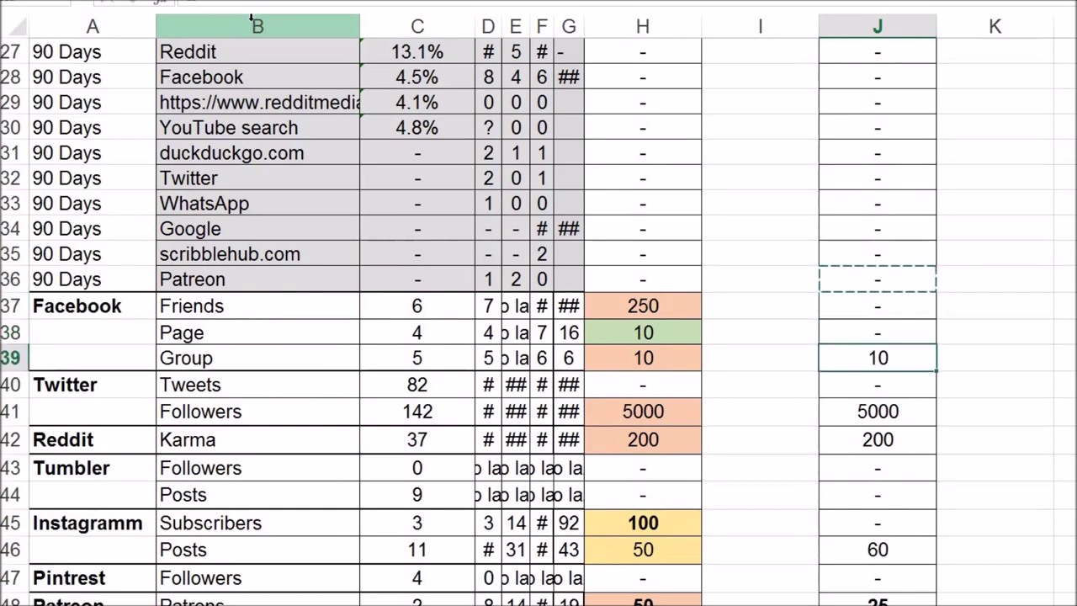
{"action": "key", "text": "ctrl+v"}
Set the Twitter Followers goal in column J to 400.
{"action": "key", "text": "Down"}
{"action": "key", "text": "Down"}
{"action": "key", "text": "Down"}
{"action": "key", "text": "Down"}
{"action": "key", "text": "Down"}
{"action": "key", "text": "Down"}
{"action": "key", "text": "Down"}
{"action": "key", "text": "Down"}
{"action": "key", "text": "Down"}
{"action": "key", "text": "Down"}
{"action": "key", "text": "Down"}
{"action": "key", "text": "Down"}
{"action": "key", "text": "Up"}
{"action": "key", "text": "Up"}
{"action": "key", "text": "Up"}
{"action": "key", "text": "Up"}
{"action": "key", "text": "Up"}
{"action": "key", "text": "Up"}
{"action": "key", "text": "Up"}
{"action": "key", "text": "Up"}
{"action": "key", "text": "Up"}
{"action": "key", "text": "Up"}
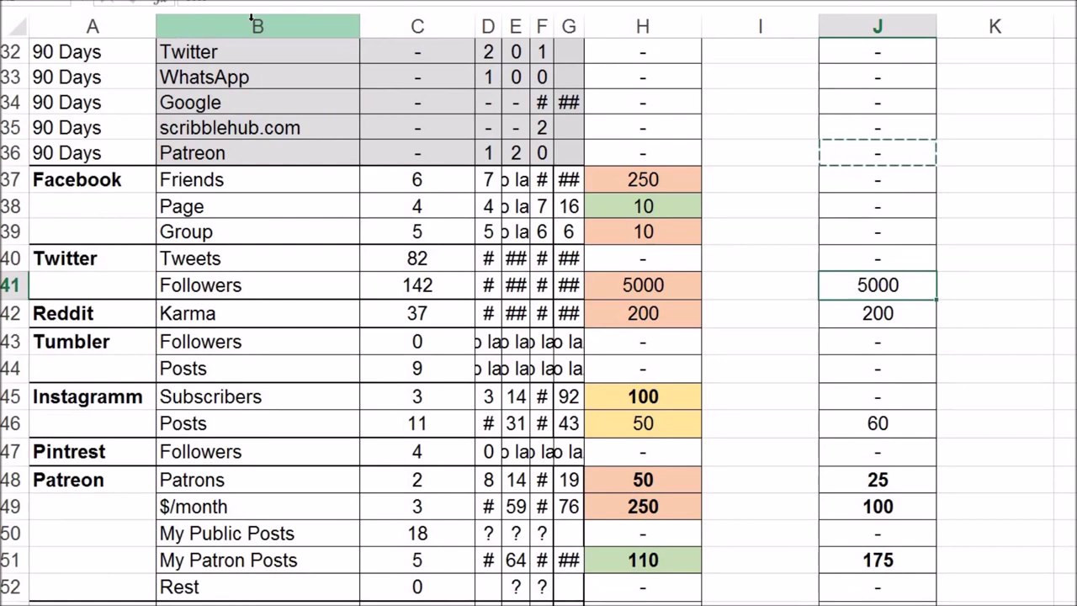
{"action": "type", "text": "400"}
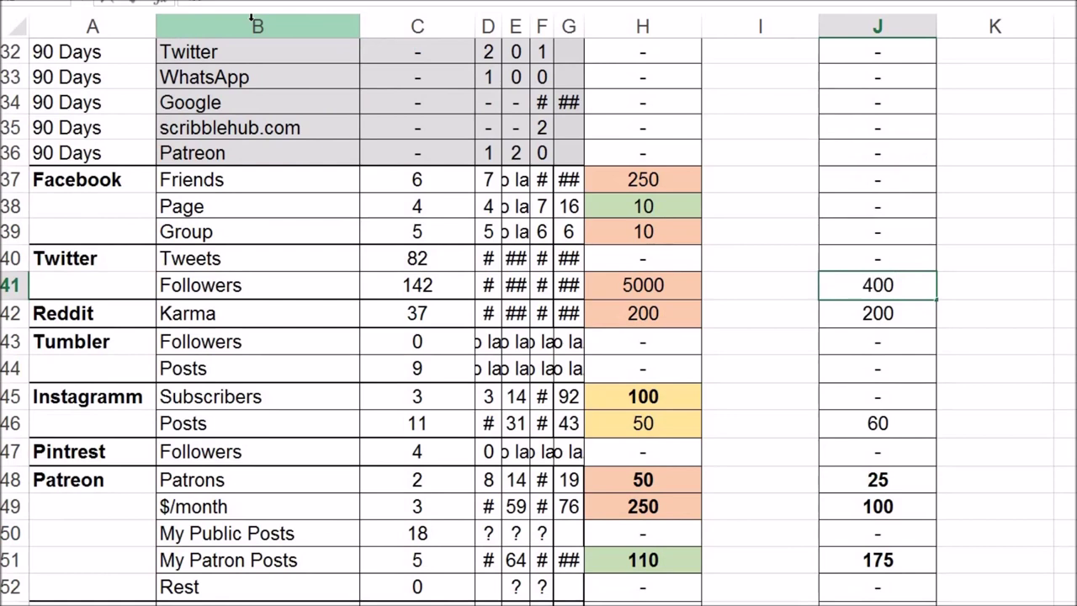
{"action": "key", "text": "Return"}
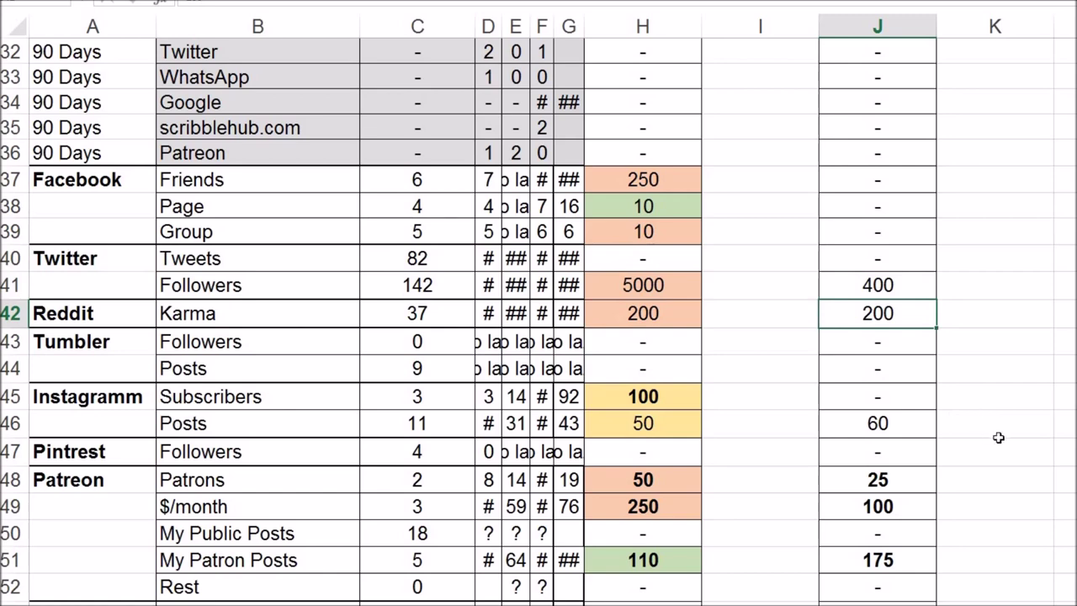
Make the Wattpad Toasters goals in columns J and H bold.
{"action": "key", "text": "Down"}
{"action": "key", "text": "Down"}
{"action": "key", "text": "Down"}
{"action": "key", "text": "Down"}
{"action": "key", "text": "Down"}
{"action": "key", "text": "Down"}
{"action": "key", "text": "Down"}
{"action": "key", "text": "Down"}
{"action": "key", "text": "Down"}
{"action": "key", "text": "Down"}
{"action": "key", "text": "Down"}
{"action": "key", "text": "Down"}
{"action": "key", "text": "Down"}
{"action": "key", "text": "Down"}
{"action": "key", "text": "Down"}
{"action": "key", "text": "Down"}
{"action": "key", "text": "Down"}
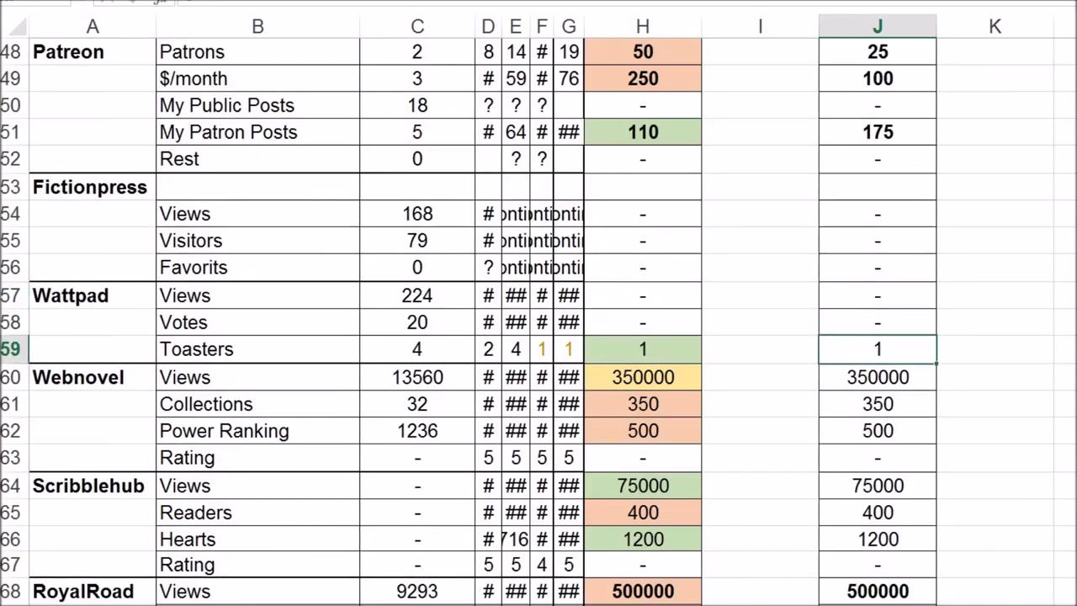
{"action": "key", "text": "ctrl+b"}
{"action": "key", "text": "Left"}
{"action": "key", "text": "Left"}
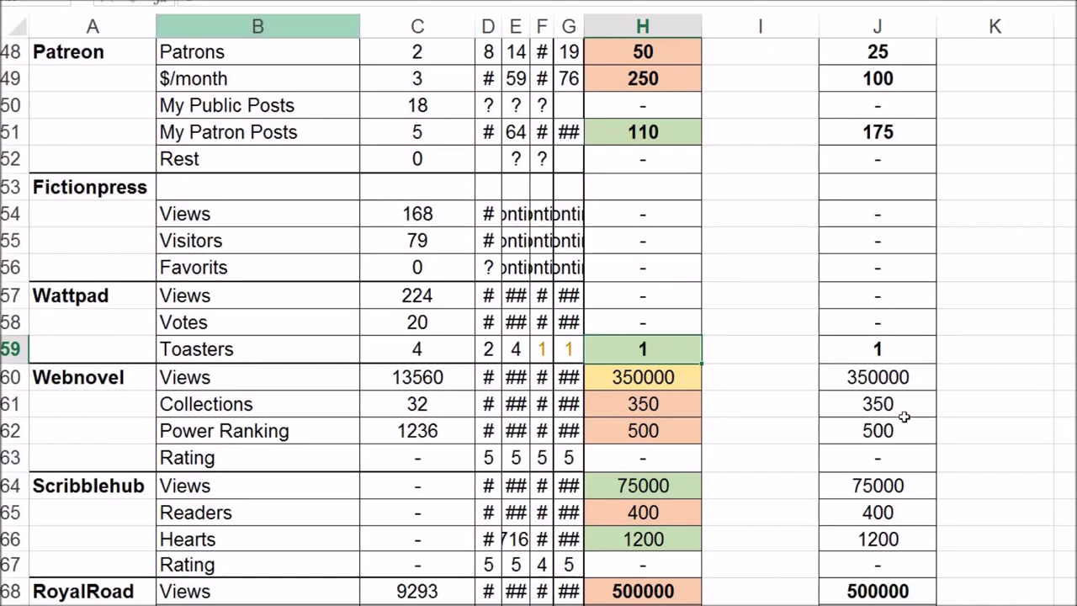
Widen columns F and G to fit their figures and set the Webnovel Views goal in column J to 430000.
{"action": "left_click", "coordinate": [888, 375]}
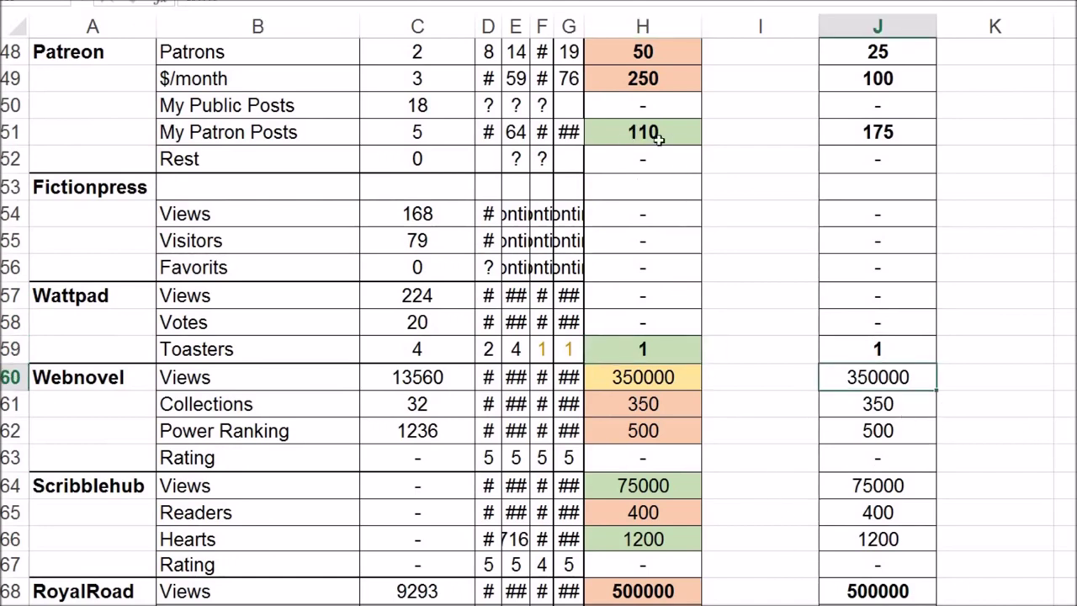
{"action": "double_click", "coordinate": [584, 27]}
{"action": "left_click", "coordinate": [614, 378]}
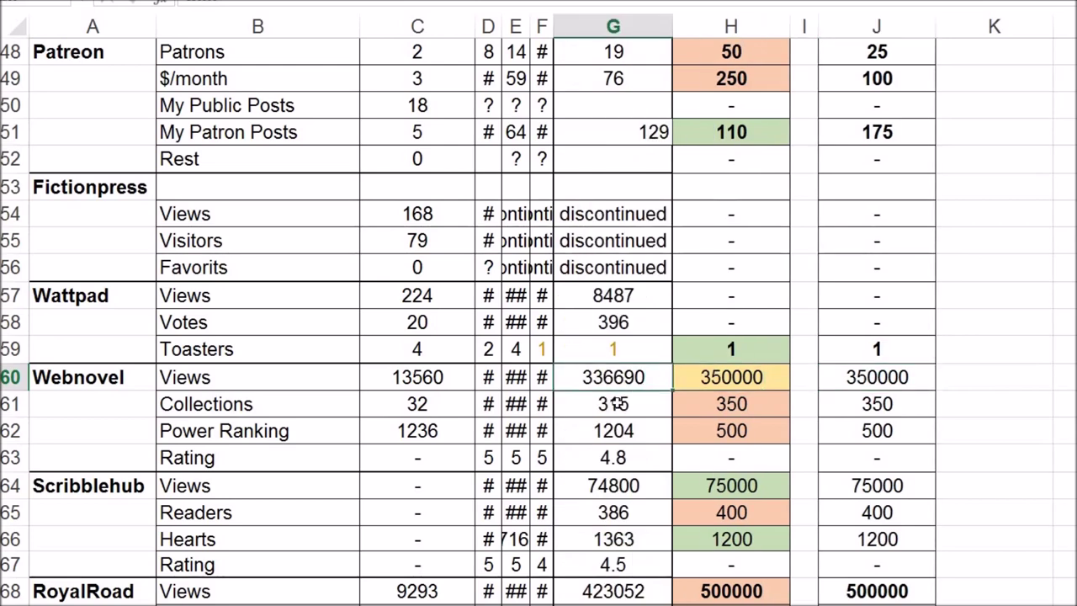
{"action": "key", "text": "ctrl+z"}
{"action": "left_click", "coordinate": [956, 377]}
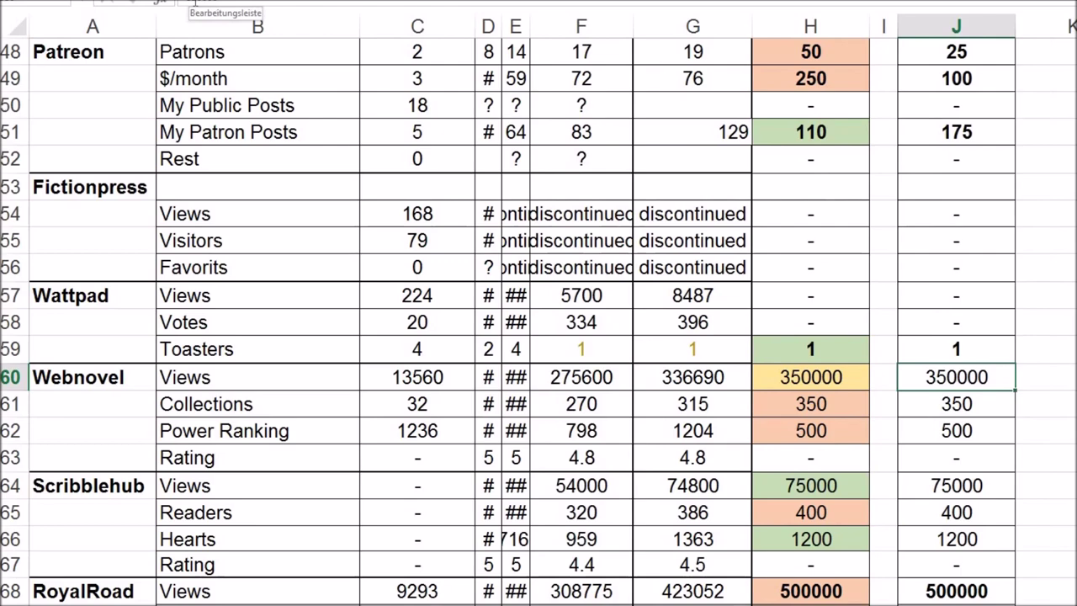
{"action": "type", "text": "430000"}
{"action": "key", "text": "Return"}
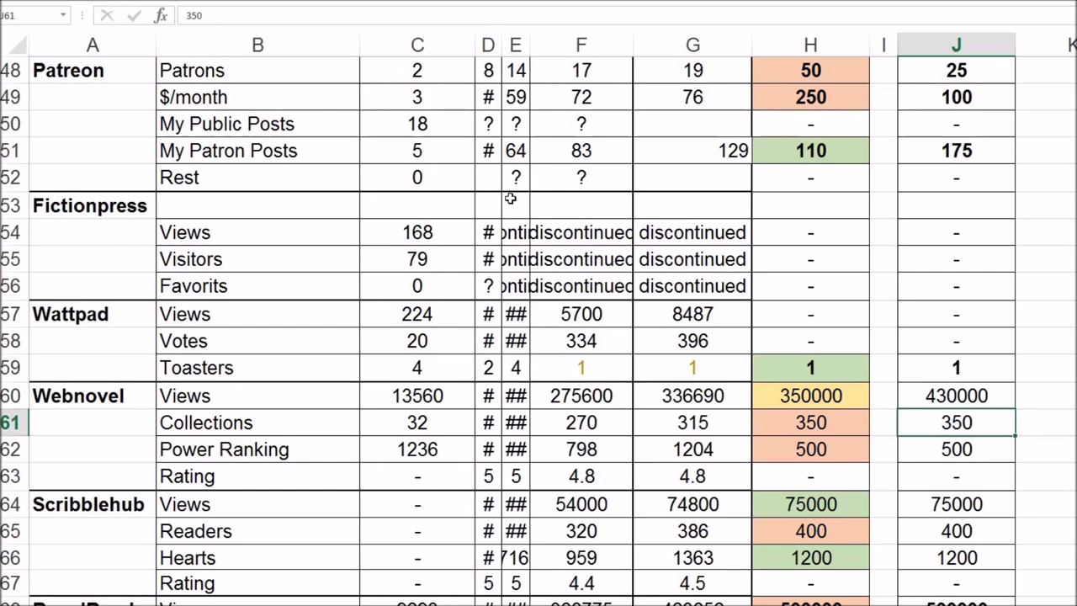
Widen column E and set the Webnovel Collections goal in column J to 360.
{"action": "key", "text": "Left"}
{"action": "key", "text": "Left"}
{"action": "key", "text": "Left"}
{"action": "key", "text": "Left"}
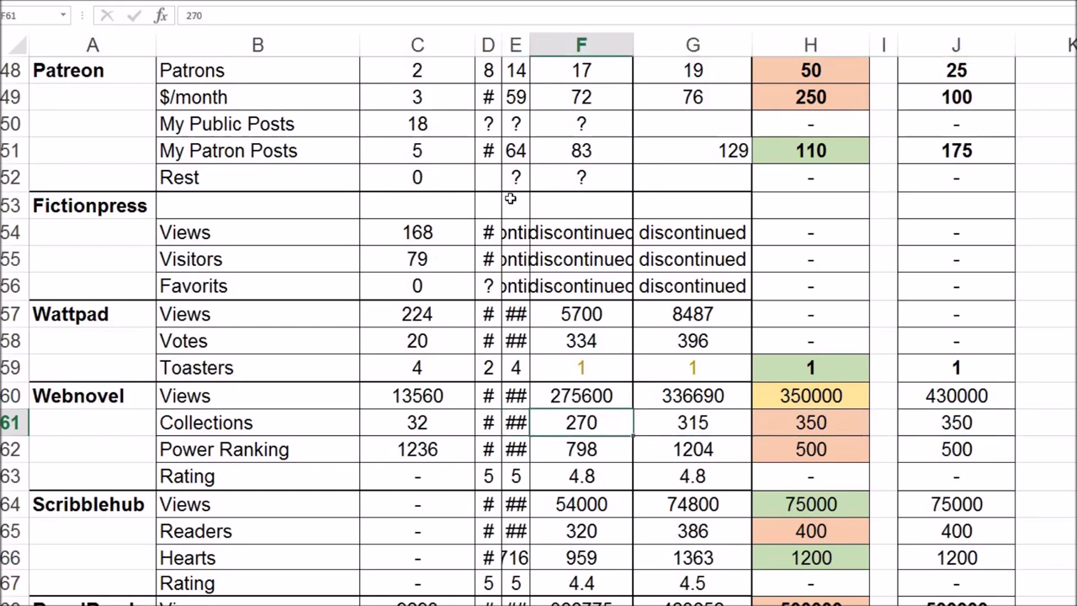
{"action": "key", "text": "Right"}
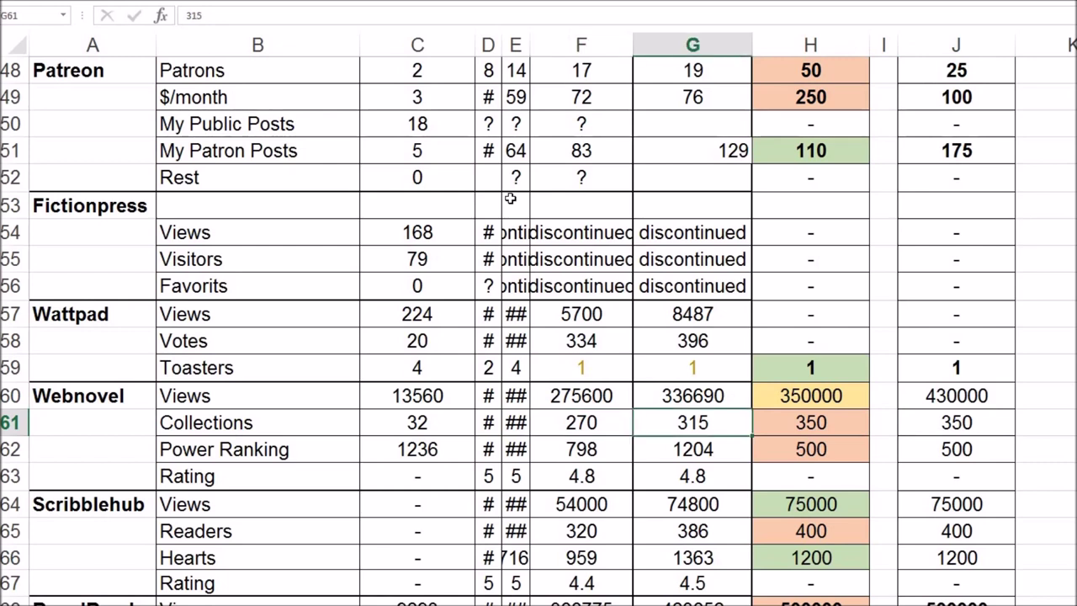
{"action": "key", "text": "Left"}
{"action": "key", "text": "Left"}
{"action": "key", "text": "ctrl+z"}
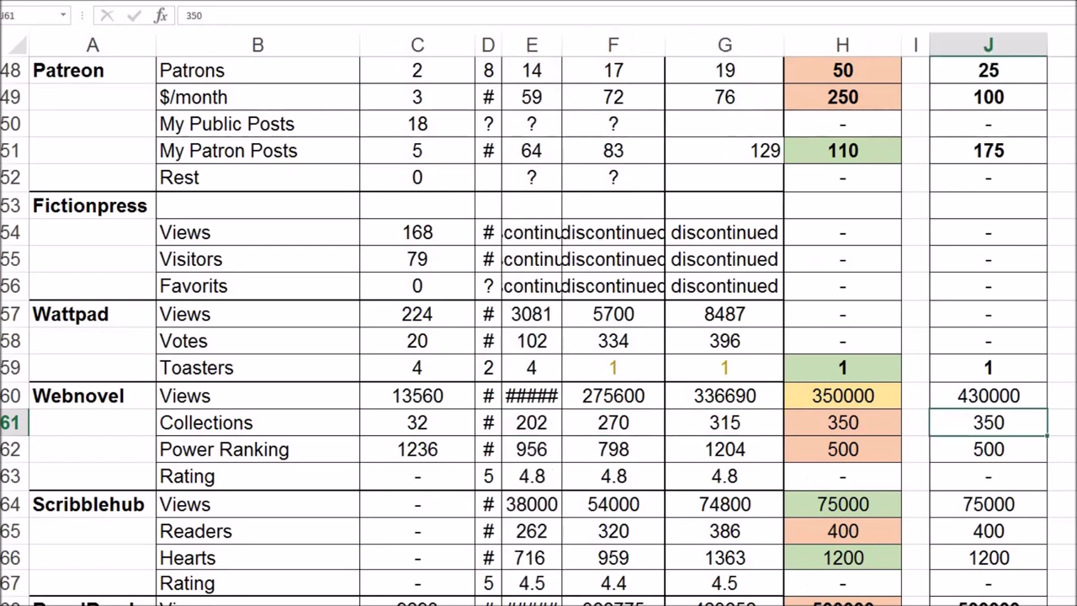
{"action": "type", "text": "360"}
{"action": "key", "text": "Return"}
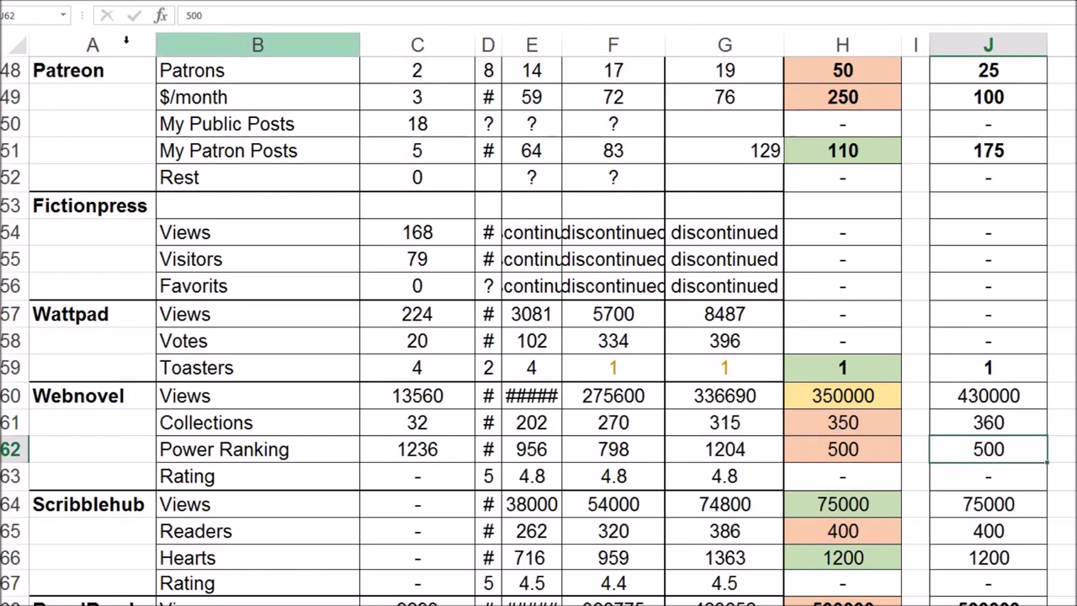
Set the Webnovel Power Ranking goal in column J to 1000.
{"action": "double_click", "coordinate": [195, 15]}
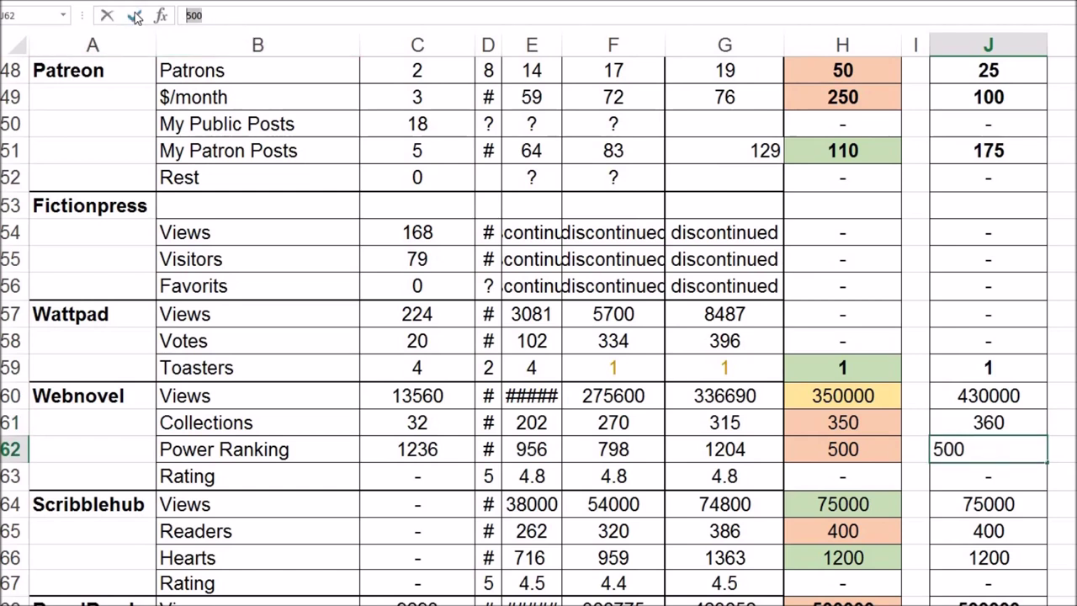
{"action": "type", "text": "1000"}
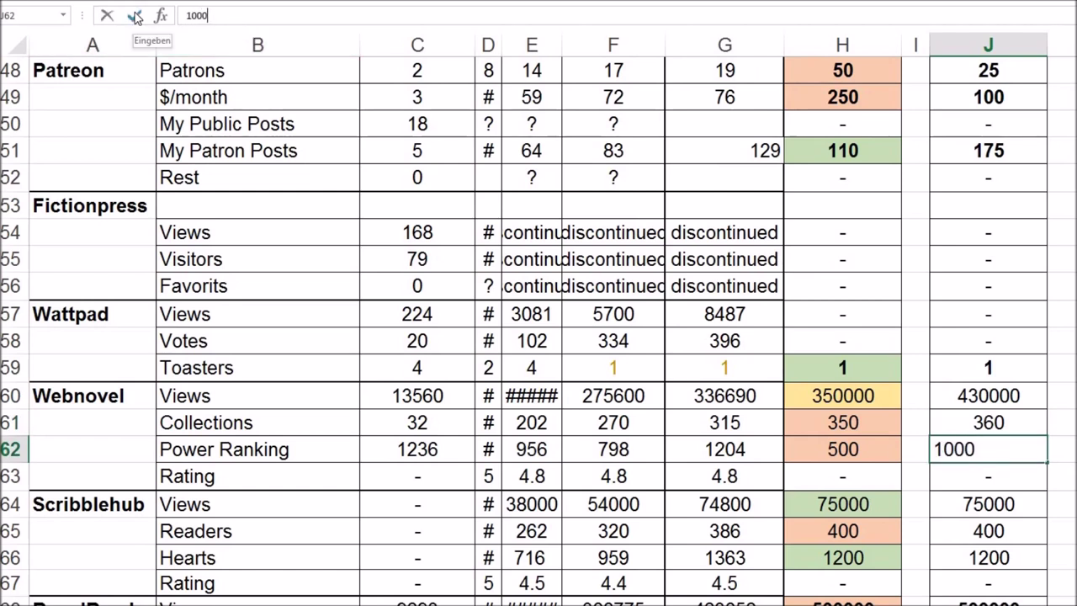
{"action": "key", "text": "Return"}
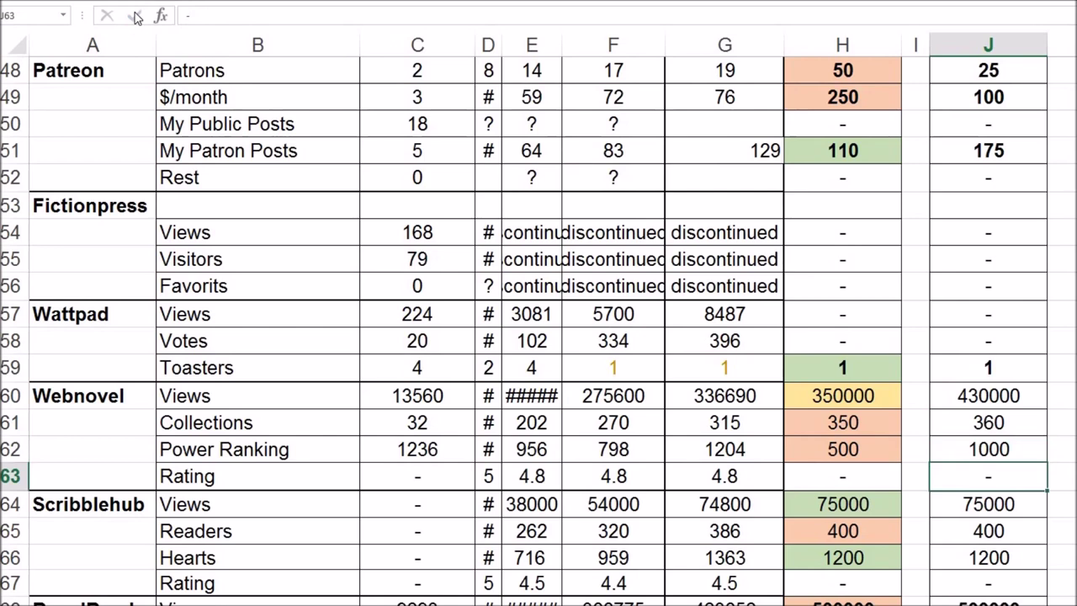
Set the Scribblehub Views goal in column J to 100000.
{"action": "key", "text": "Down"}
{"action": "key", "text": "Down"}
{"action": "key", "text": "Down"}
{"action": "key", "text": "Down"}
{"action": "key", "text": "Down"}
{"action": "key", "text": "Down"}
{"action": "key", "text": "Down"}
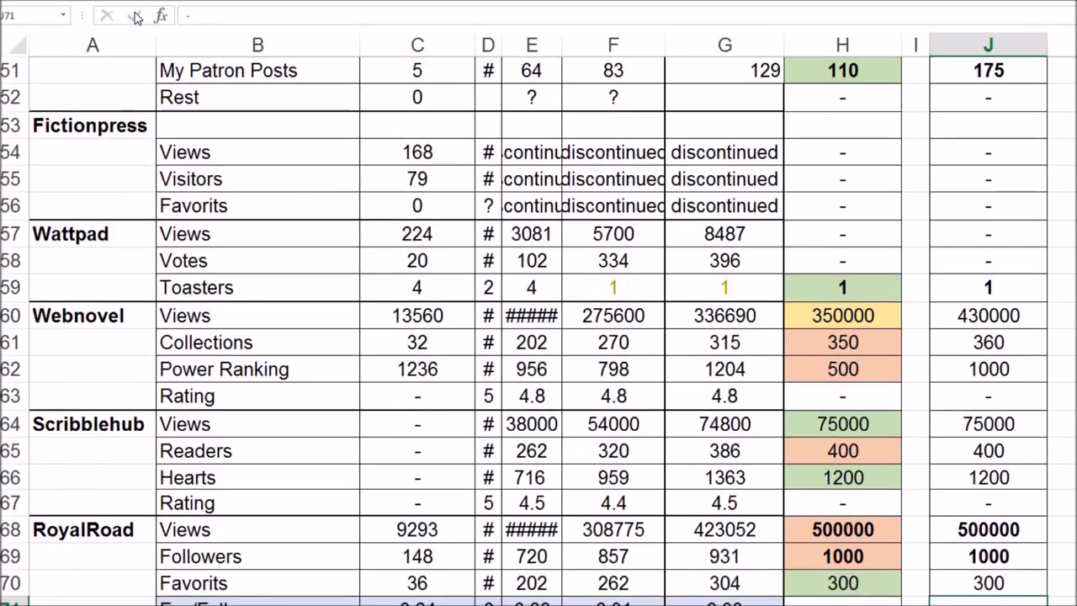
{"action": "key", "text": "Up"}
{"action": "key", "text": "Up"}
{"action": "key", "text": "Up"}
{"action": "key", "text": "Up"}
{"action": "key", "text": "Up"}
{"action": "key", "text": "Up"}
{"action": "type", "text": "100000"}
{"action": "key", "text": "Return"}
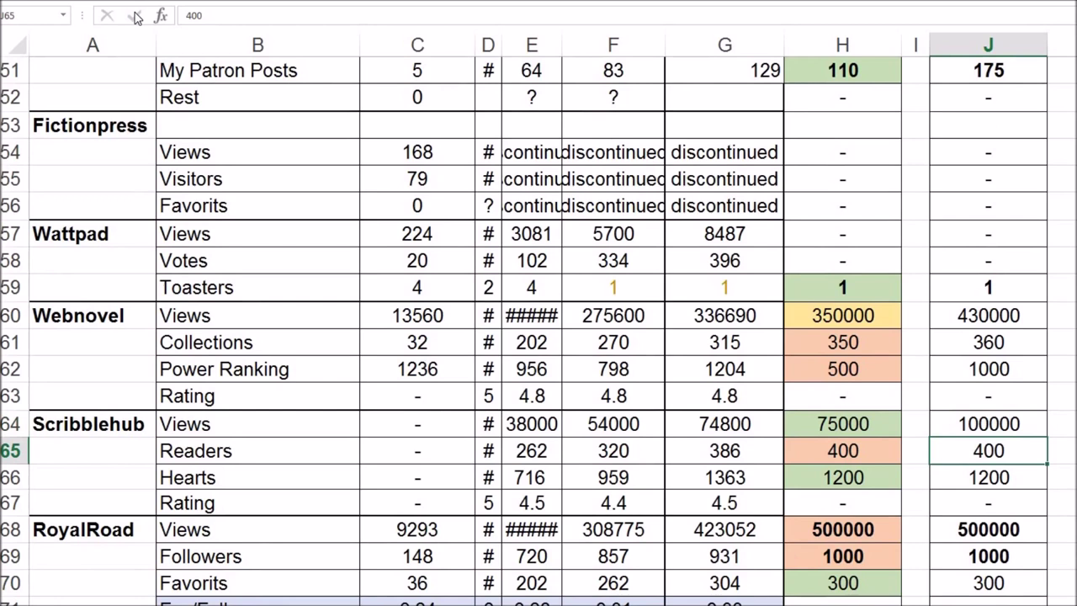
Set the Scribblehub Readers goal in column J to 450.
{"action": "type", "text": "450"}
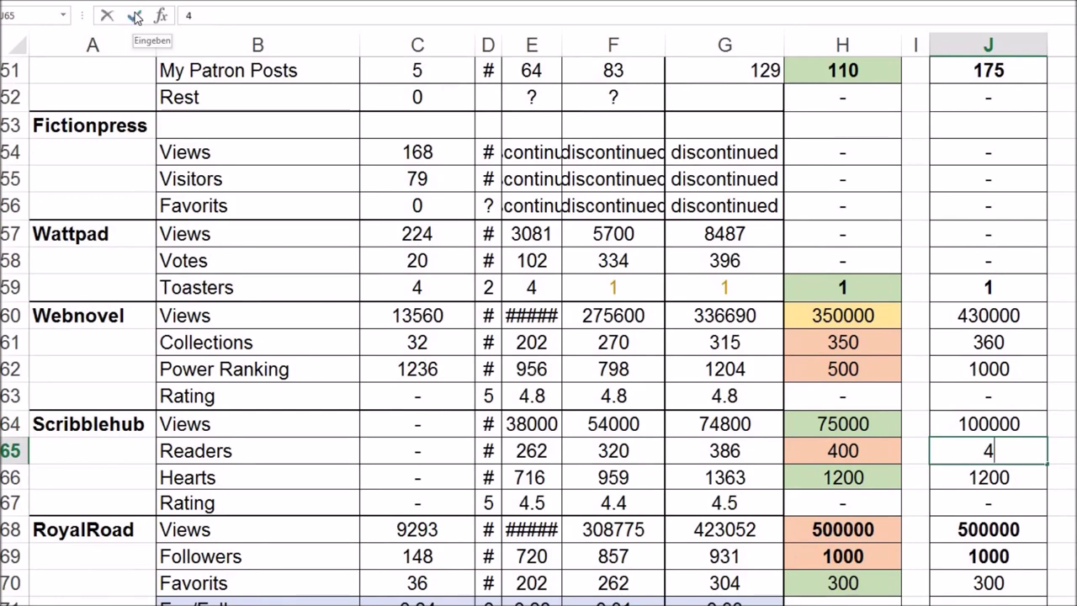
{"action": "left_click", "coordinate": [134, 17]}
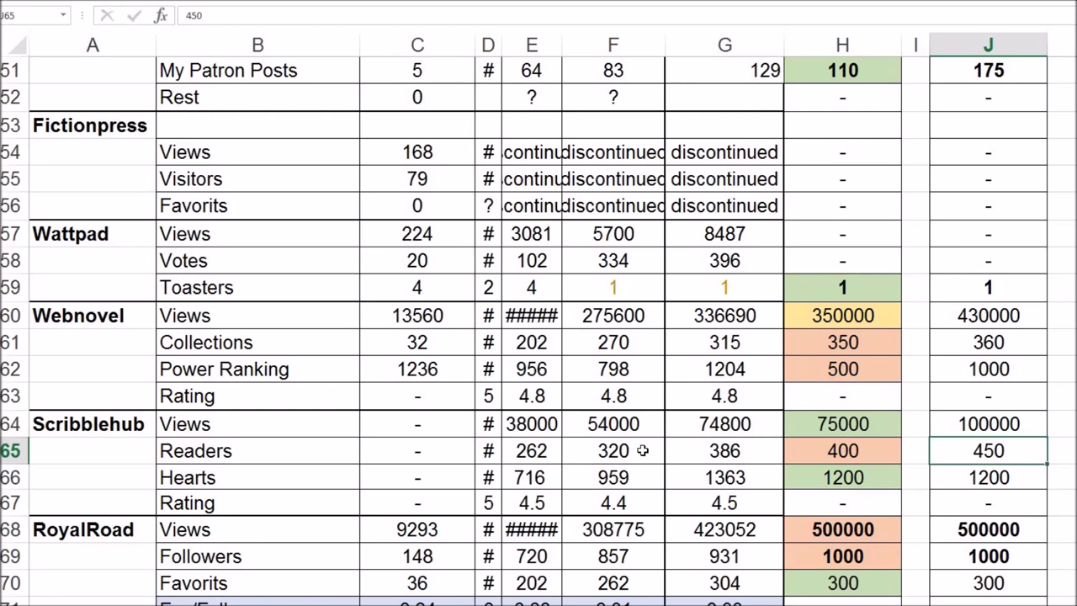
{"action": "key", "text": "Return"}
{"action": "key", "text": "Up"}
{"action": "key", "text": "Return"}
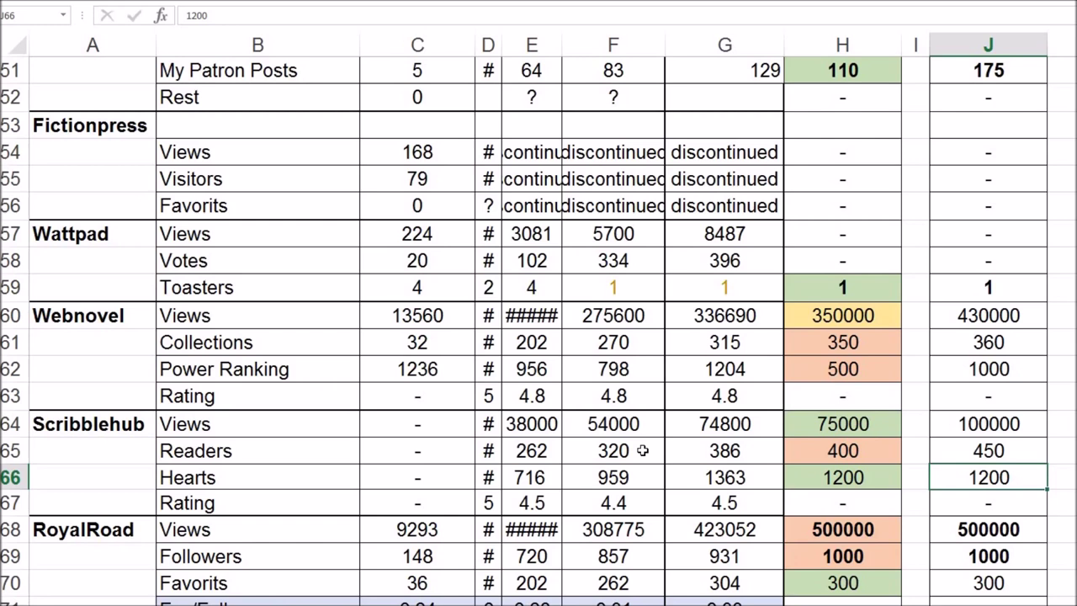
Try 1500 as the Scribblehub Hearts goal in column J, and replace it with the dash from the Rating row.
{"action": "type", "text": "1500"}
{"action": "key", "text": "Return"}
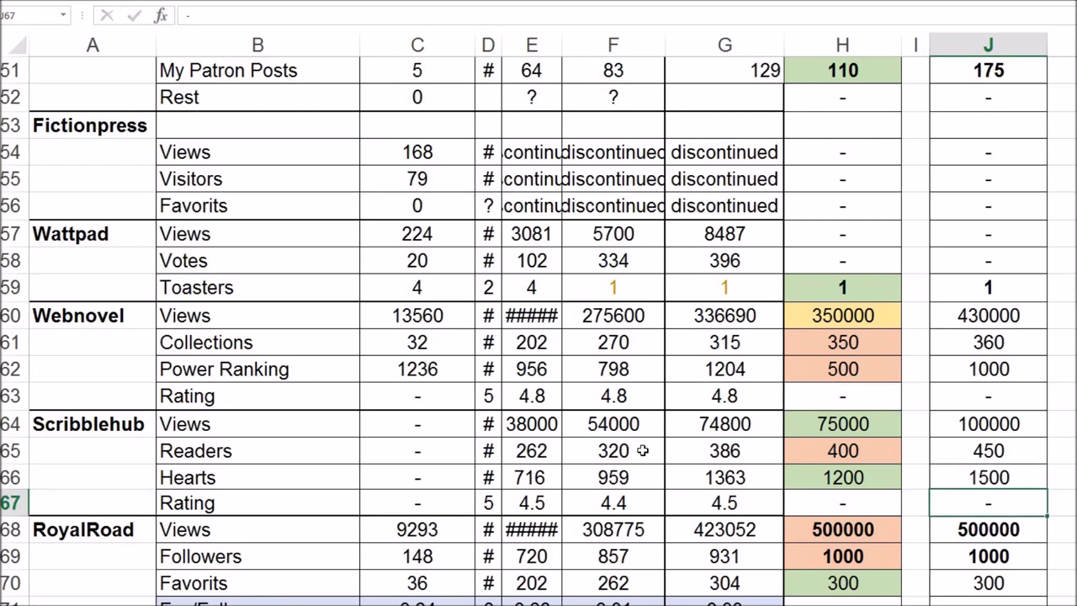
{"action": "key", "text": "ctrl+c"}
{"action": "key", "text": "Up"}
{"action": "key", "text": "ctrl+v"}
Set the RoyalRoad Views goal in column J to 550000.
{"action": "key", "text": "Down"}
{"action": "key", "text": "Down"}
{"action": "key", "text": "Down"}
{"action": "key", "text": "Up"}
{"action": "key", "text": "Up"}
{"action": "scroll", "coordinate": [642, 450], "scroll_direction": "down", "scroll_amount": 2}
{"action": "key", "text": "Down"}
{"action": "key", "text": "Down"}
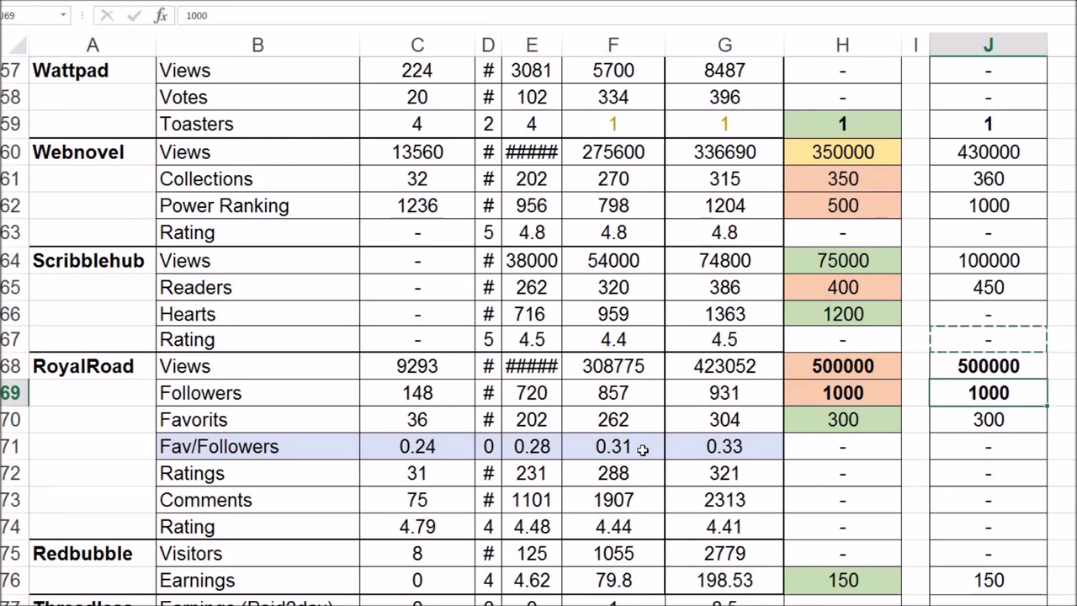
{"action": "key", "text": "Up"}
{"action": "key", "text": "Down"}
{"action": "key", "text": "Up"}
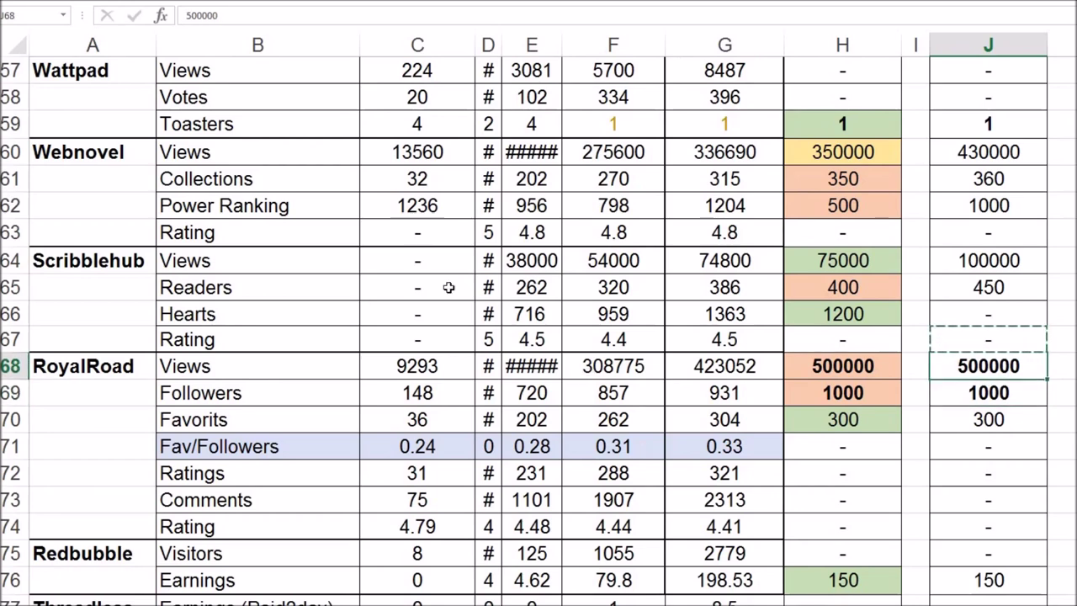
{"action": "left_click", "coordinate": [202, 16]}
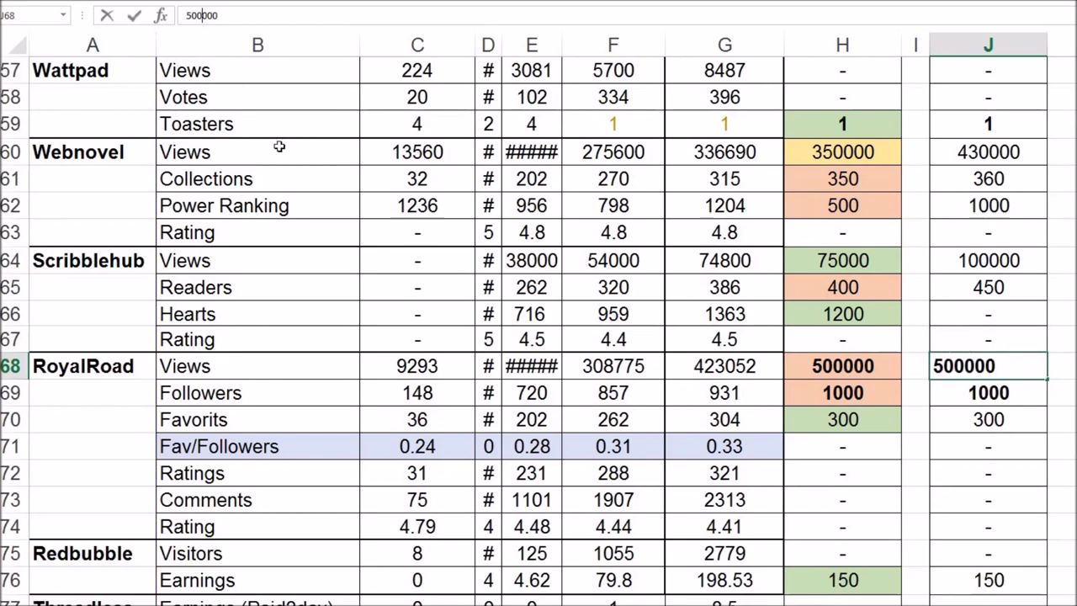
{"action": "key", "text": "Left"}
{"action": "key", "text": "BackSpace"}
{"action": "type", "text": "4"}
{"action": "key", "text": "BackSpace"}
{"action": "type", "text": "5"}
{"action": "key", "text": "Return"}
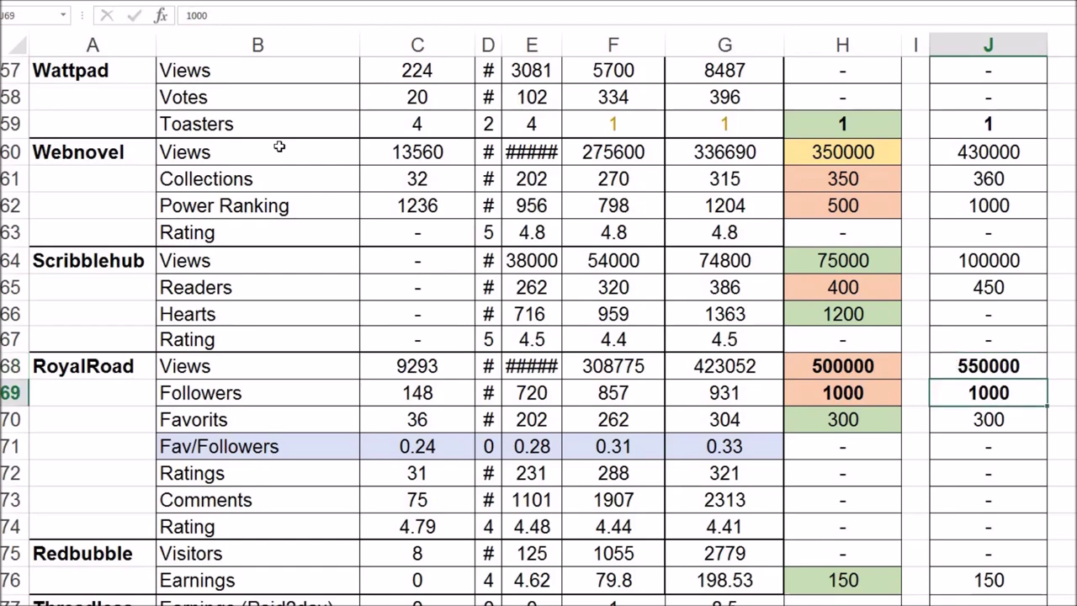
Set the RoyalRoad Favorits goal in column J to 320.
{"action": "key", "text": "Down"}
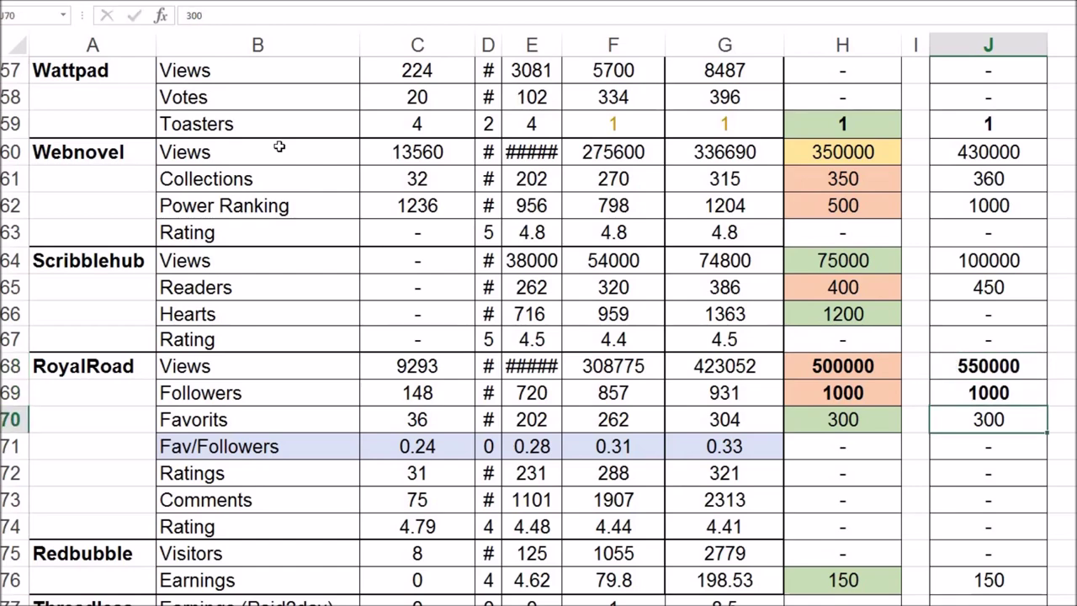
{"action": "type", "text": "320"}
{"action": "key", "text": "Return"}
Set the Redbubble Earnings goal in column J to 50.
{"action": "scroll", "coordinate": [280, 147], "scroll_direction": "down", "scroll_amount": 2}
{"action": "key", "text": "Down"}
{"action": "key", "text": "Down"}
{"action": "key", "text": "Down"}
{"action": "key", "text": "Down"}
{"action": "key", "text": "Down"}
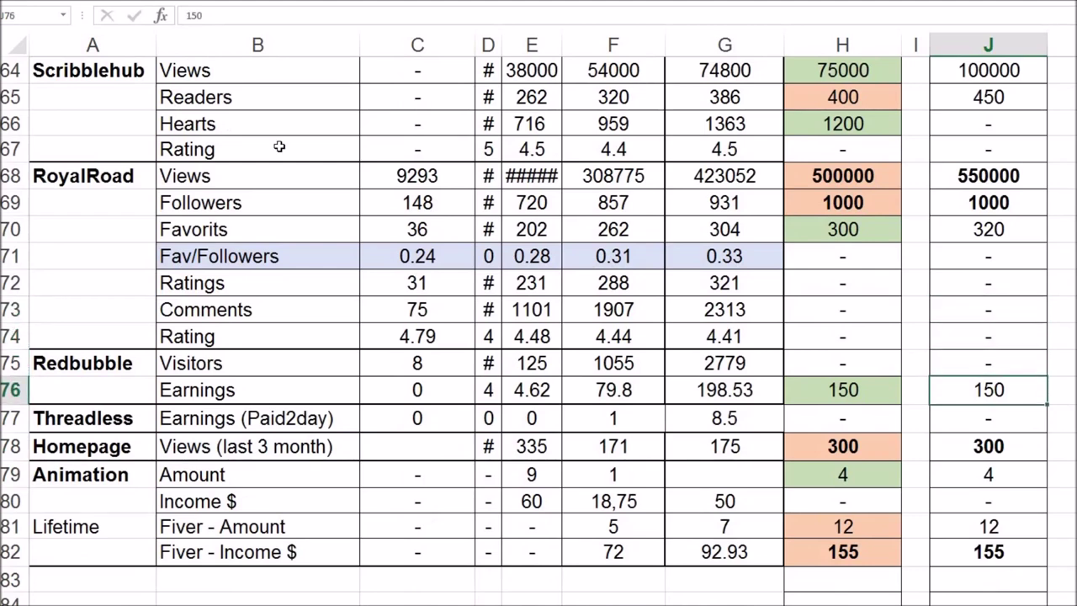
{"action": "key", "text": "Left"}
{"action": "key", "text": "Left"}
{"action": "key", "text": "Left"}
{"action": "key", "text": "Left"}
{"action": "key", "text": "Left"}
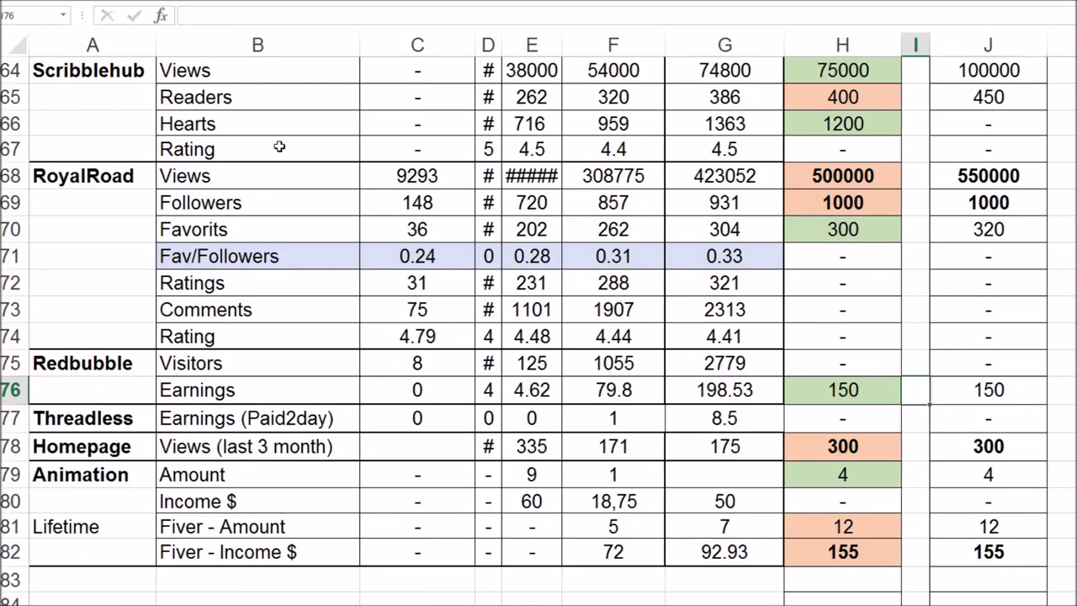
{"action": "key", "text": "Right"}
{"action": "key", "text": "Right"}
{"action": "key", "text": "Right"}
{"action": "key", "text": "Right"}
{"action": "key", "text": "Right"}
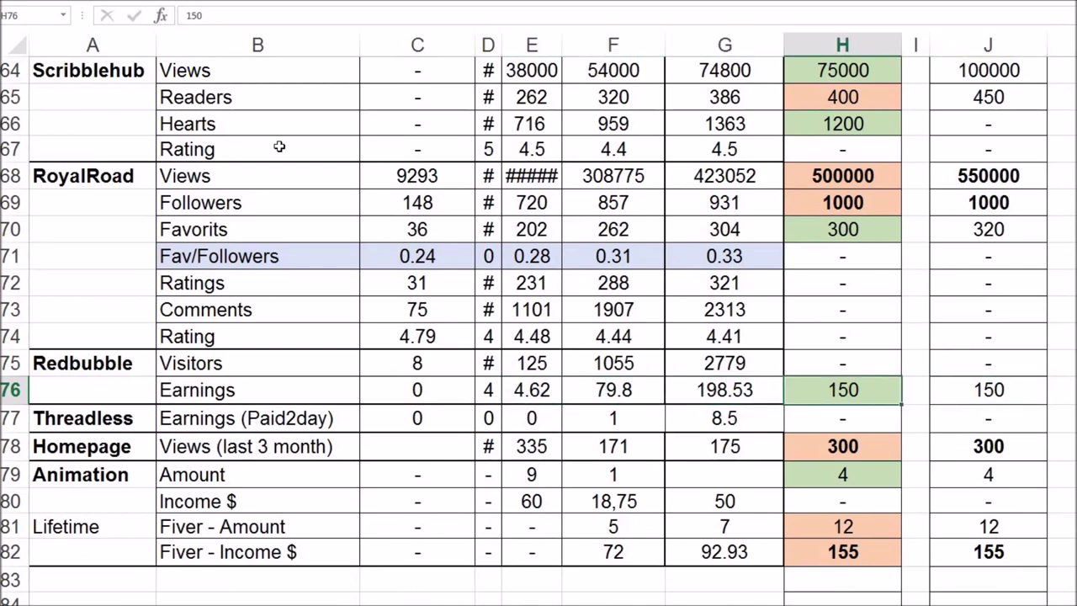
{"action": "type", "text": "50"}
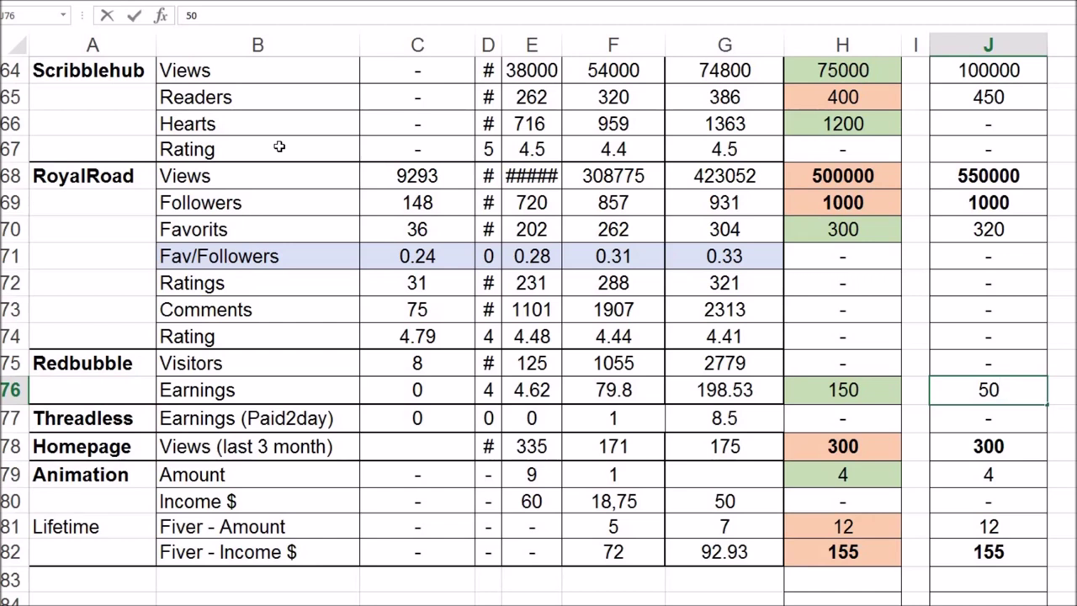
{"action": "key", "text": "Down"}
{"action": "key", "text": "Down"}
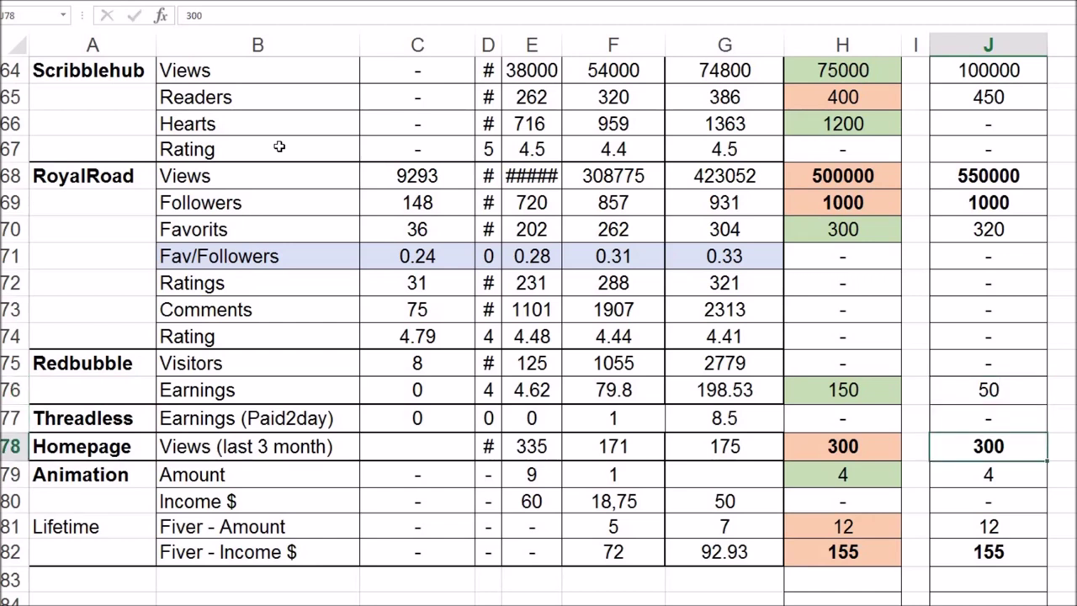
Set the Homepage Views goal in column J to 200 and remove its bold formatting.
{"action": "type", "text": "200"}
{"action": "key", "text": "Up"}
{"action": "key", "text": "Down"}
{"action": "key", "text": "Down"}
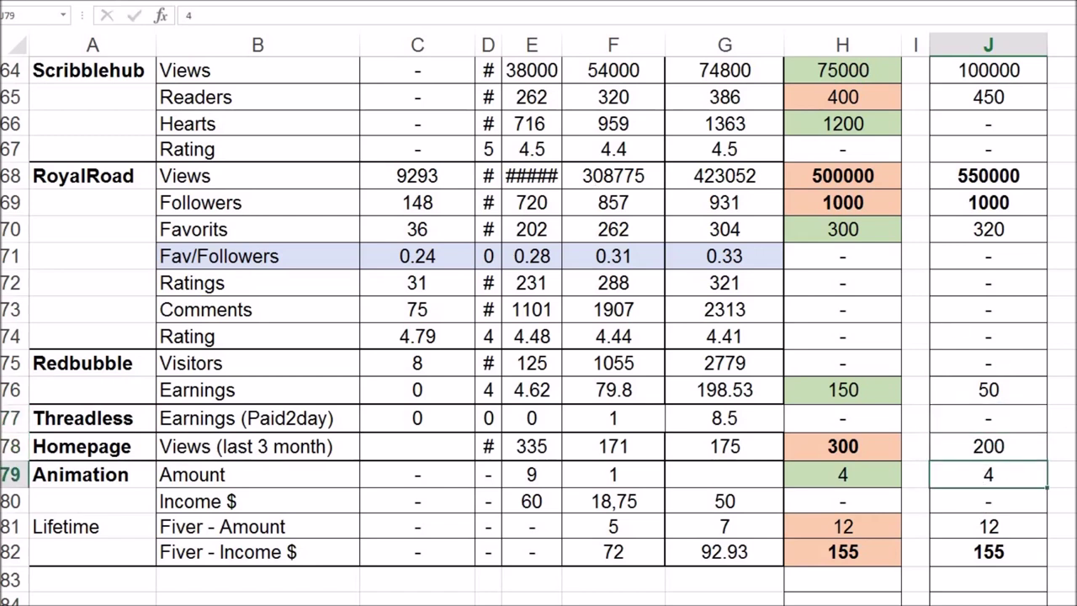
Clear the Animation Amount goal in column J.
{"action": "key", "text": "Delete"}
{"action": "key", "text": "Down"}
{"action": "key", "text": "Down"}
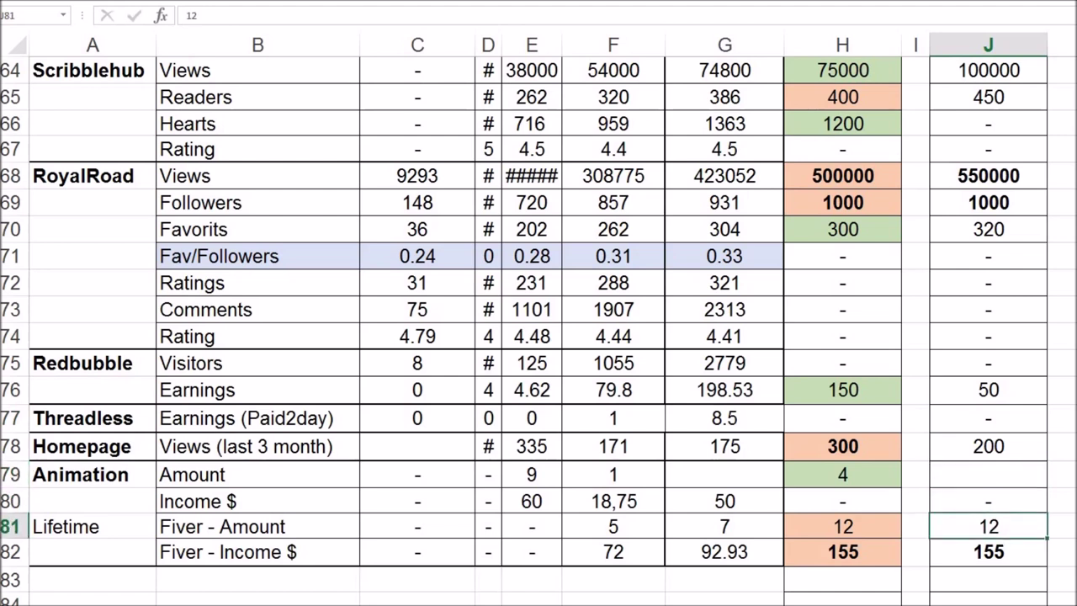
Set the Fiver - Amount goal in column J to 10 and replace the Fiver - Income $ goal with the dash from the Income $ row.
{"action": "key", "text": "Down"}
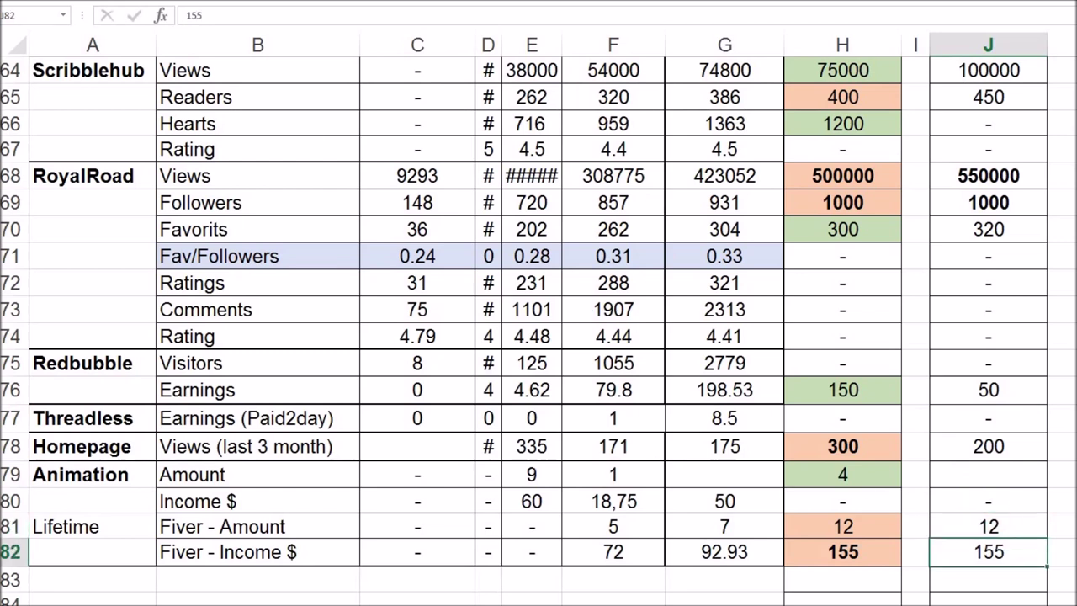
{"action": "left_click", "coordinate": [981, 526]}
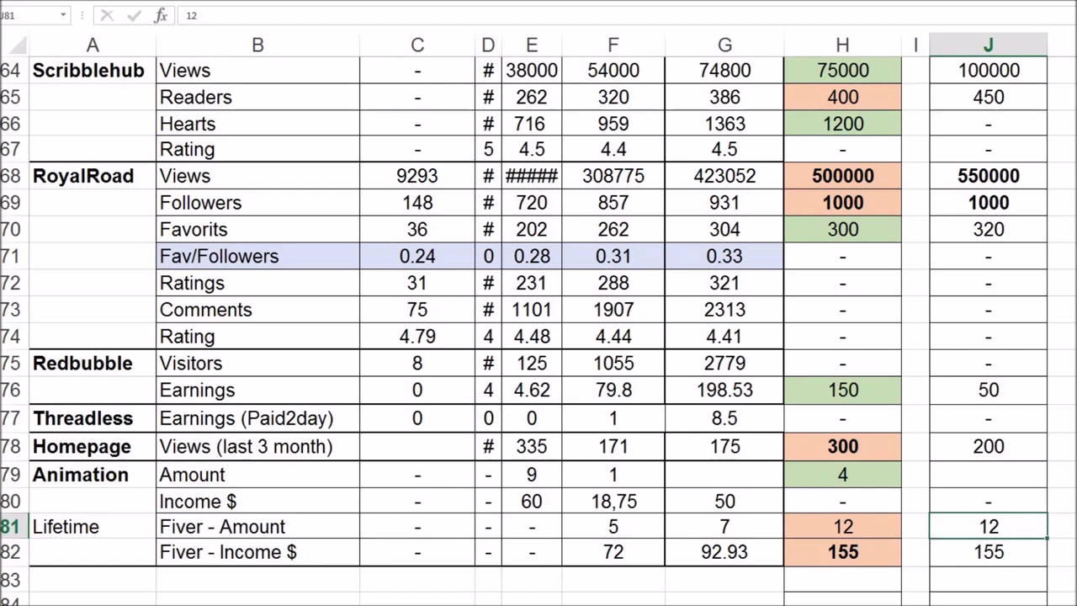
{"action": "type", "text": "10"}
{"action": "key", "text": "Return"}
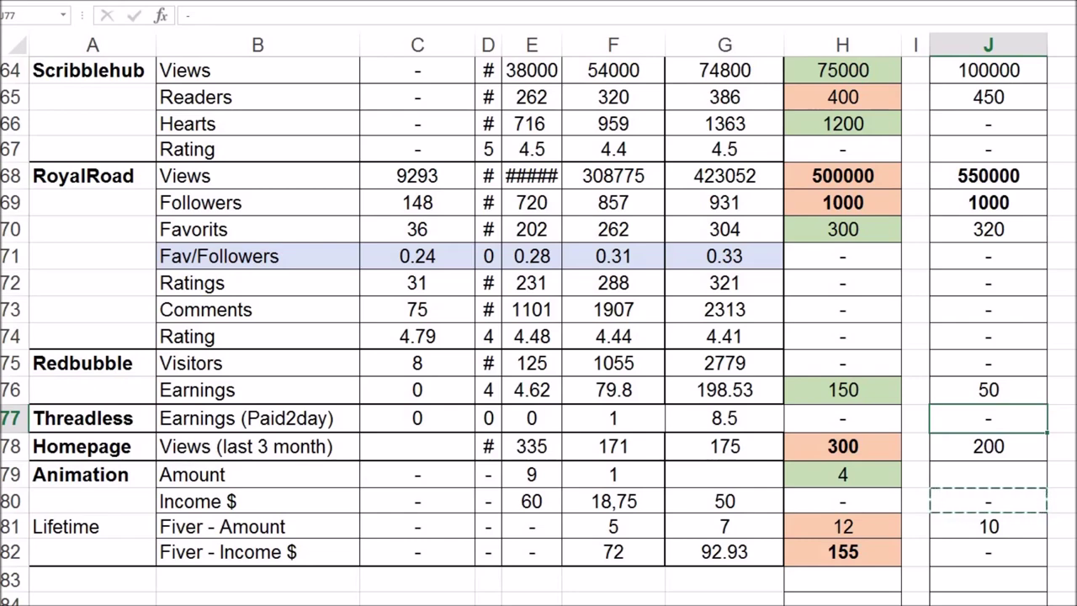
Review the new goals for 1.1. in column J against the 01.10.20 values and the goals for 1.10. across all platforms.
{"action": "scroll", "coordinate": [538, 336], "scroll_direction": "up", "scroll_amount": 2}
{"action": "scroll", "coordinate": [538, 337], "scroll_direction": "up", "scroll_amount": 1}
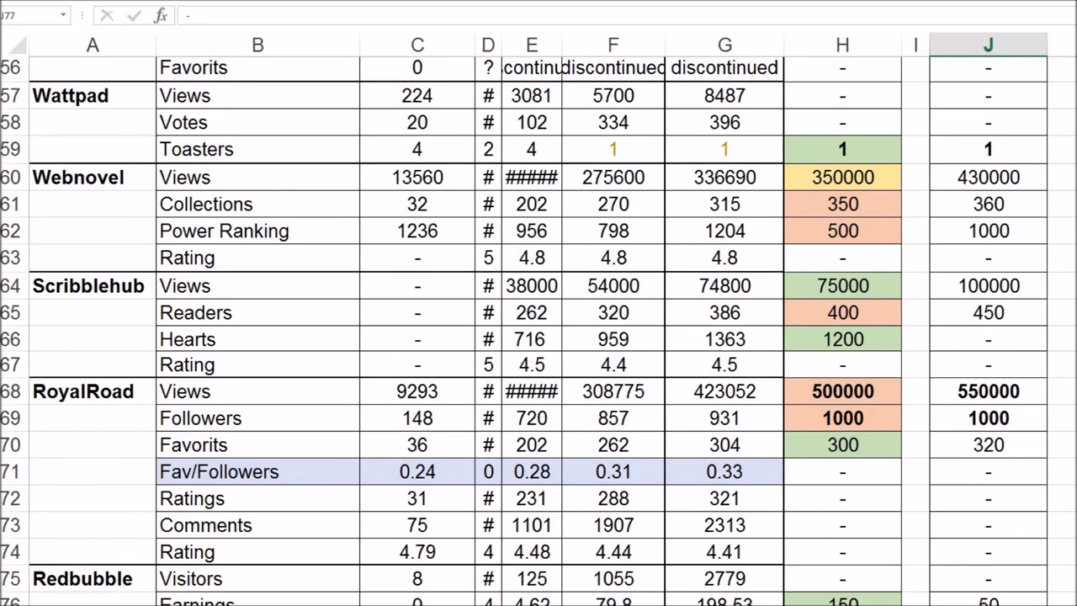
{"action": "scroll", "coordinate": [538, 336], "scroll_direction": "up", "scroll_amount": 18}
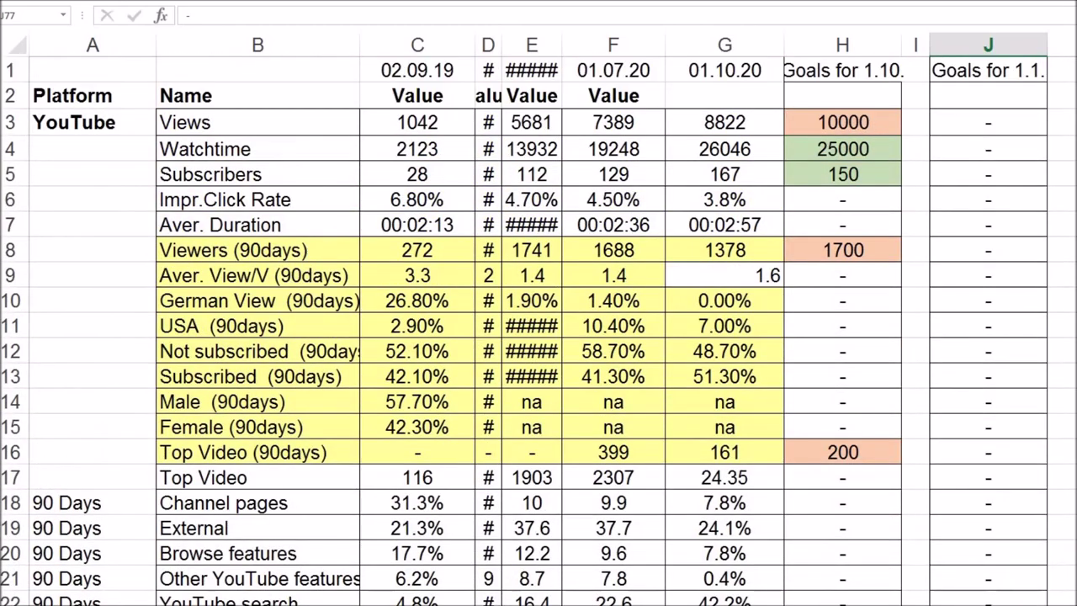
{"action": "scroll", "coordinate": [539, 337], "scroll_direction": "down", "scroll_amount": 20}
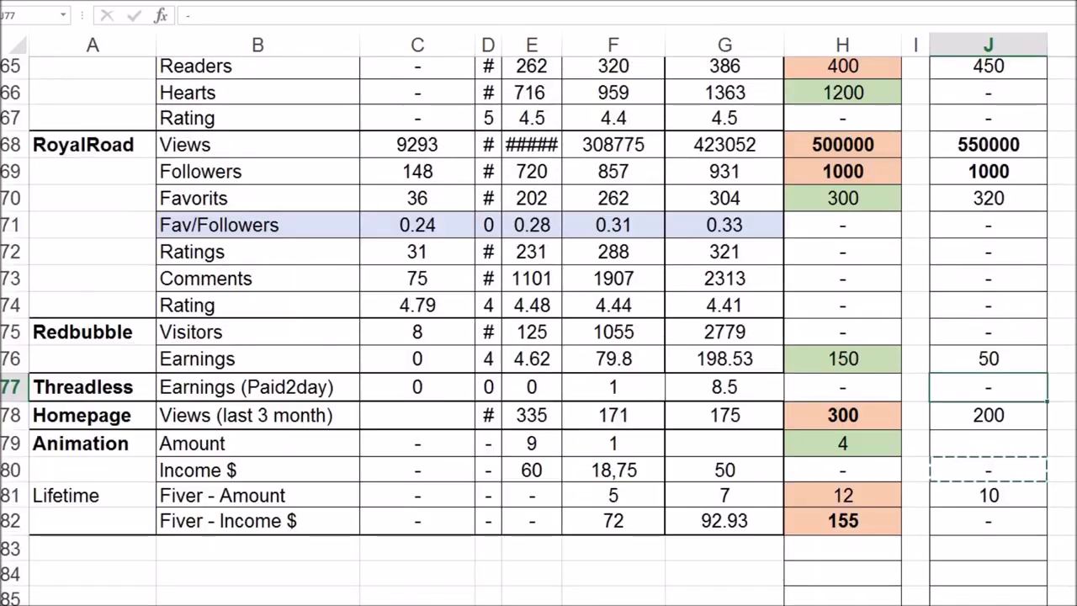
{"action": "scroll", "coordinate": [538, 337], "scroll_direction": "up", "scroll_amount": 2}
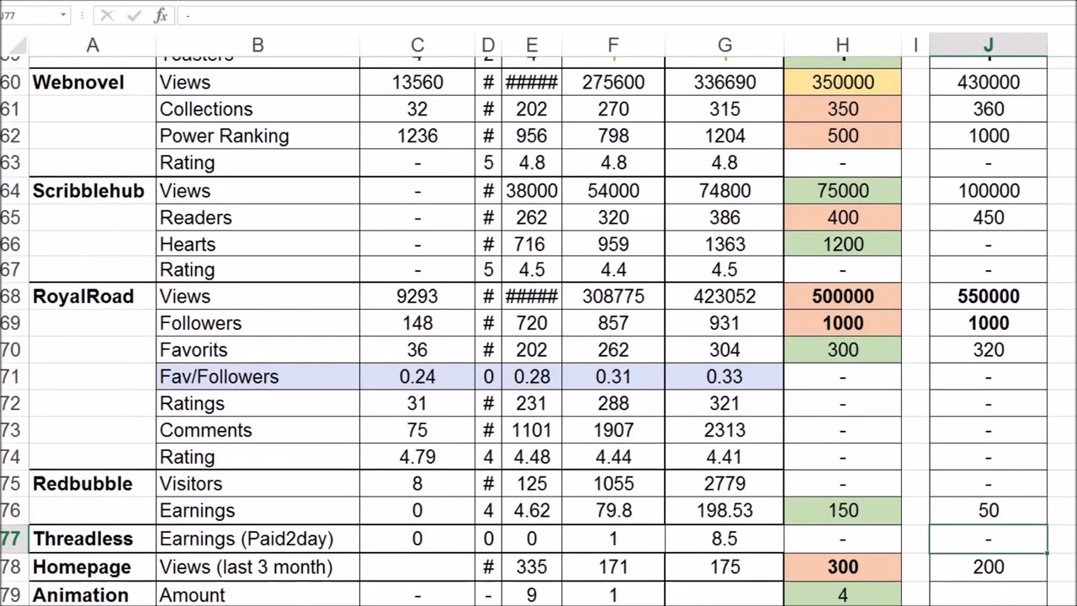
{"action": "scroll", "coordinate": [538, 337], "scroll_direction": "up", "scroll_amount": 3}
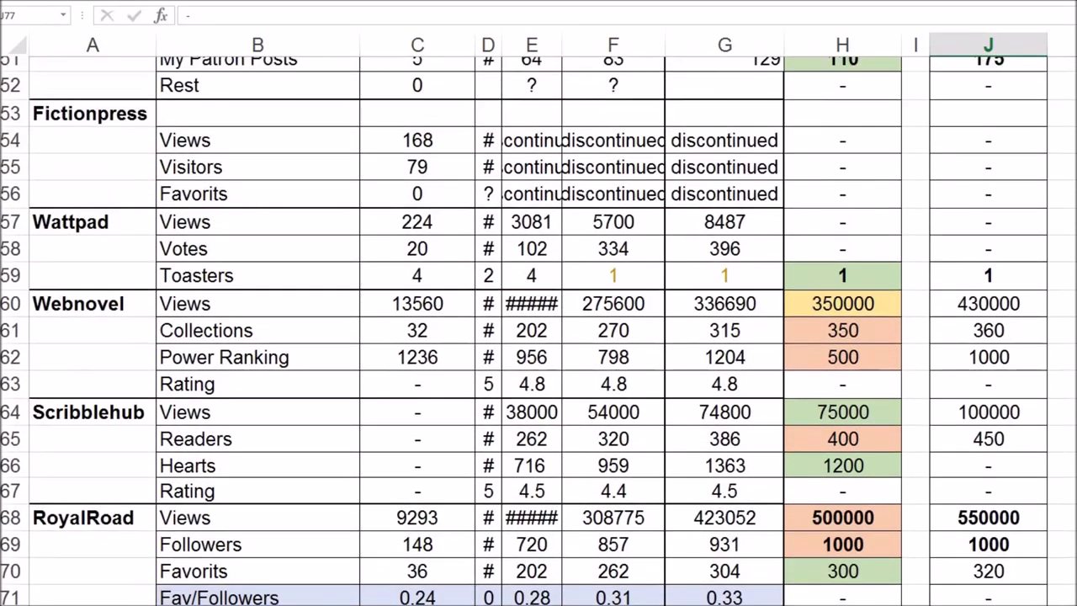
{"action": "scroll", "coordinate": [539, 337], "scroll_direction": "up", "scroll_amount": 4}
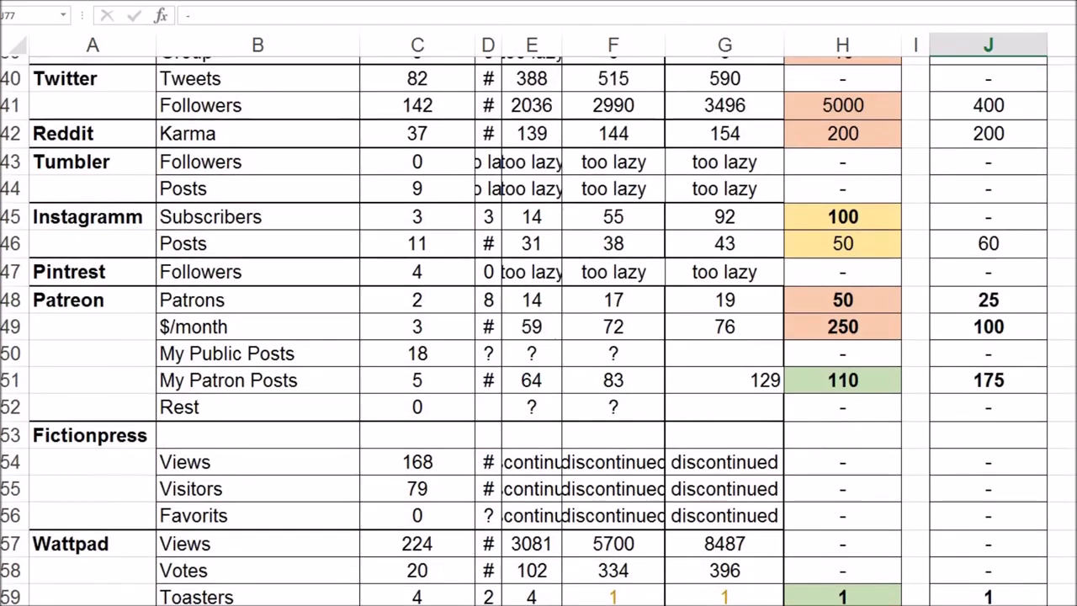
{"action": "scroll", "coordinate": [539, 336], "scroll_direction": "up", "scroll_amount": 2}
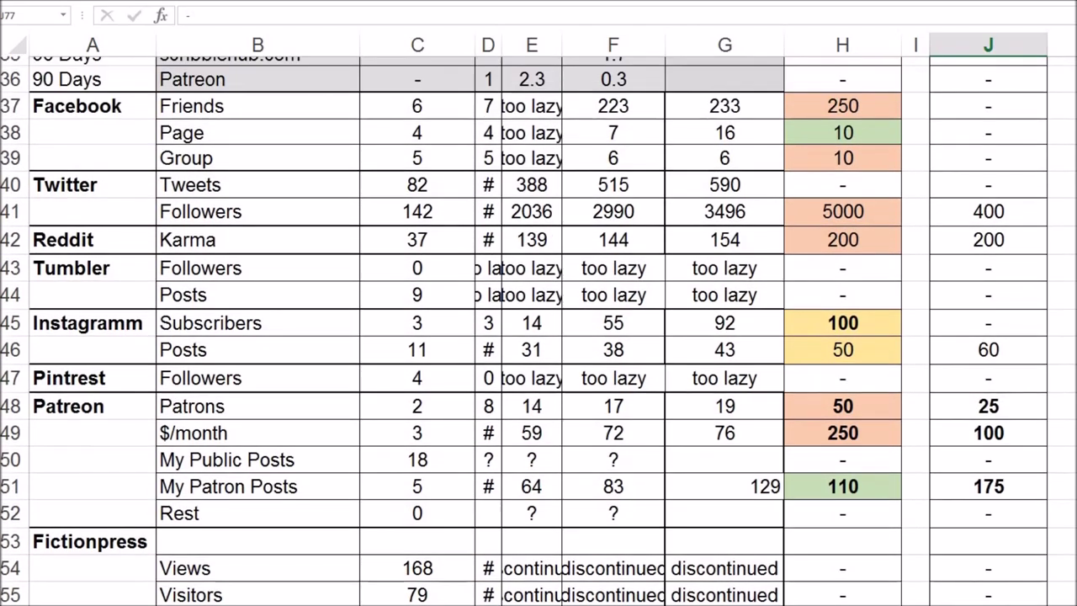
{"action": "scroll", "coordinate": [539, 337], "scroll_direction": "up", "scroll_amount": 3}
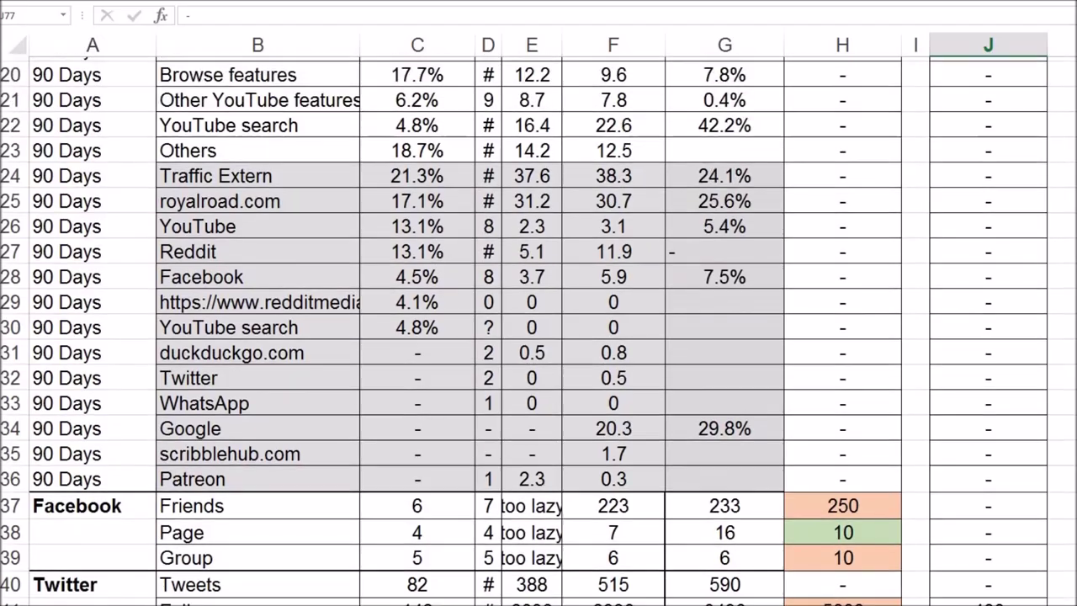